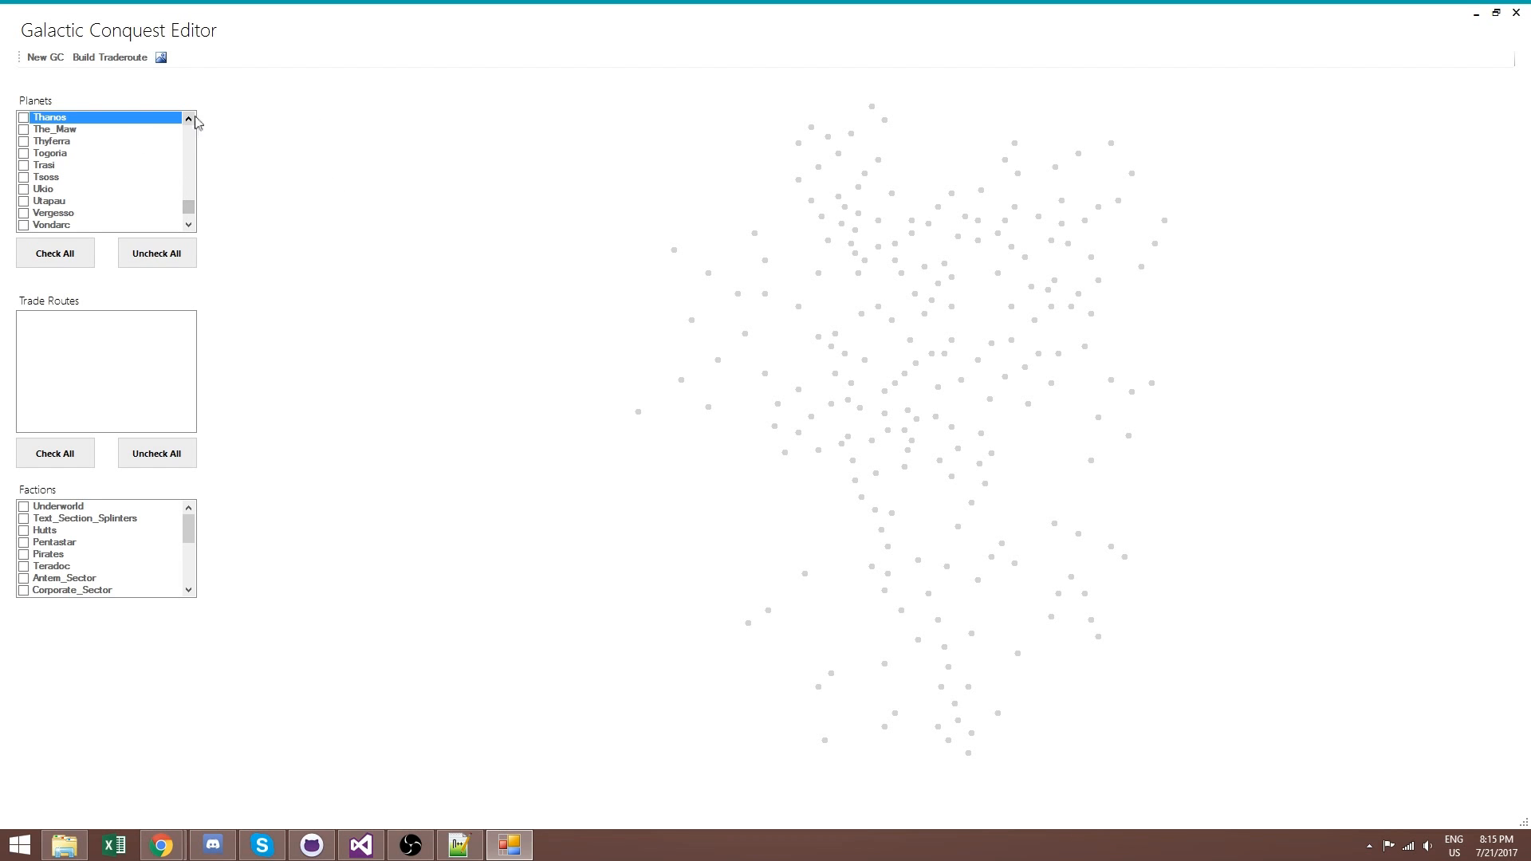
Include The_Maw among the active planets of the conquest
mouse_move(189, 208)
left_mouse_down()
mouse_move(189, 123)
mouse_move(195, 224)
left_mouse_up()
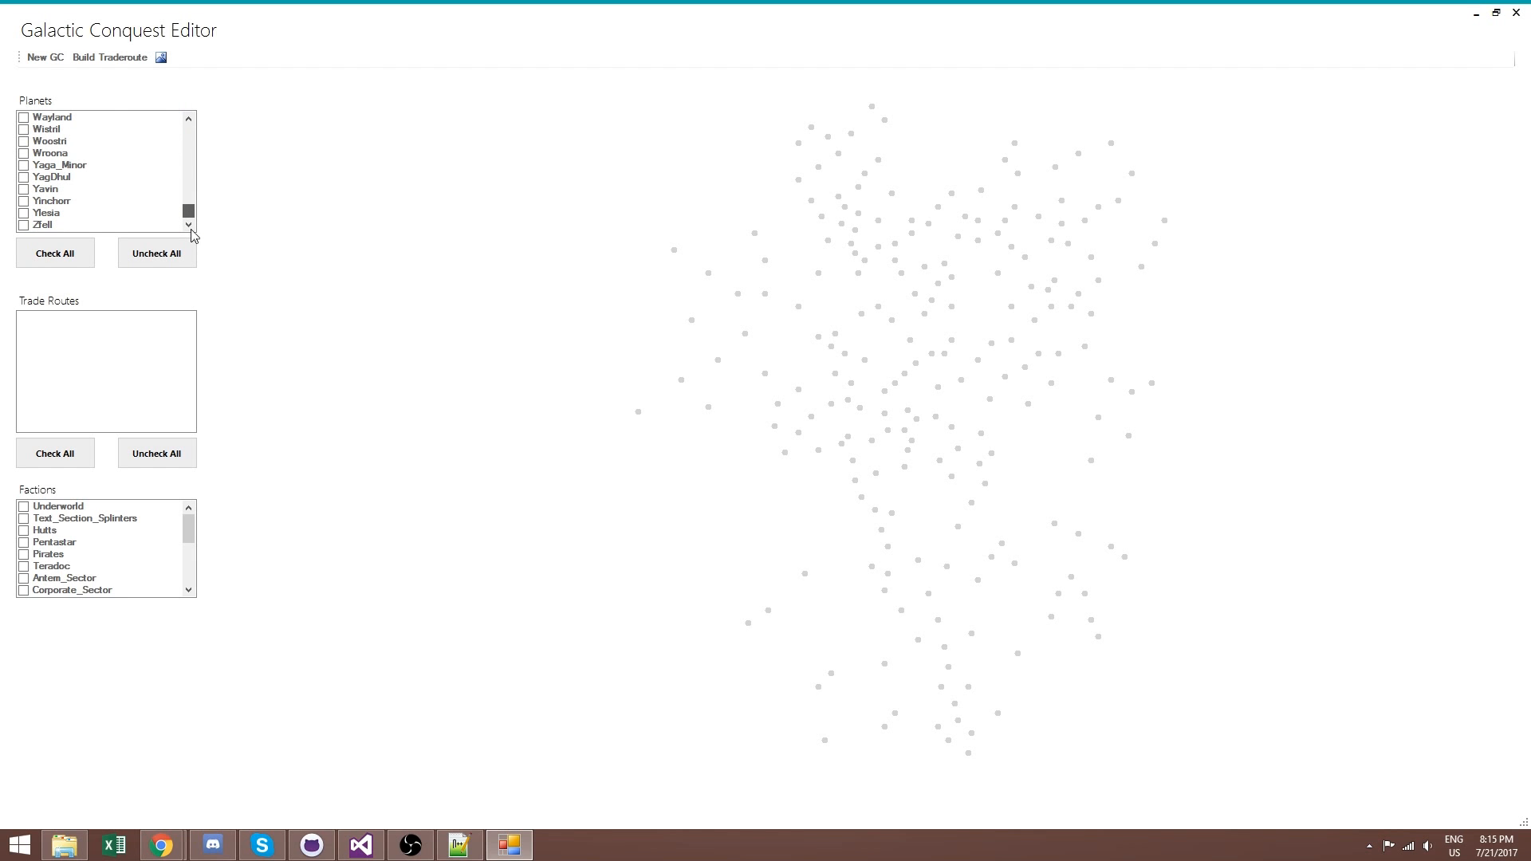
left_click_drag(187, 246, 193, 210)
left_click_drag(190, 211, 191, 204)
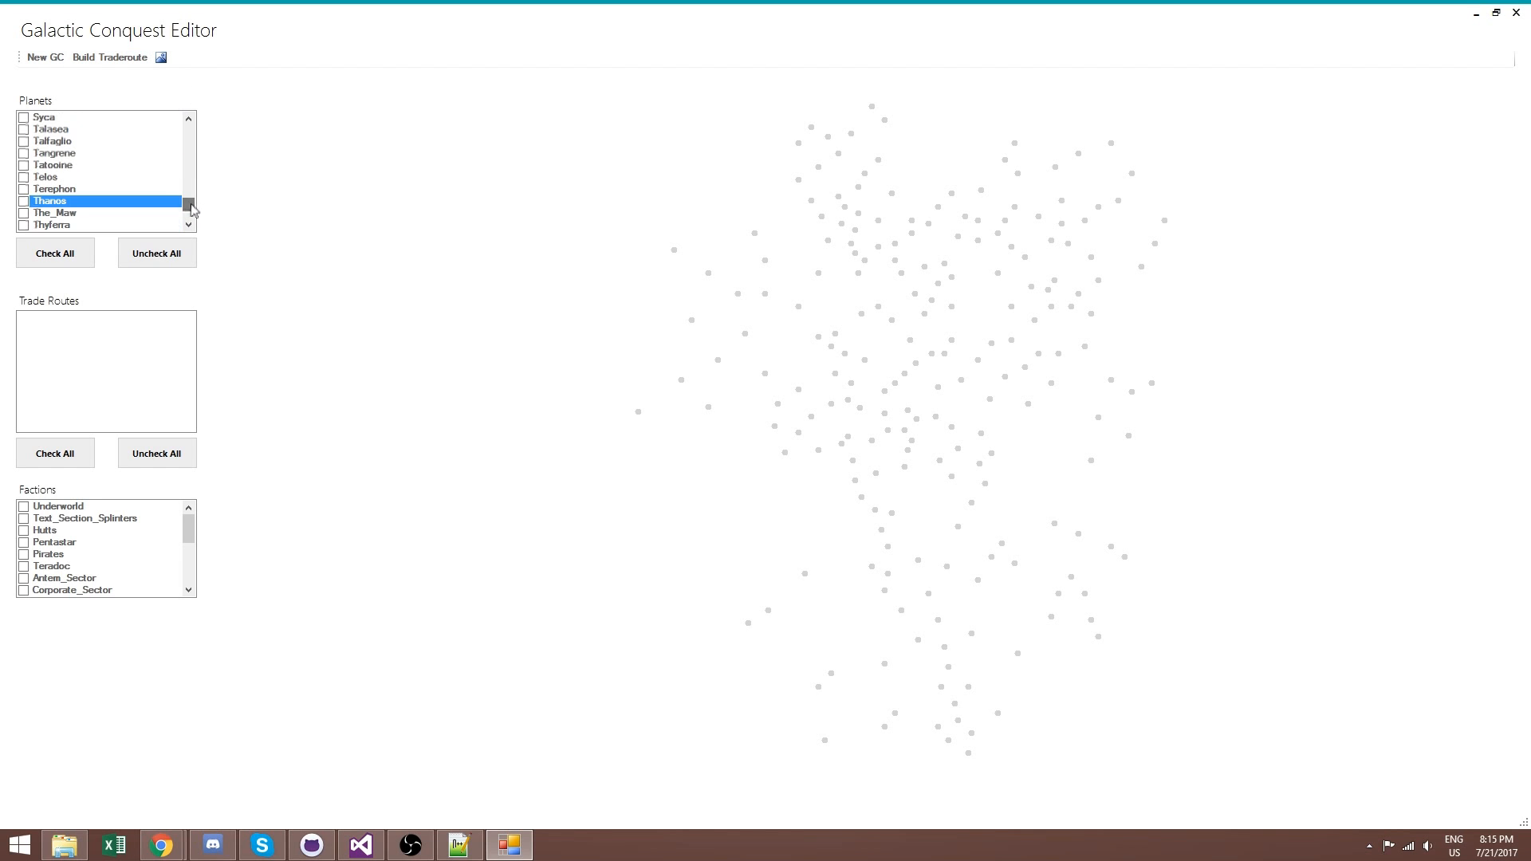
left_click(36, 213)
left_click(36, 213)
Include the planet Kessel and enable the Kessel_Maw trade route
scroll(44, 199, "up", 20)
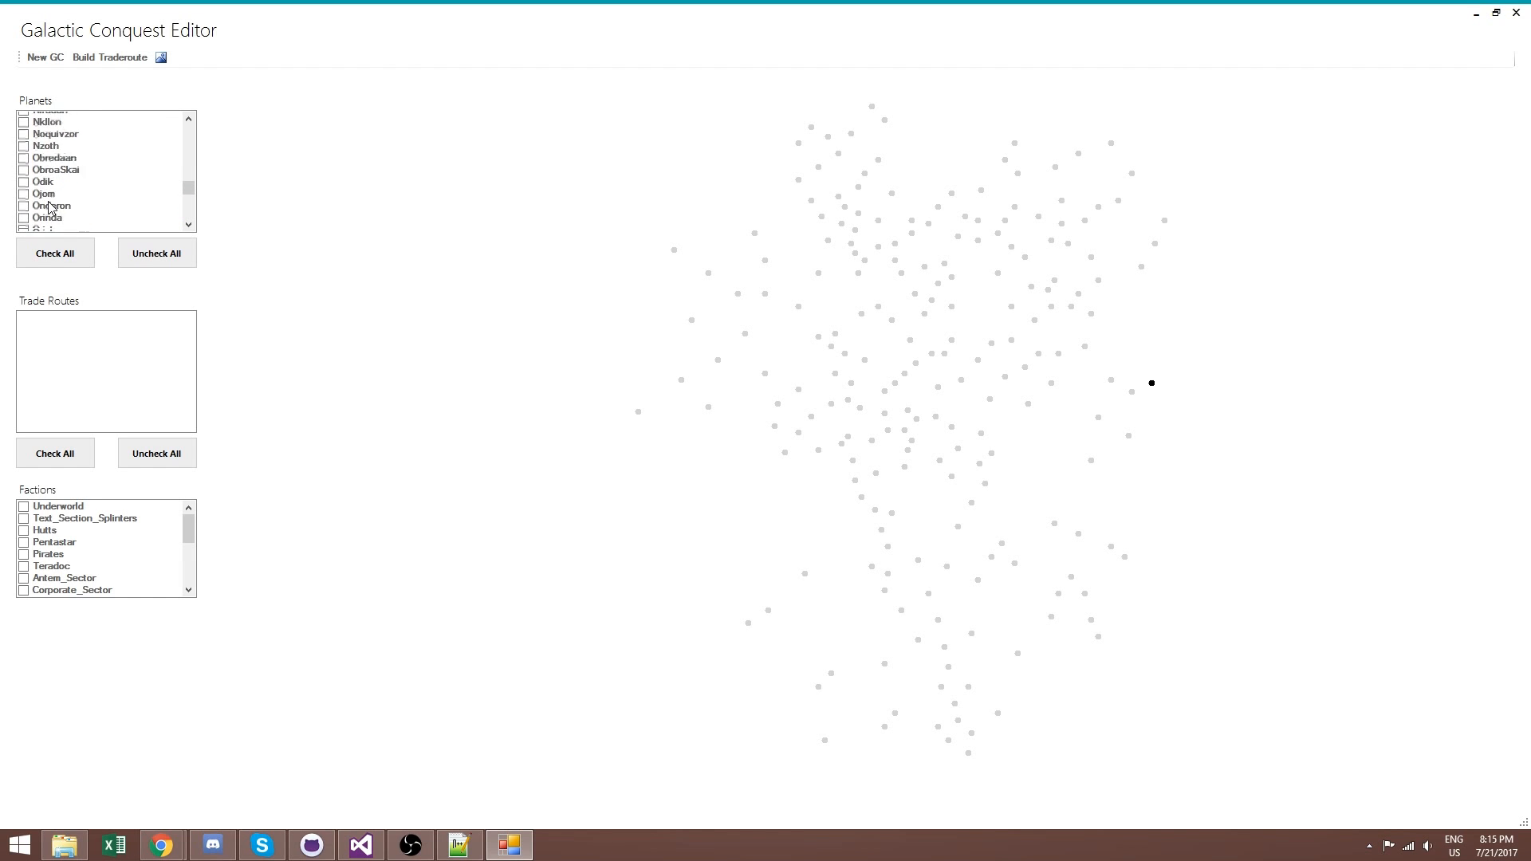
scroll(35, 176, "up", 4)
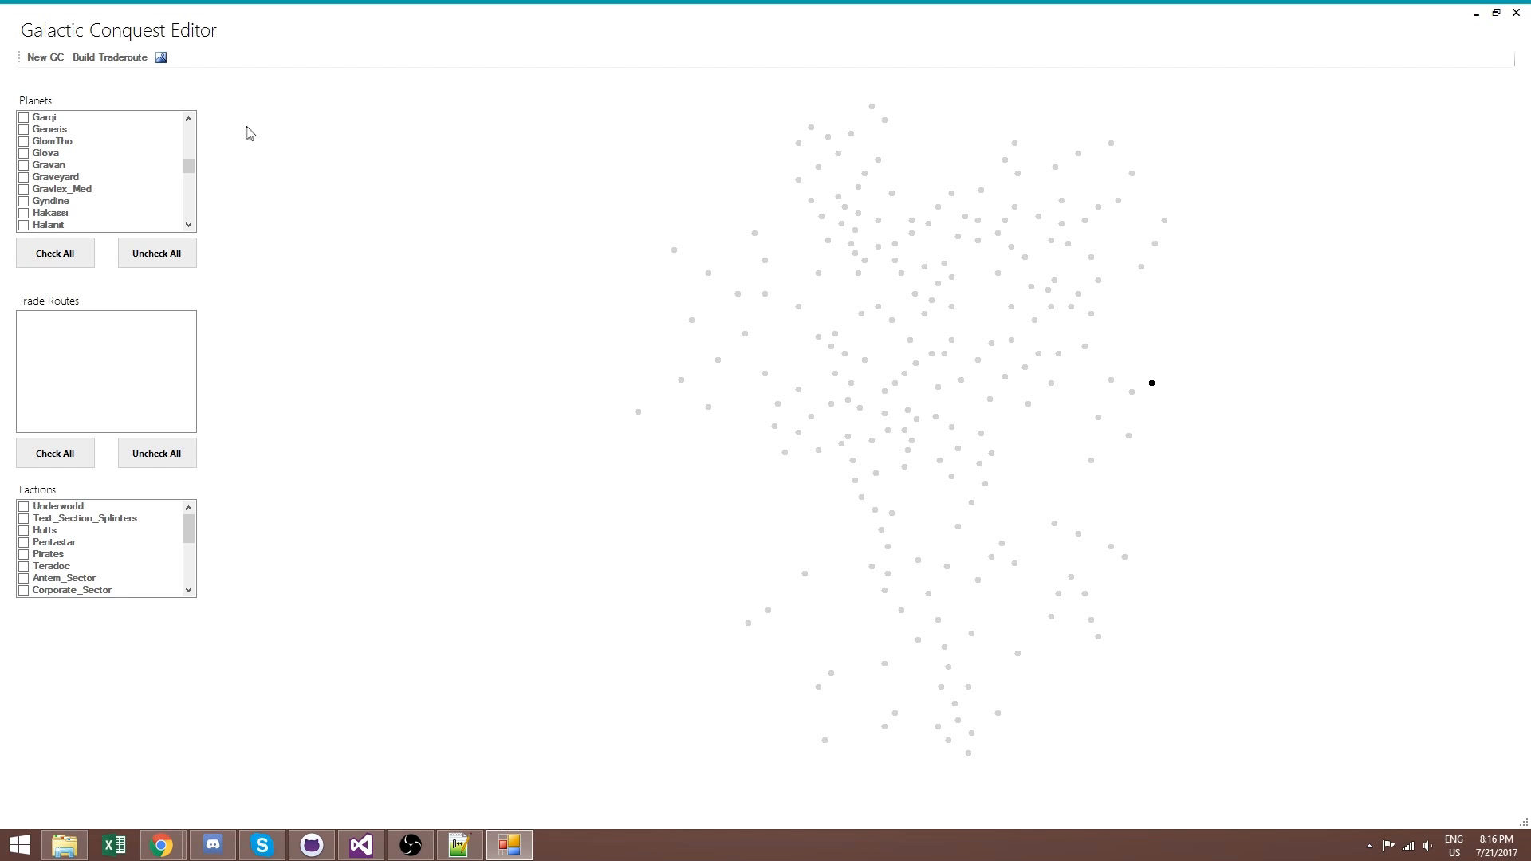
left_click_drag(190, 169, 202, 183)
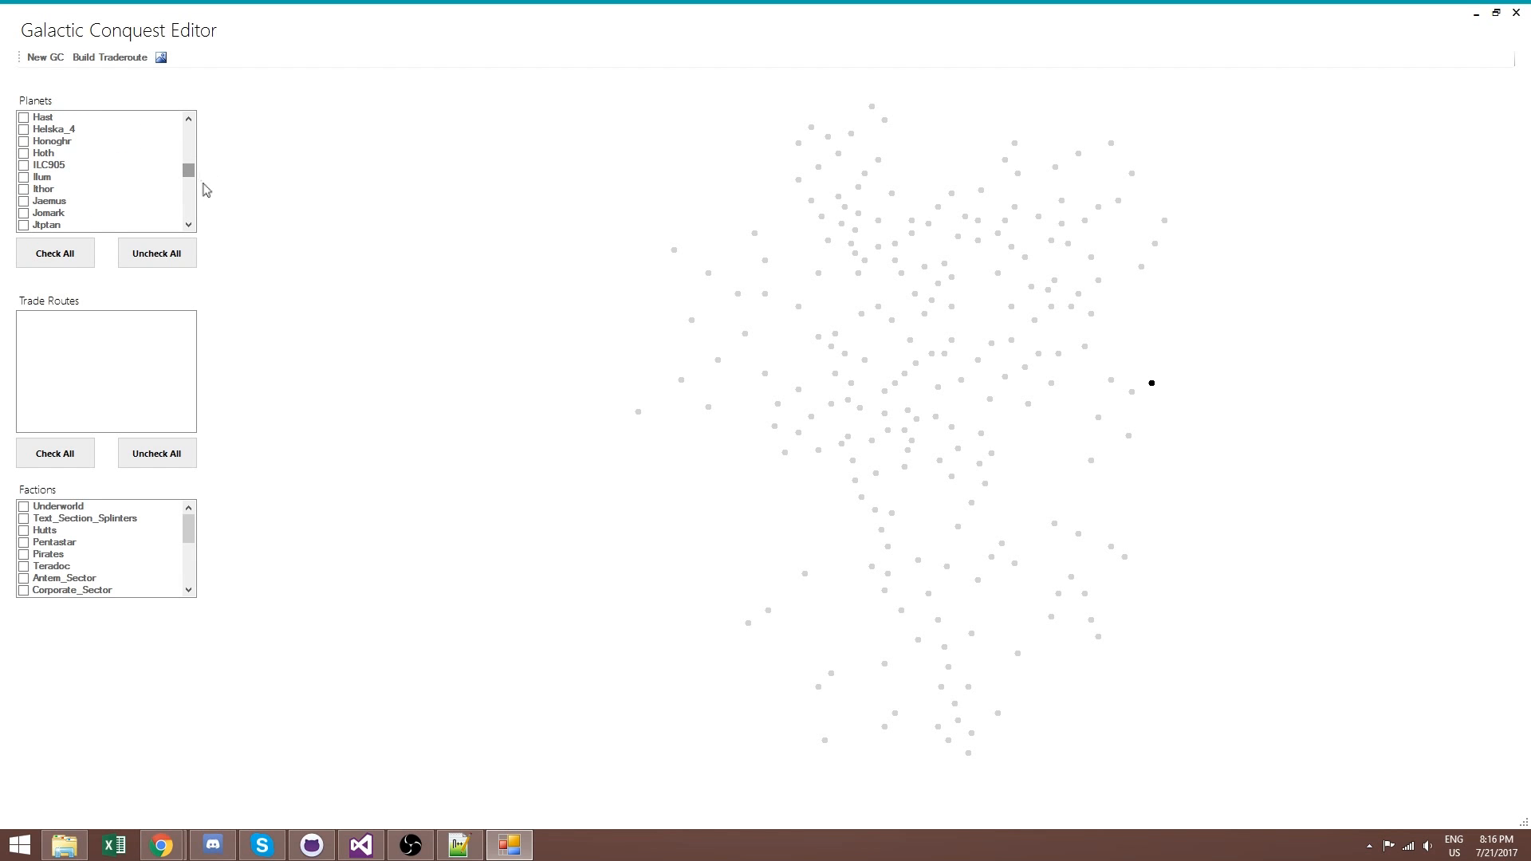
scroll(67, 201, "down", 2)
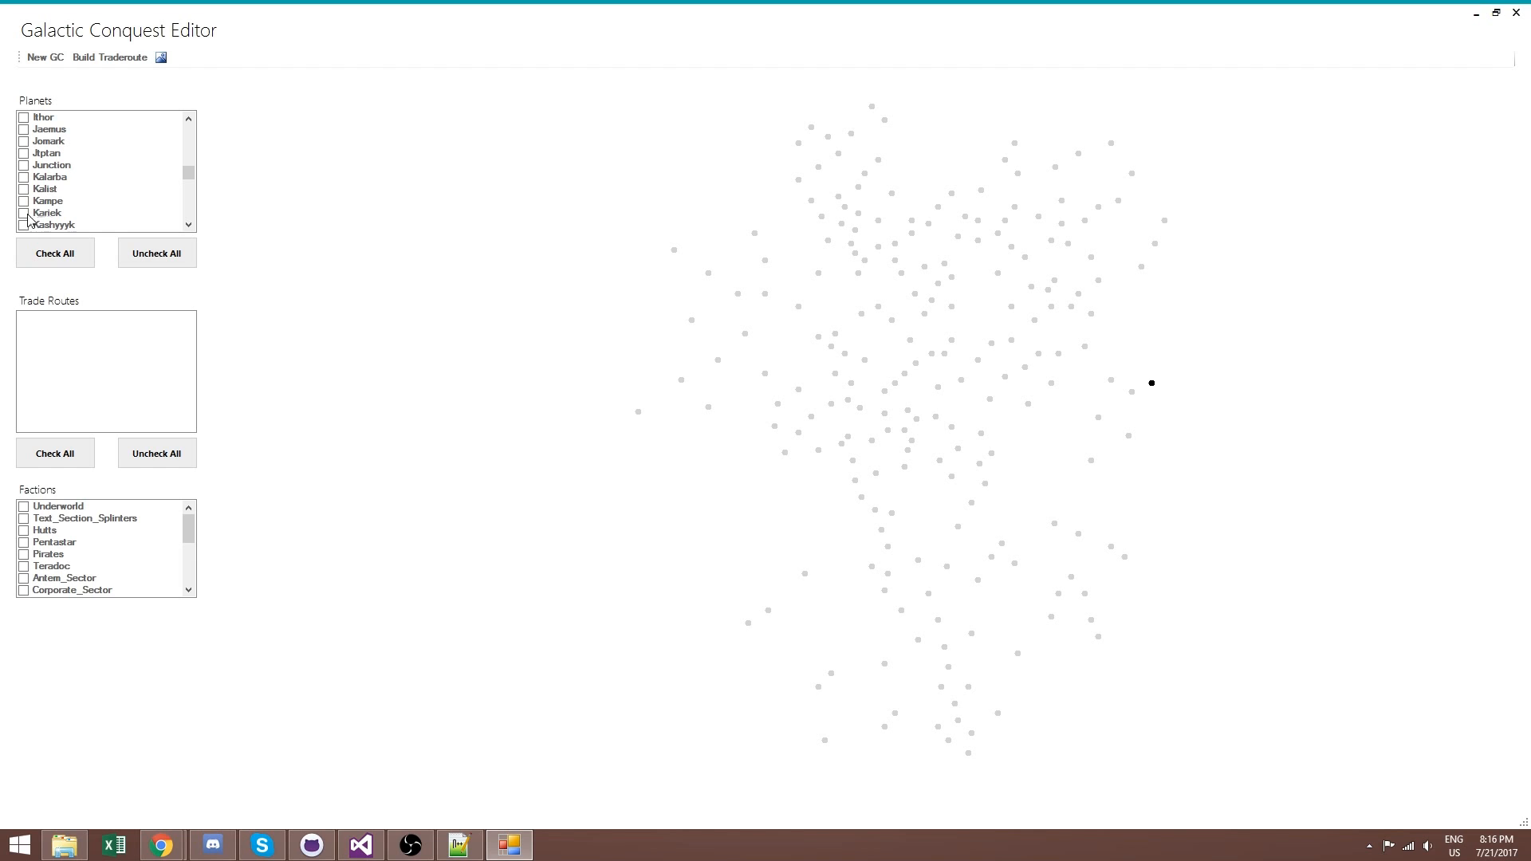
scroll(25, 194, "down", 2)
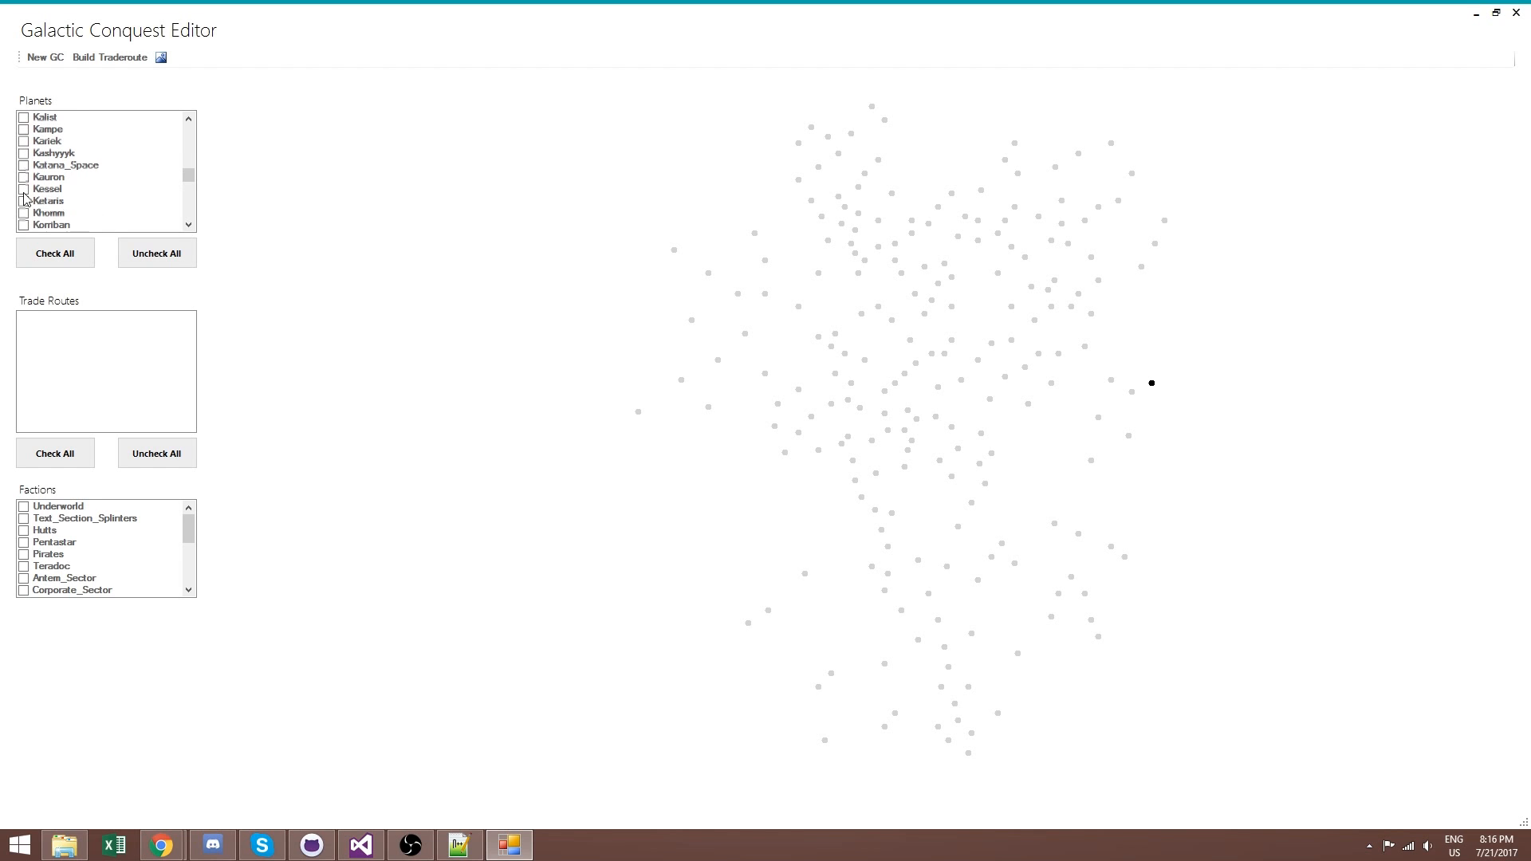
left_click(24, 190)
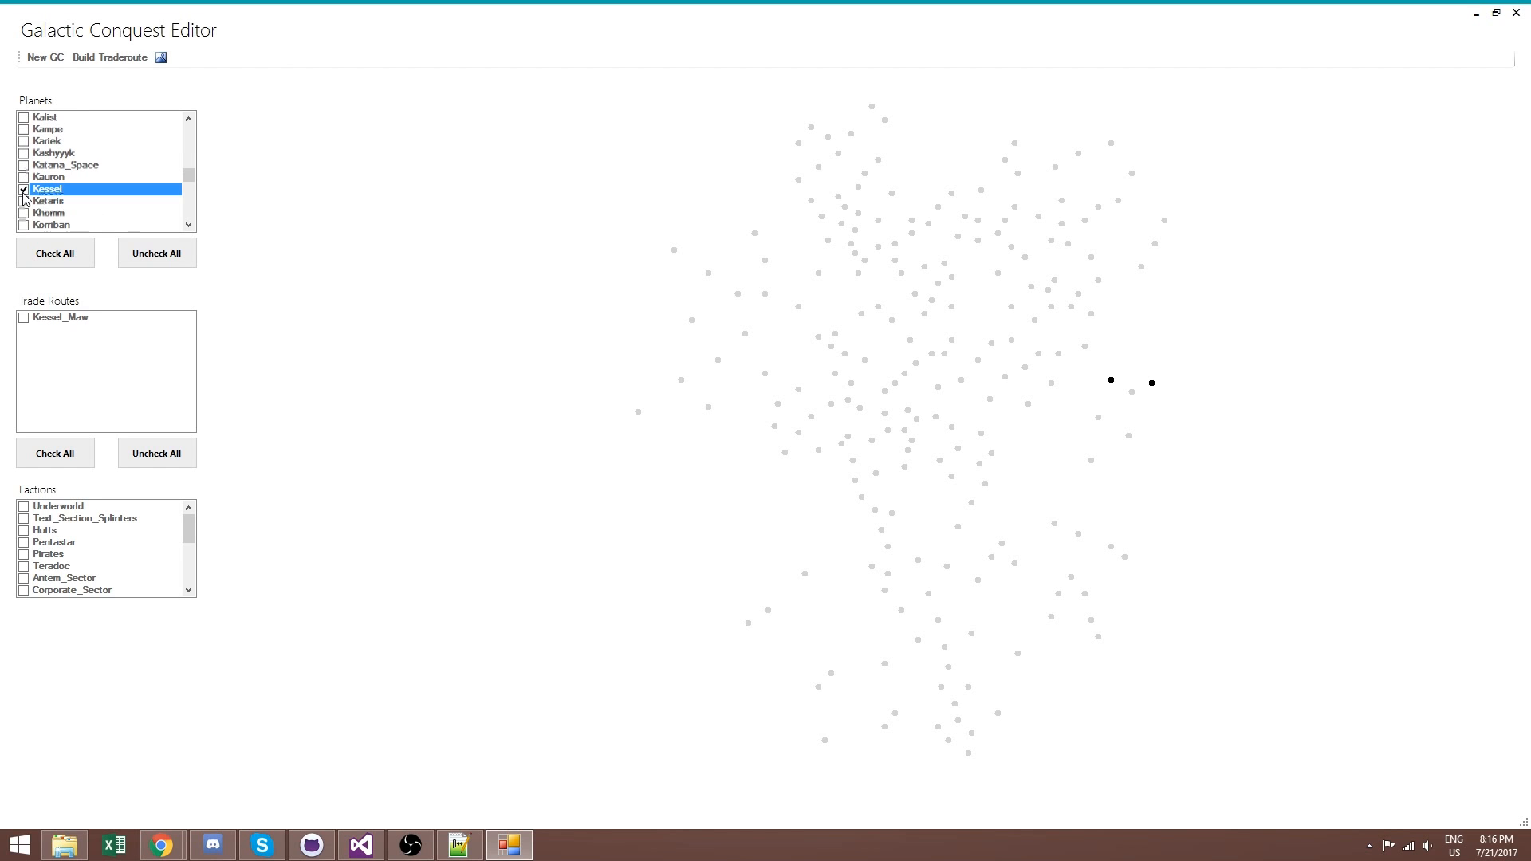
left_click(25, 318)
left_click(25, 318)
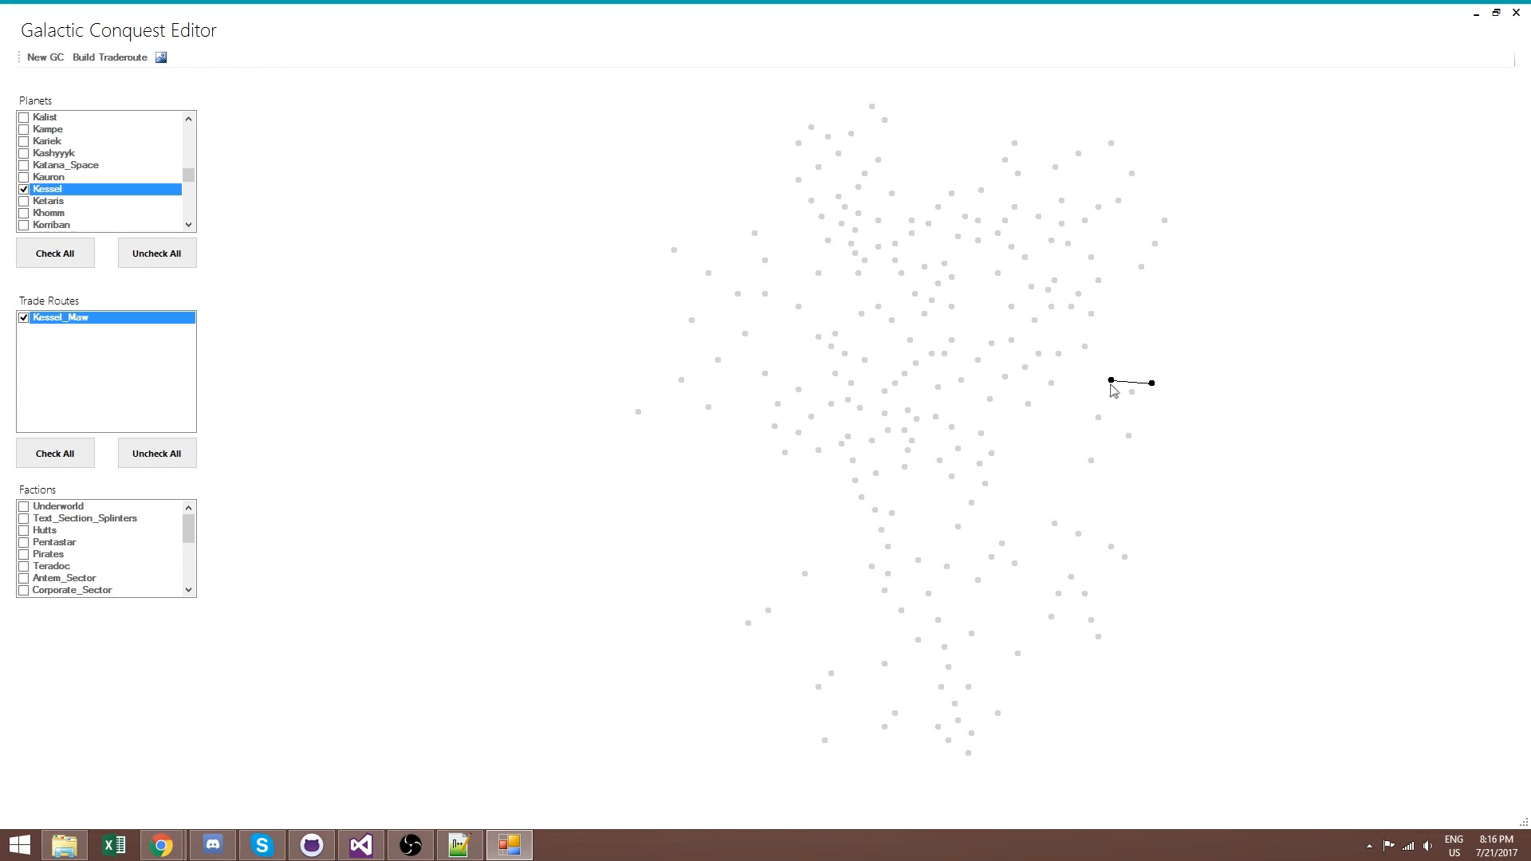
Identify planets on the galaxy map and try including Kuat in the conquest
mouse_move(1111, 383)
mouse_move(914, 227)
mouse_move(918, 427)
left_click(189, 225)
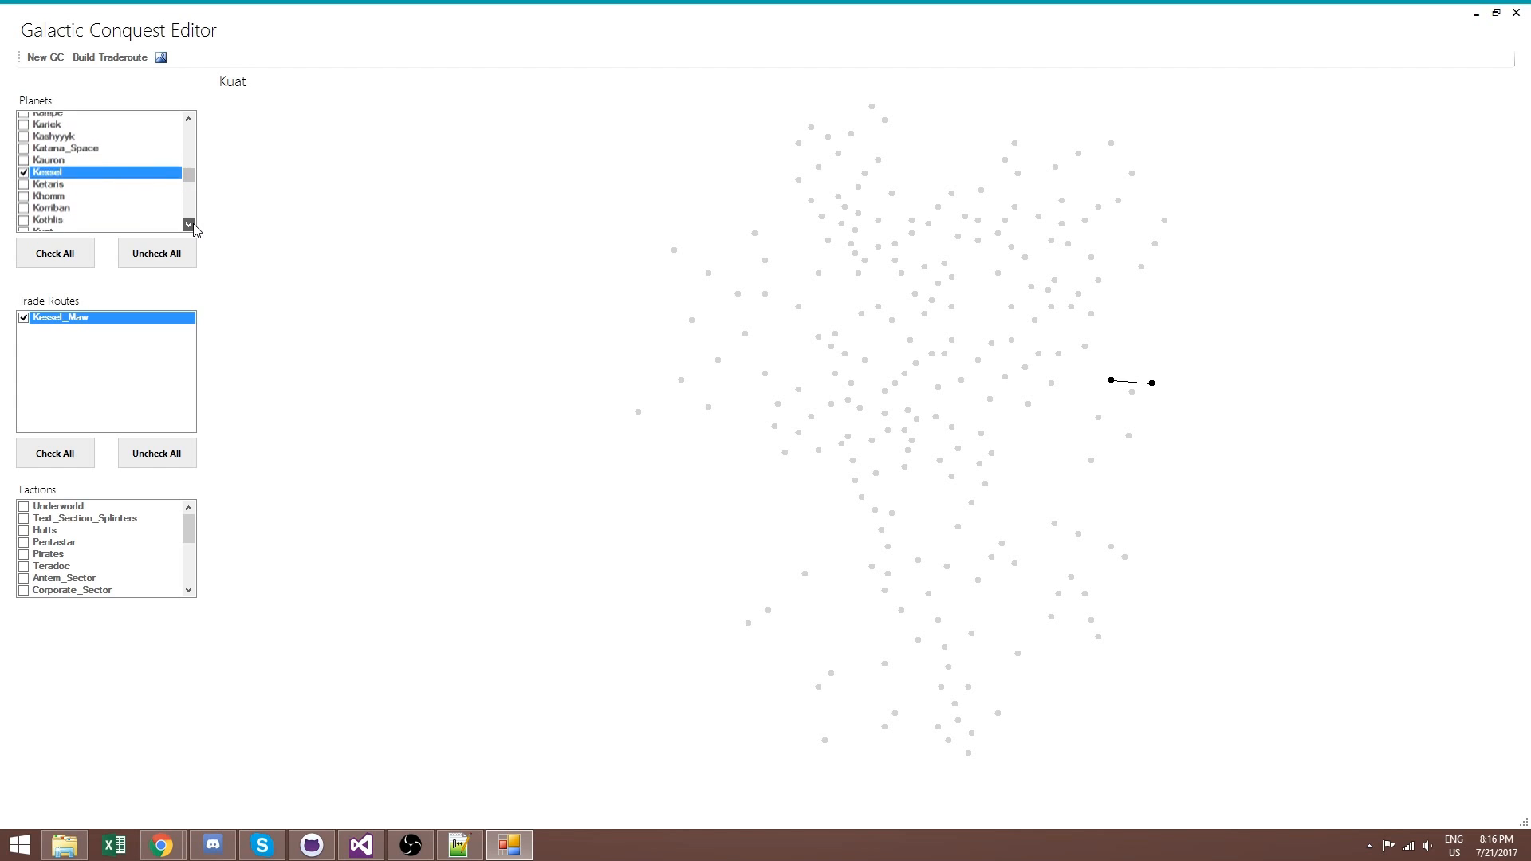
left_click(26, 202)
left_click(26, 203)
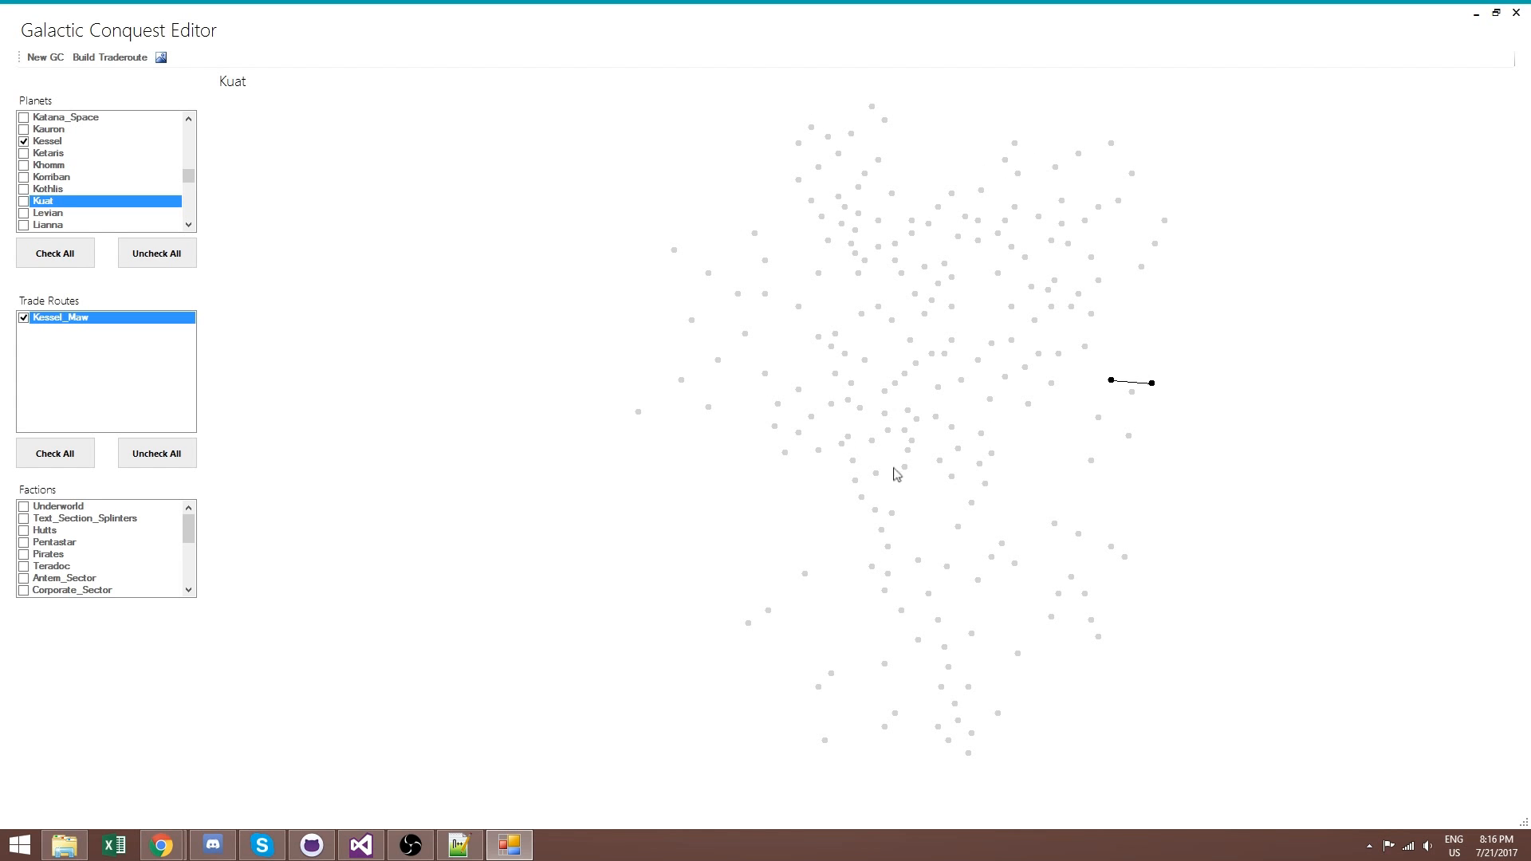
Include the planets Khomm and Chardaan in the conquest
scroll(1125, 390, "up", 4)
scroll(786, 455, "down", 4)
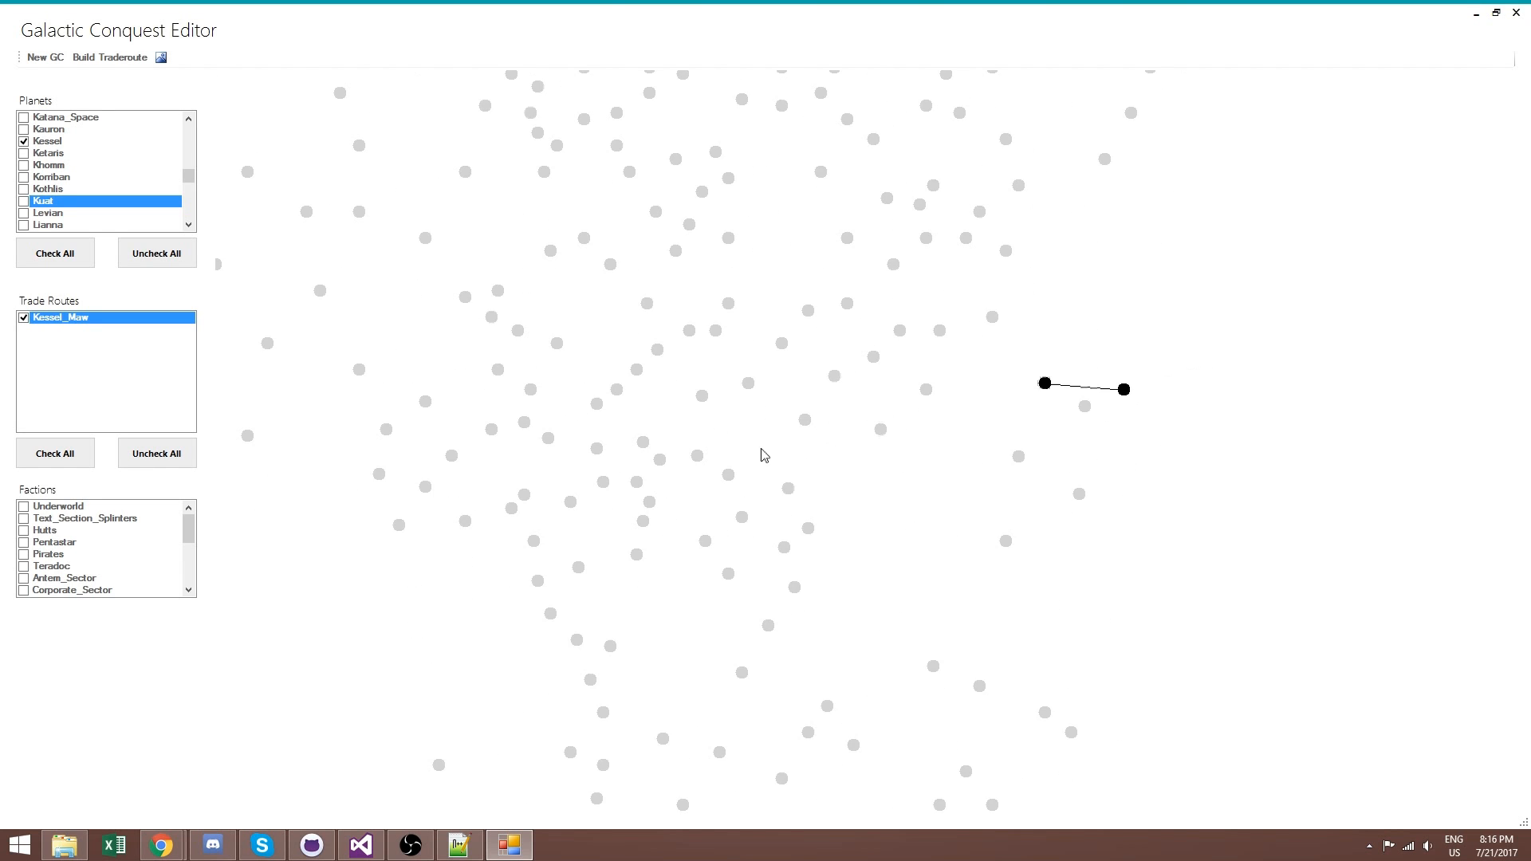
scroll(752, 449, "down", 1)
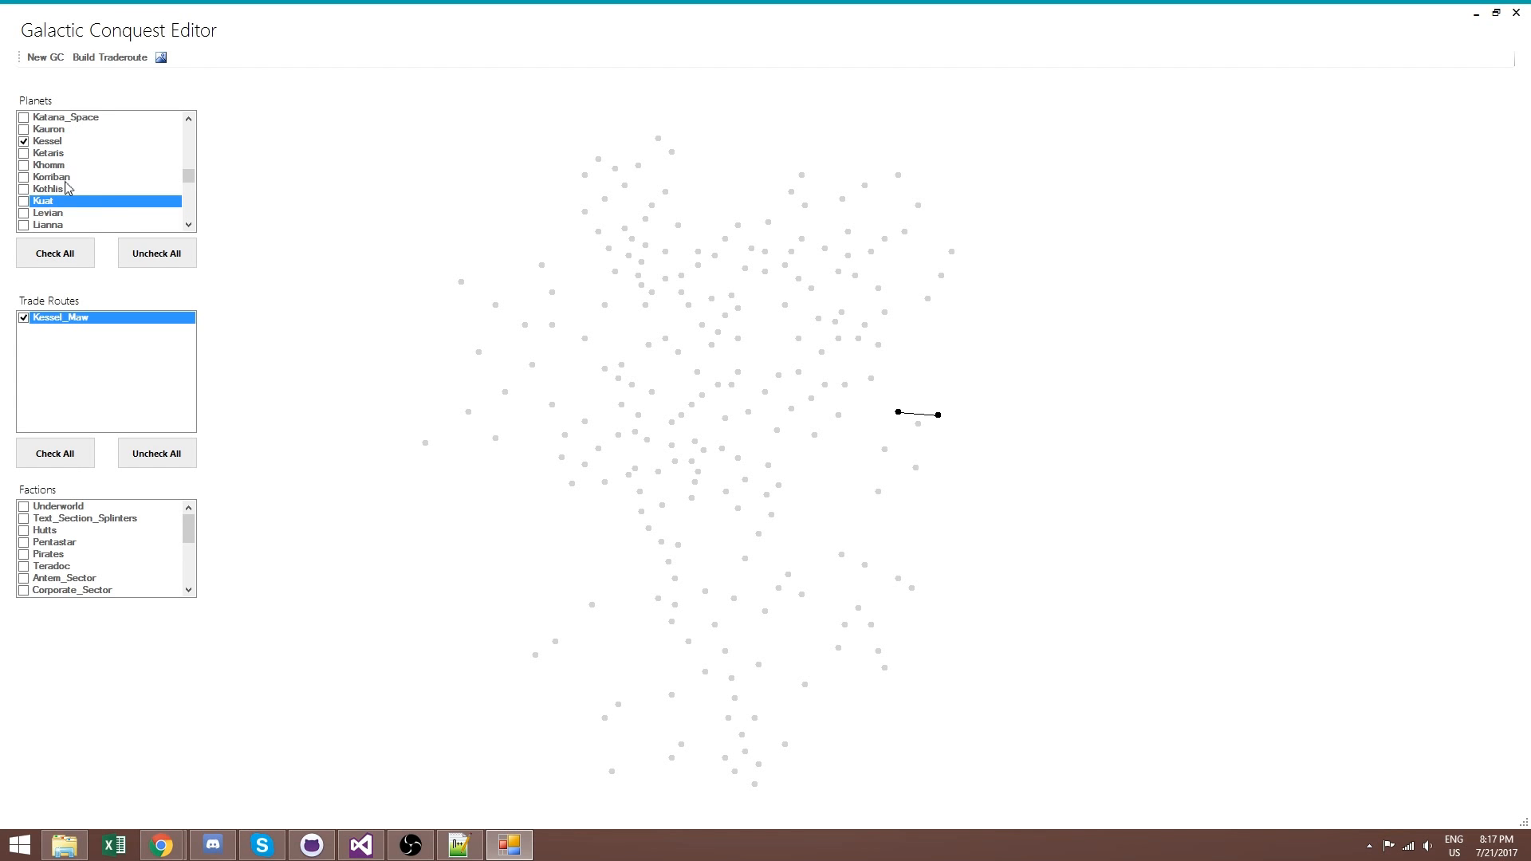
left_click(24, 165)
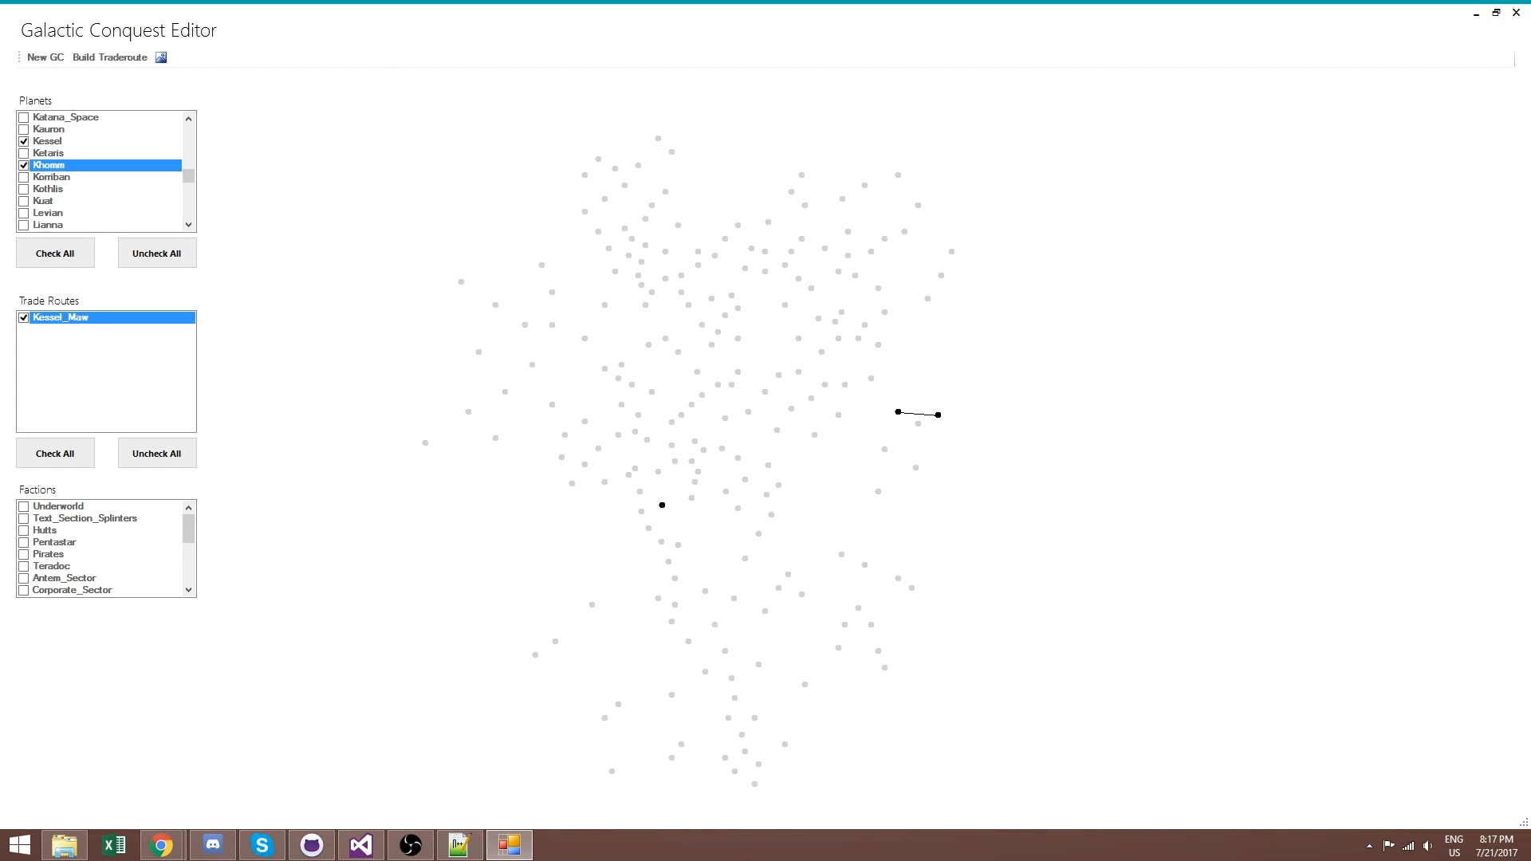
scroll(106, 160, "up", 10)
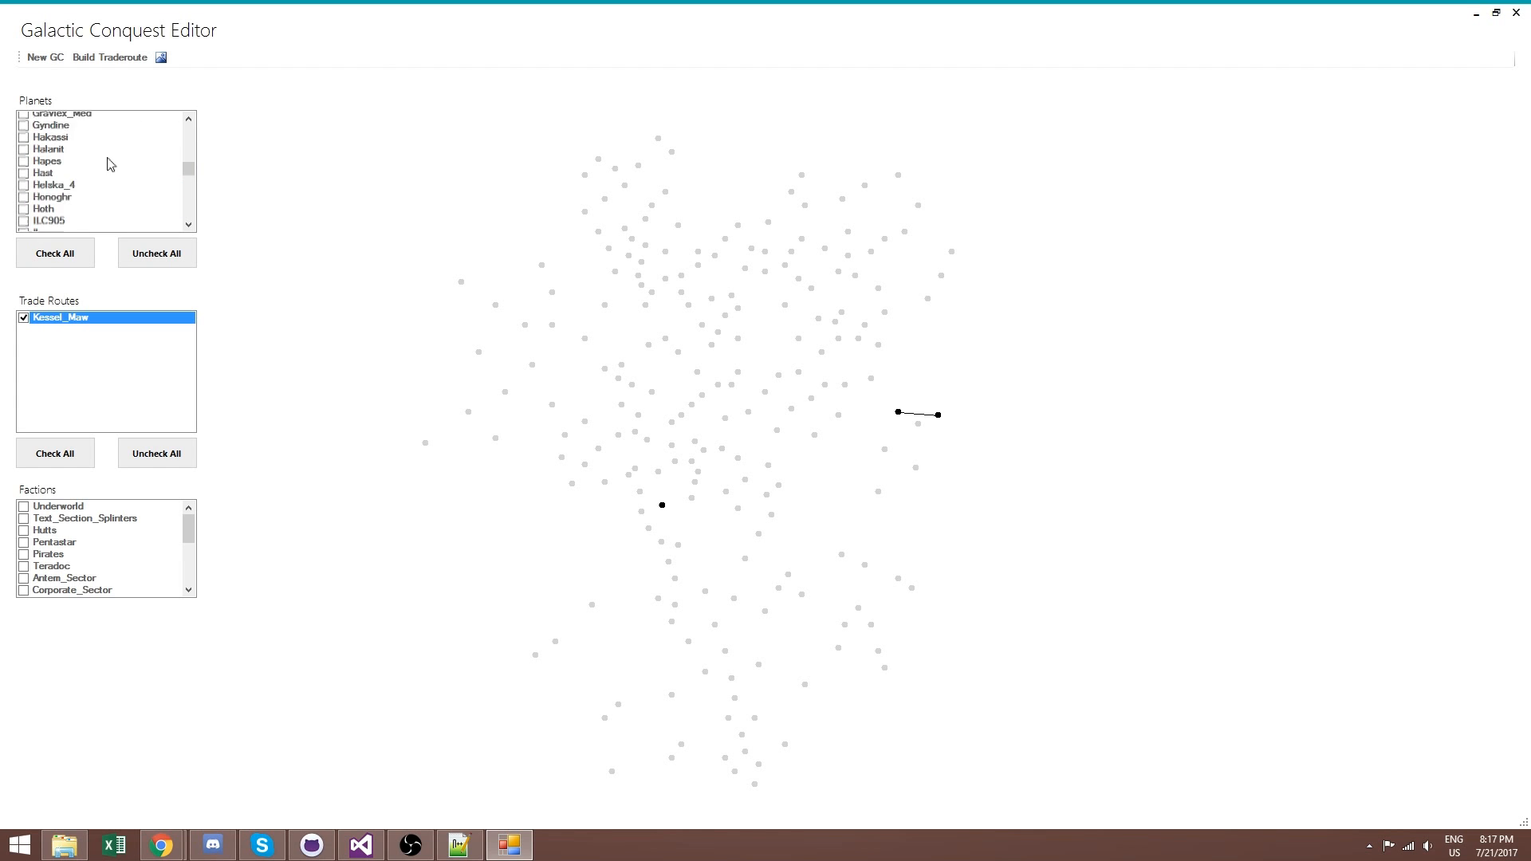
scroll(30, 189, "up", 8)
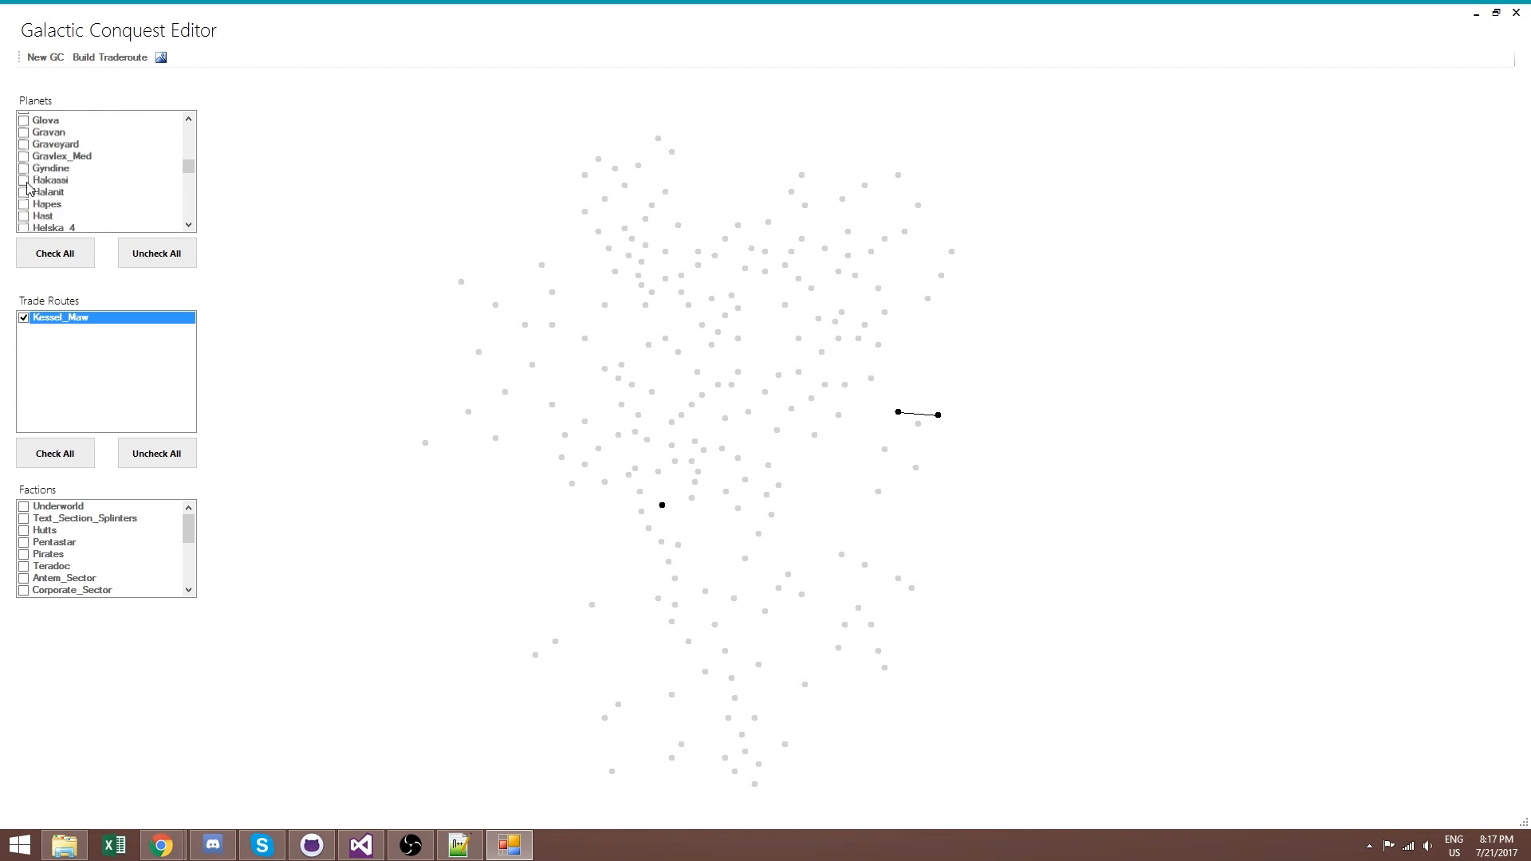
scroll(30, 189, "up", 8)
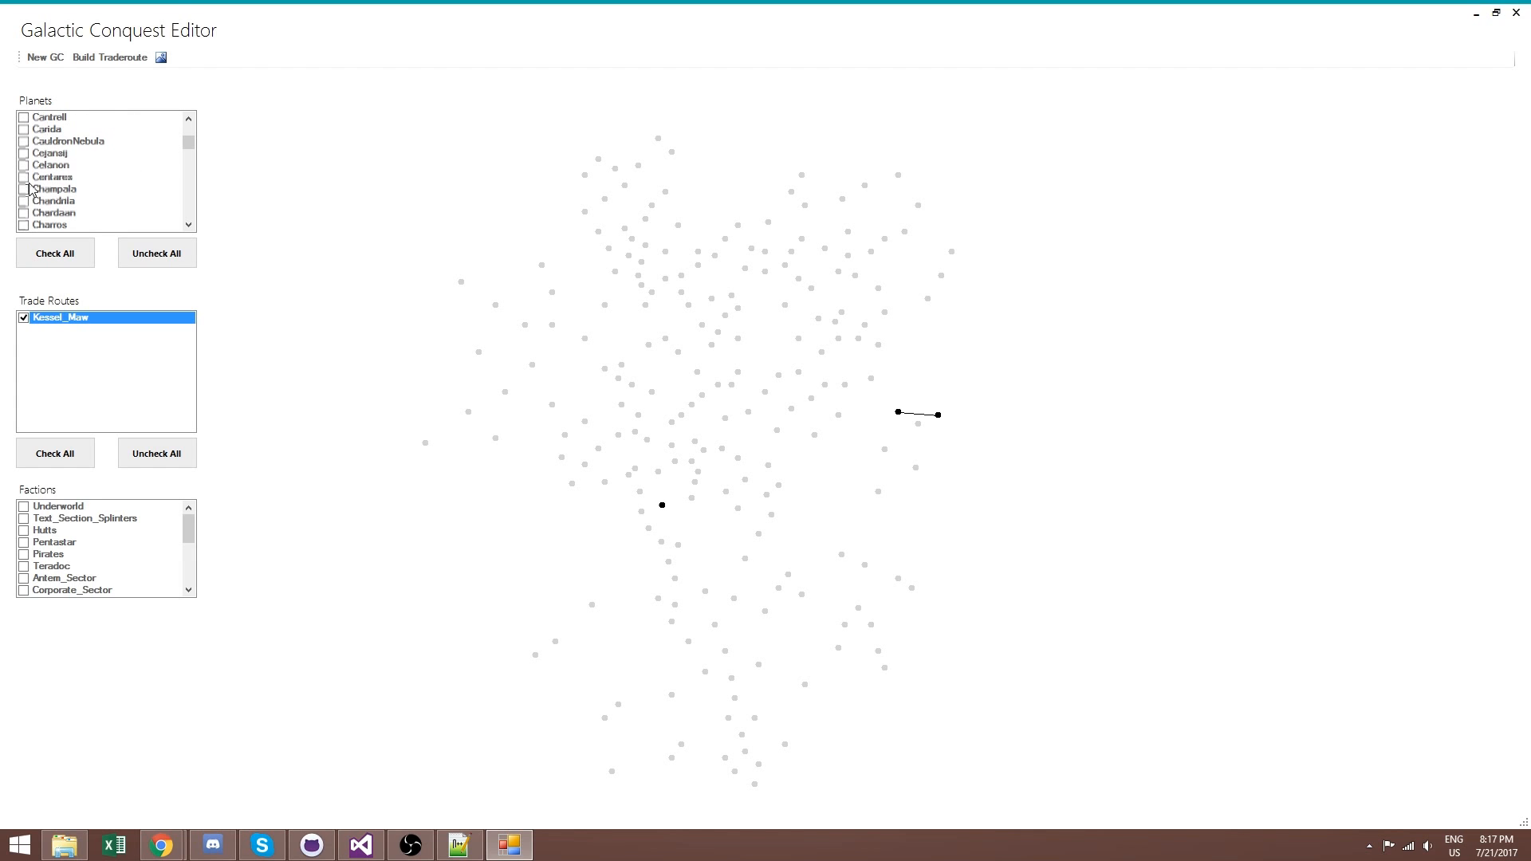
left_click(24, 212)
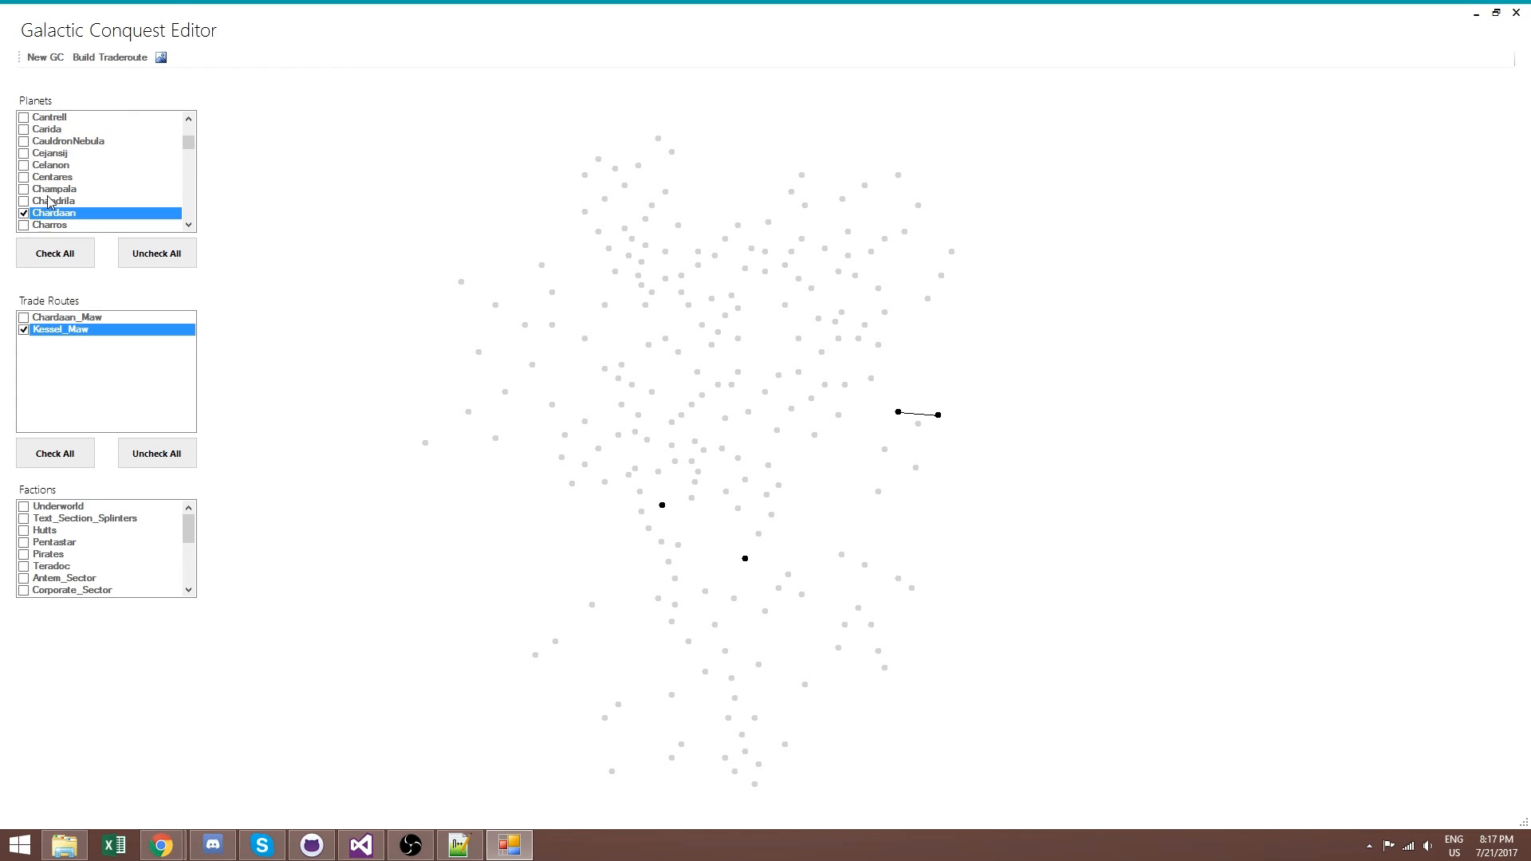
Include the planet Dantooine in the conquest
scroll(40, 203, "down", 4)
scroll(44, 202, "down", 6)
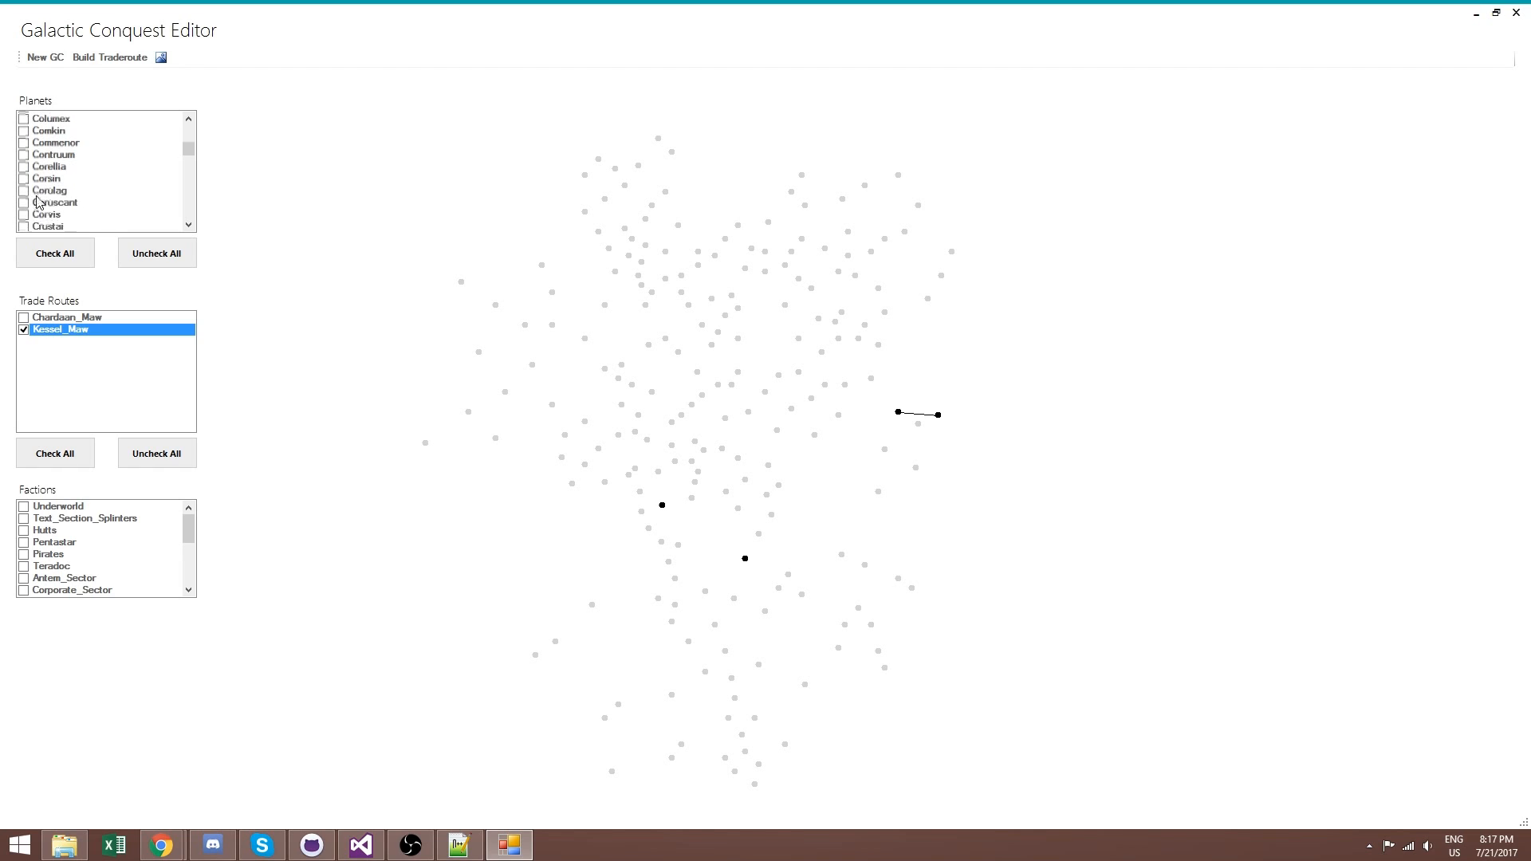
left_click(24, 141)
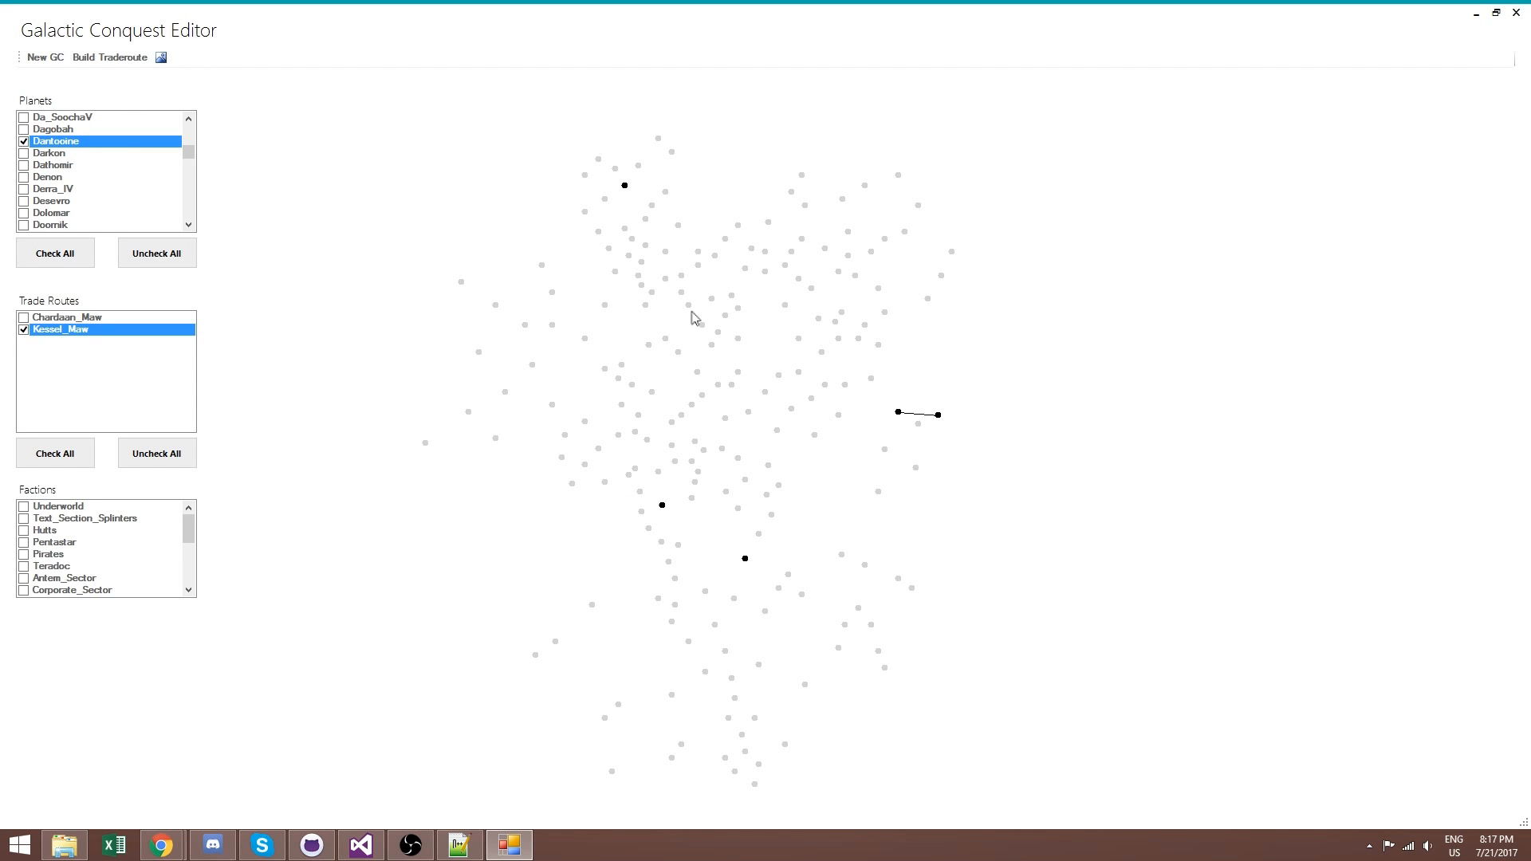
Include the planet EolSha in the conquest
mouse_move(693, 311)
scroll(108, 206, "down", 5)
scroll(638, 356, "up", 6)
left_click(188, 226)
left_click(189, 226)
left_click(188, 226)
left_click(188, 226)
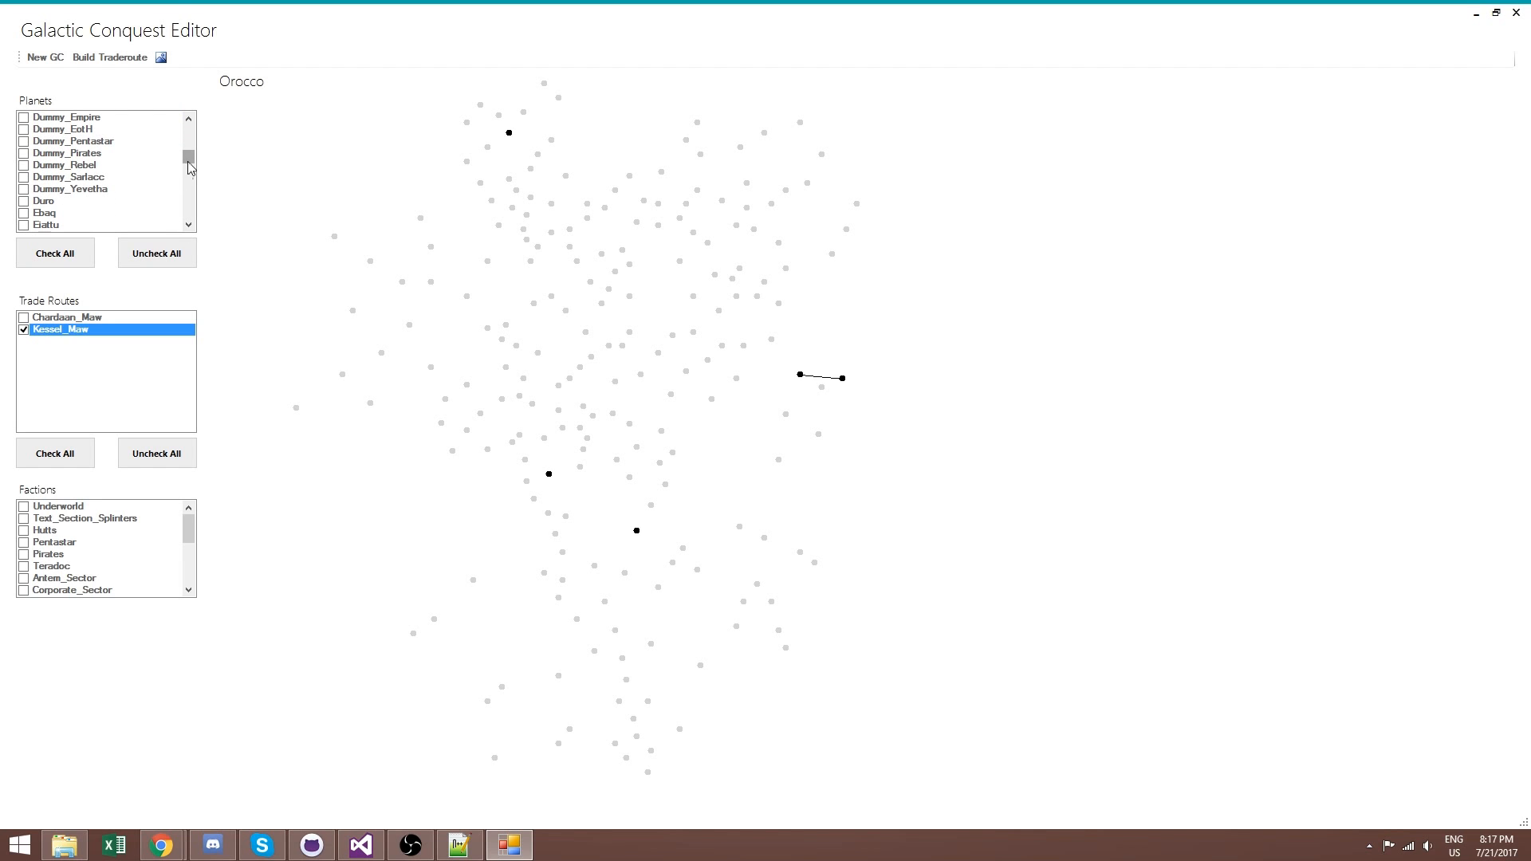
scroll(43, 220, "down", 3)
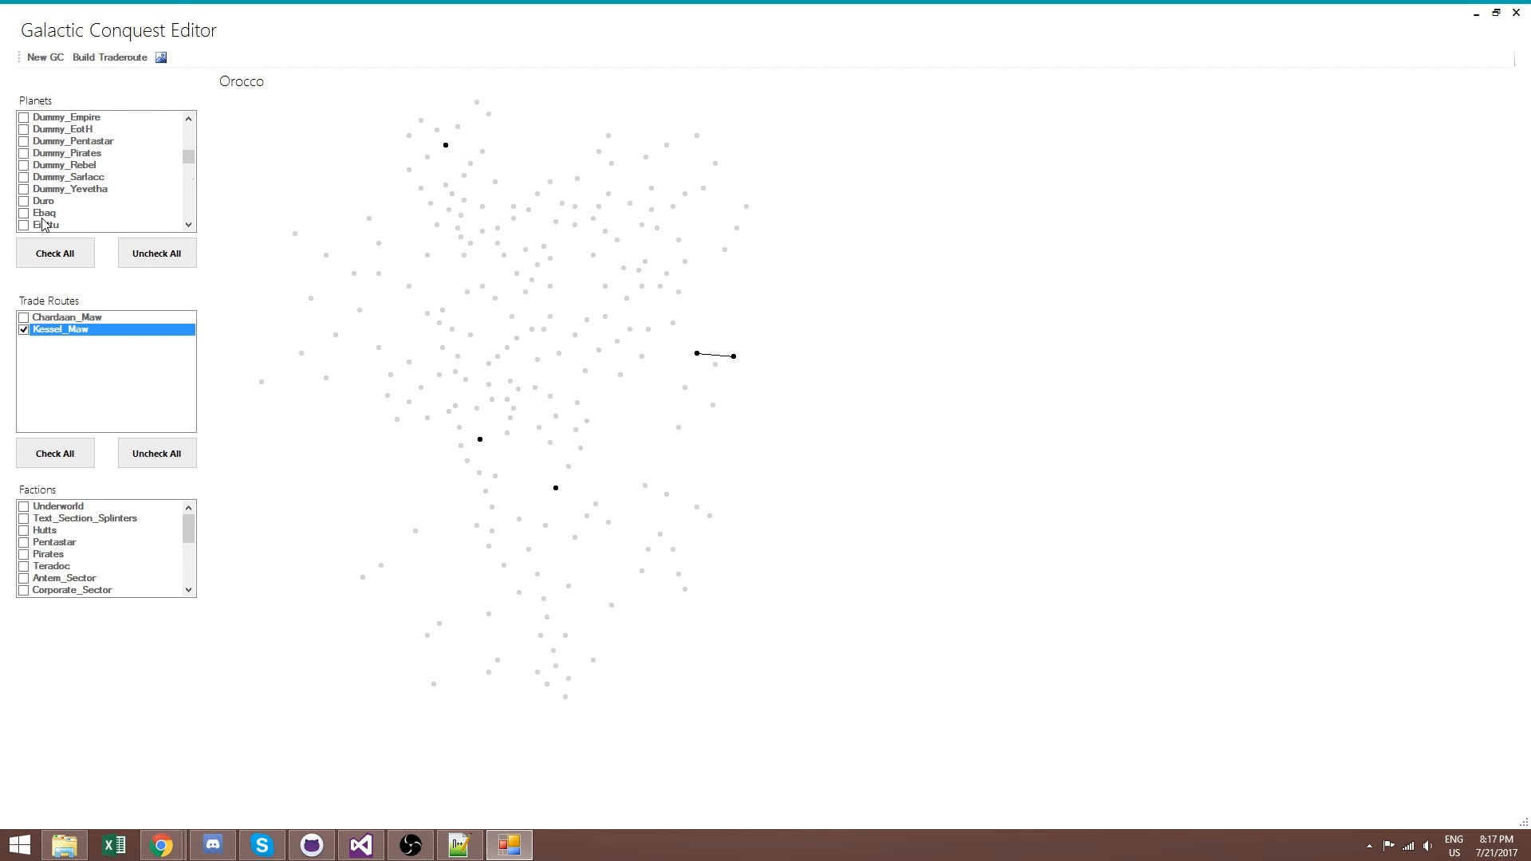
left_click(189, 225)
left_click(188, 225)
left_click(188, 225)
left_click(188, 224)
left_click(24, 165)
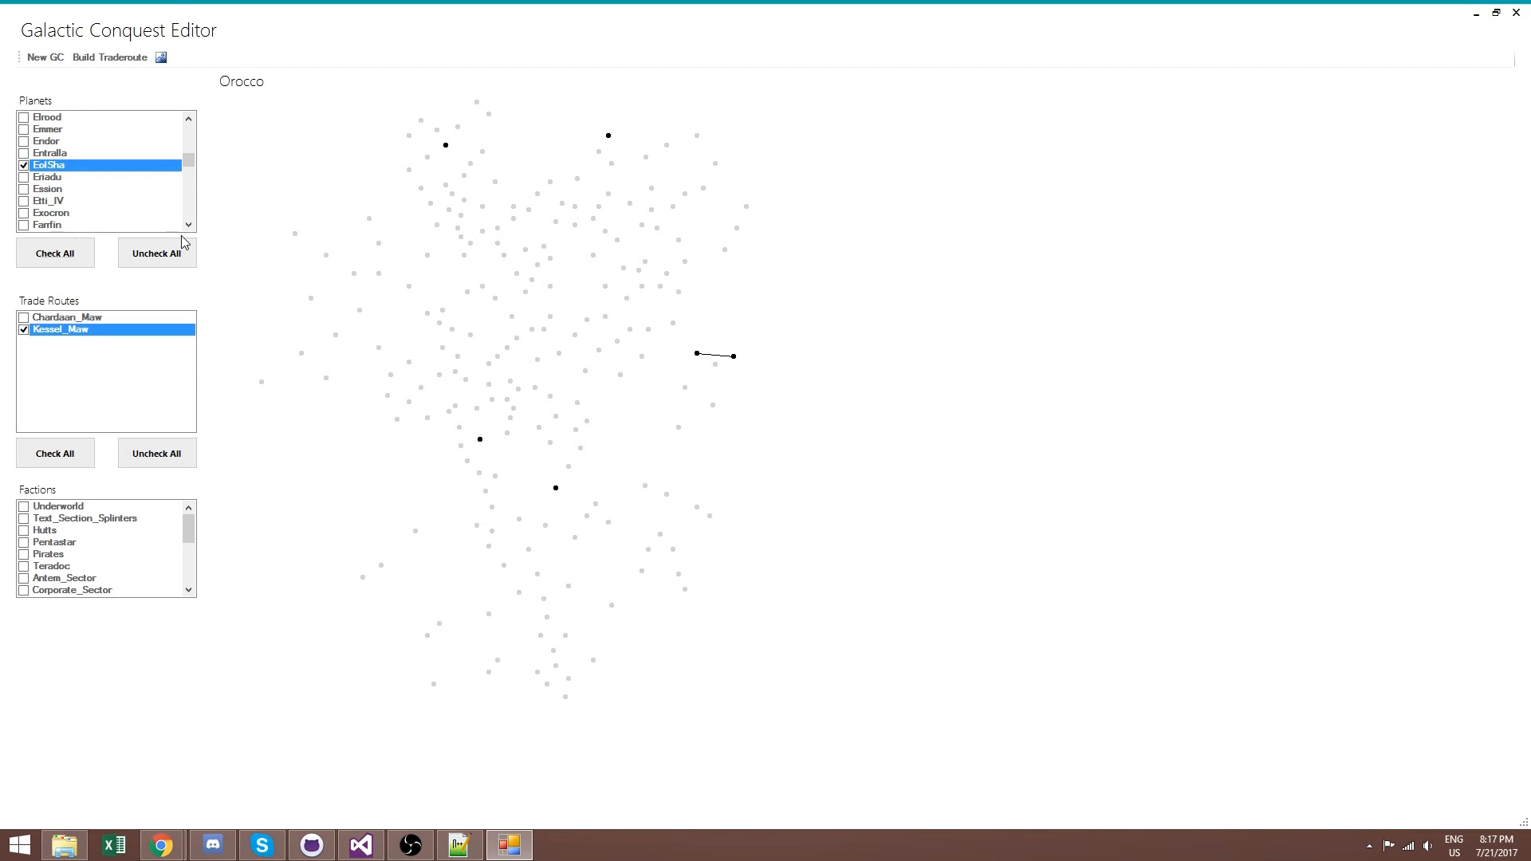
Include the planets Coruscant and MonCalimari in the conquest
left_click_drag(190, 159, 193, 154)
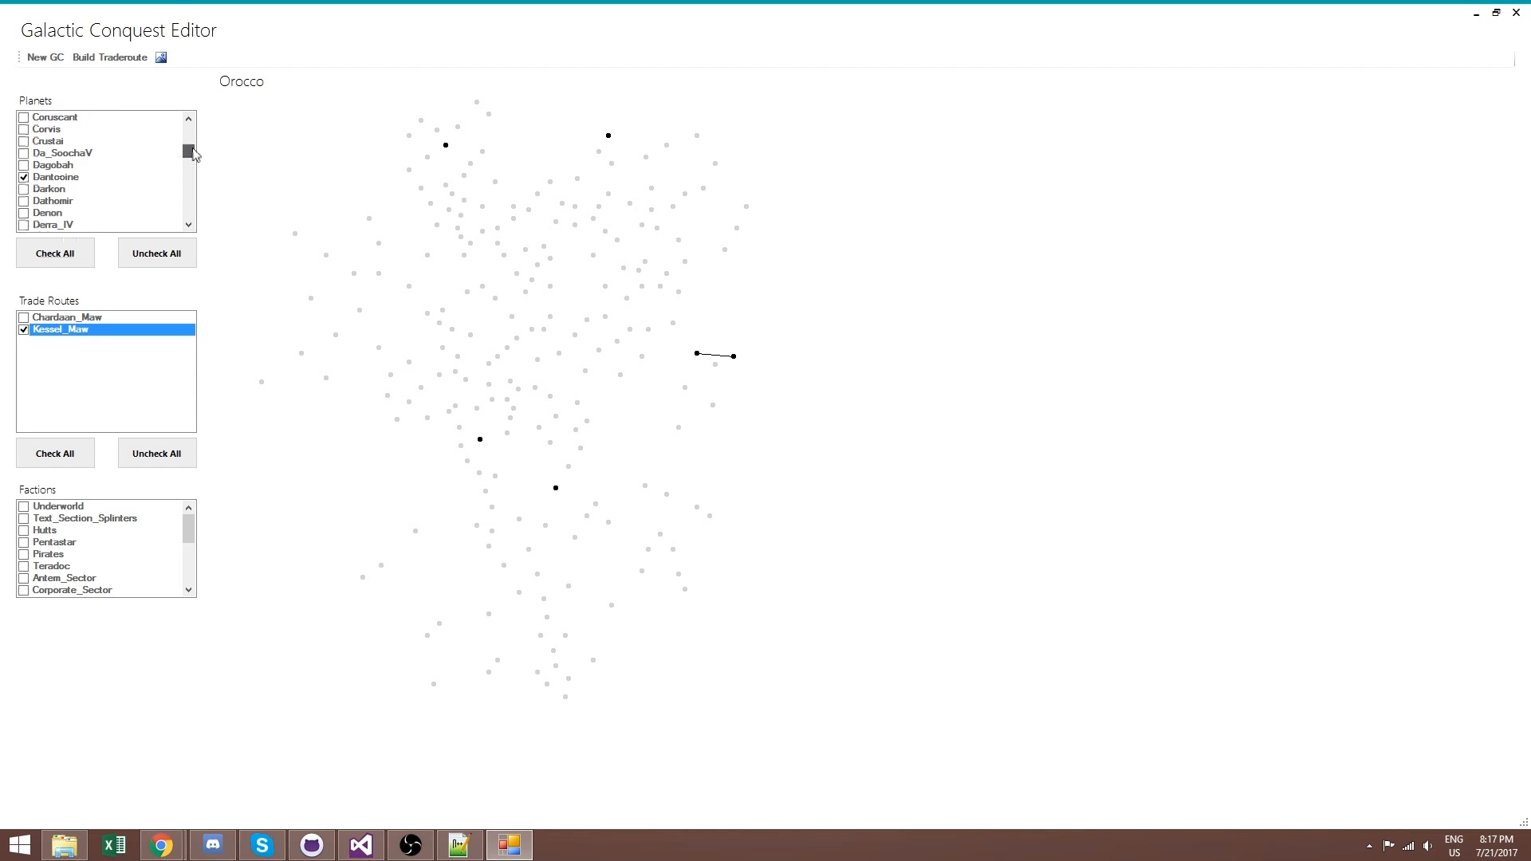
left_click(32, 118)
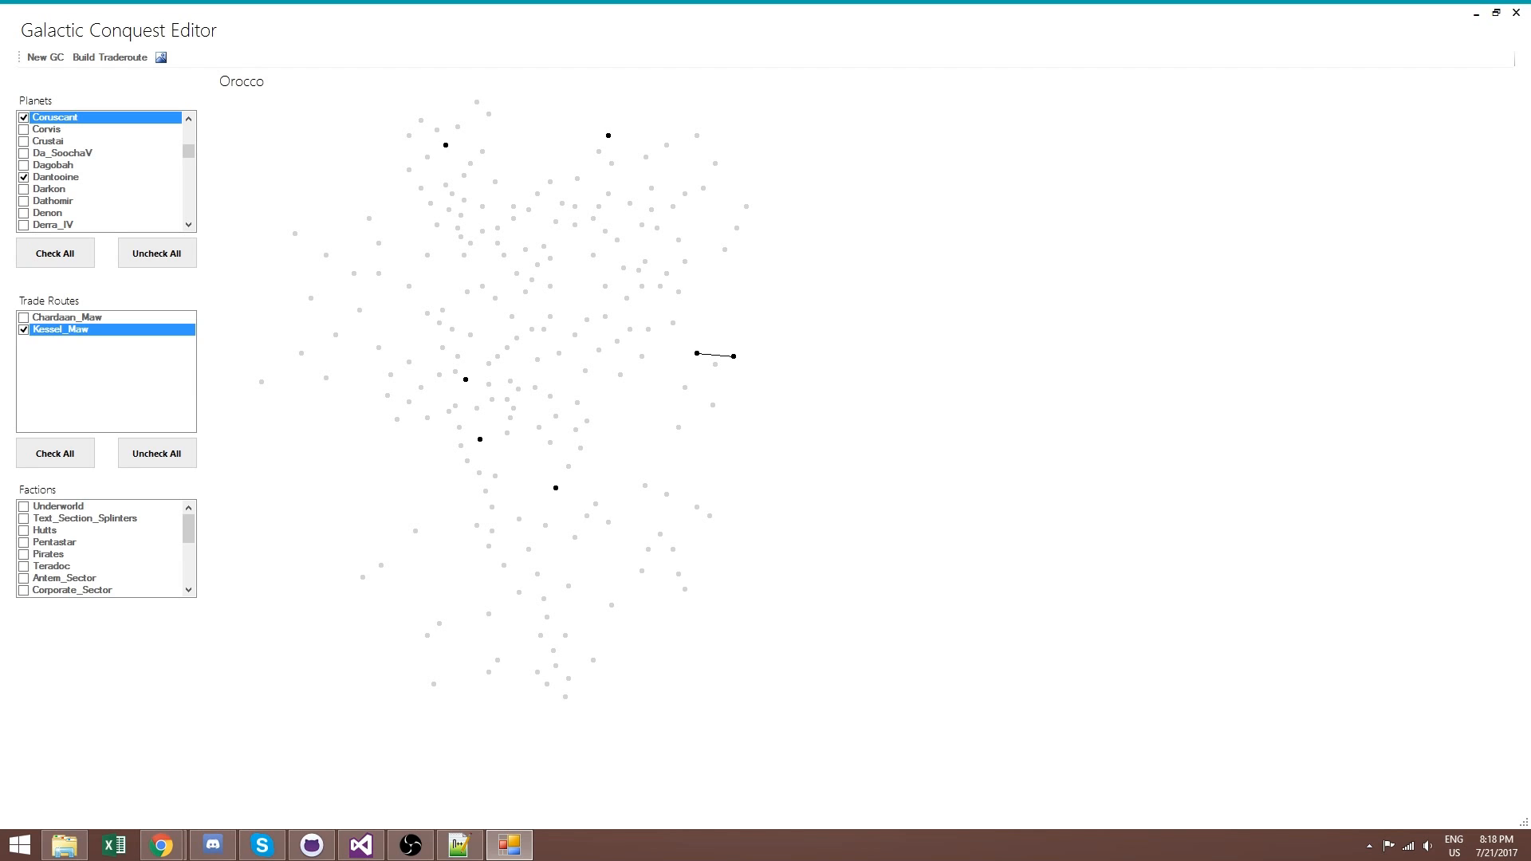
left_click_drag(190, 154, 191, 194)
left_click(32, 166)
Include the planet that lies between Coruscant and Kessel on the galaxy map
scroll(82, 205, "down", 3)
scroll(80, 197, "down", 3)
scroll(21, 159, "up", 3)
scroll(23, 166, "down", 3)
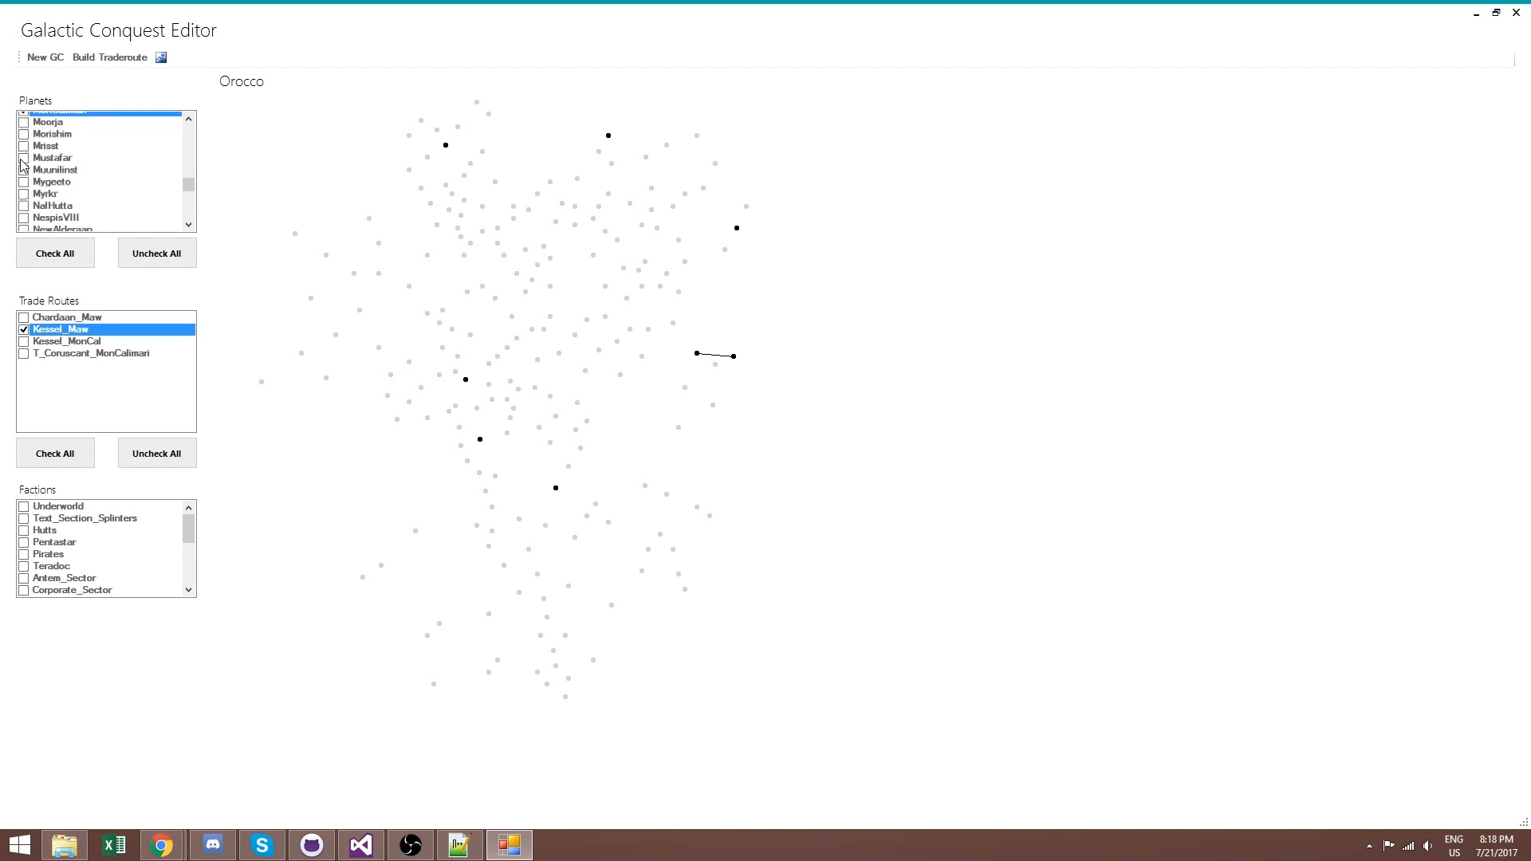
scroll(23, 166, "down", 2)
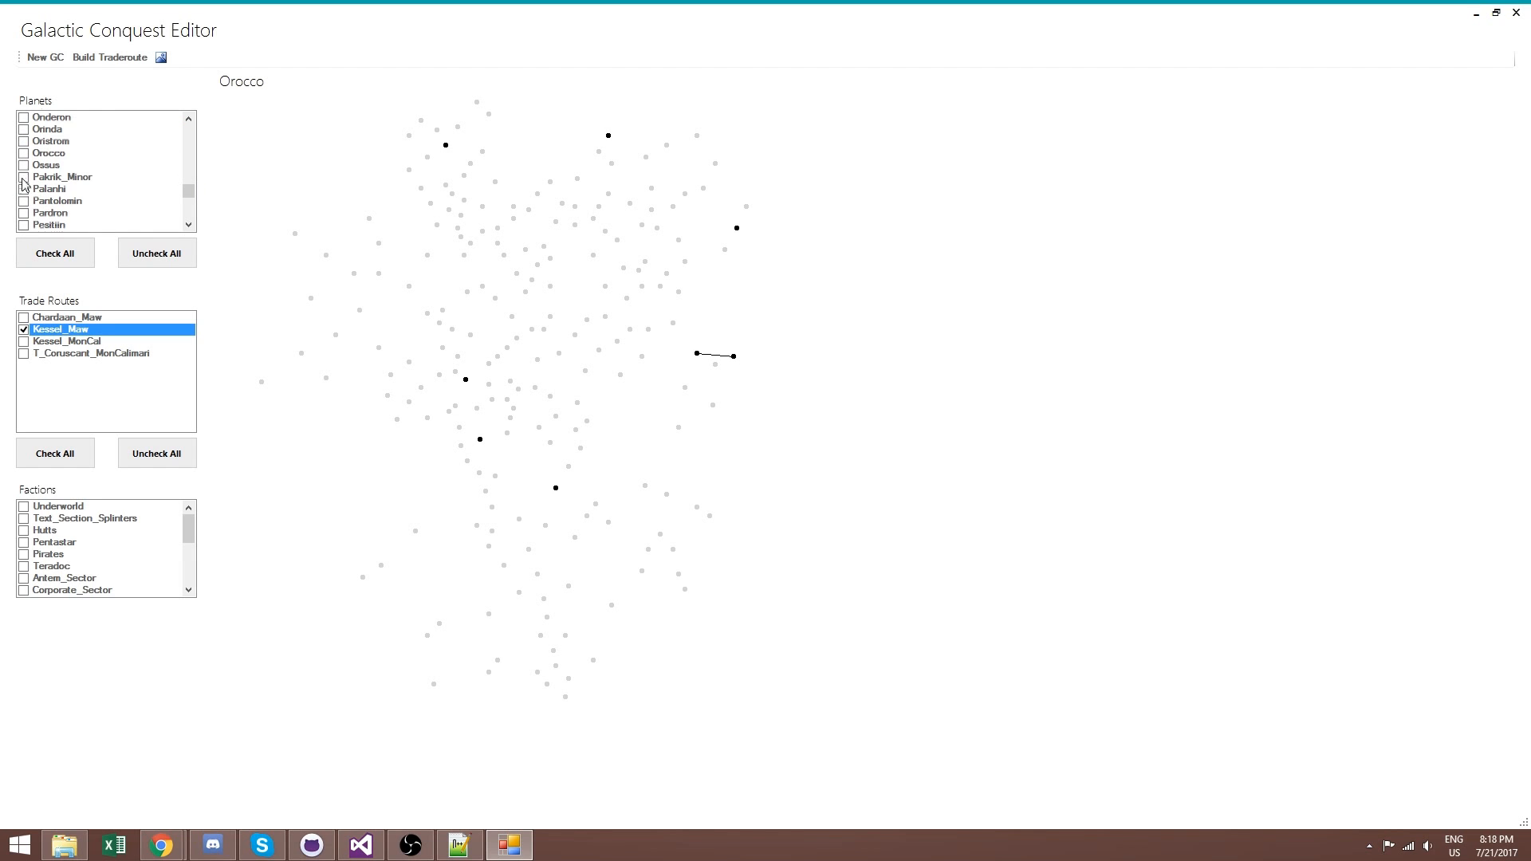
scroll(25, 217, "down", 1)
scroll(24, 213, "down", 1)
left_click(24, 177)
Include the planet Yavin in the conquest
scroll(85, 185, "down", 8)
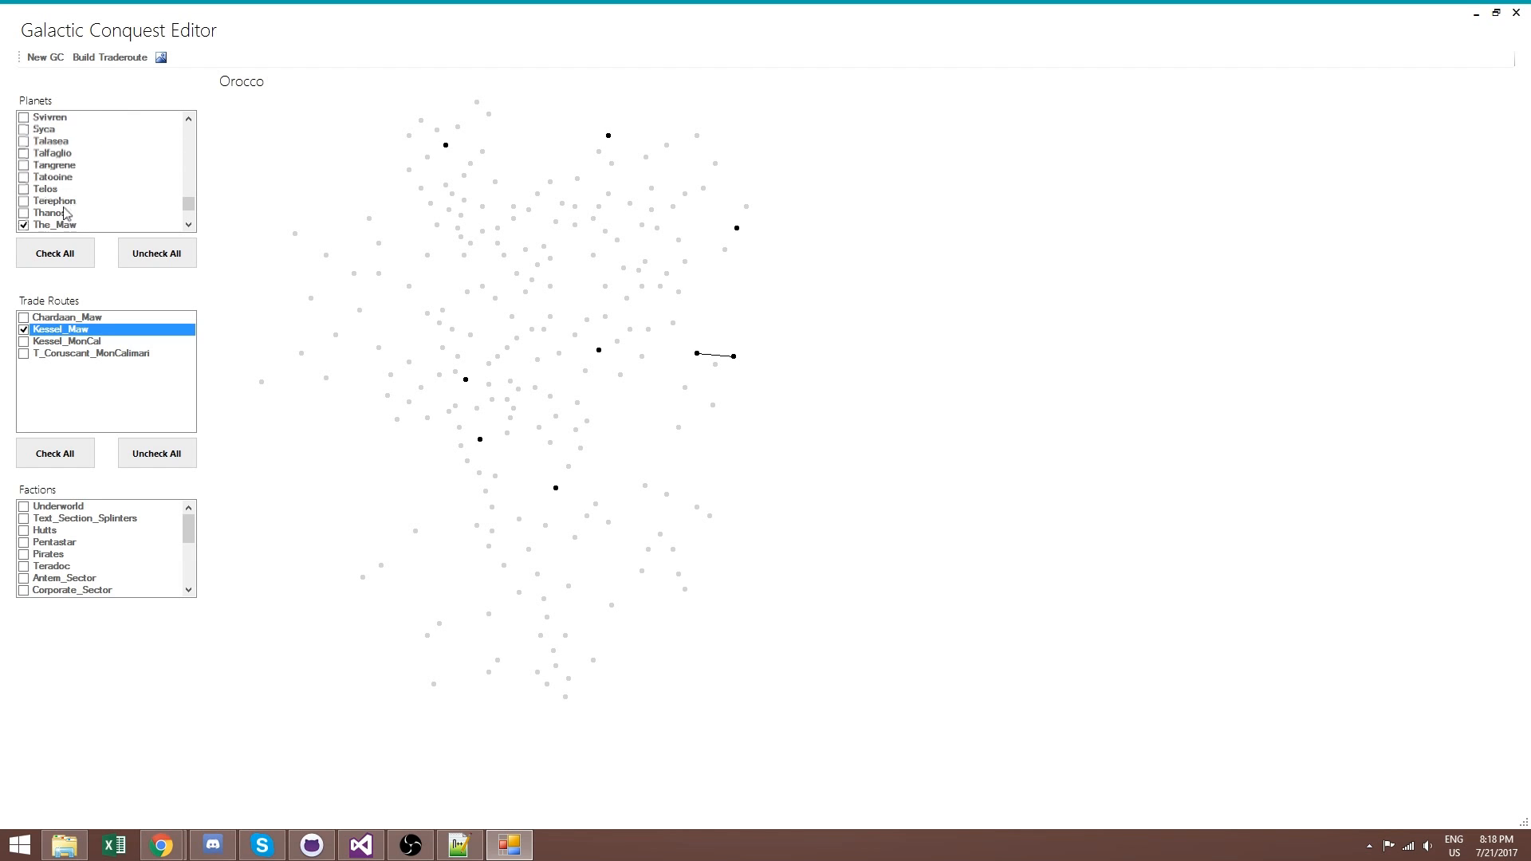
scroll(24, 199, "down", 6)
scroll(24, 199, "down", 1)
left_click(24, 201)
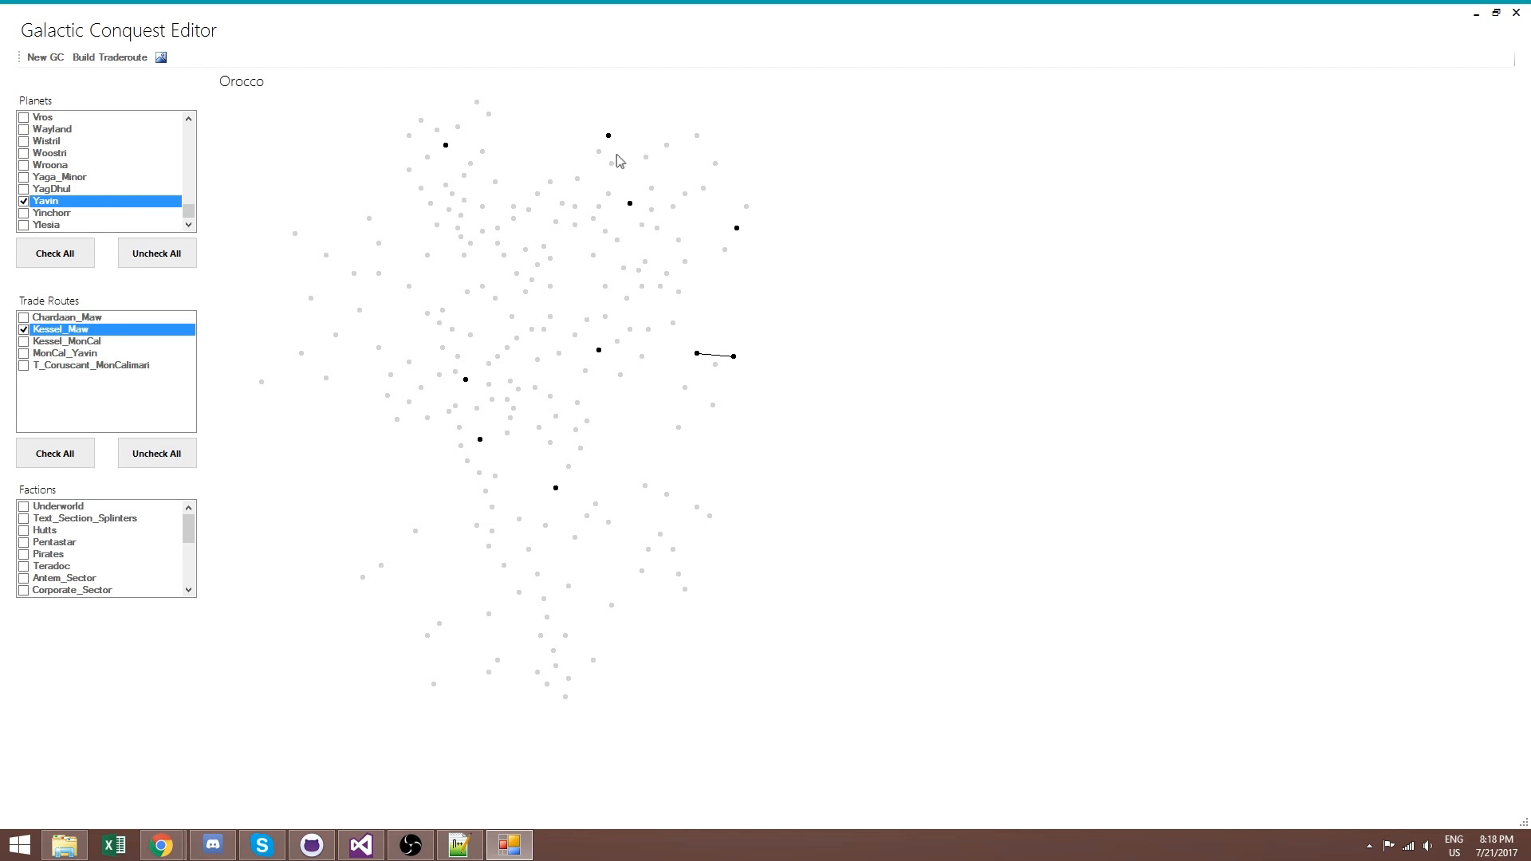
Include the planet Bastion in the conquest
scroll(592, 157, "up", 4)
scroll(568, 152, "up", 3)
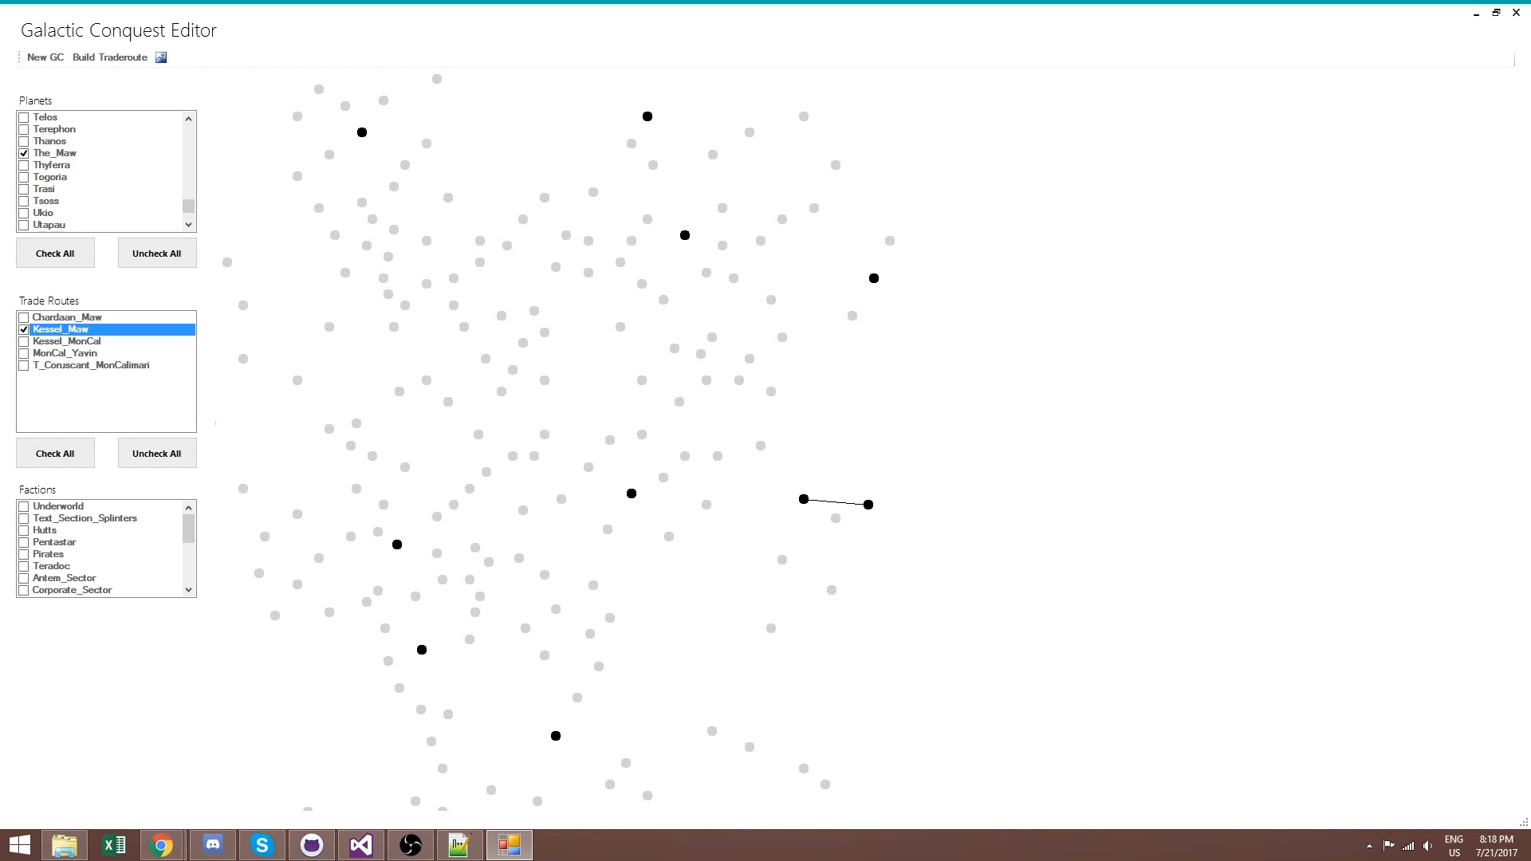
left_click_drag(189, 209, 191, 143)
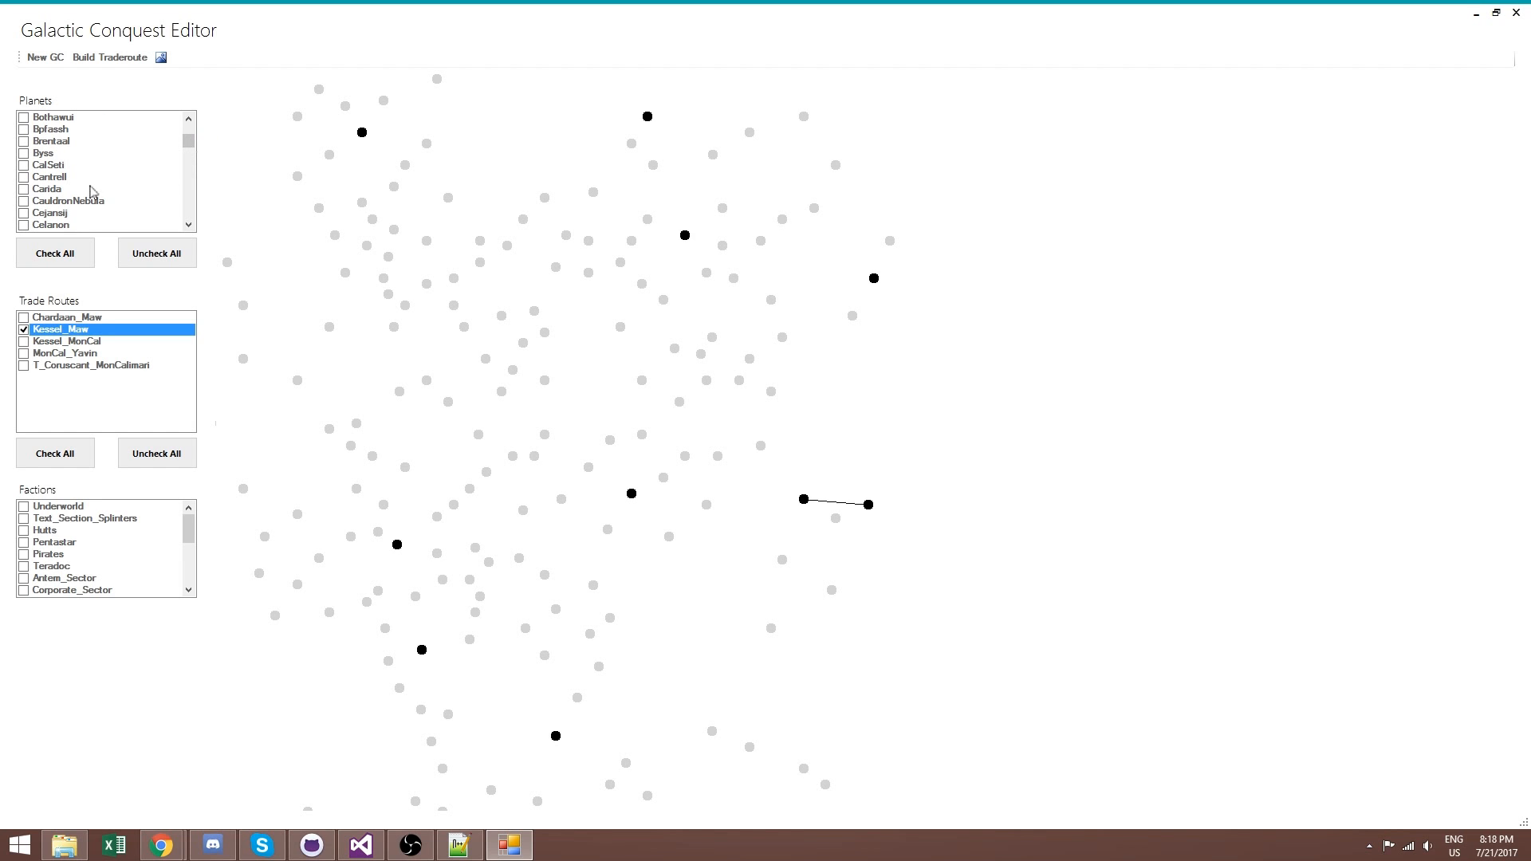
left_click(191, 118)
left_click(191, 118)
left_click(191, 118)
left_click(189, 118)
left_click(189, 118)
left_click(188, 118)
left_click(188, 118)
left_click(189, 118)
left_click(188, 118)
left_click(24, 189)
Include the planet Muunilinst in the conquest
scroll(67, 199, "down", 5)
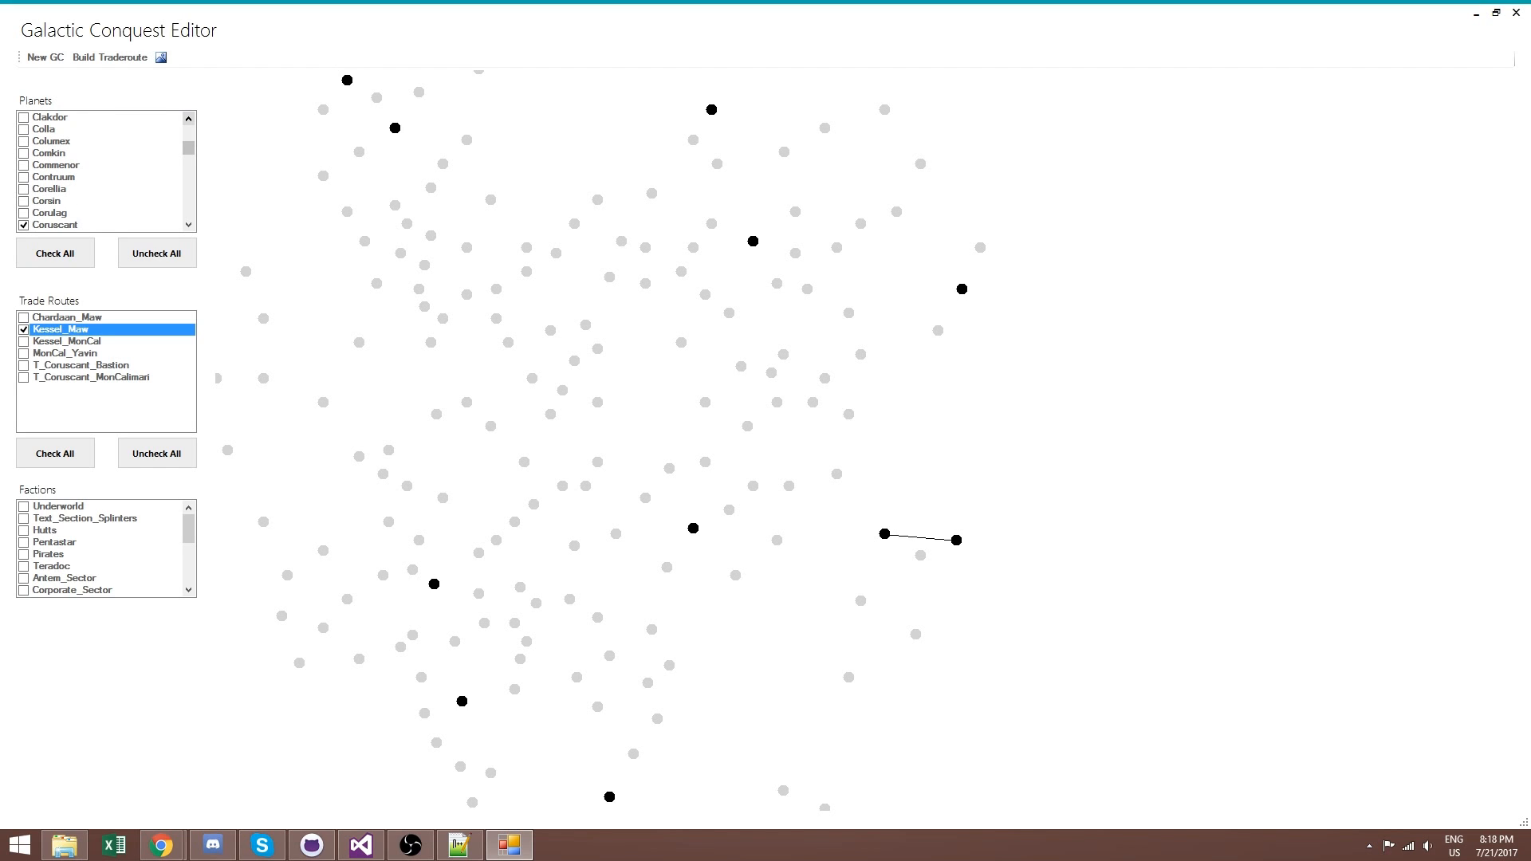
left_click_drag(188, 148, 151, 183)
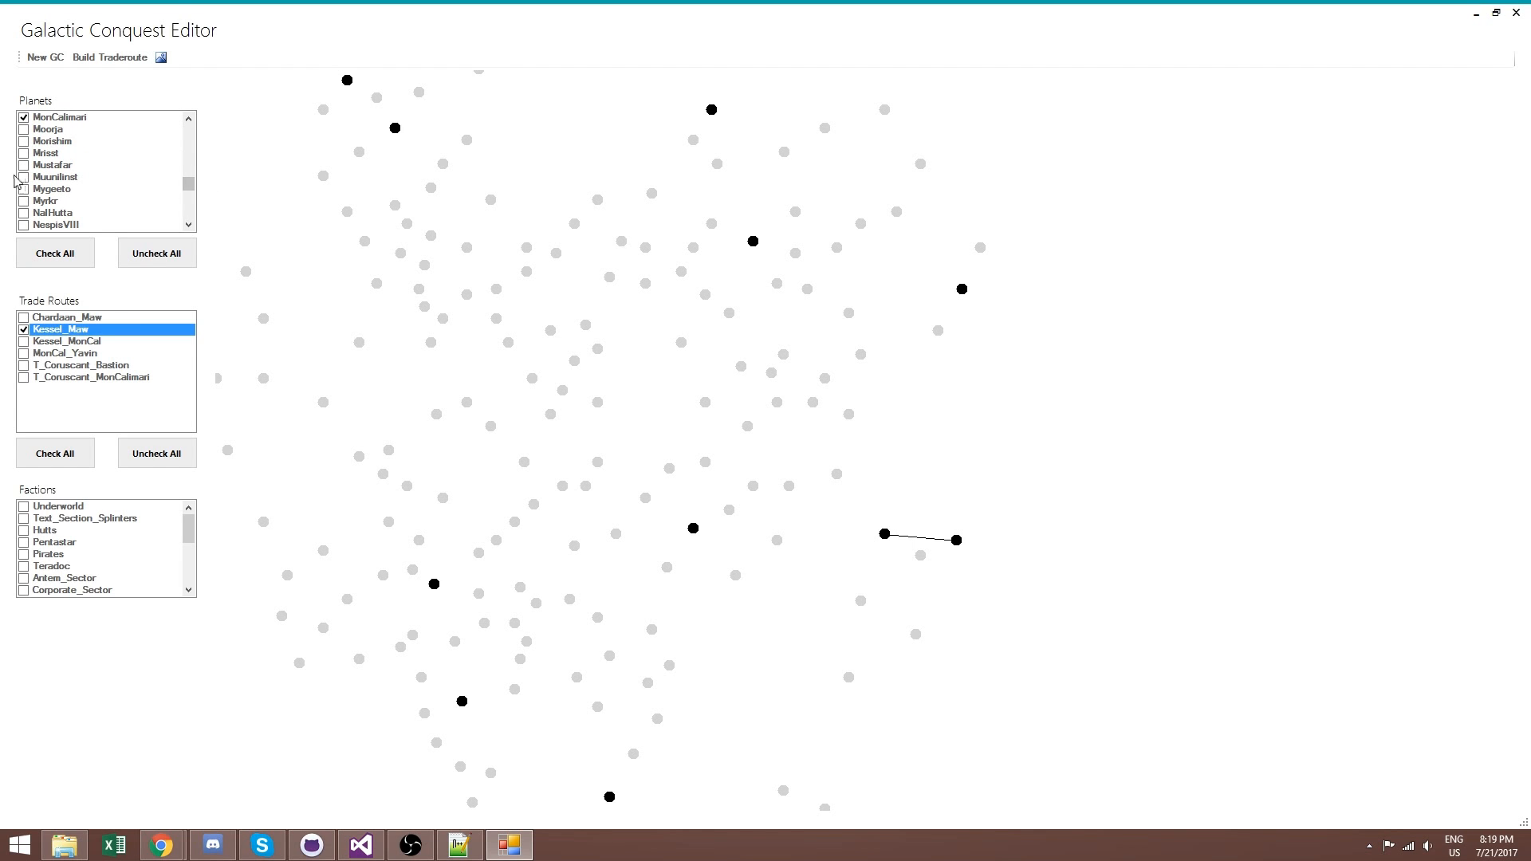
left_click(50, 177)
Include the planet Trasi in the conquest
scroll(160, 191, "down", 8)
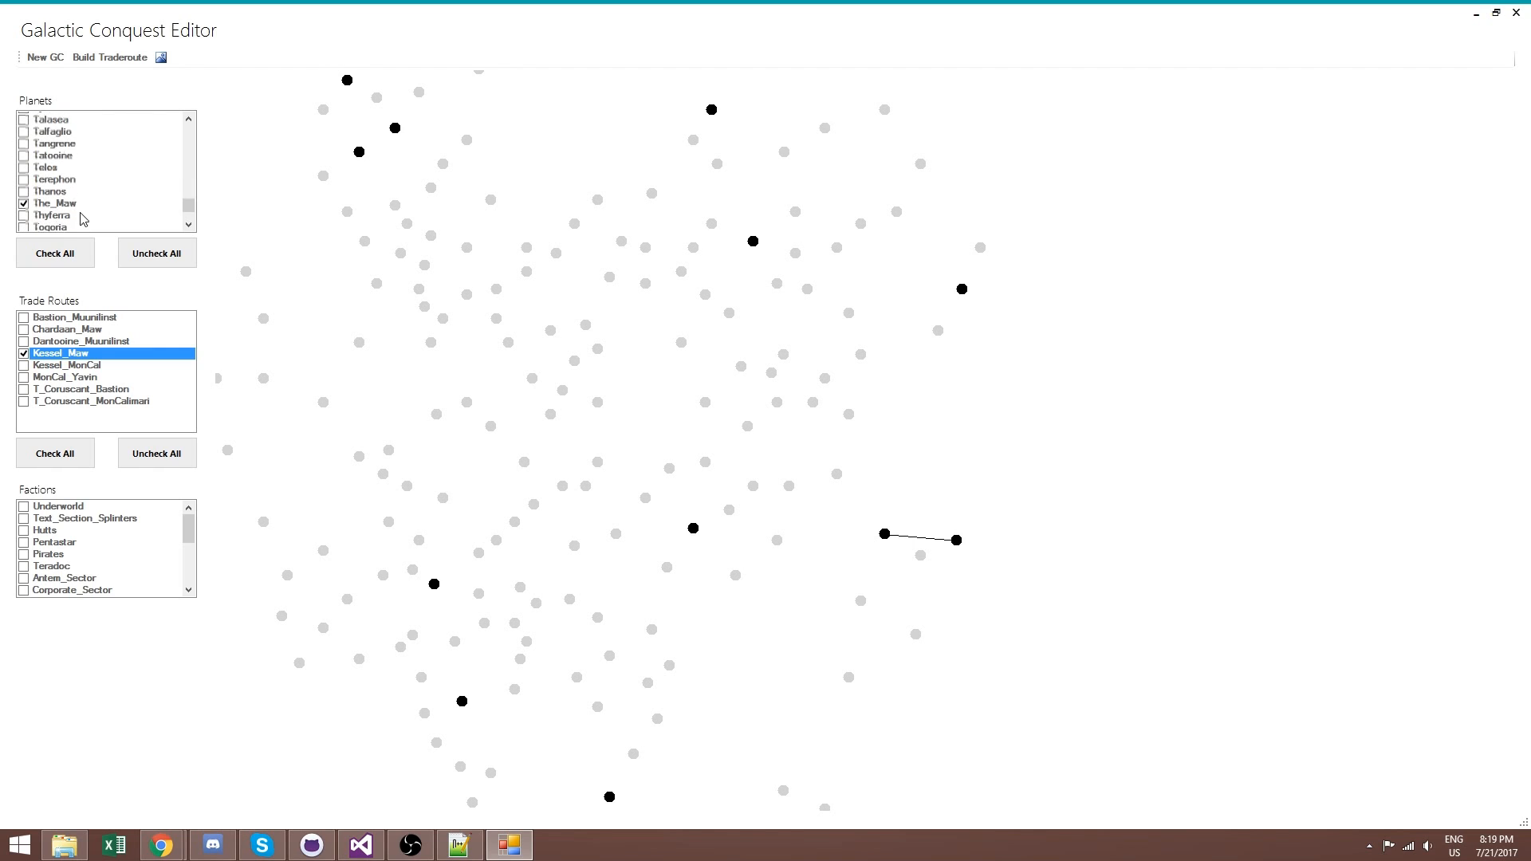
scroll(83, 219, "up", 15)
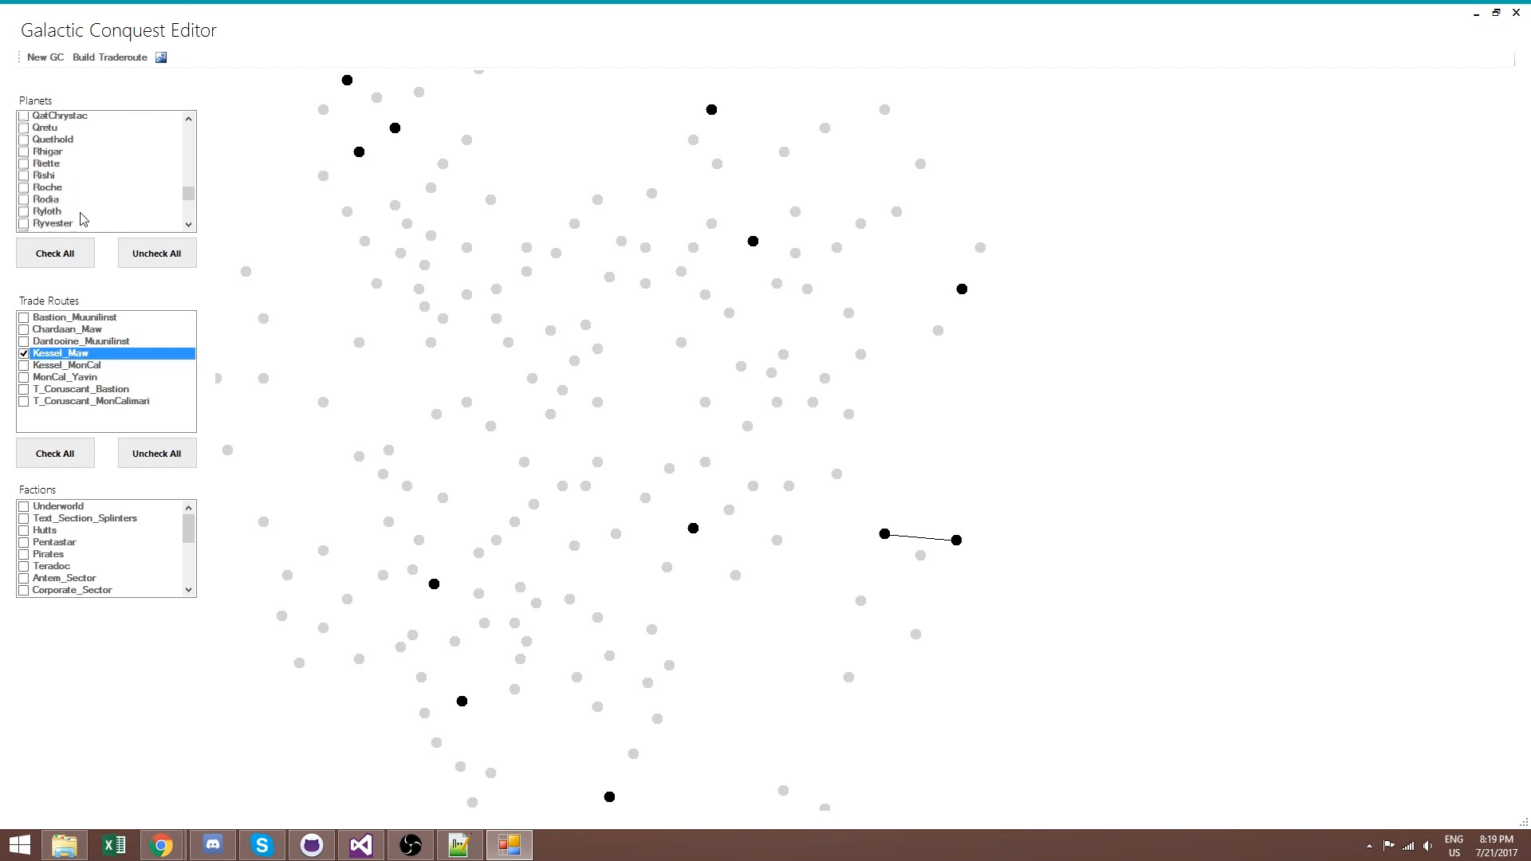
scroll(31, 147, "up", 3)
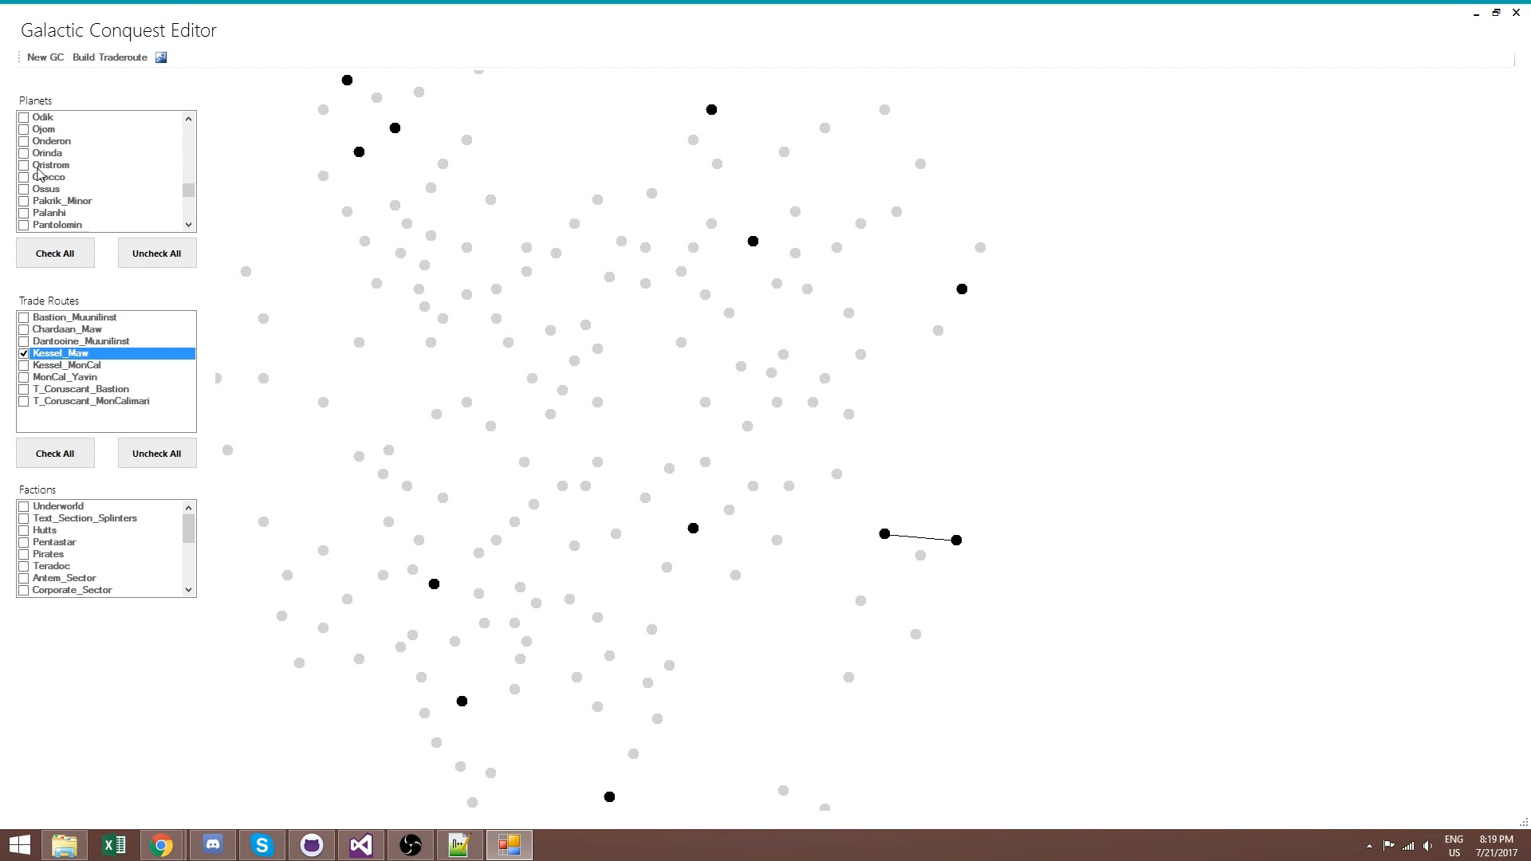
scroll(38, 175, "down", 1)
scroll(28, 195, "down", 1)
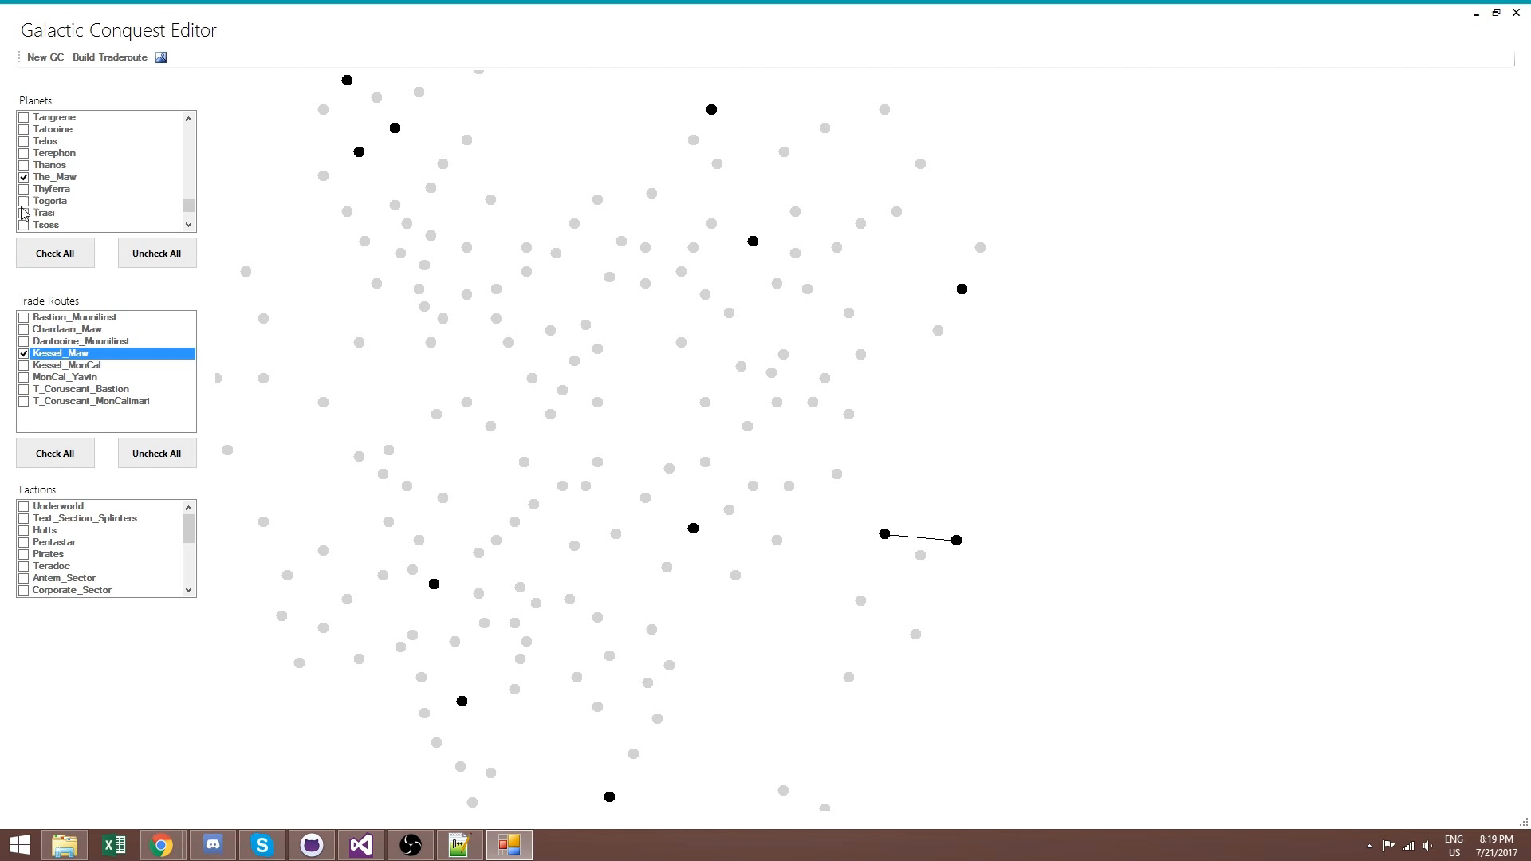
left_click(23, 213)
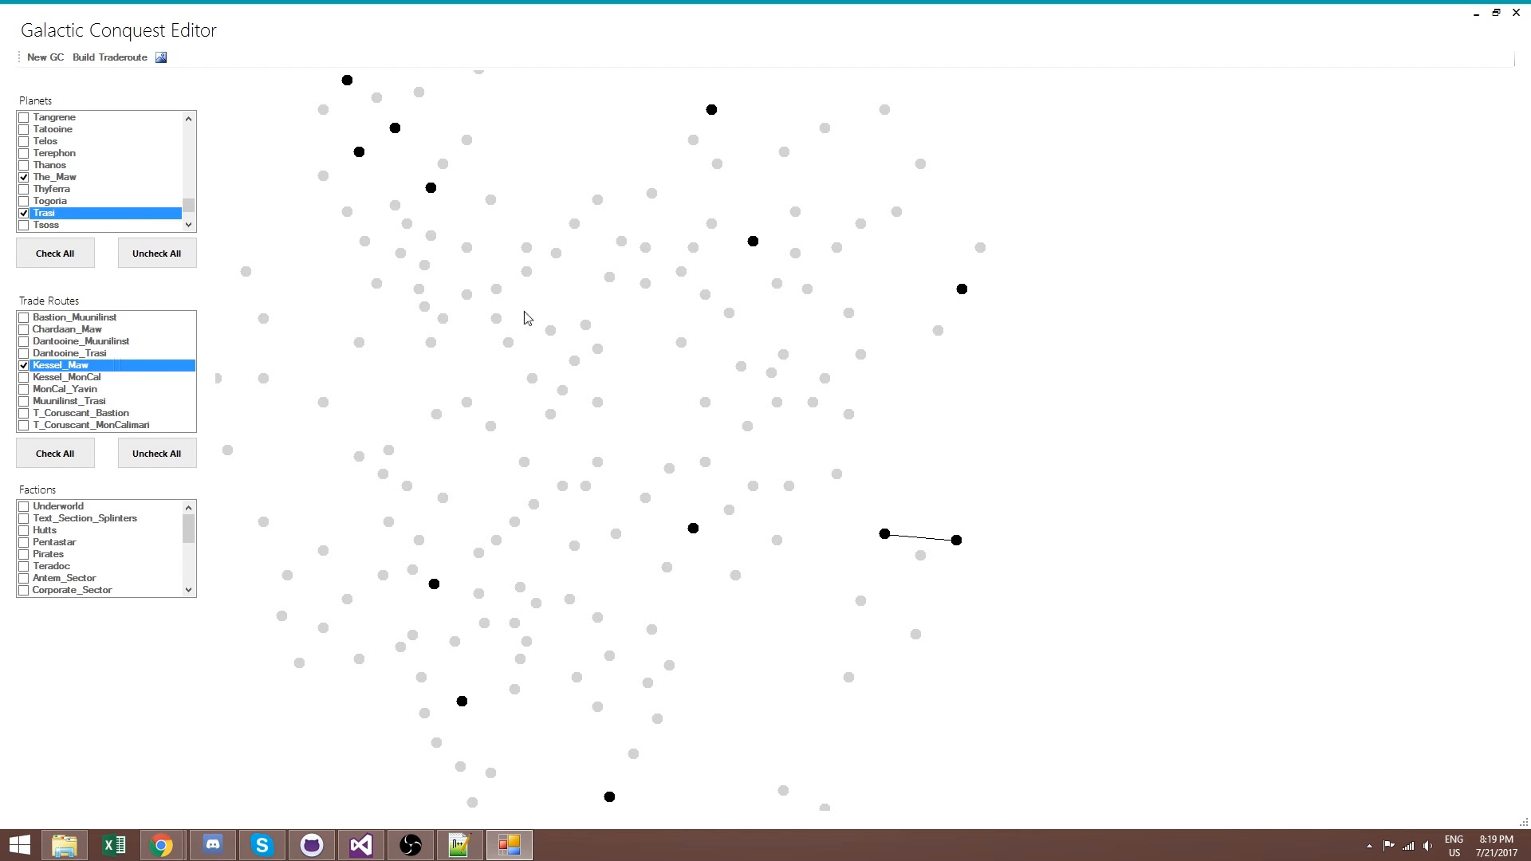
Include the planets Odik and Kampe in the conquest
scroll(231, 223, "down", 5)
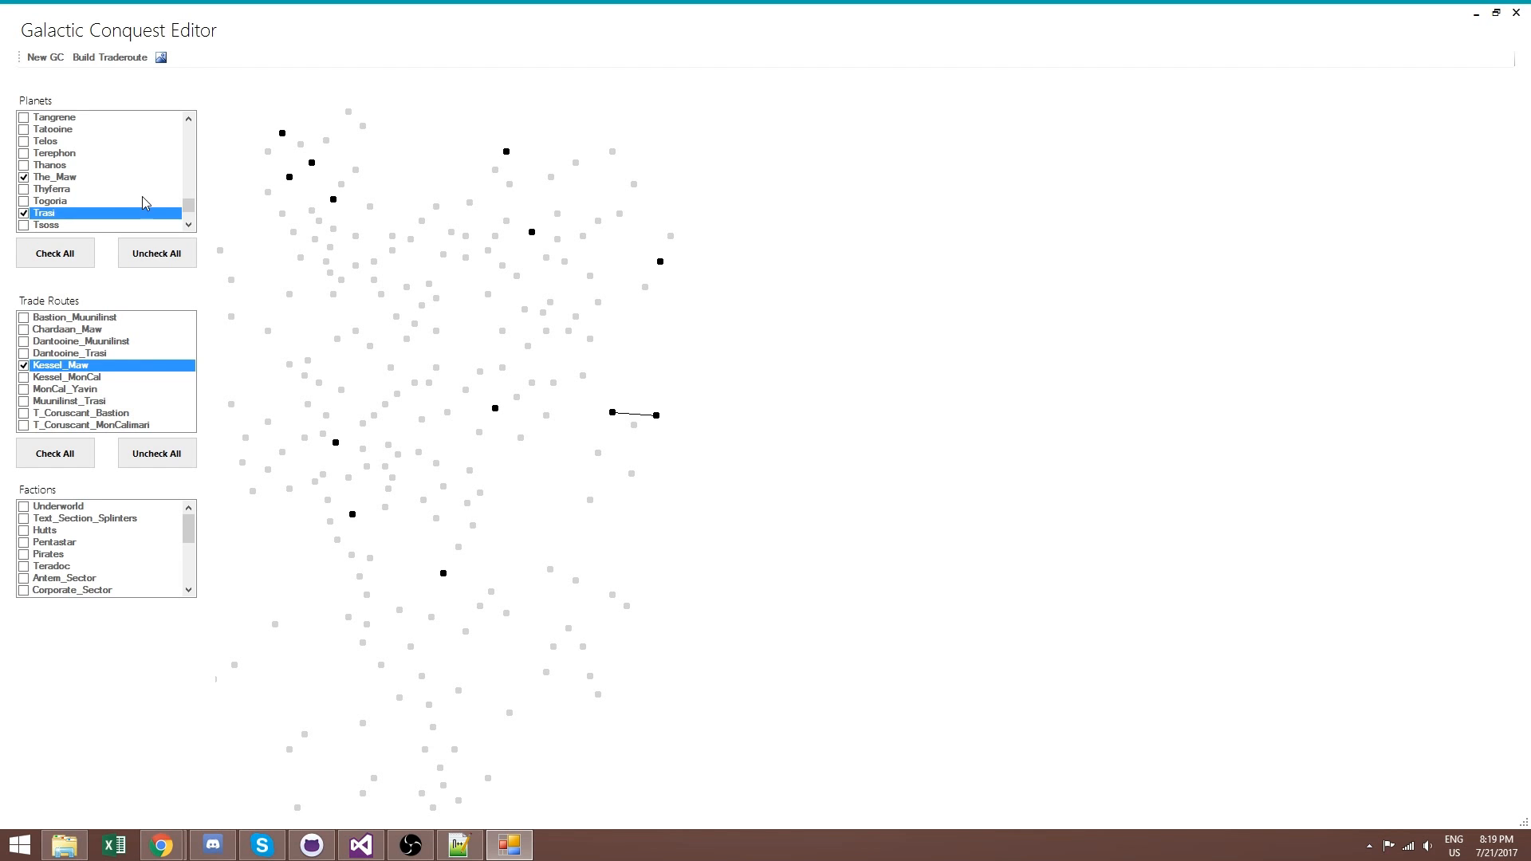
left_click_drag(189, 206, 191, 190)
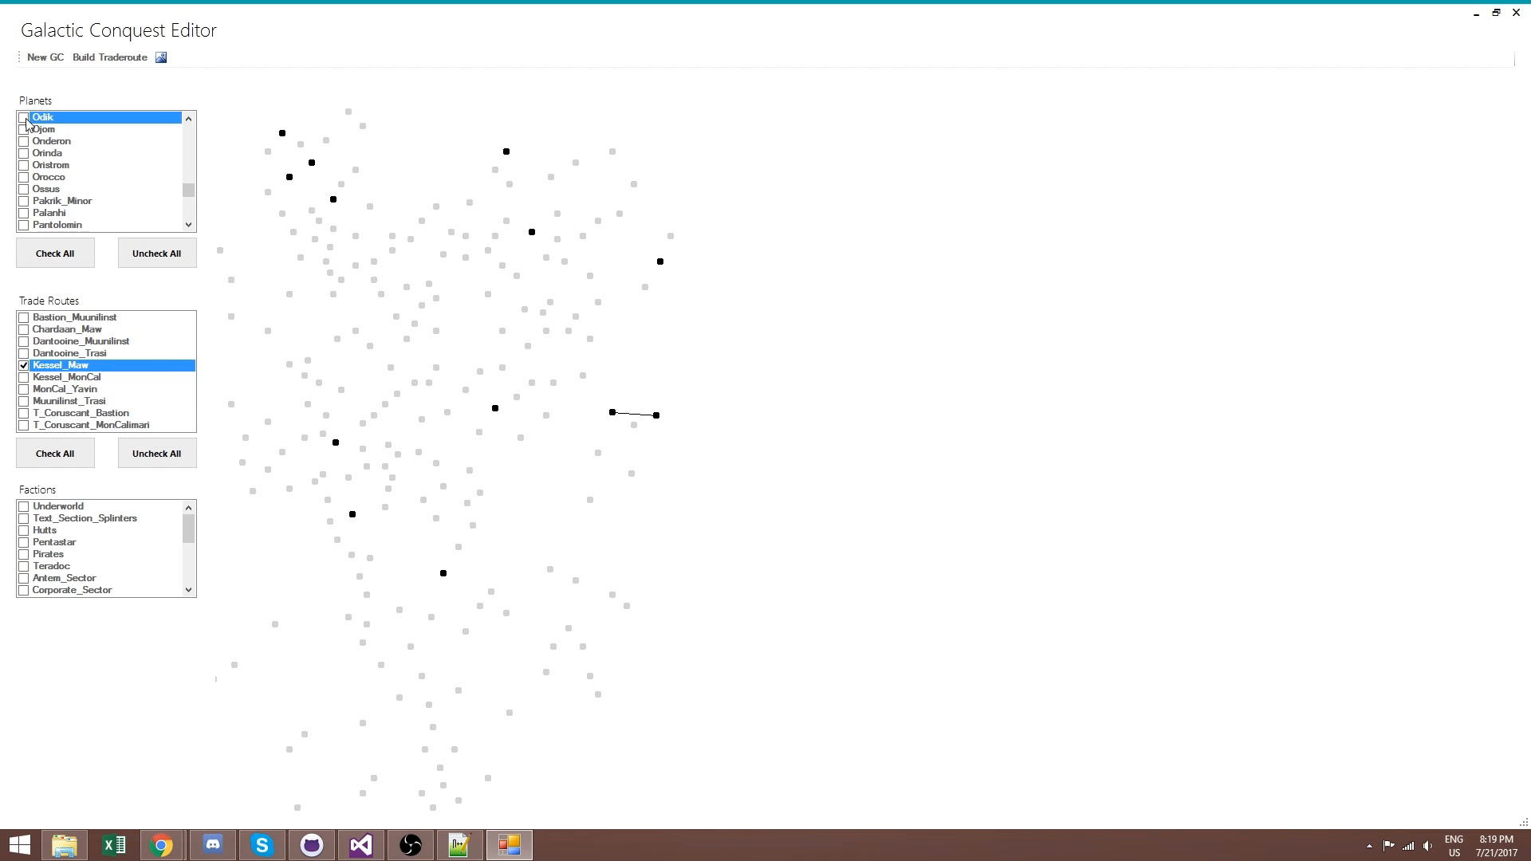
left_click(25, 118)
scroll(64, 175, "up", 12)
scroll(64, 176, "up", 2)
left_click(24, 153)
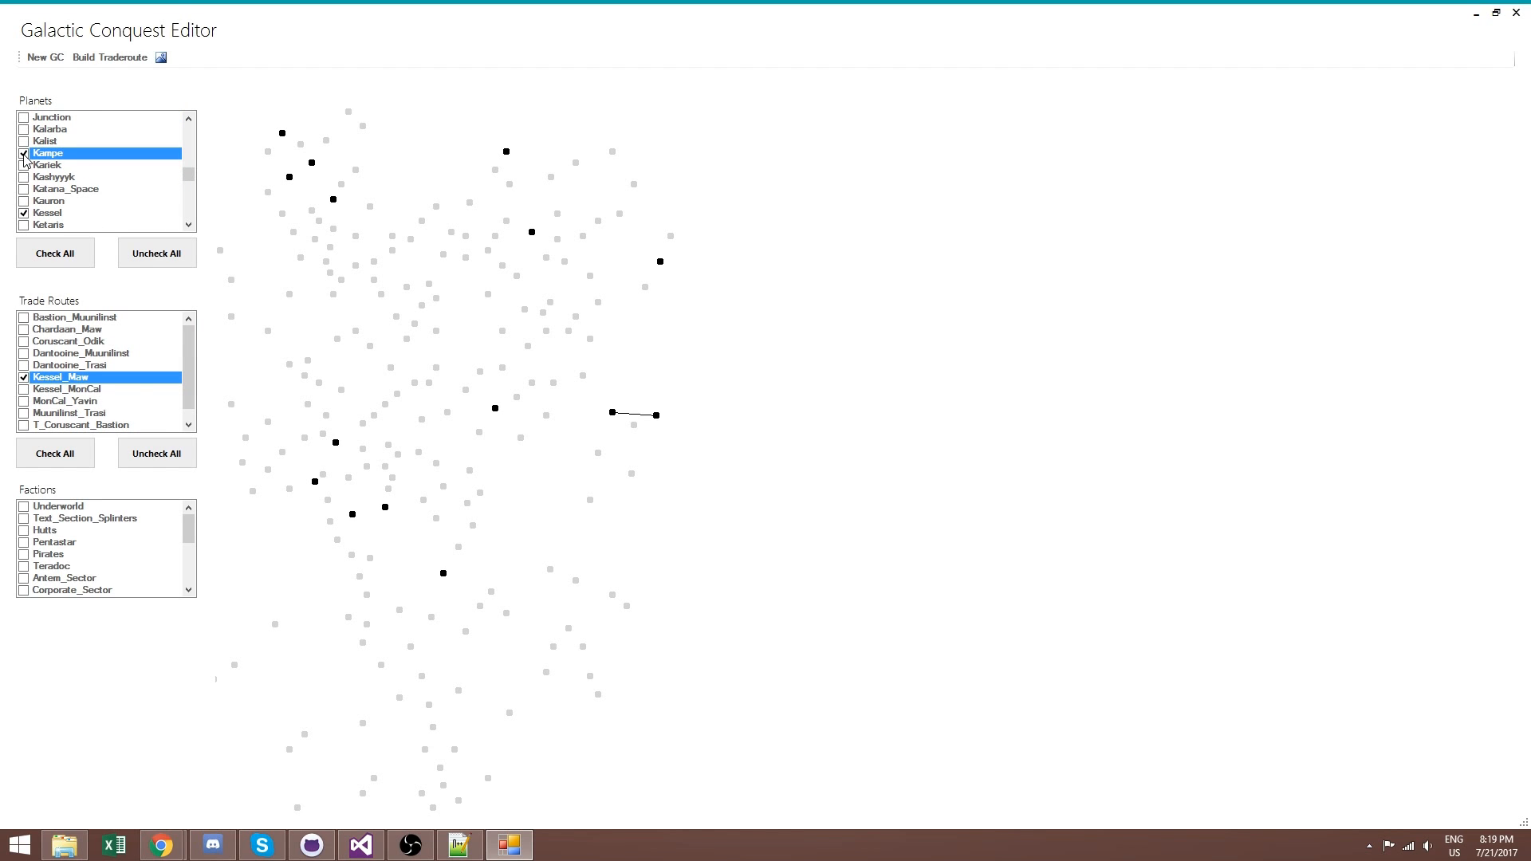
Include the planet CalSeti in the conquest
scroll(374, 377, "down", 1)
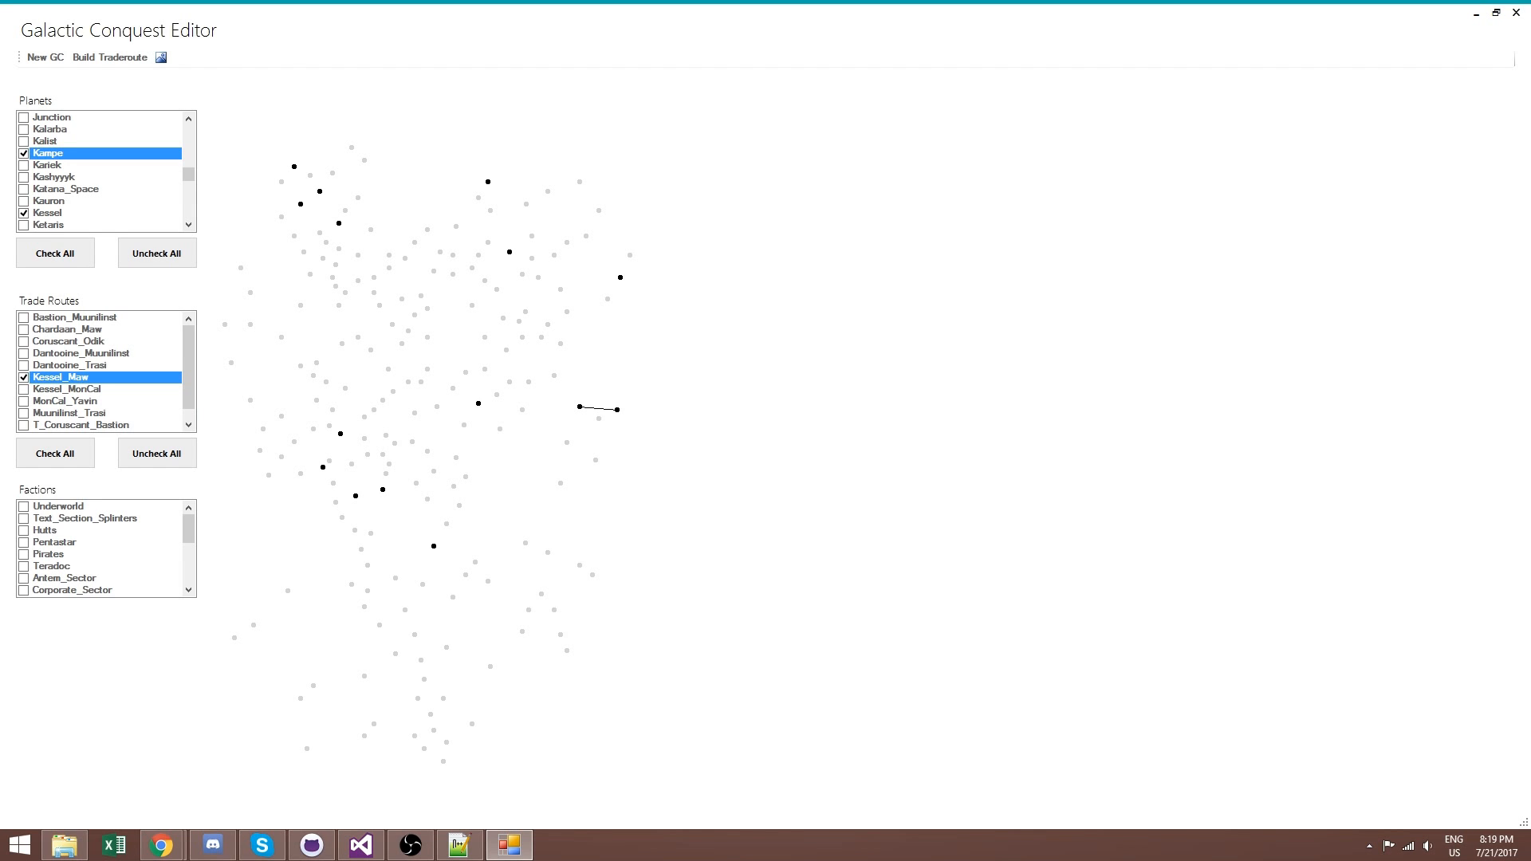
mouse_move(188, 174)
left_mouse_down()
mouse_move(187, 125)
mouse_move(188, 157)
mouse_move(194, 145)
left_mouse_up()
left_click(188, 118)
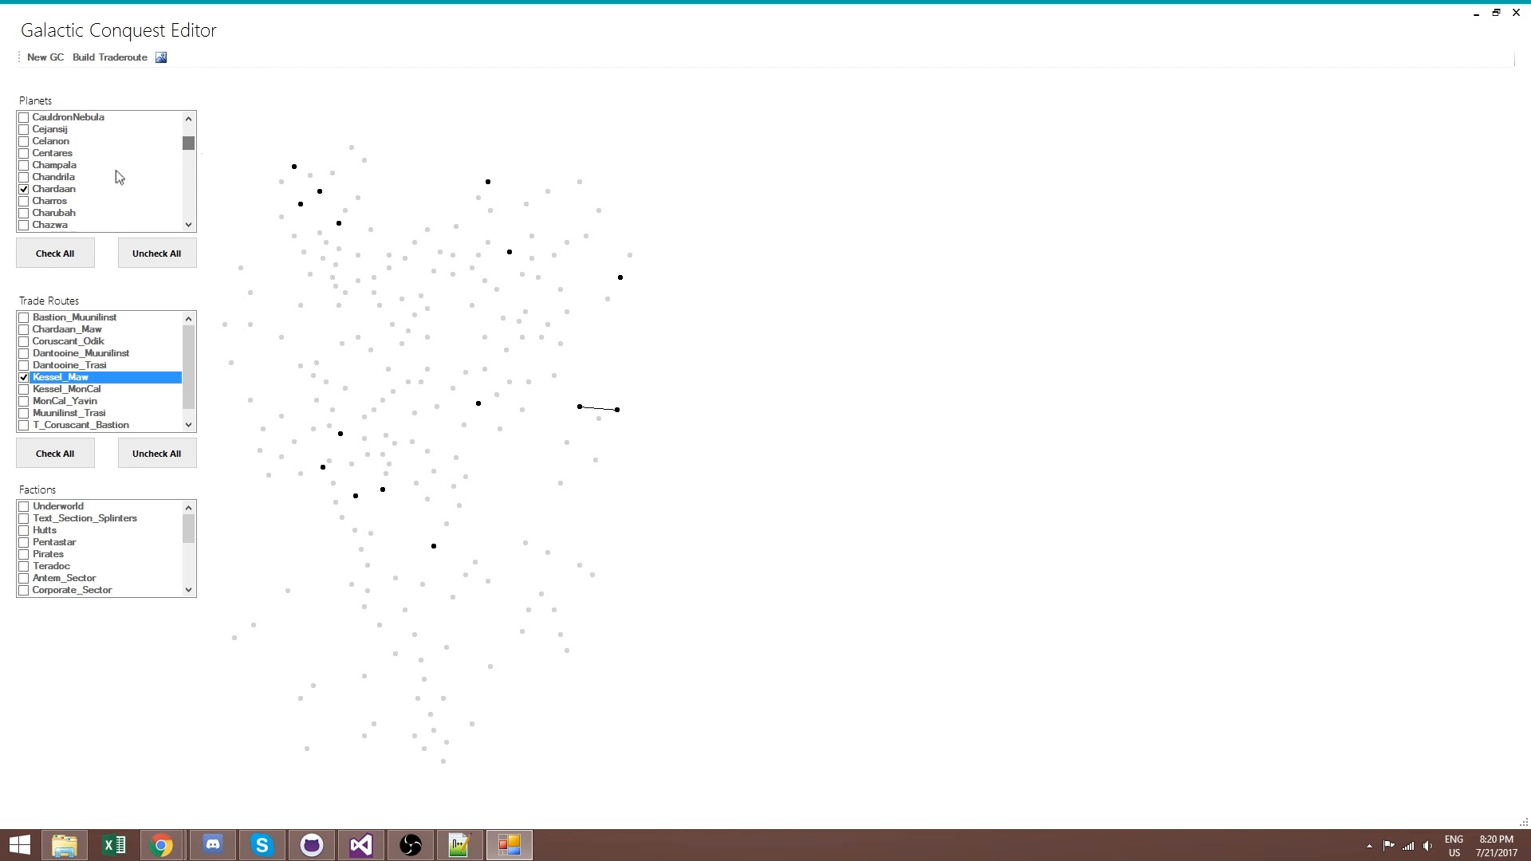
left_click(189, 119)
left_click_drag(191, 118, 192, 118)
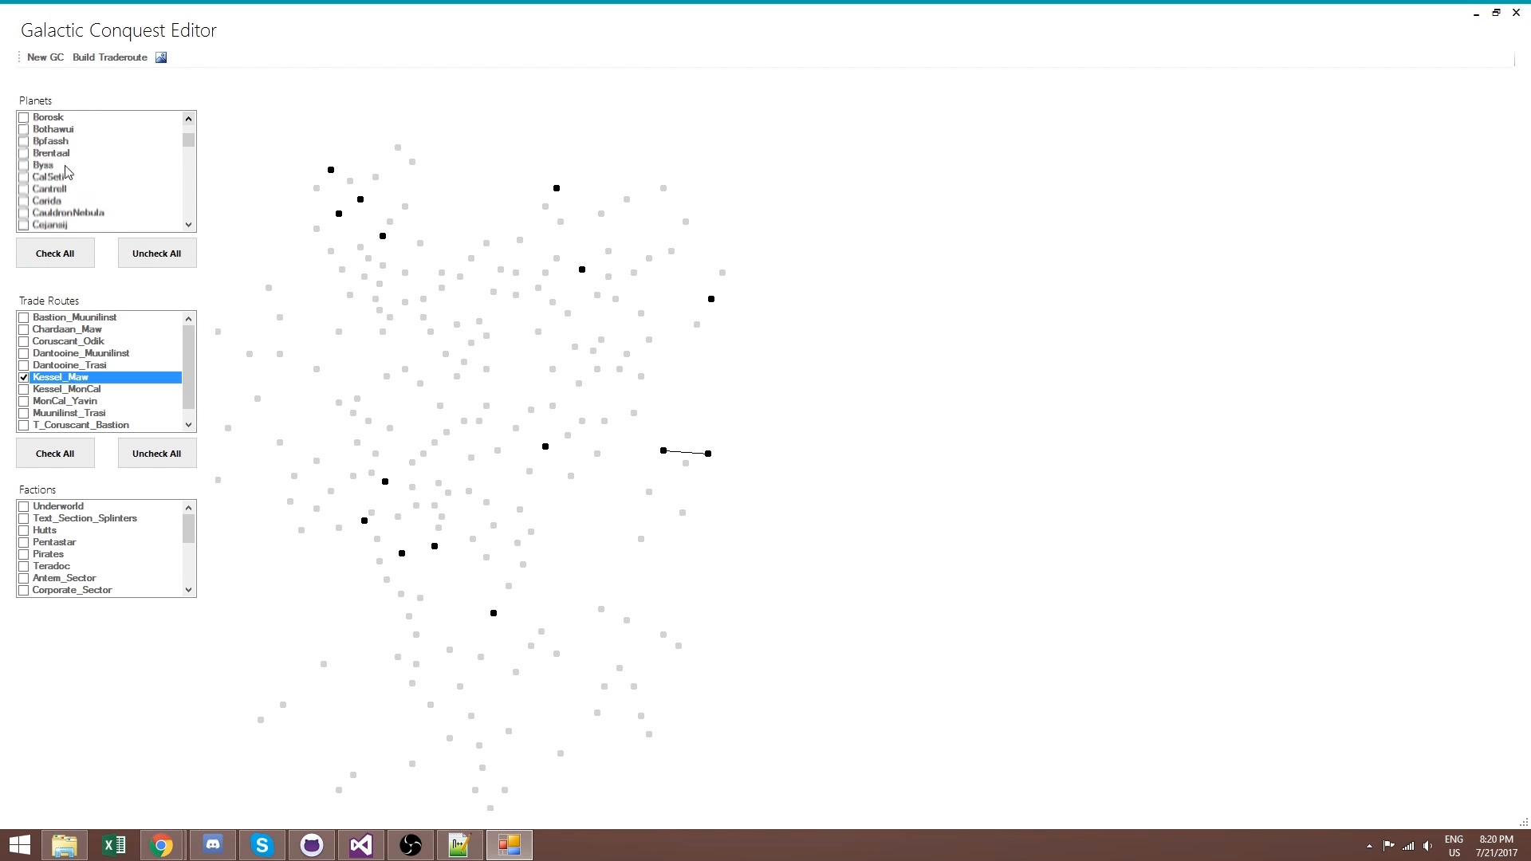
left_click(24, 177)
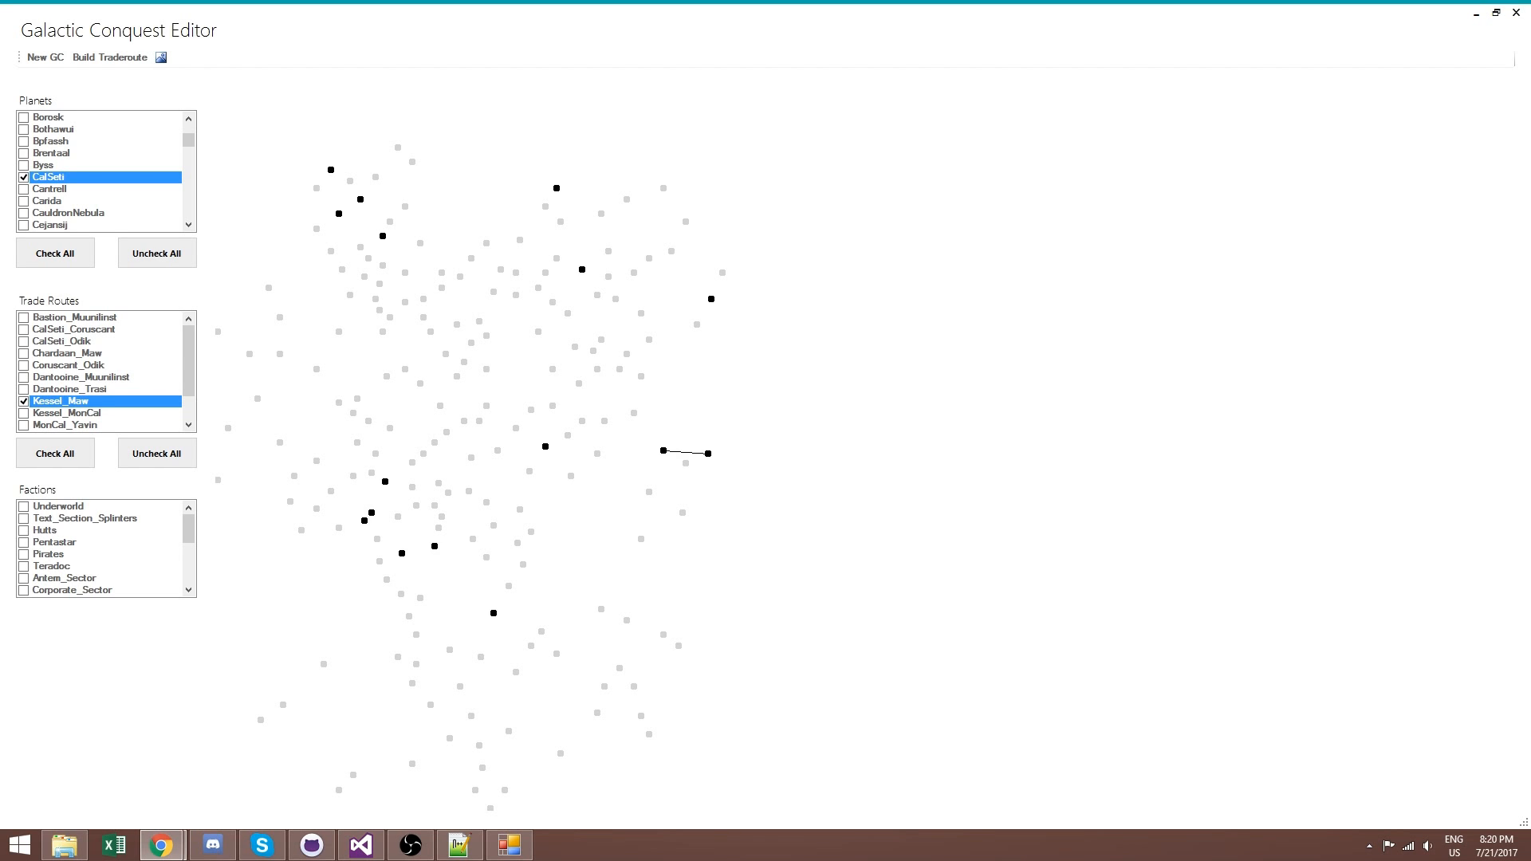
Include the planets Hakassi and Ryvester, plus the planet just northwest of Ryvester on the galaxy map
left_click(193, 158)
mouse_move(194, 158)
left_mouse_down()
mouse_move(192, 121)
mouse_move(189, 173)
left_mouse_up()
left_click(67, 129)
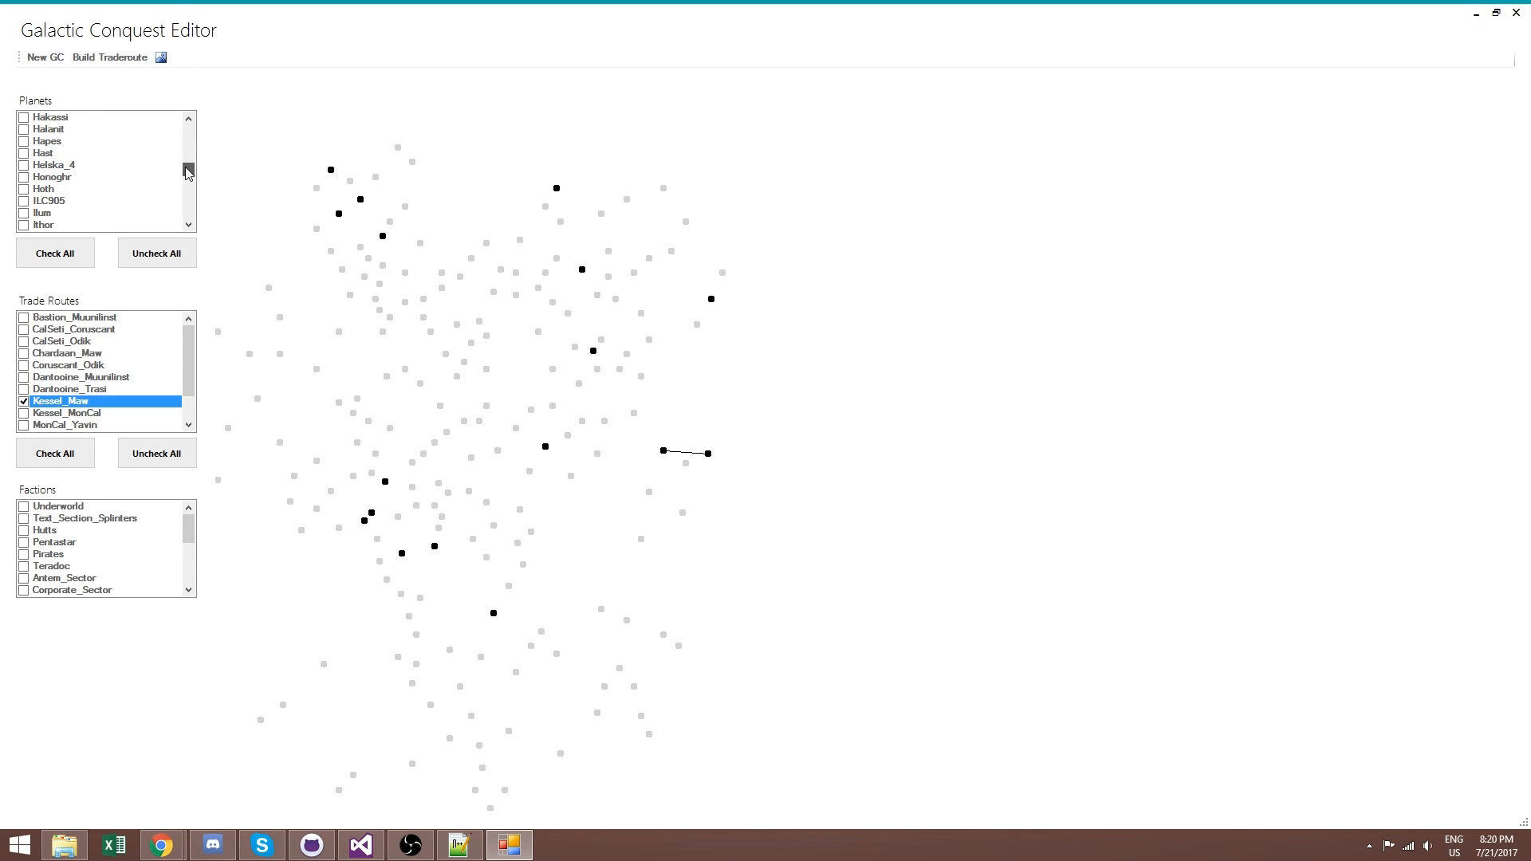
left_click(35, 118)
left_click_drag(185, 170, 201, 200)
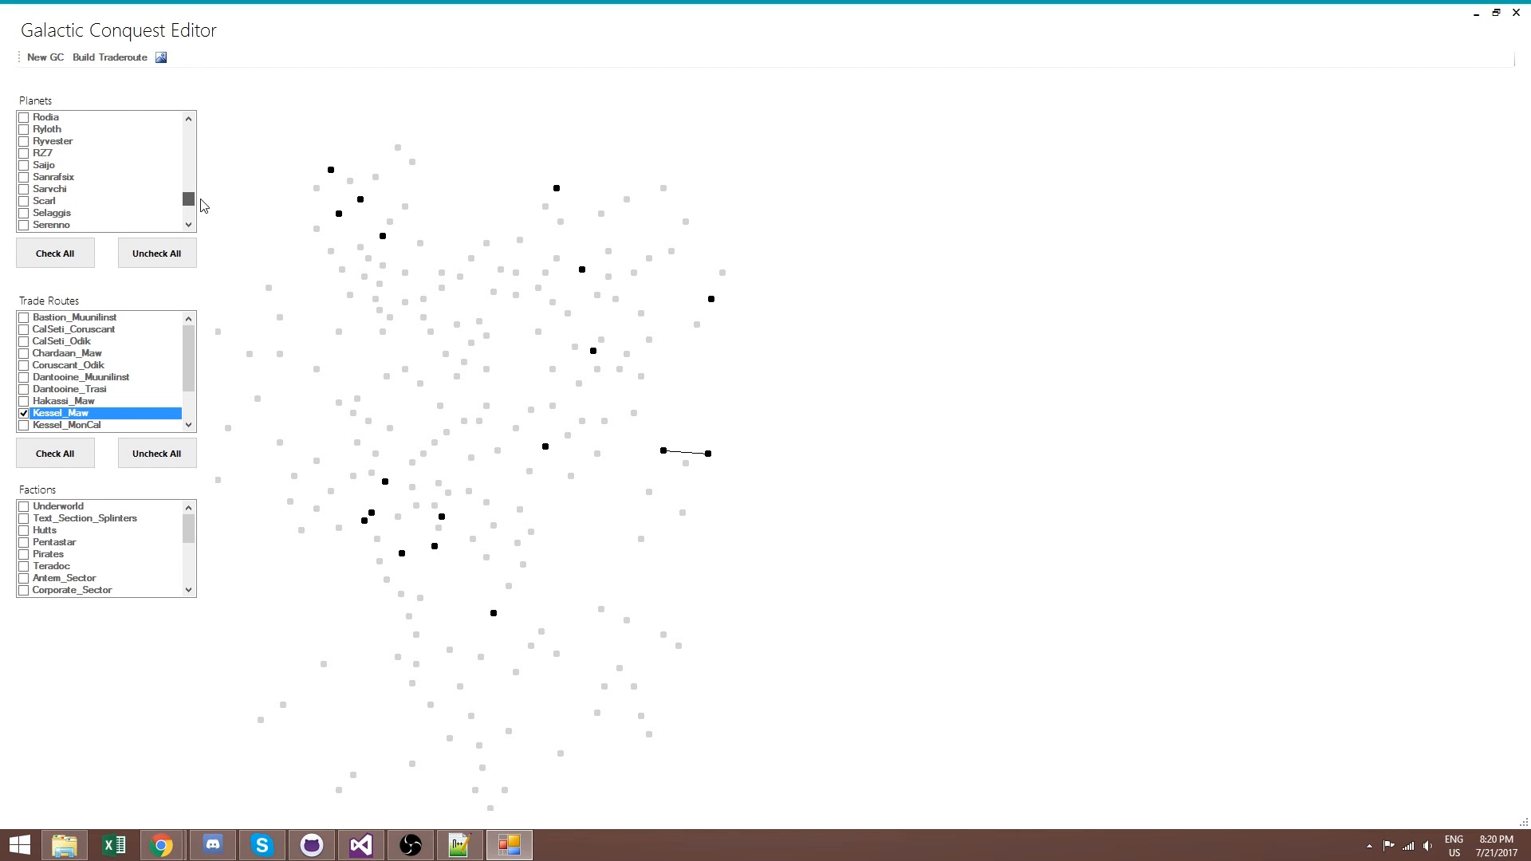
left_click(24, 142)
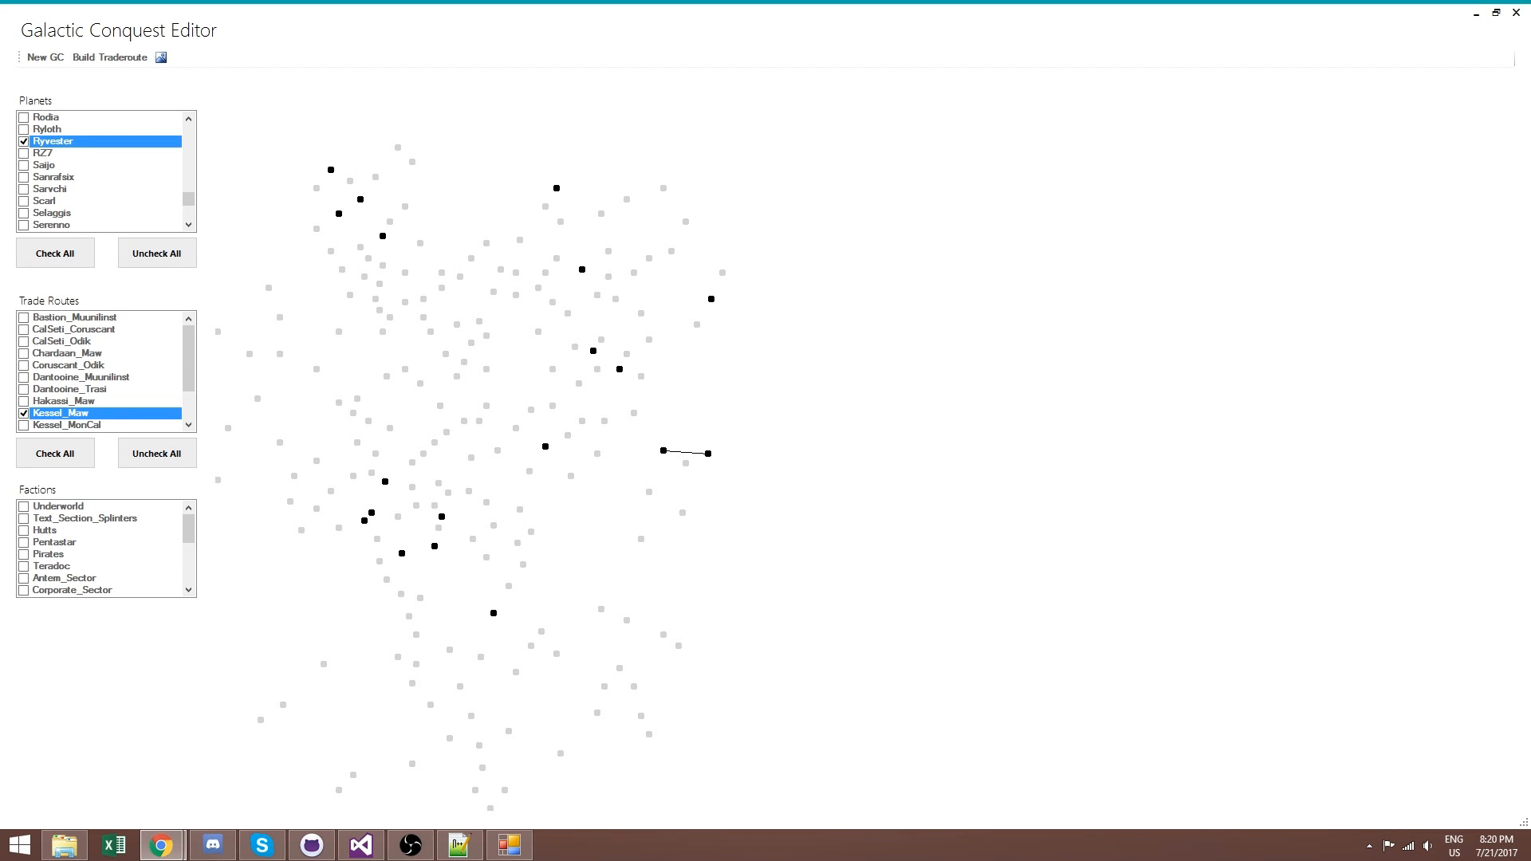
Include the planets Atravis and Abregado_Rae in the conquest
left_click_drag(188, 205, 189, 139)
left_click_drag(188, 199, 188, 130)
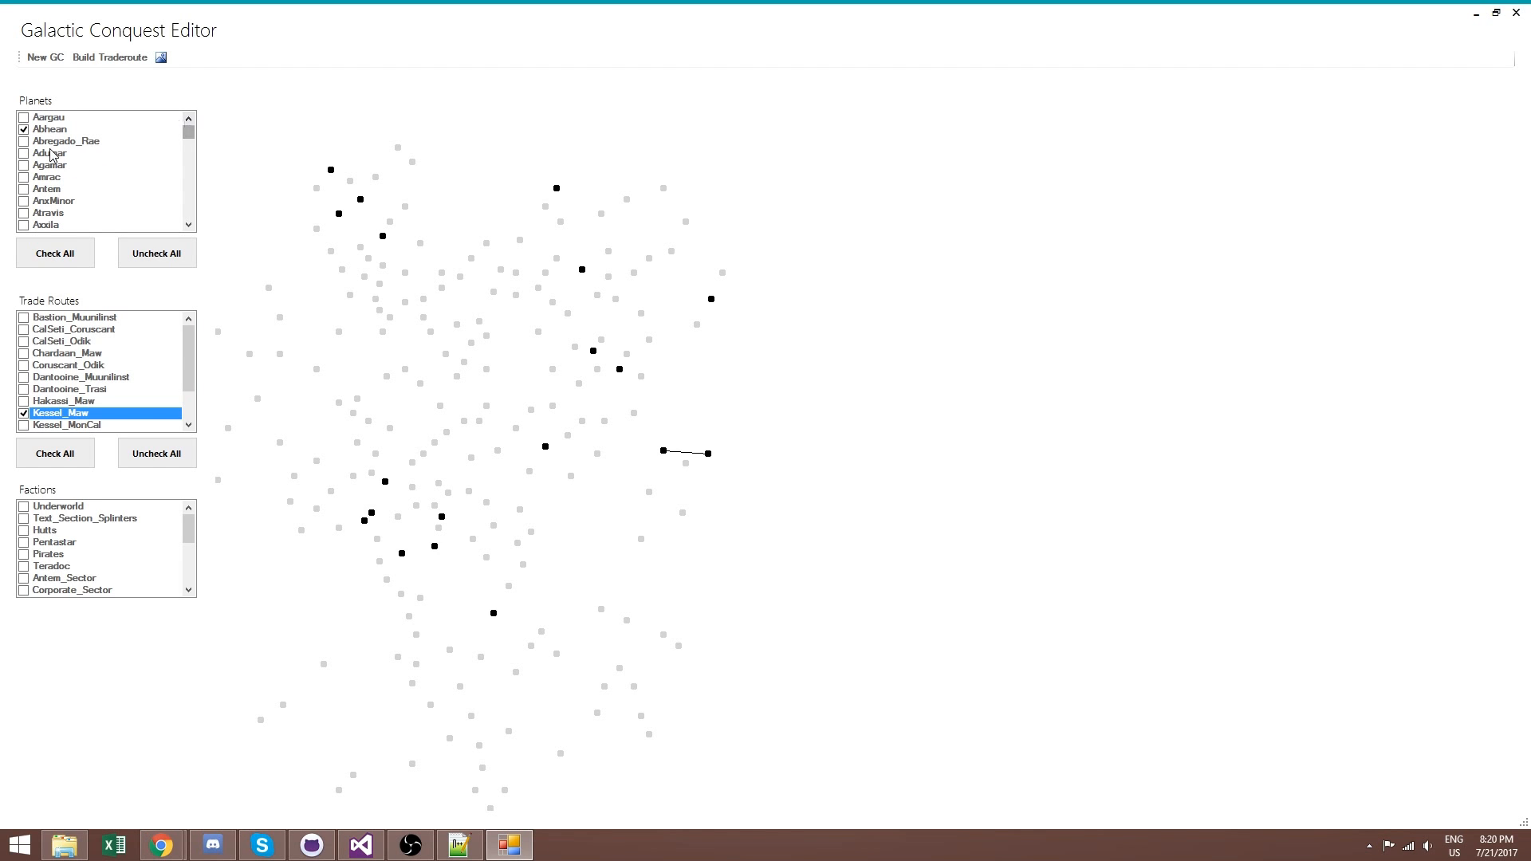
left_click(23, 213)
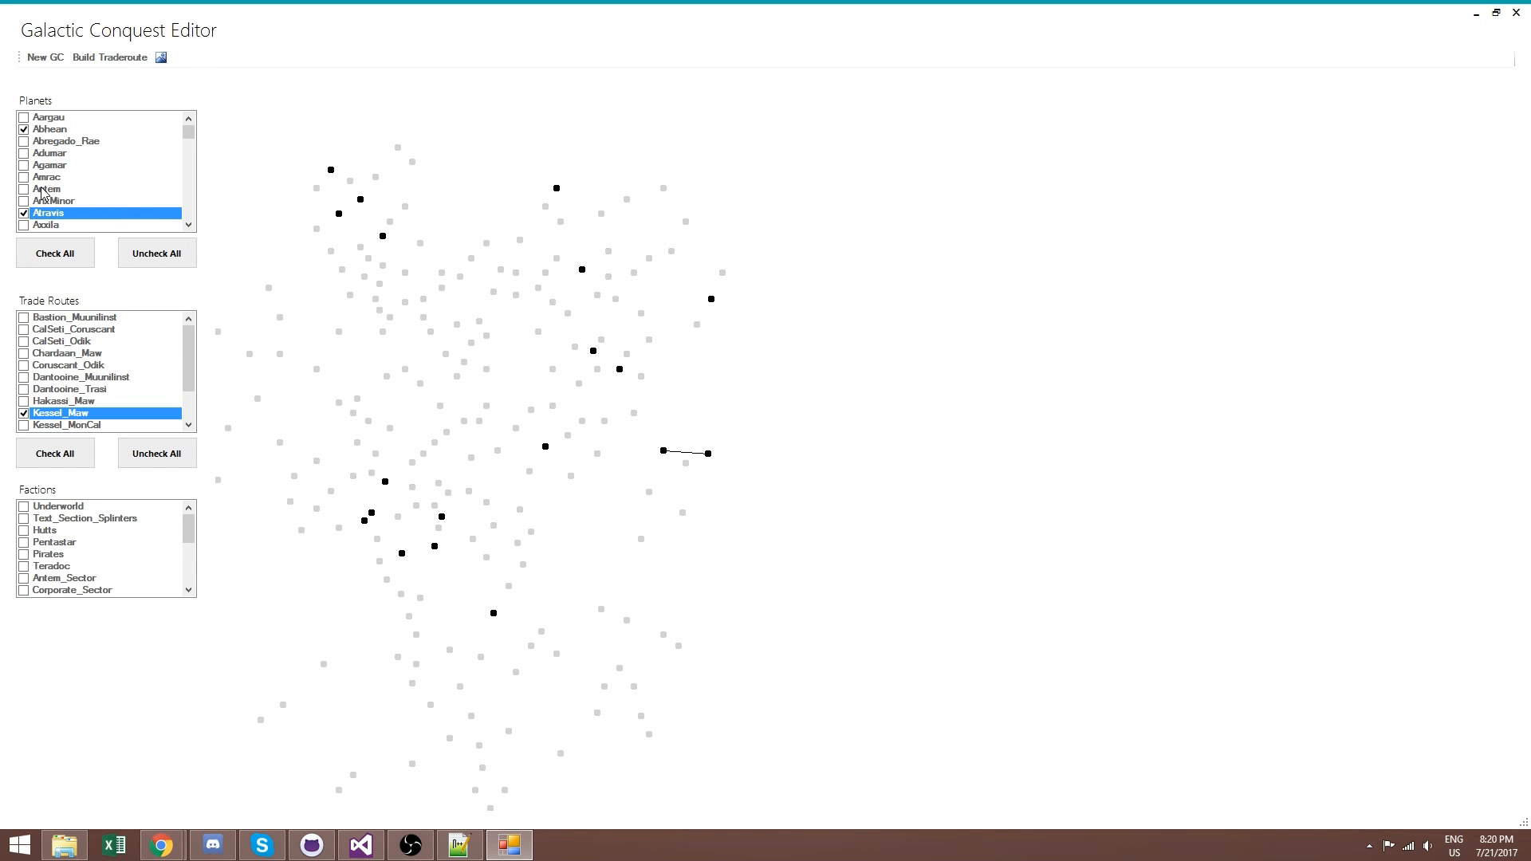
left_click(24, 142)
Include the planets Belsavis and Tatooine in the conquest
scroll(37, 180, "down", 3)
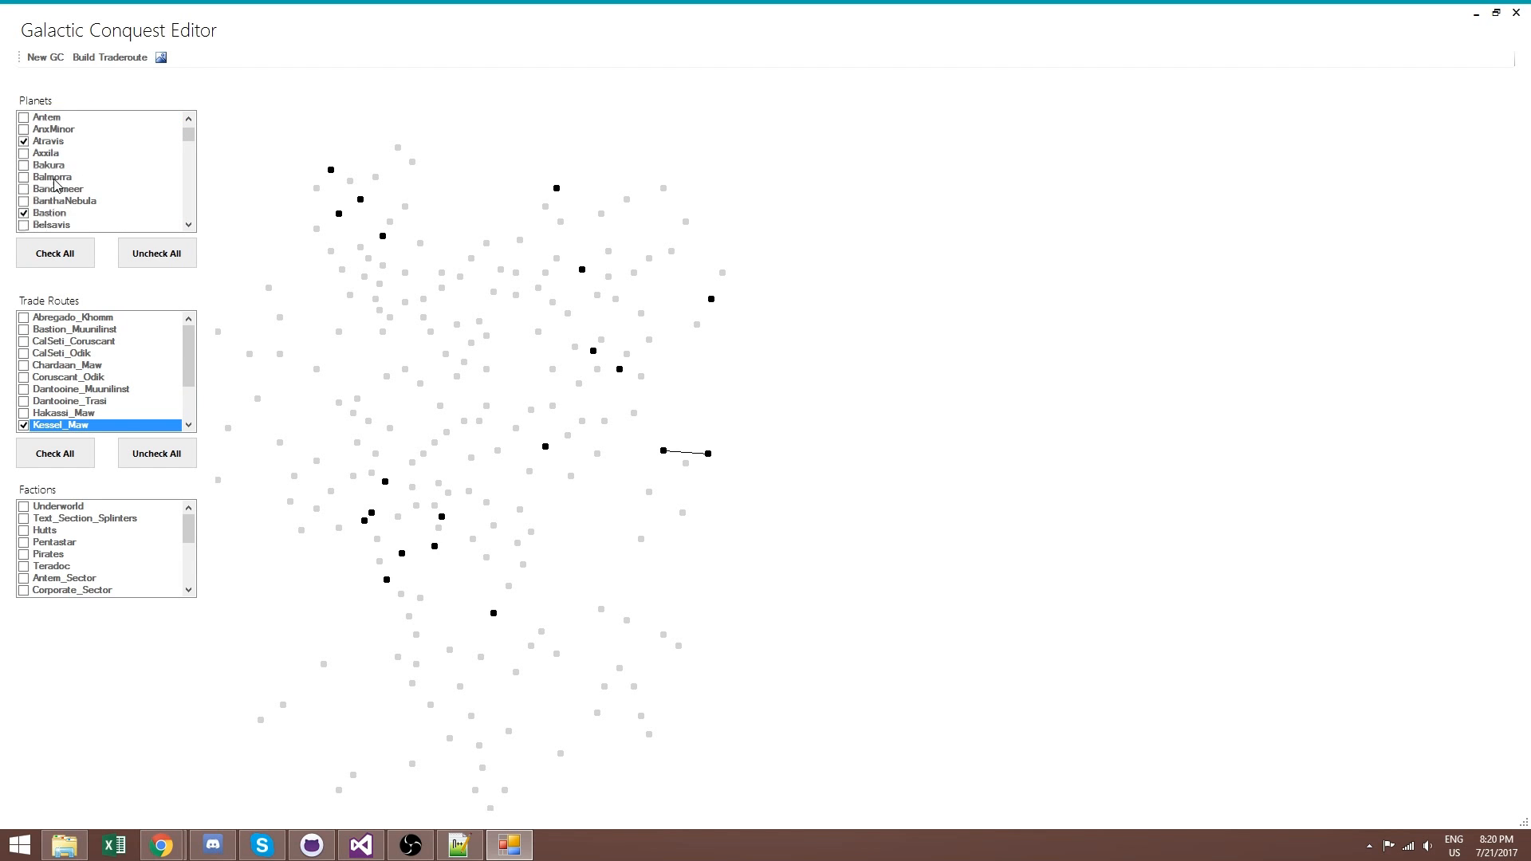
left_click(24, 189)
left_click_drag(188, 134, 194, 208)
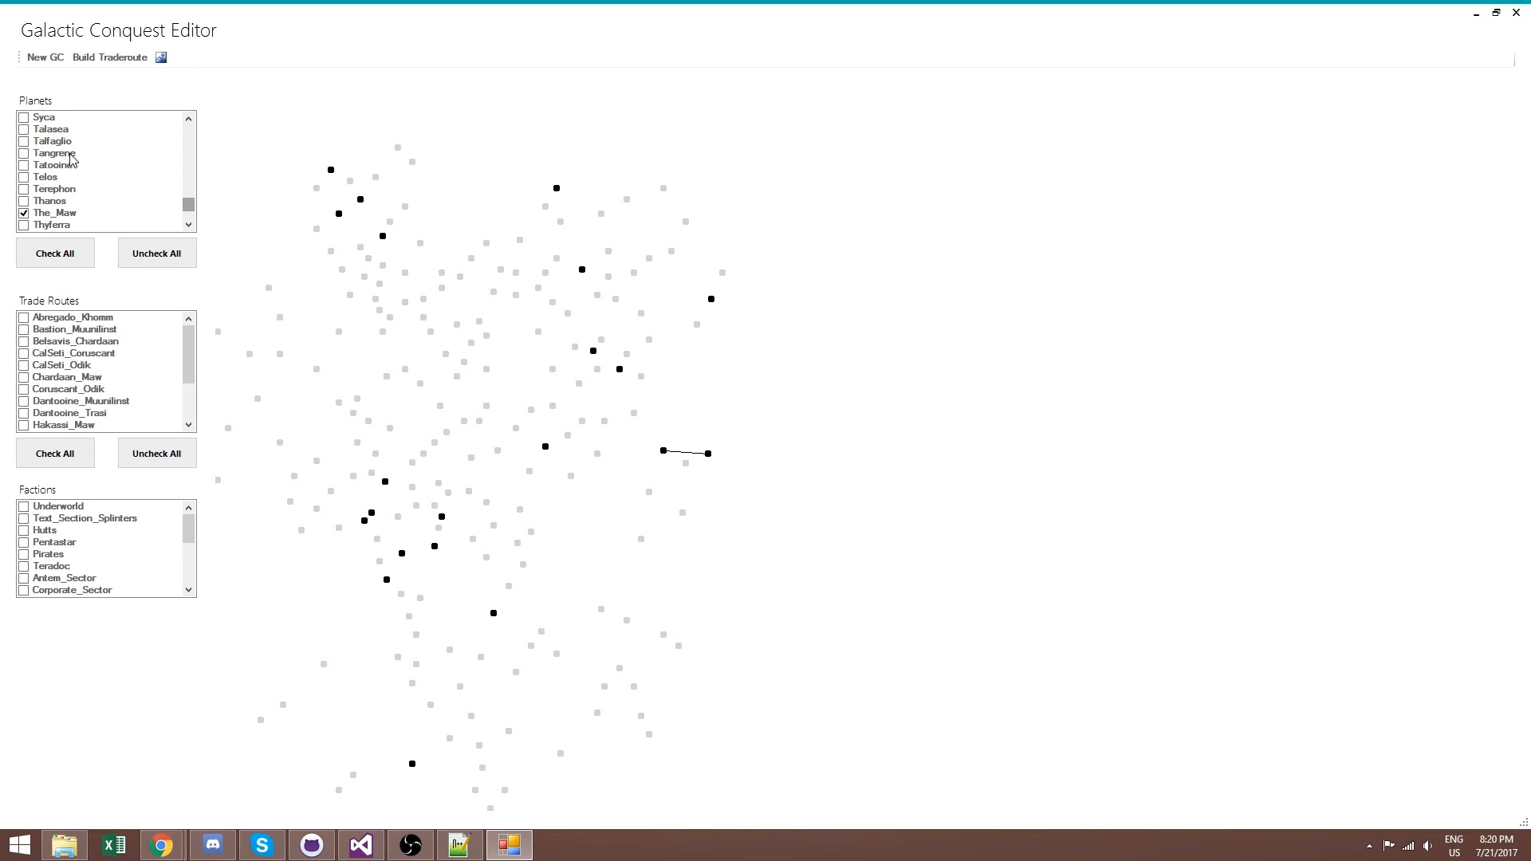
left_click(26, 165)
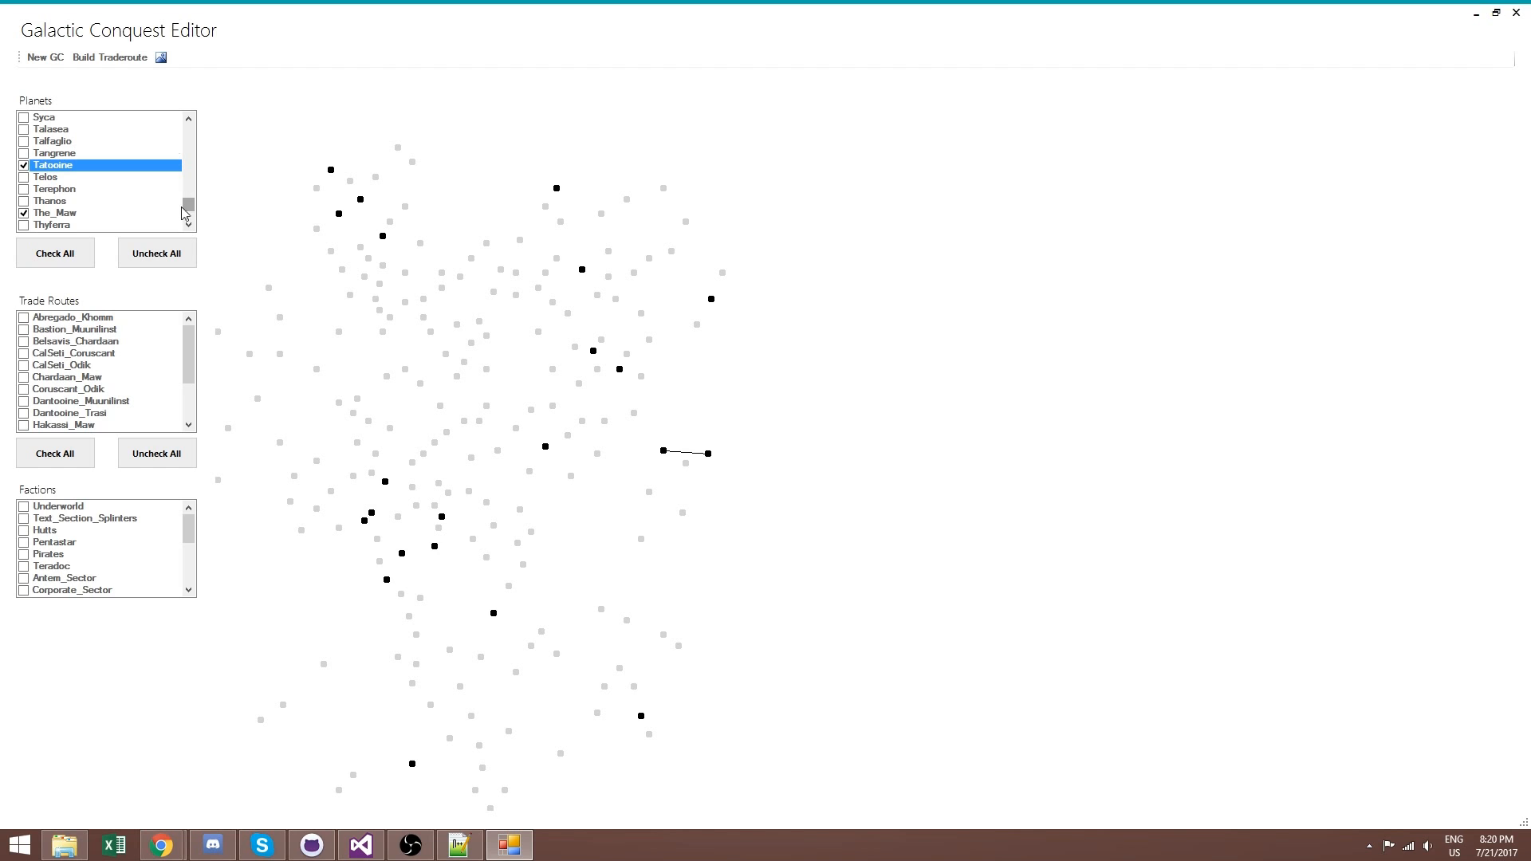
Include the planet Mustafar in the conquest
left_click_drag(193, 209, 198, 198)
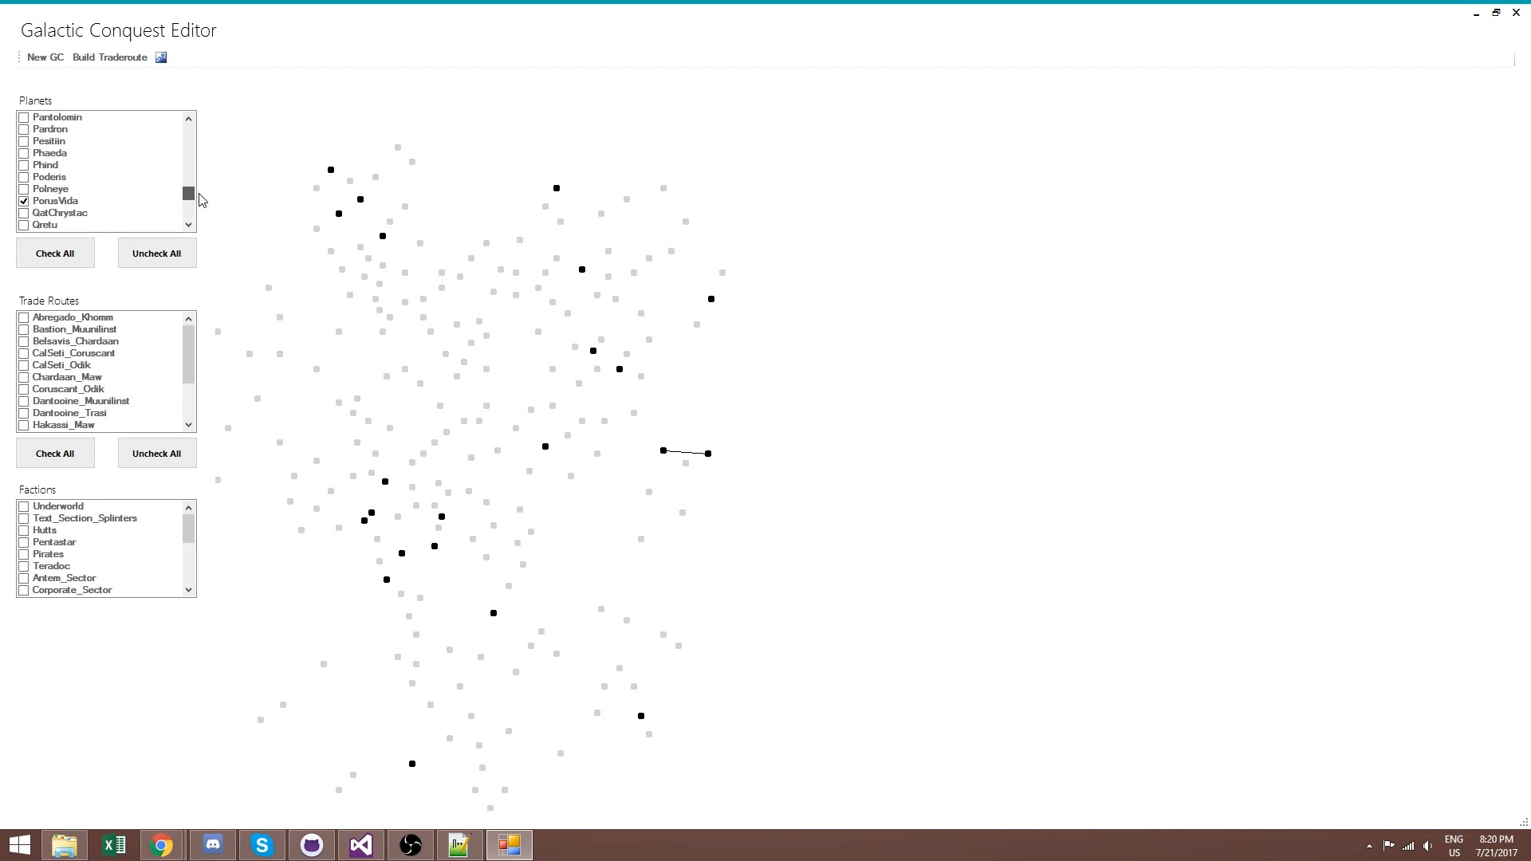
scroll(649, 500, "down", 1)
scroll(574, 584, "down", 1)
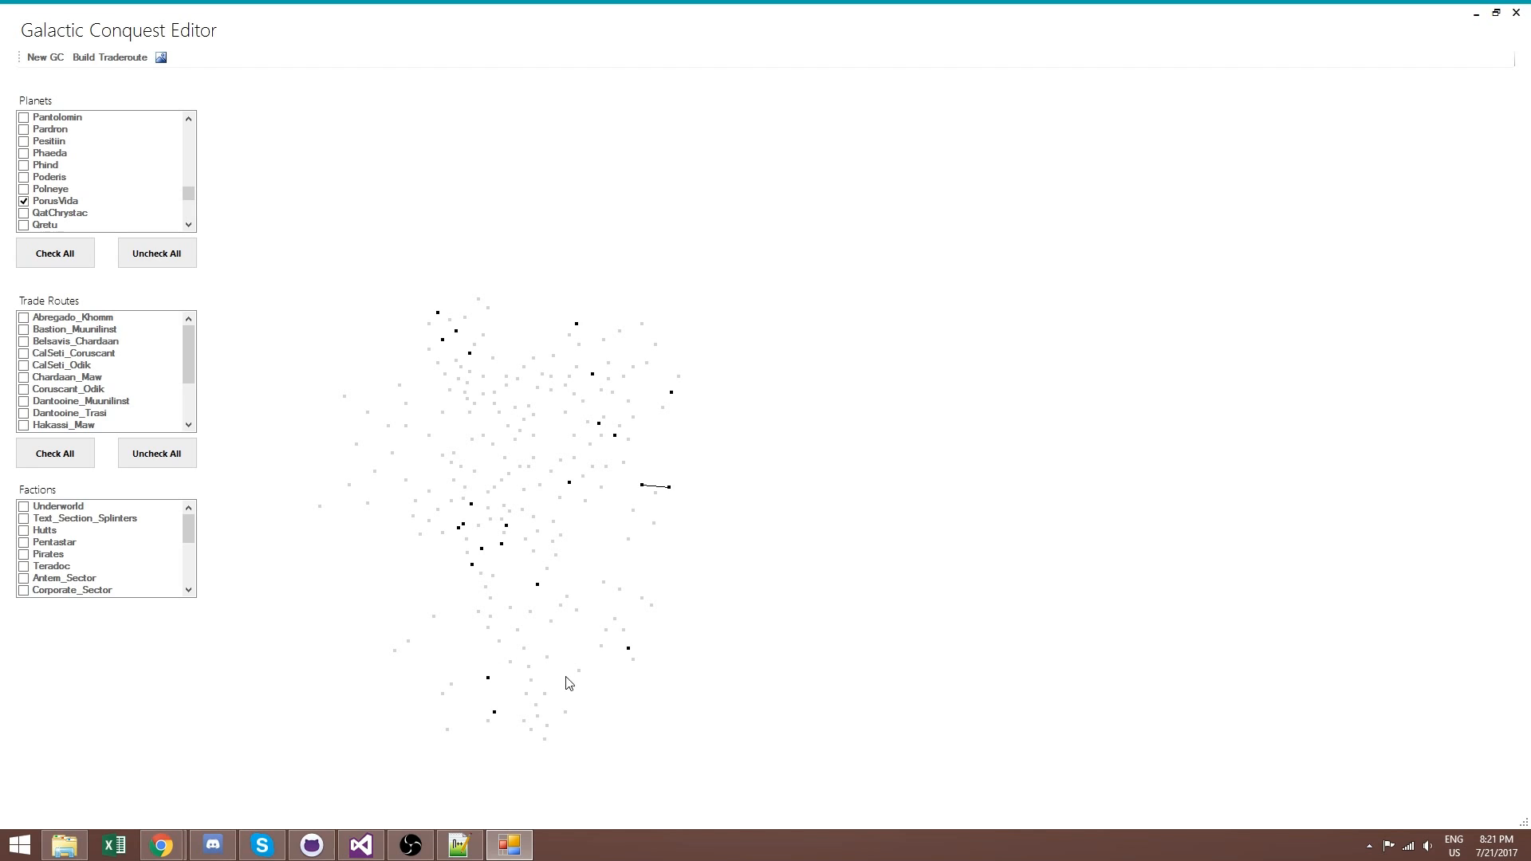
left_click_drag(191, 196, 196, 184)
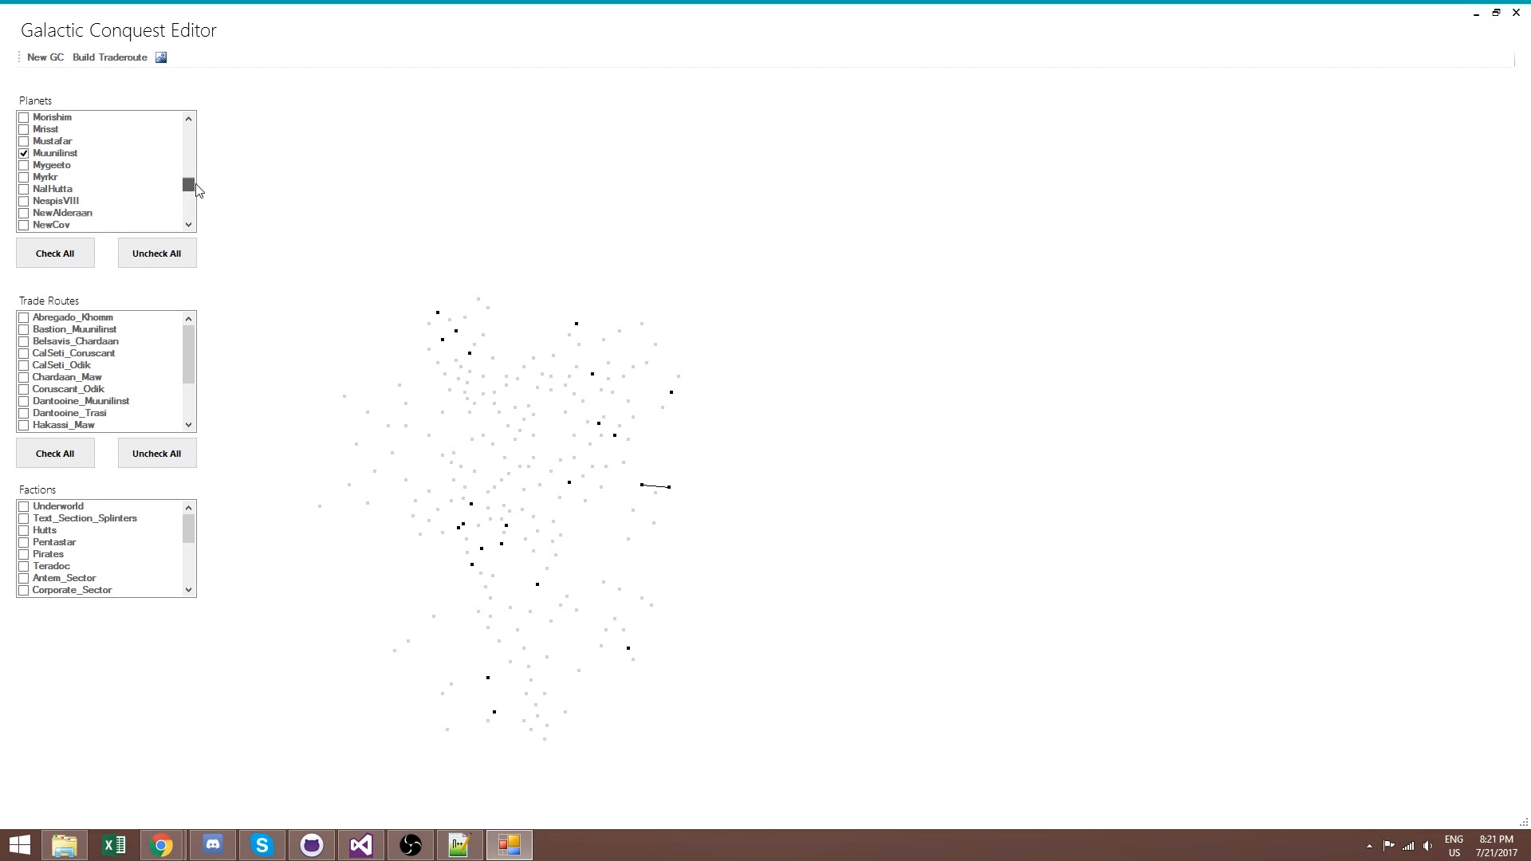
left_click(26, 144)
Include the planet Kalist in the conquest
left_click_drag(189, 196, 197, 180)
left_click(189, 118)
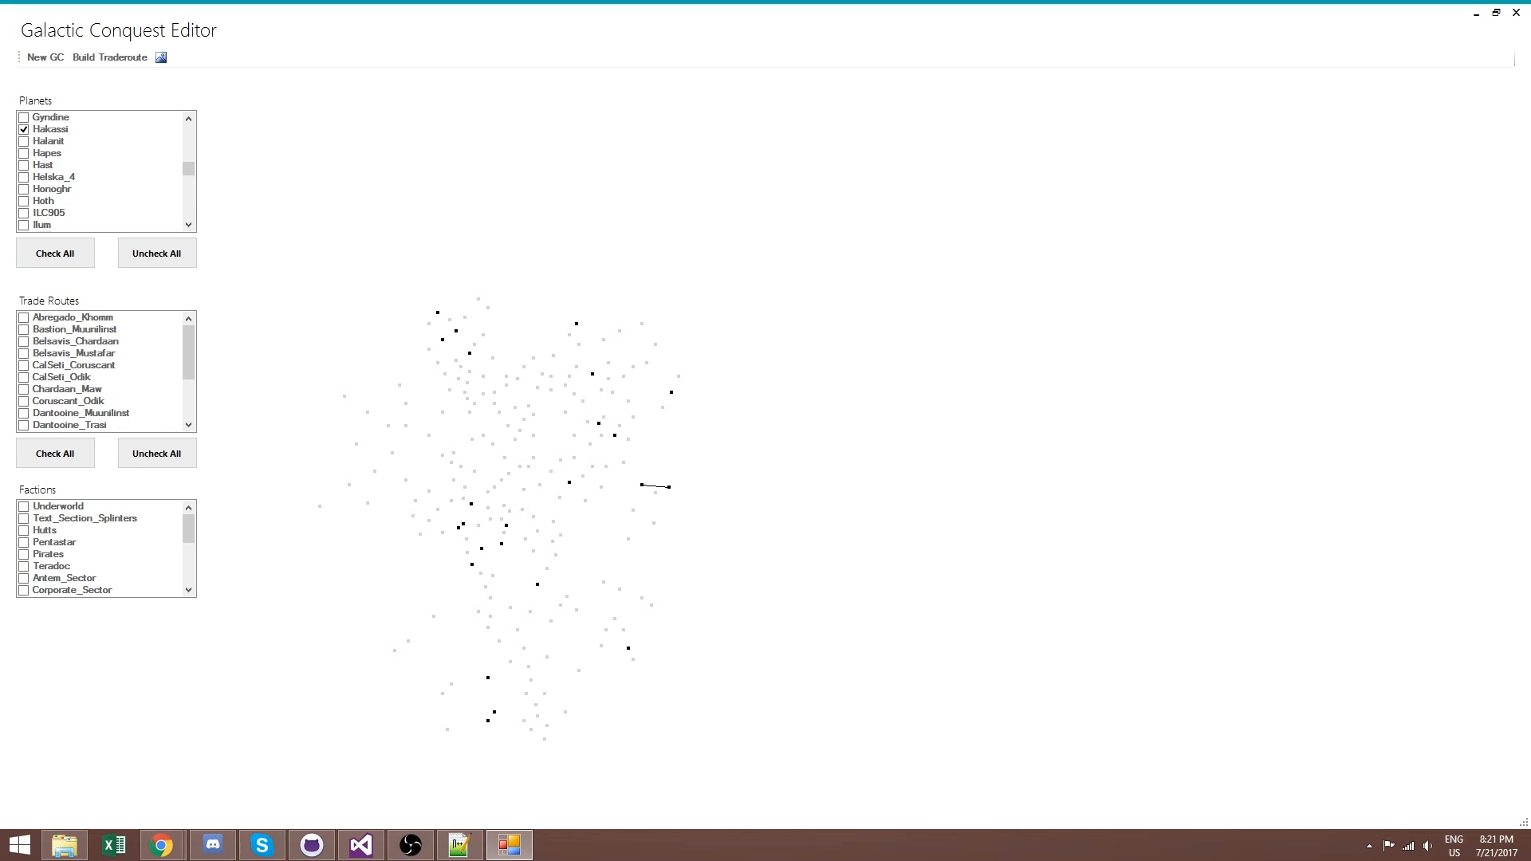
left_click_drag(188, 169, 192, 177)
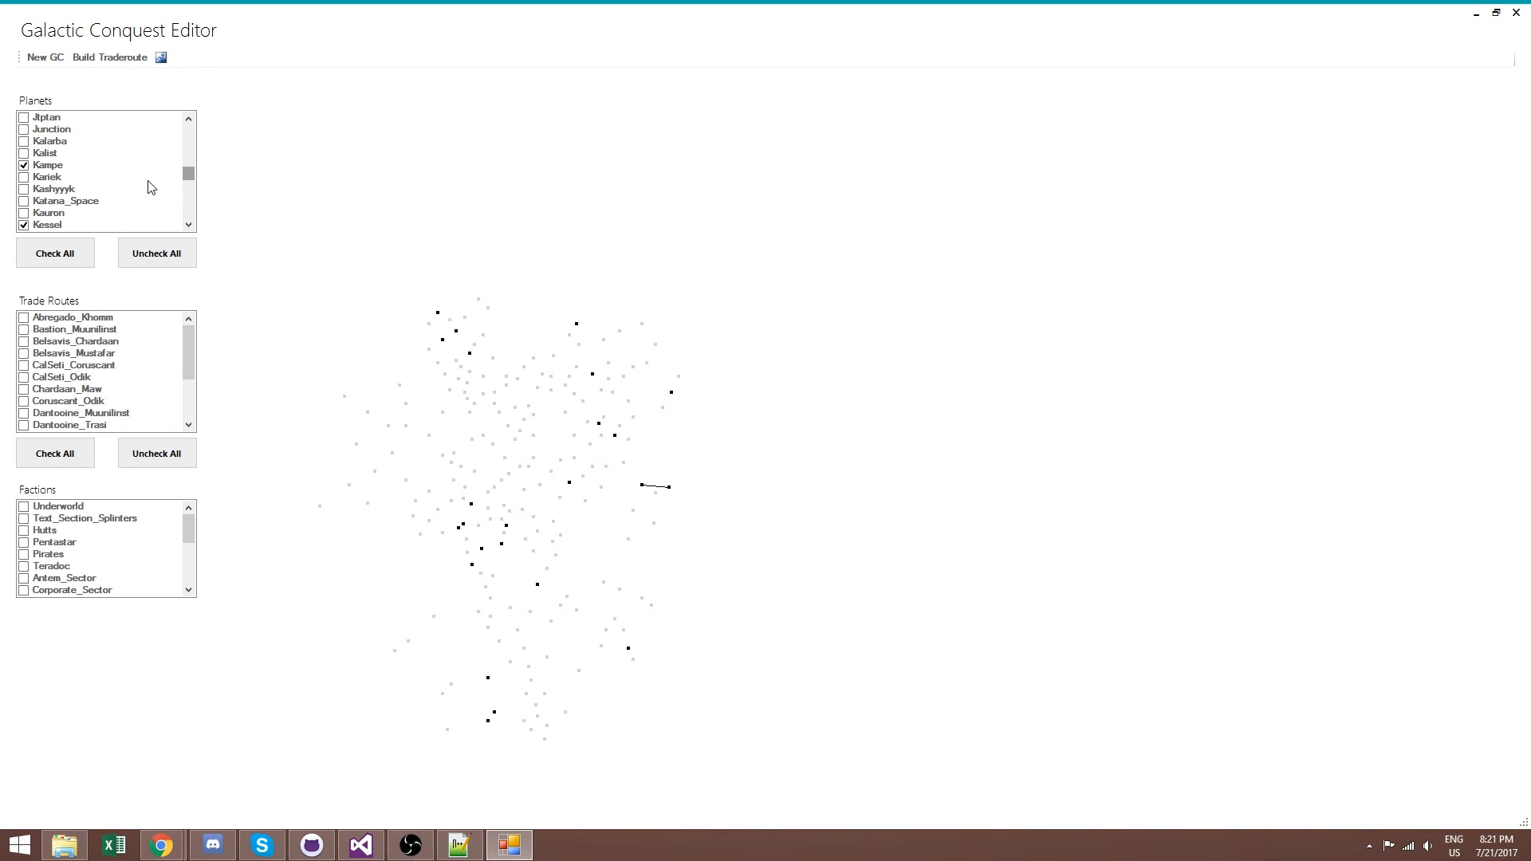
left_click(25, 154)
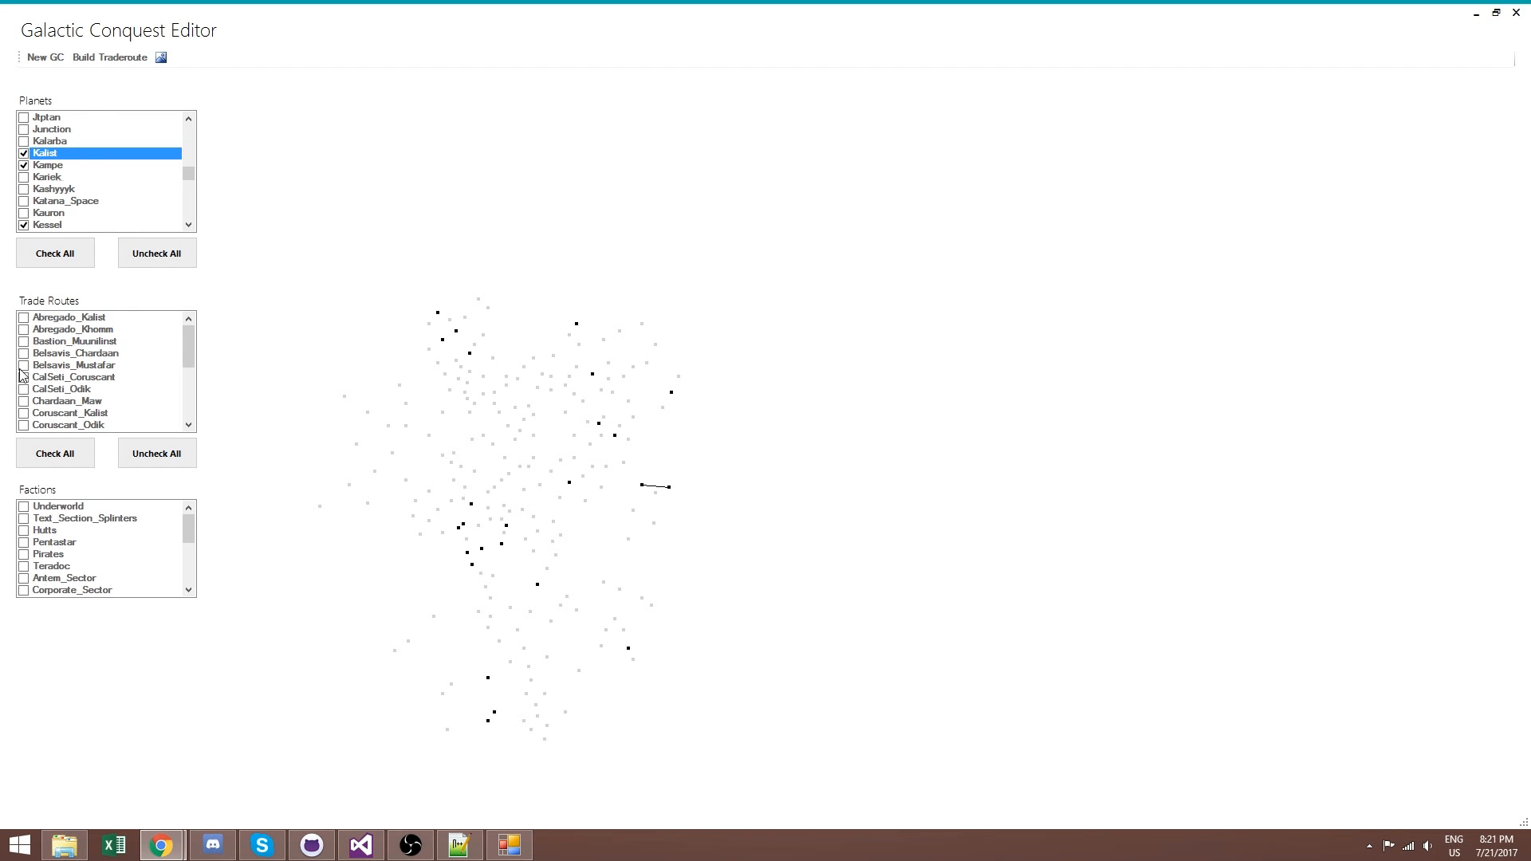
Include the planet Tsoss in the conquest
left_click(485, 495)
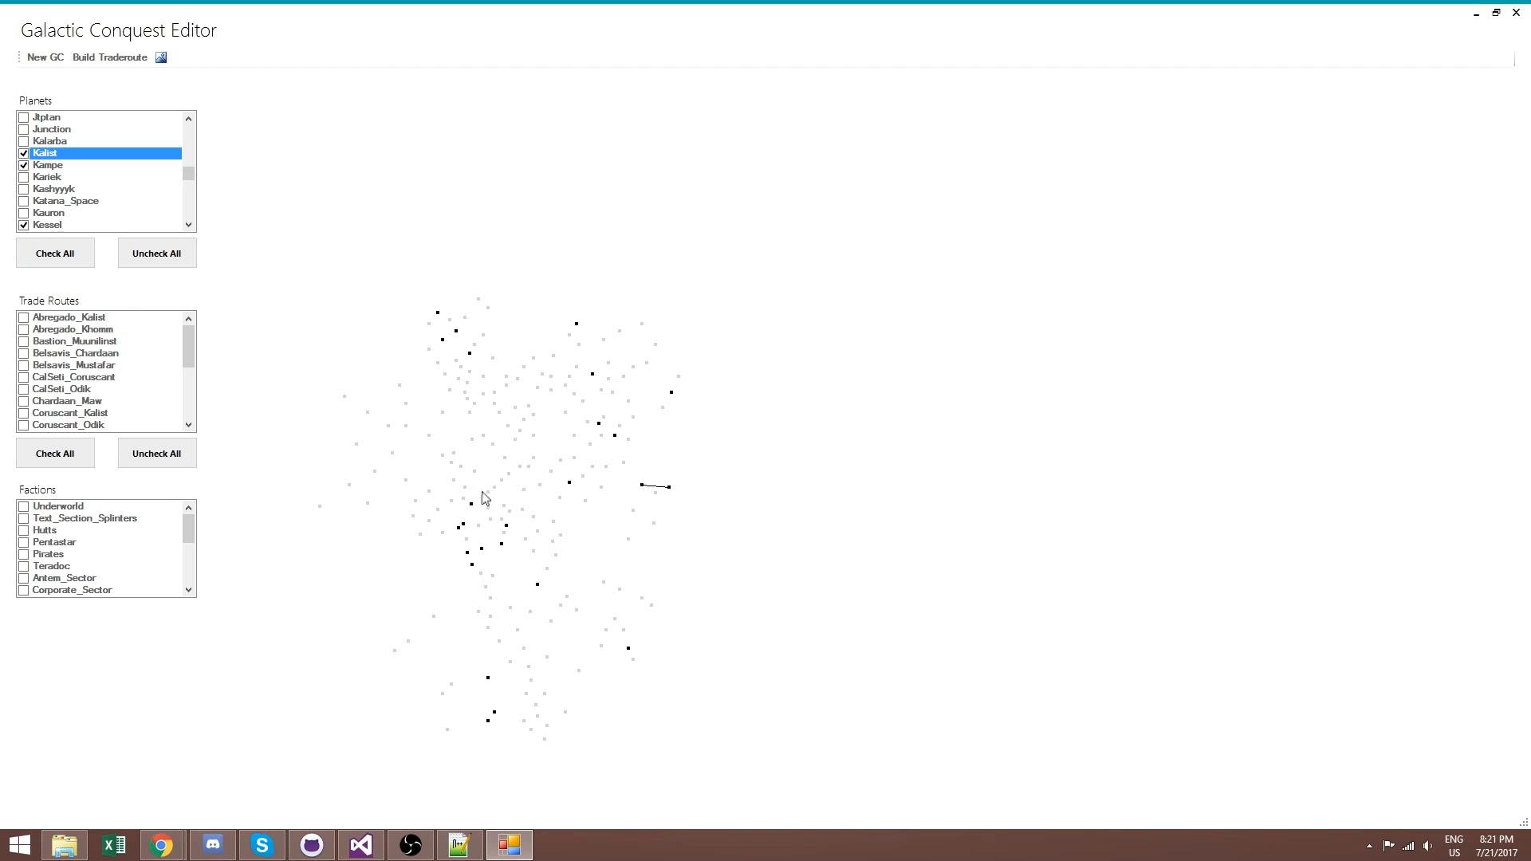
scroll(509, 465, "up", 4)
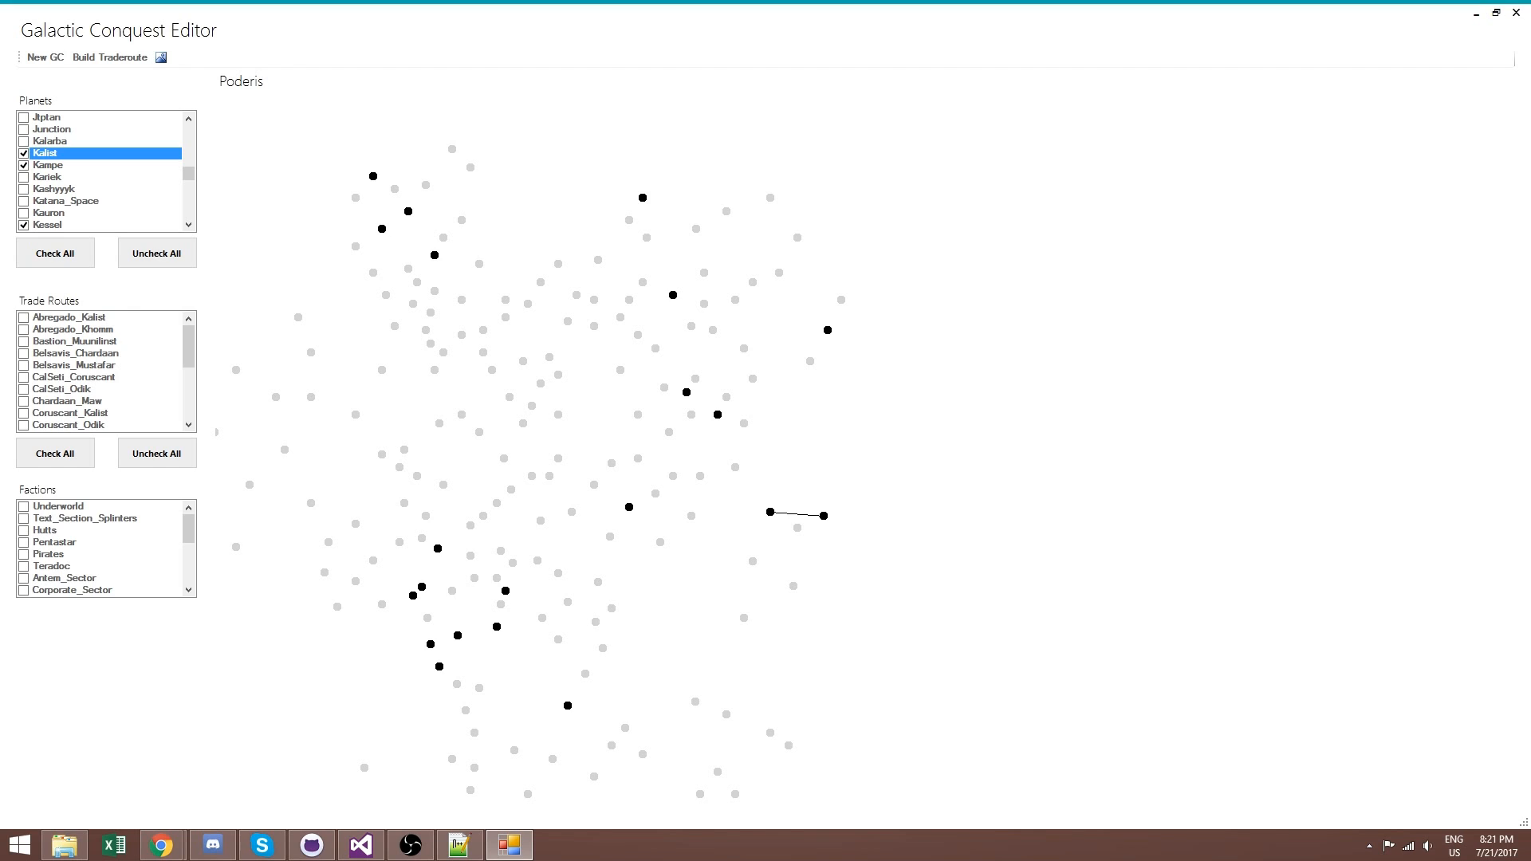
left_click_drag(190, 175, 77, 169)
left_click(189, 224)
left_click(188, 224)
left_click(188, 224)
left_click(188, 224)
left_click(188, 224)
left_click(188, 224)
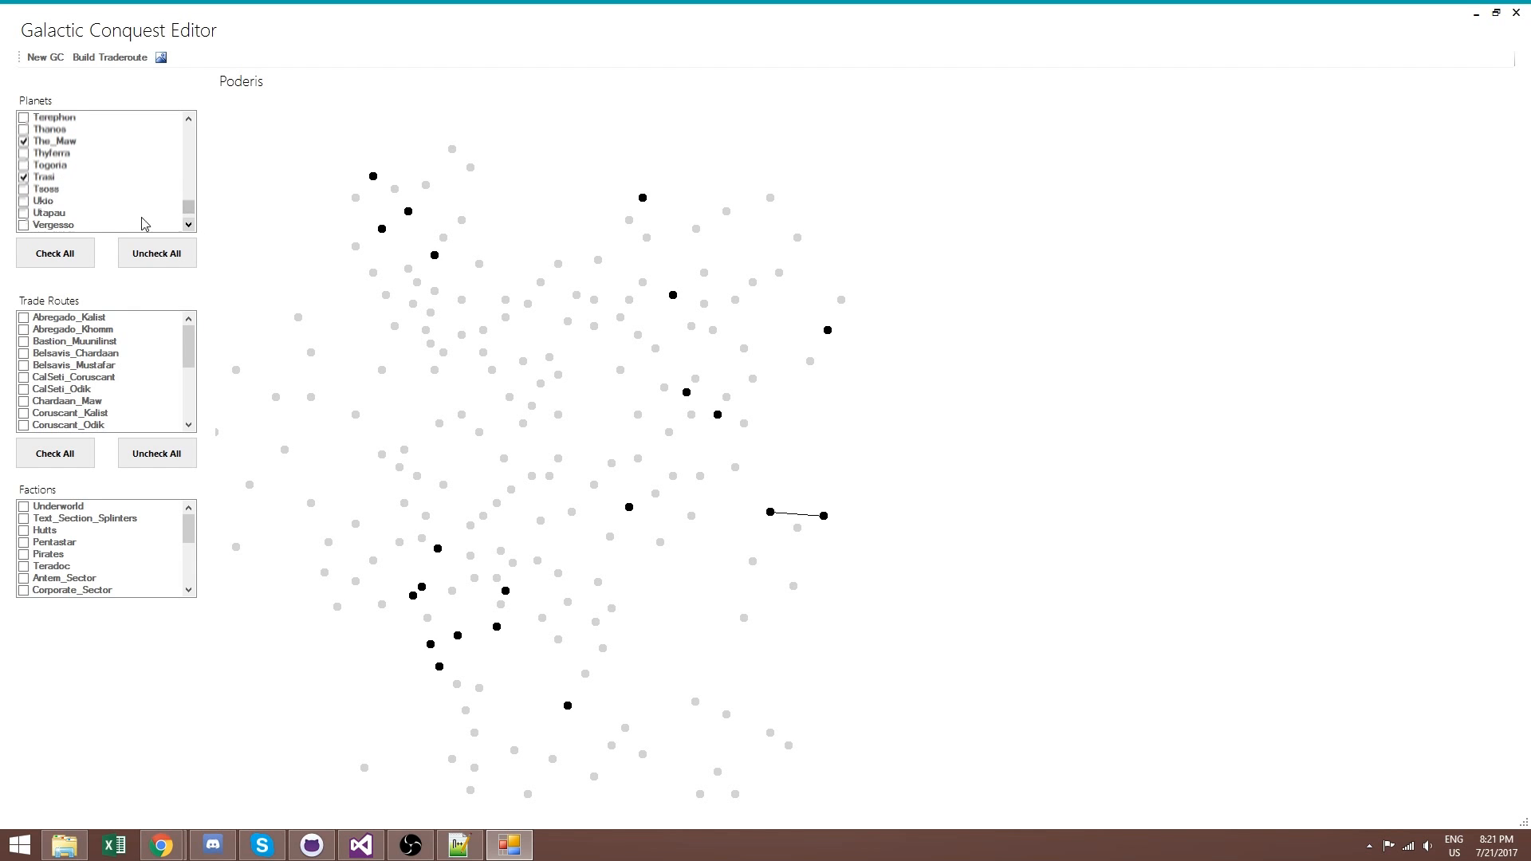
left_click(24, 189)
Include CauldronNebula in the conquest
left_click_drag(194, 208, 193, 143)
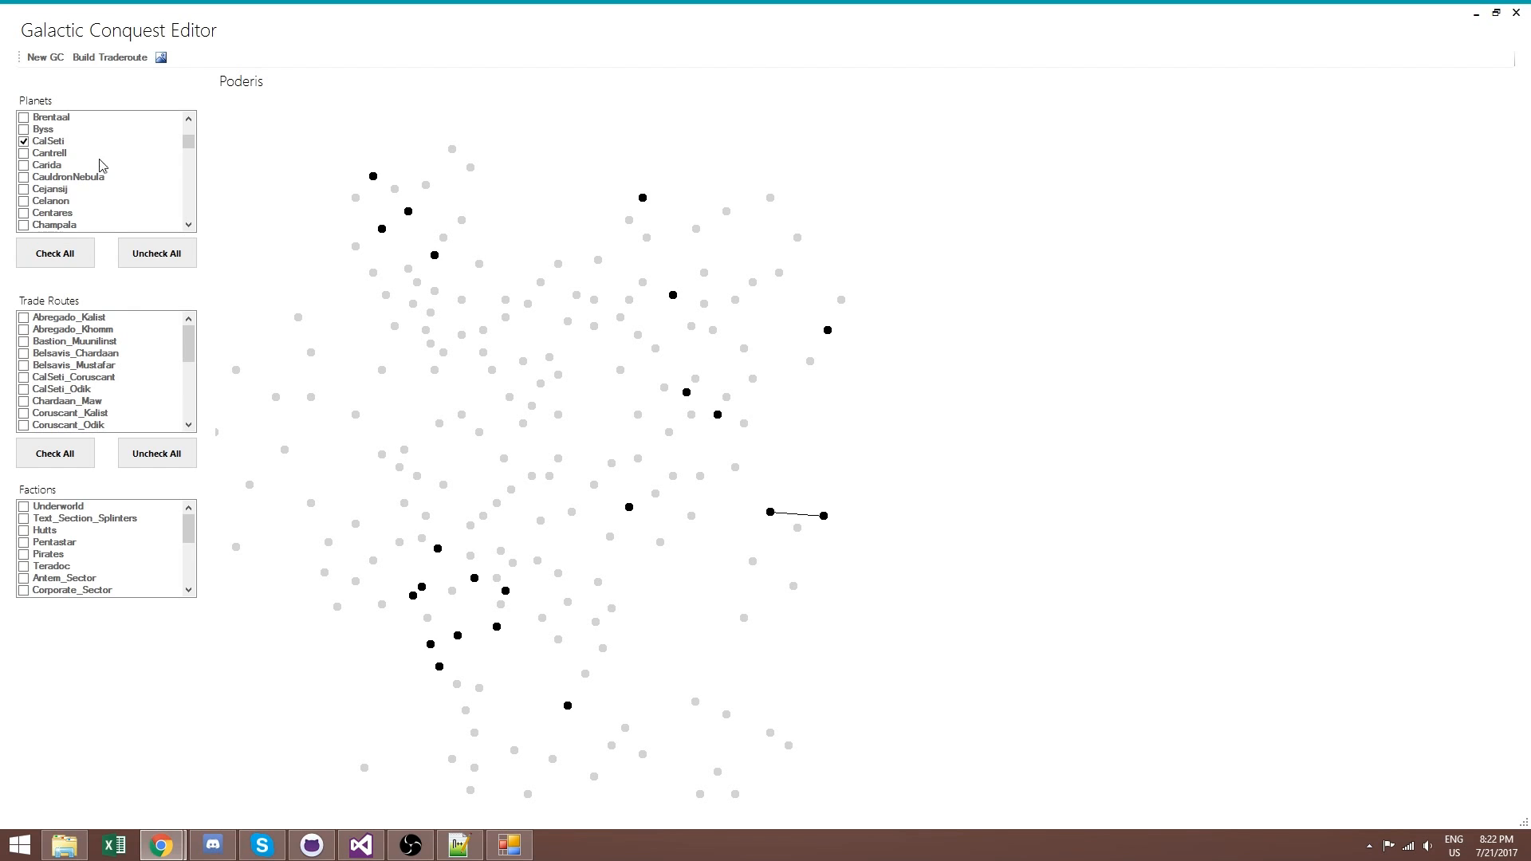
left_click(26, 178)
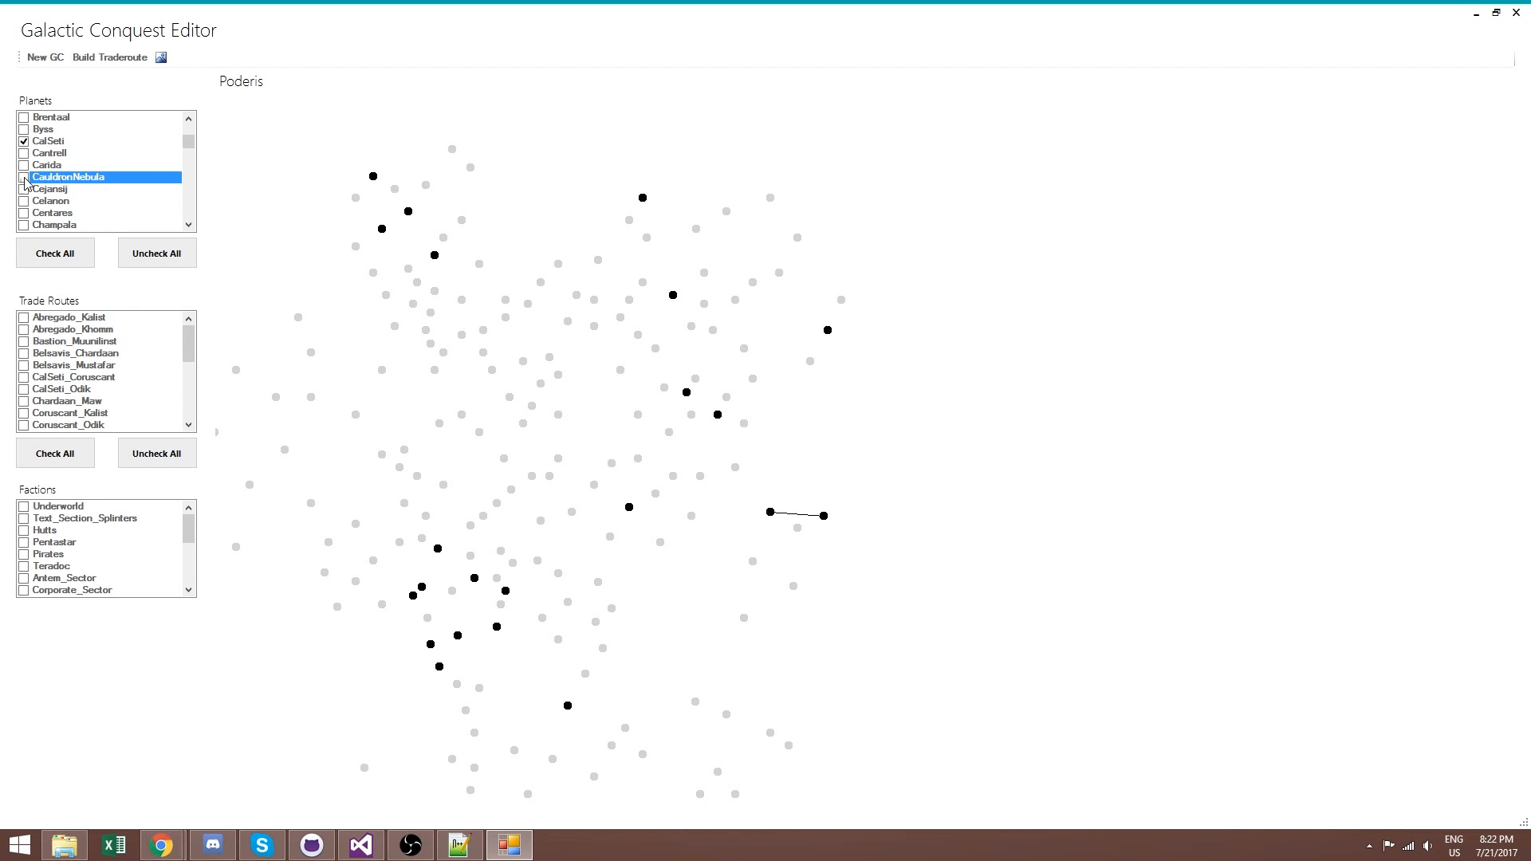
left_click(23, 180)
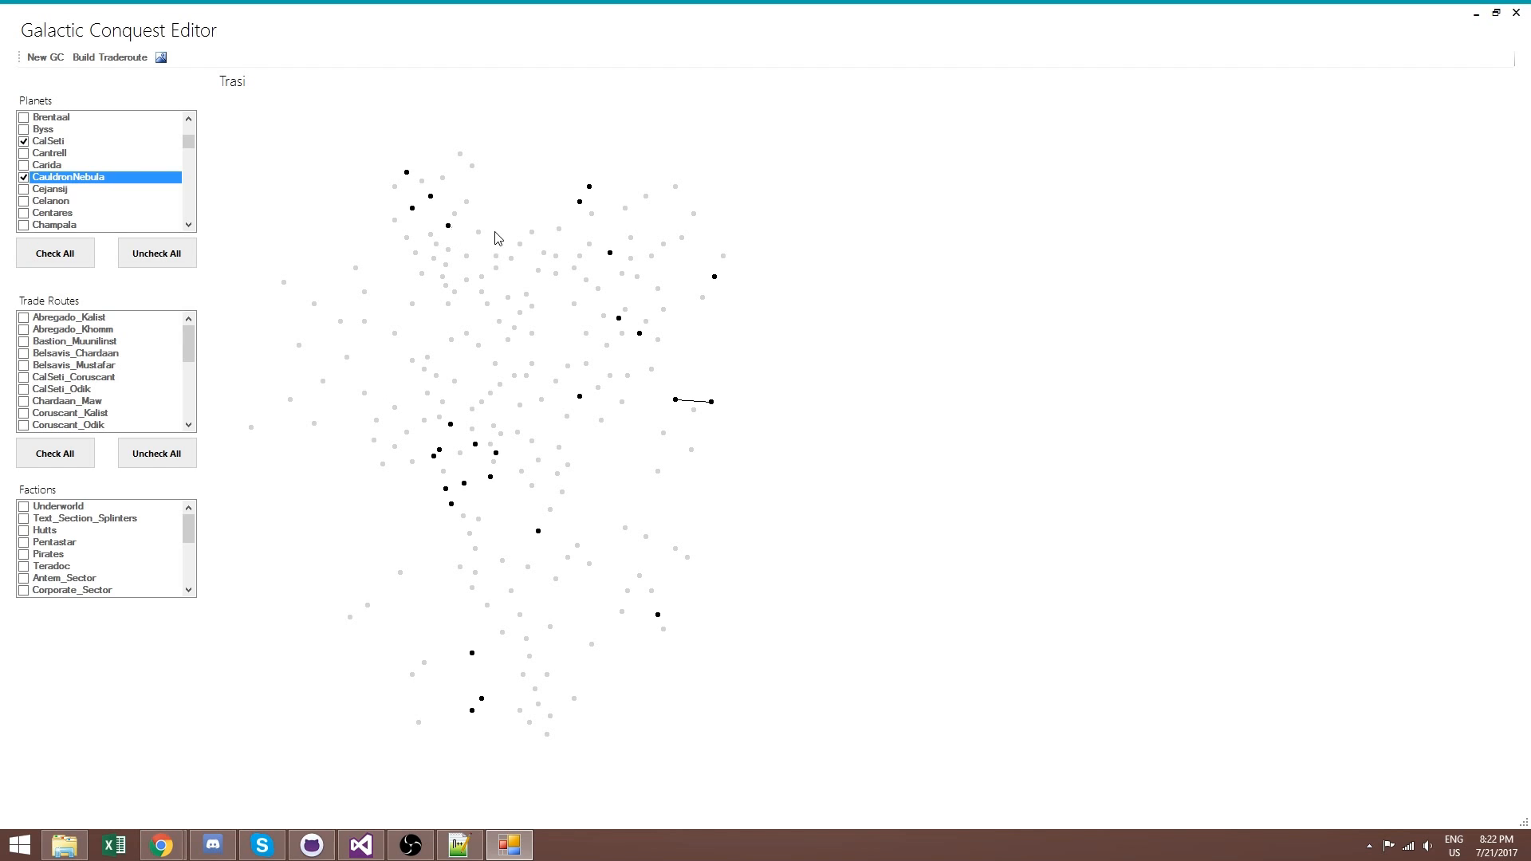
Check the planets' positions on the galaxy map and include the planet Orinda in the conquest
scroll(534, 275, "down", 3)
scroll(494, 328, "up", 3)
mouse_move(557, 509)
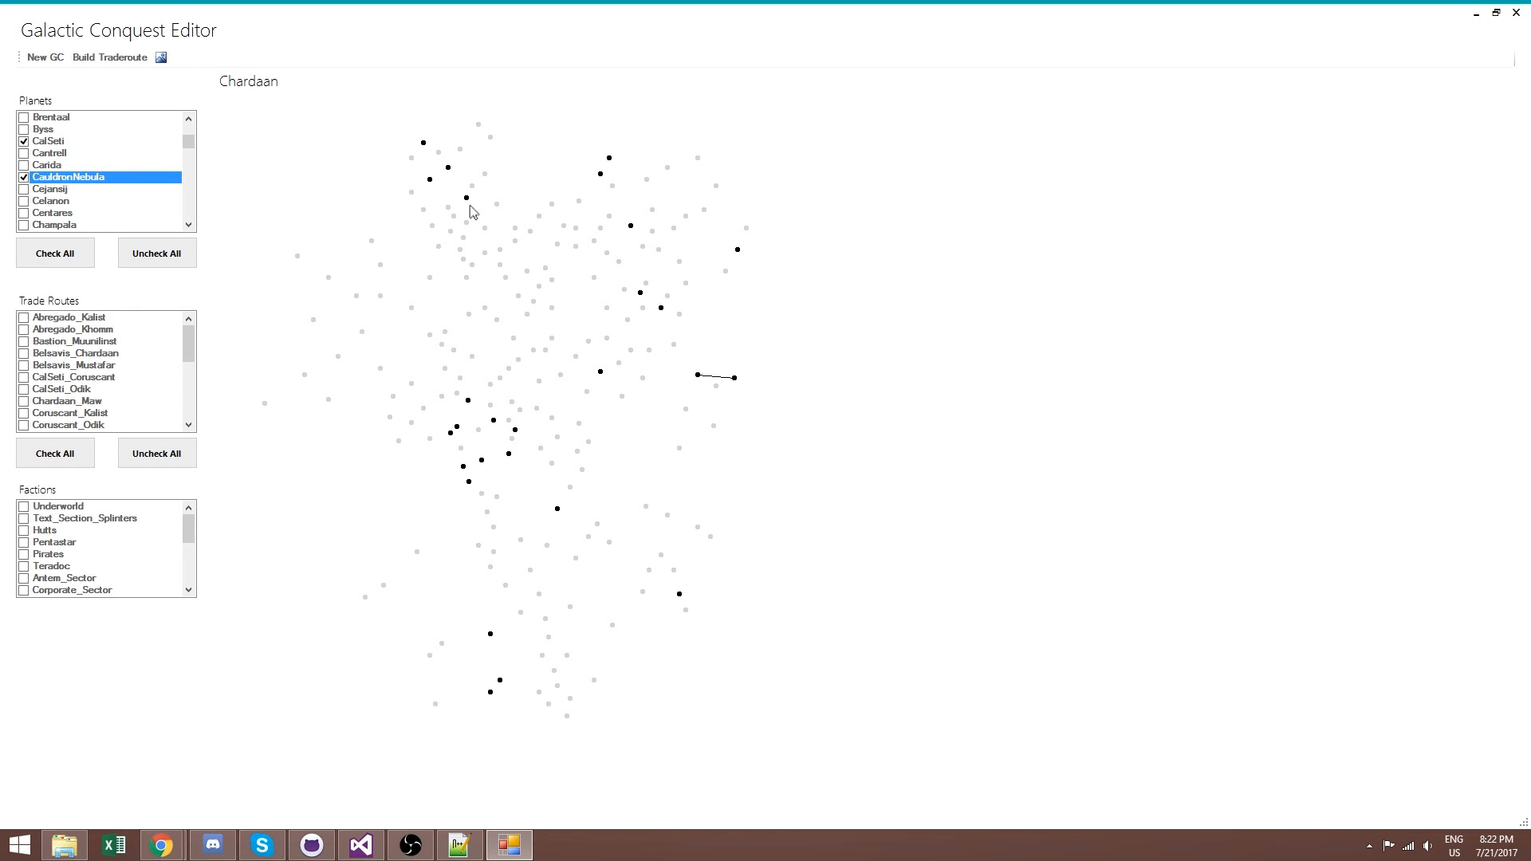
mouse_move(435, 227)
left_click_drag(190, 148, 193, 150)
left_click_drag(190, 185, 202, 199)
left_click(24, 213)
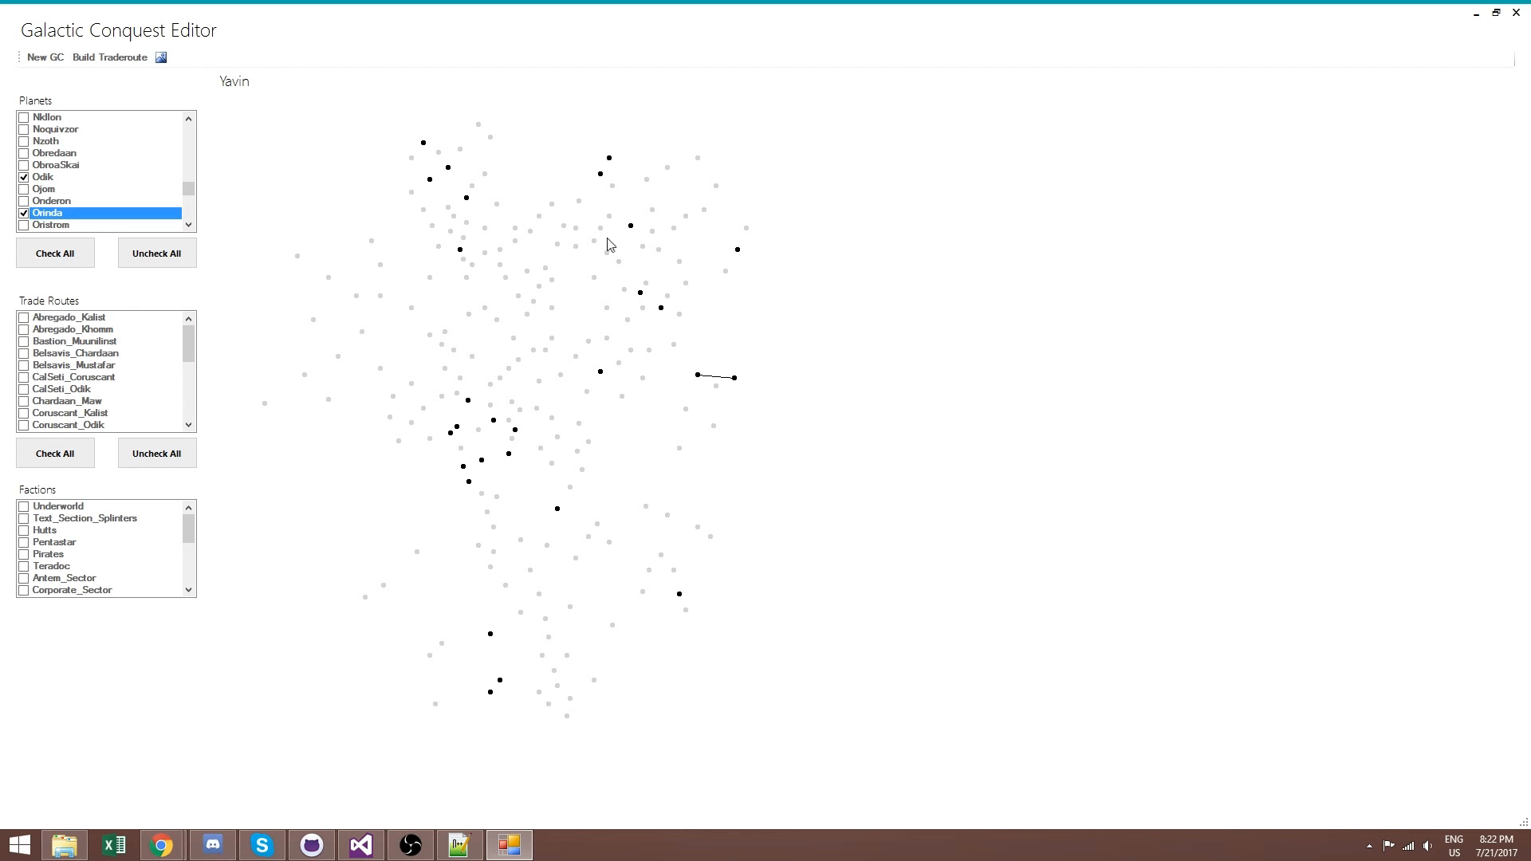
Enable the trade routes Abregado_Kalist, Abregado_Khomm, Bastion_Muunilinst and Belsavis_Chardaan
left_click(23, 322)
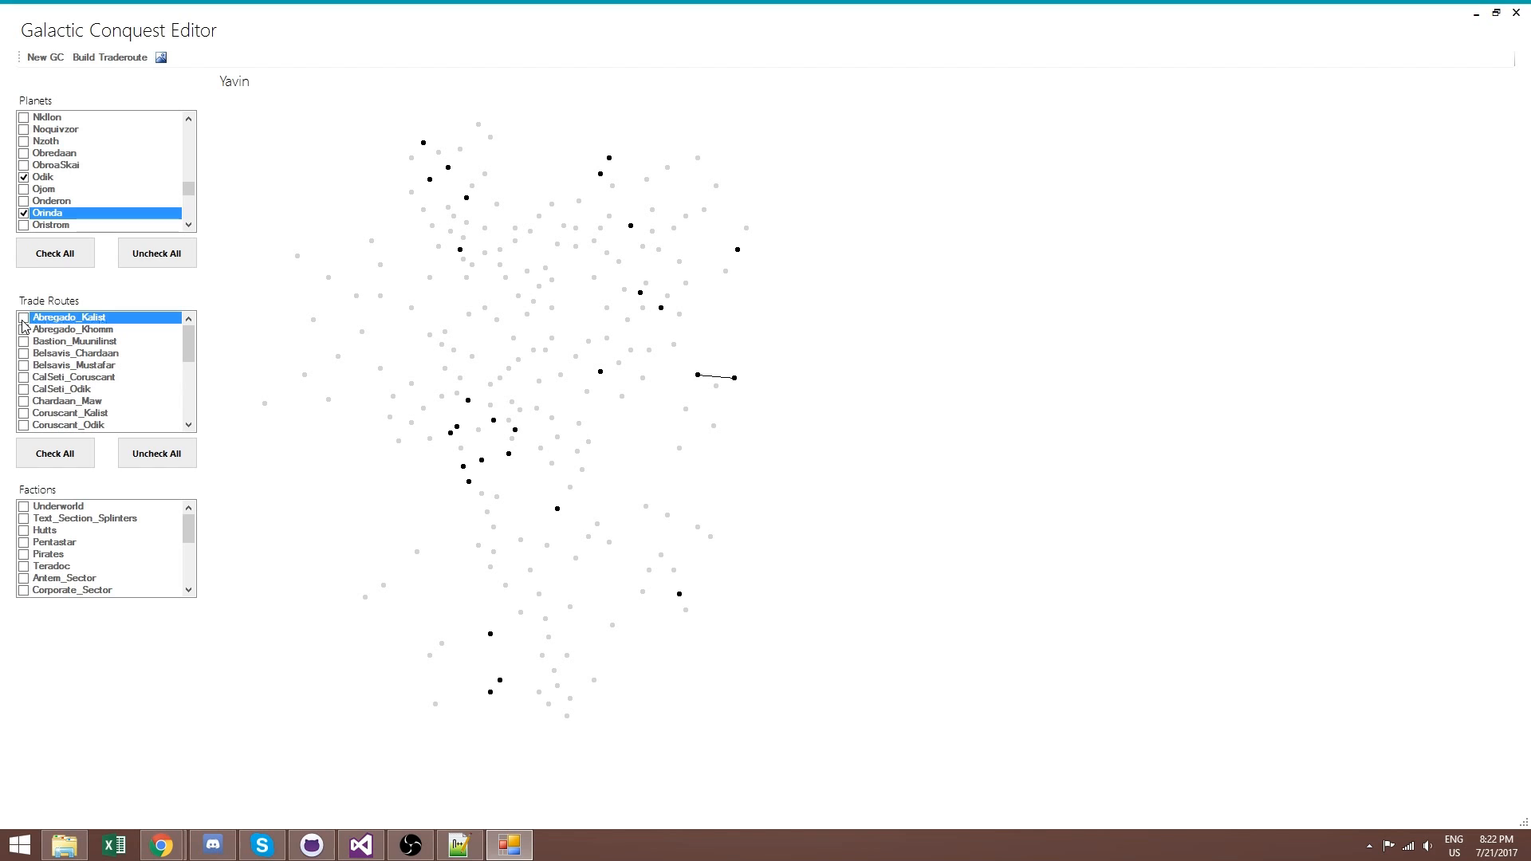
left_click(24, 330)
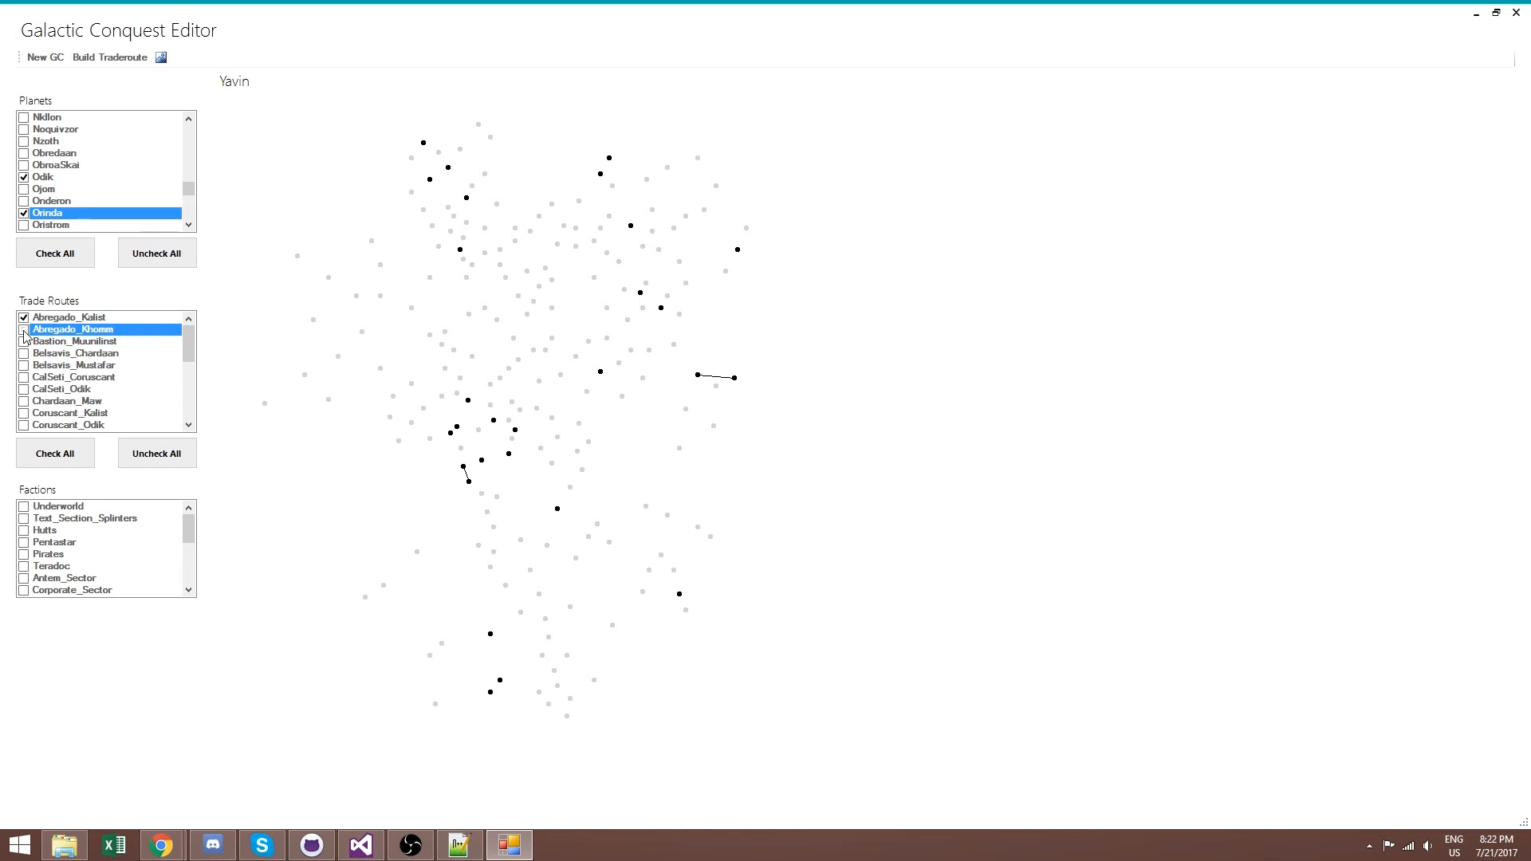
left_click(25, 341)
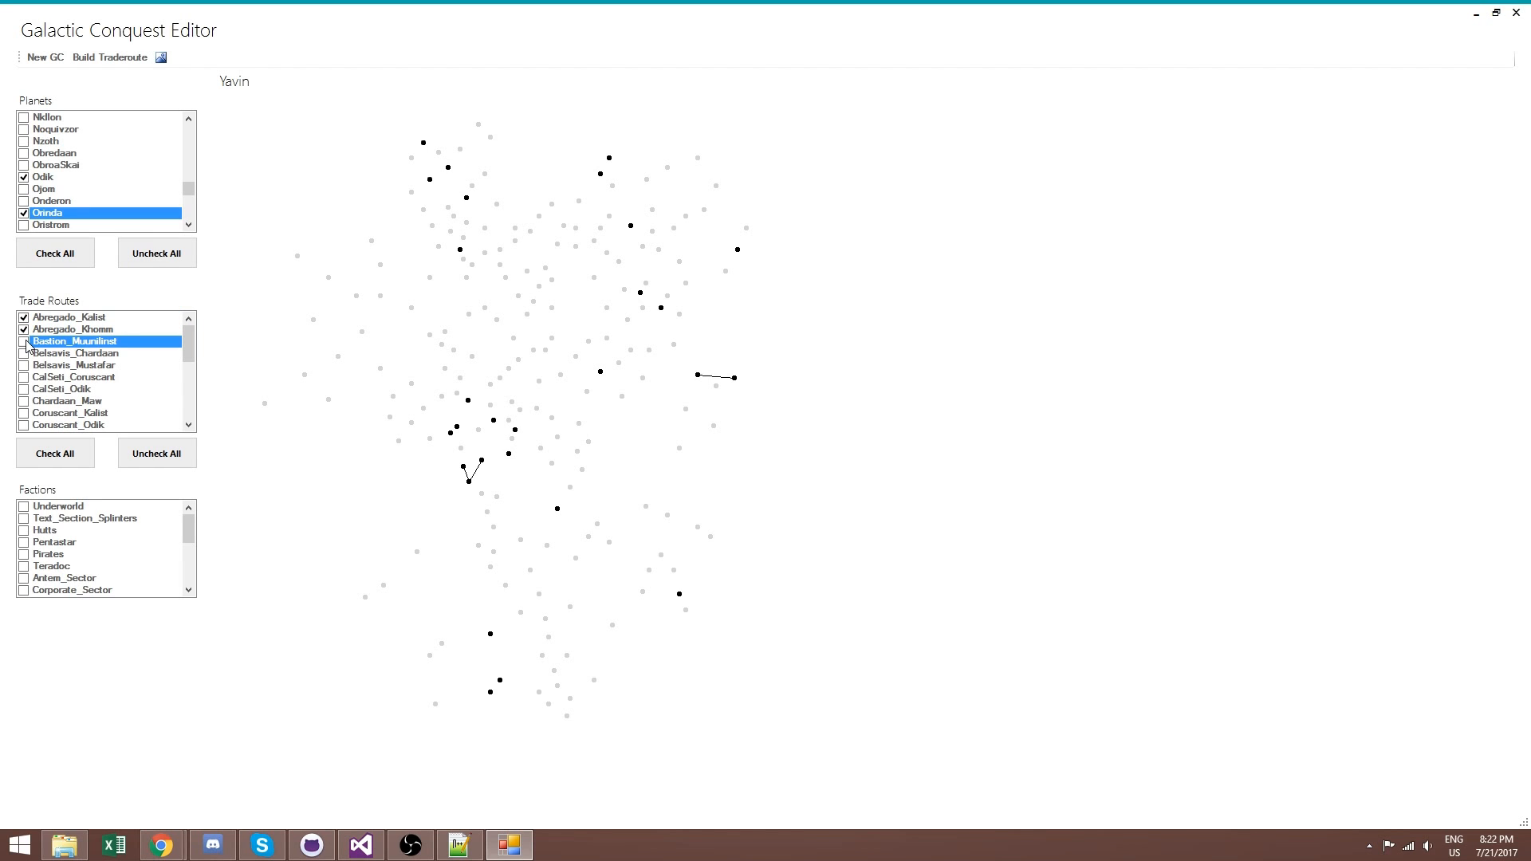
left_click(24, 355)
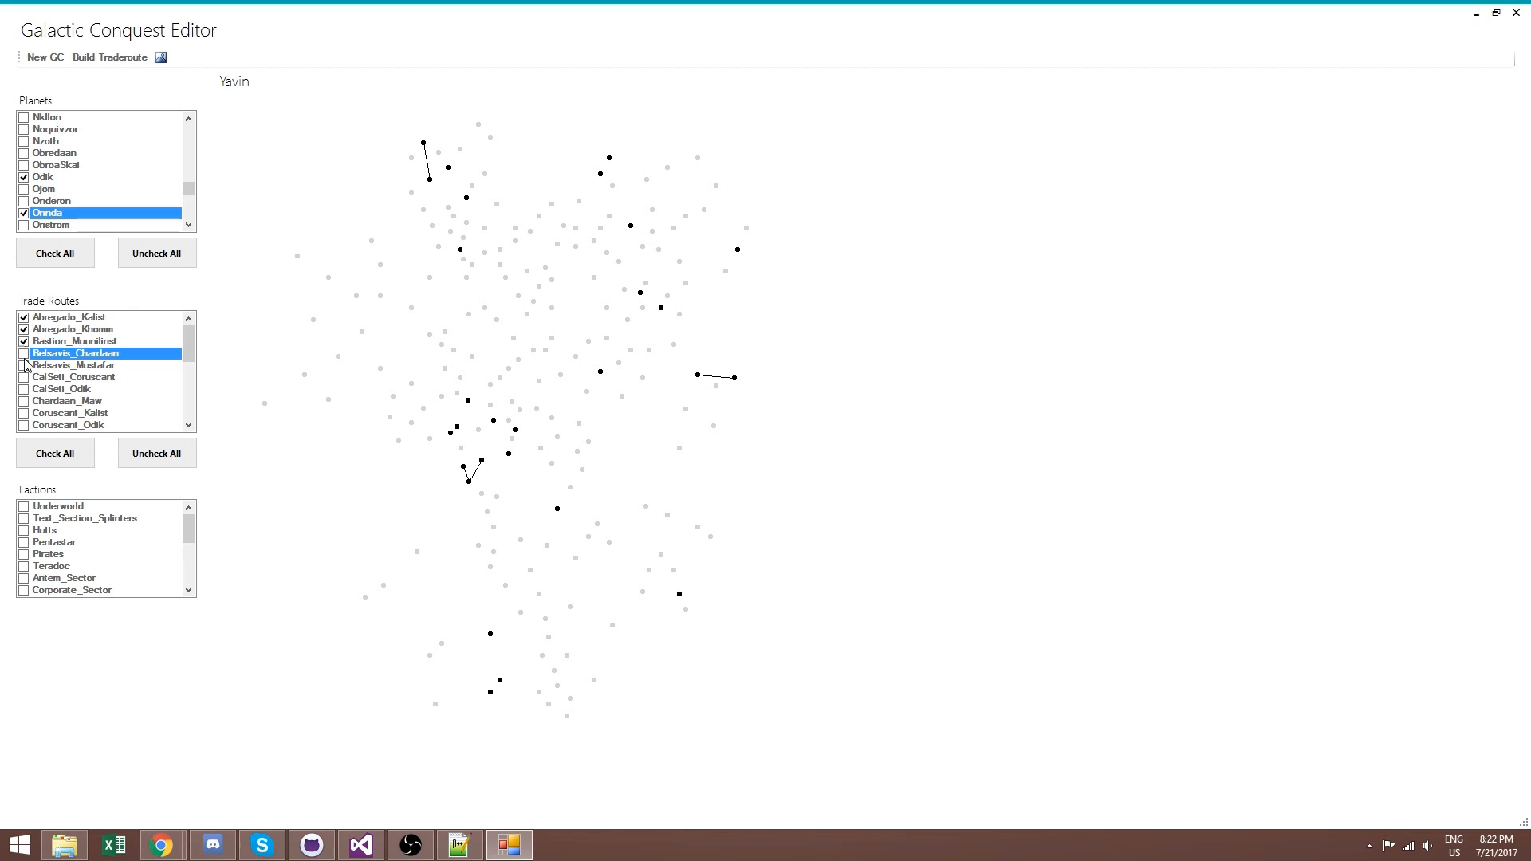
left_click(25, 364)
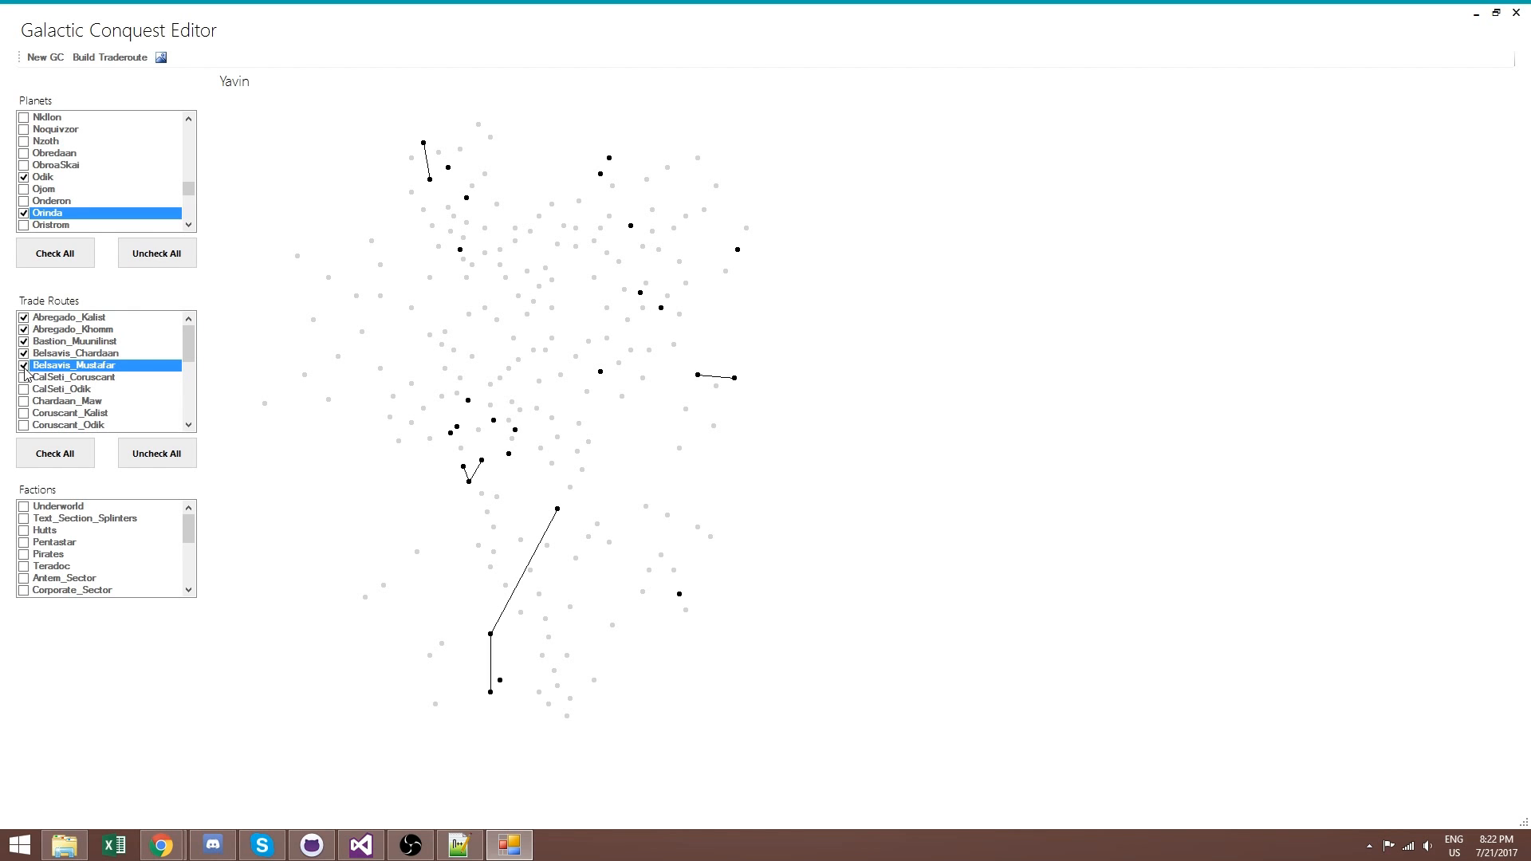
Enable the trade routes CalSeti_Coruscant, CalSeti_Odik and Chardaan_Maw
left_click(24, 378)
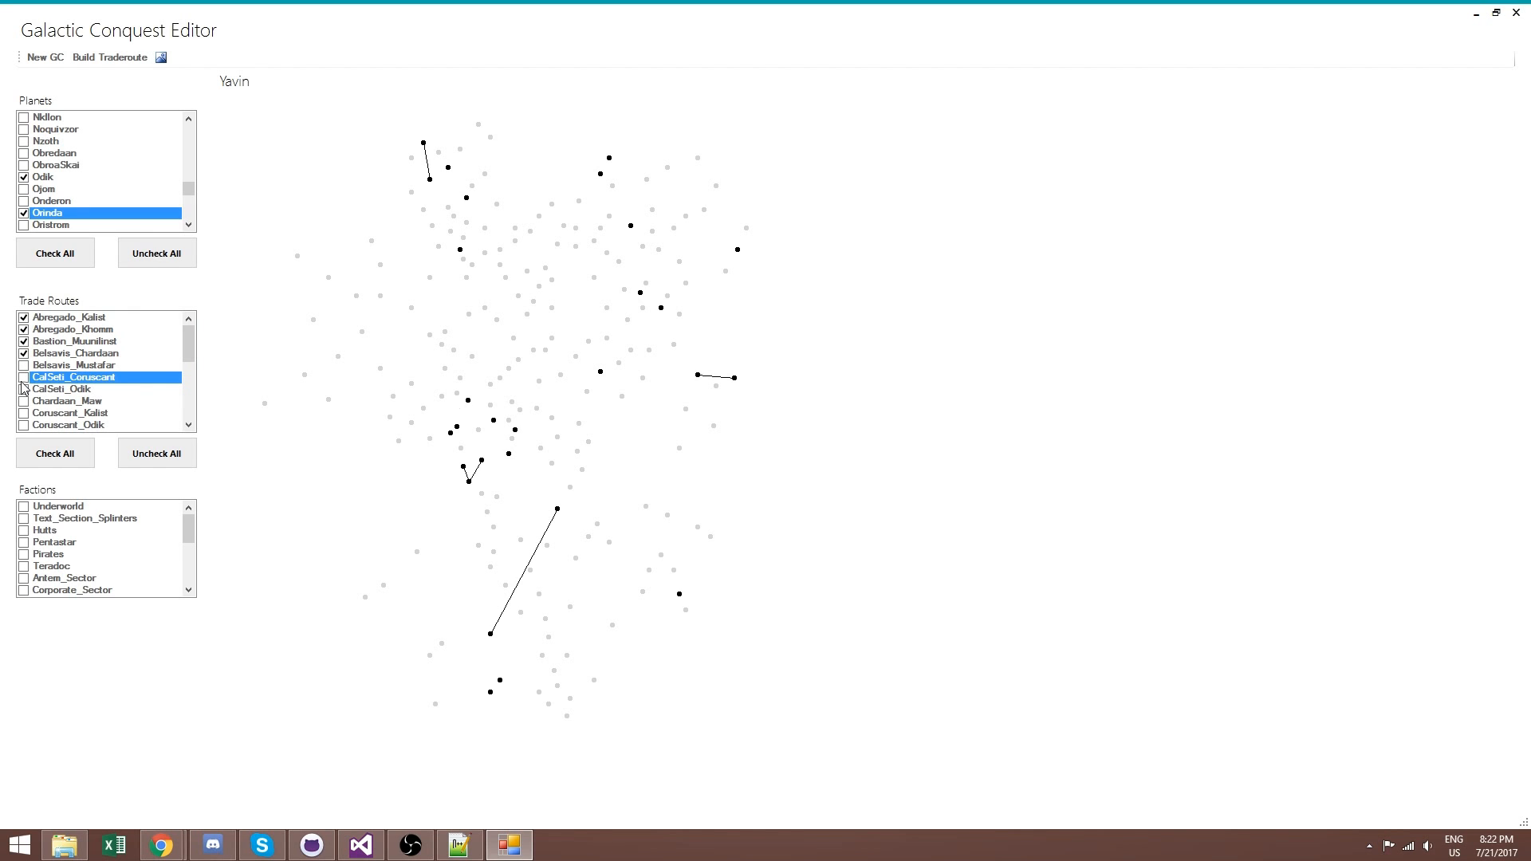
left_click(24, 390)
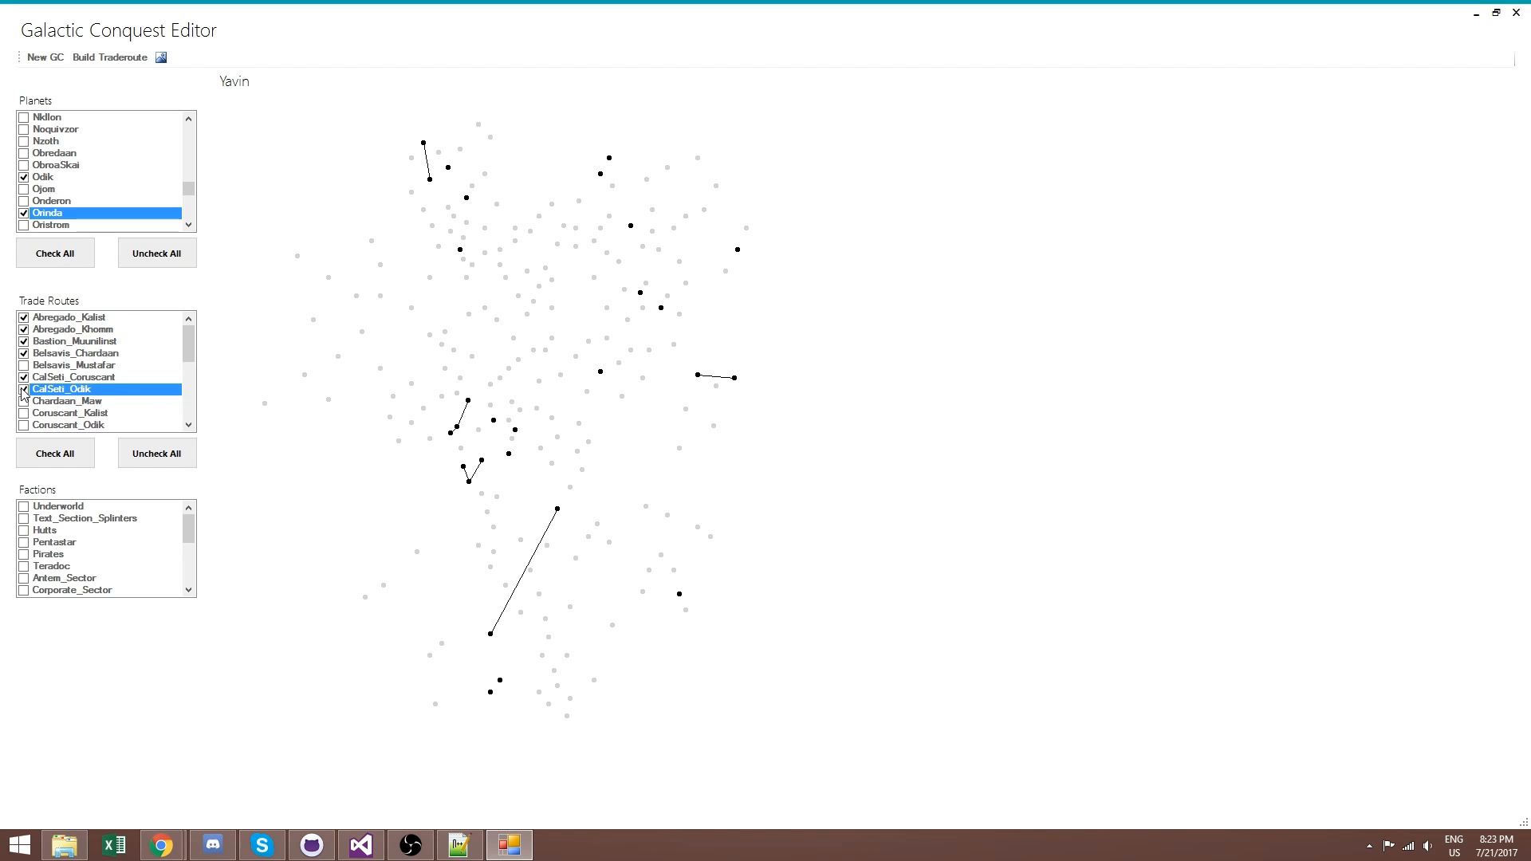
left_click(24, 402)
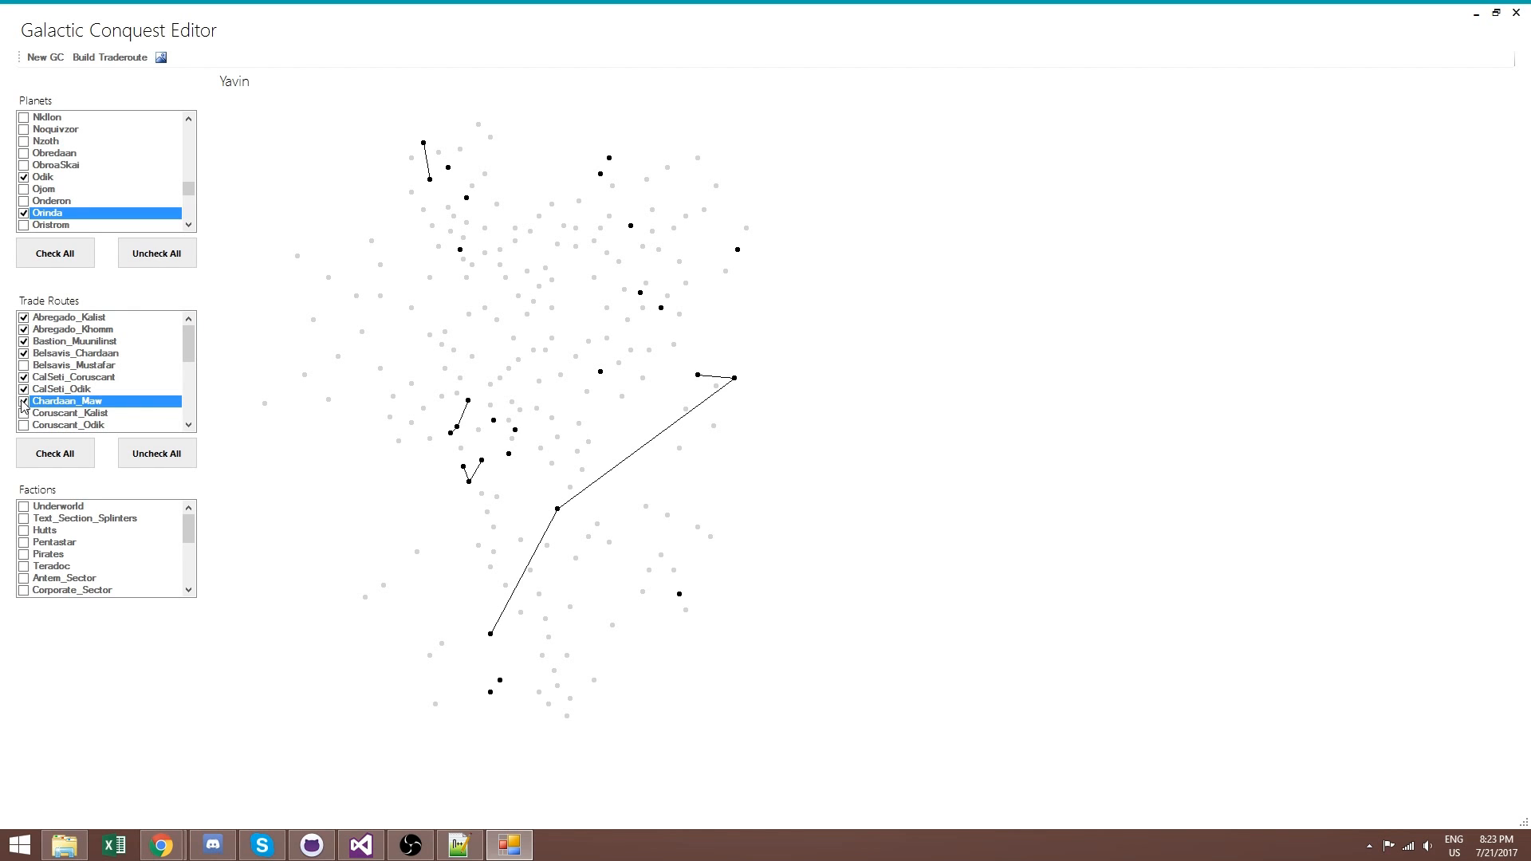
left_click(24, 414)
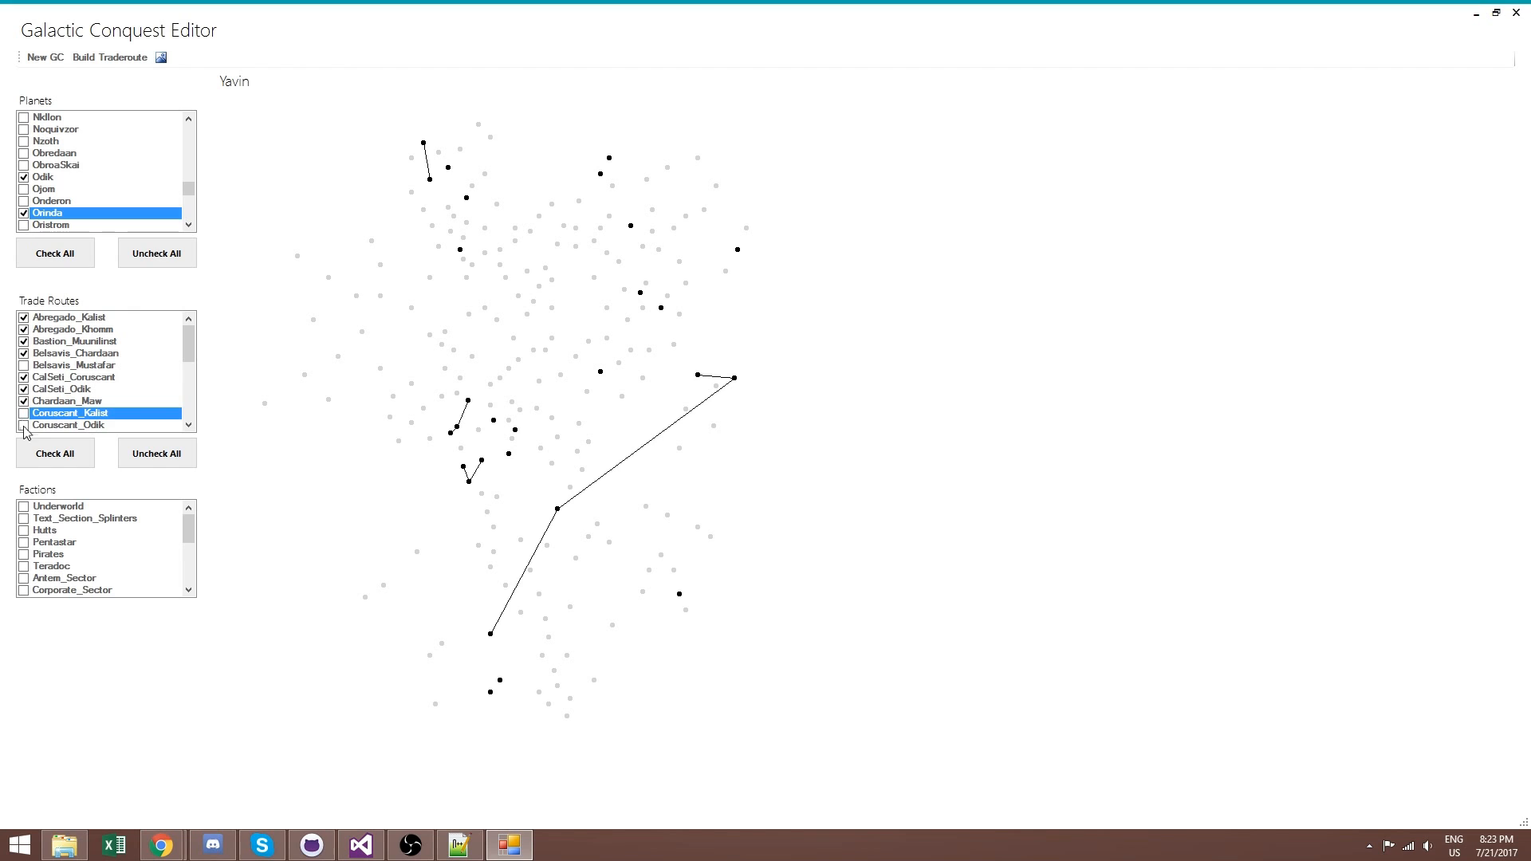
left_click(24, 425)
Enable the trade routes Coruscant_Tsoss, Dantooine_Muunilinst and Dantooine_Trasi
scroll(24, 423, "down", 1)
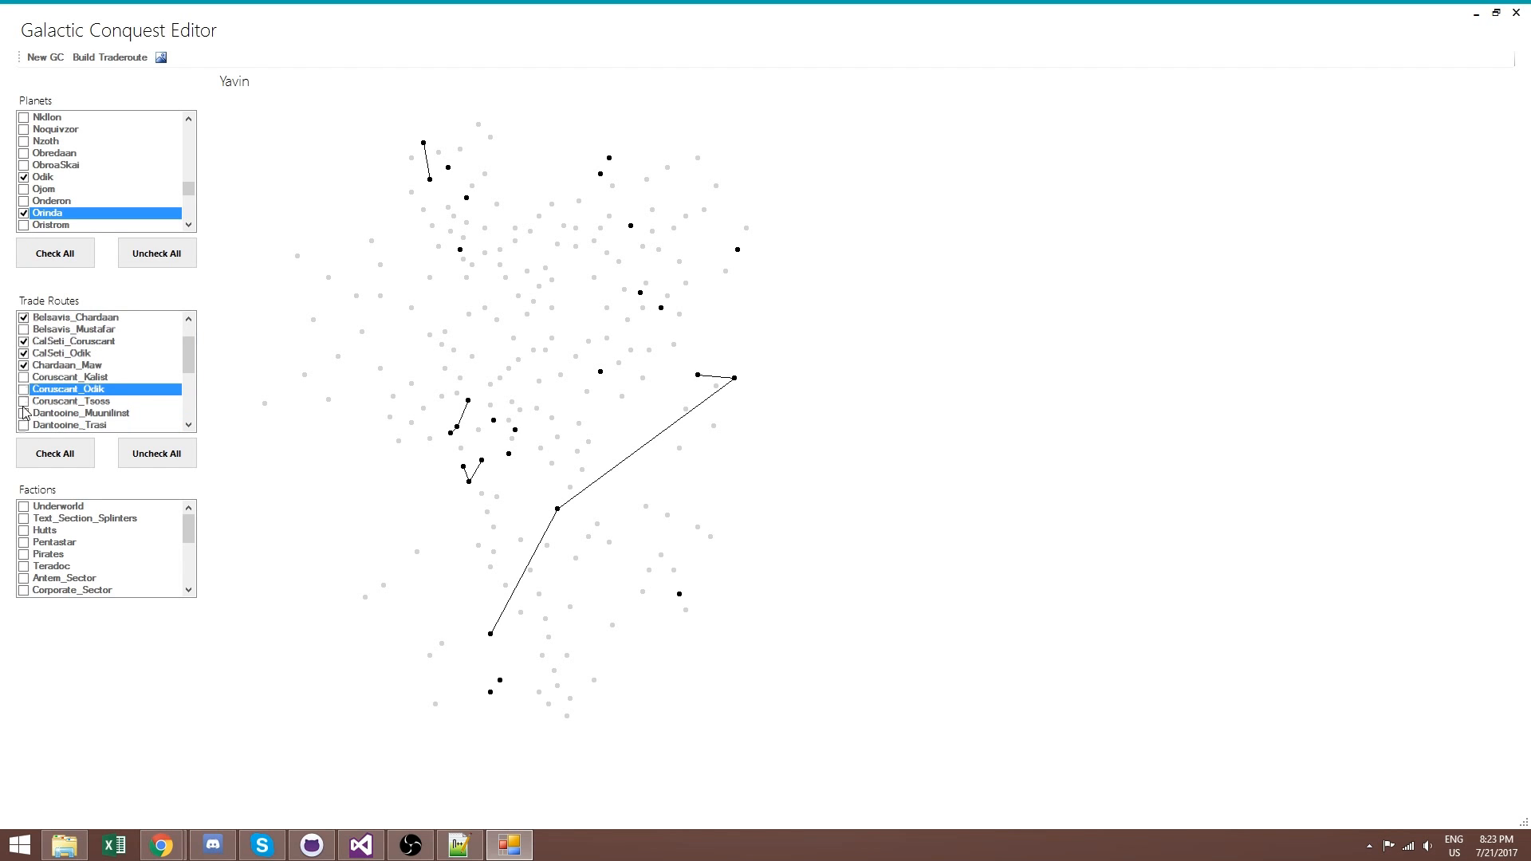
left_click(22, 402)
scroll(22, 407, "down", 1)
left_click(25, 378)
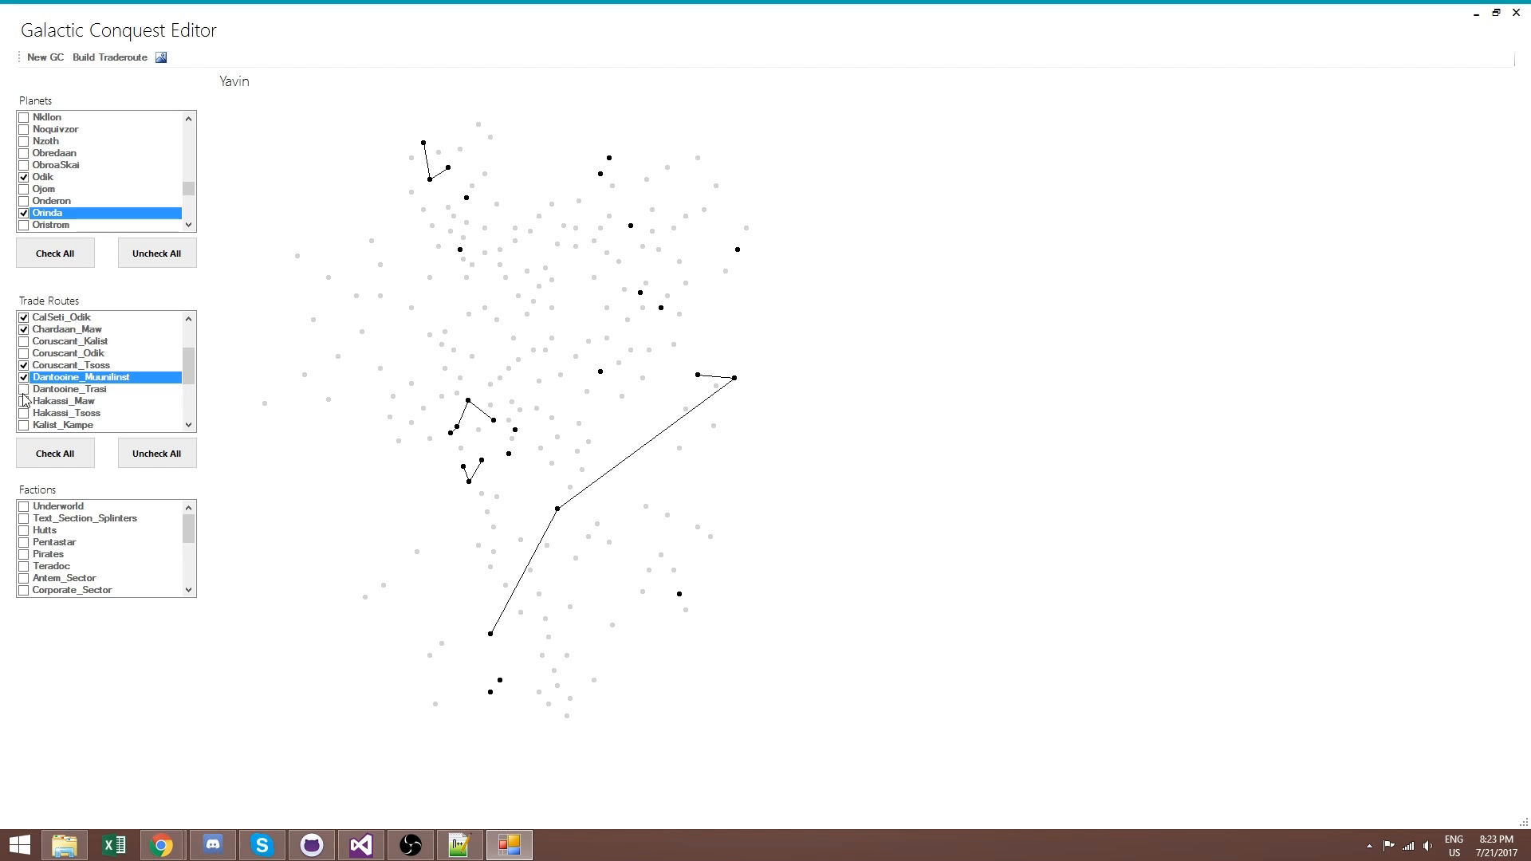
left_click(24, 391)
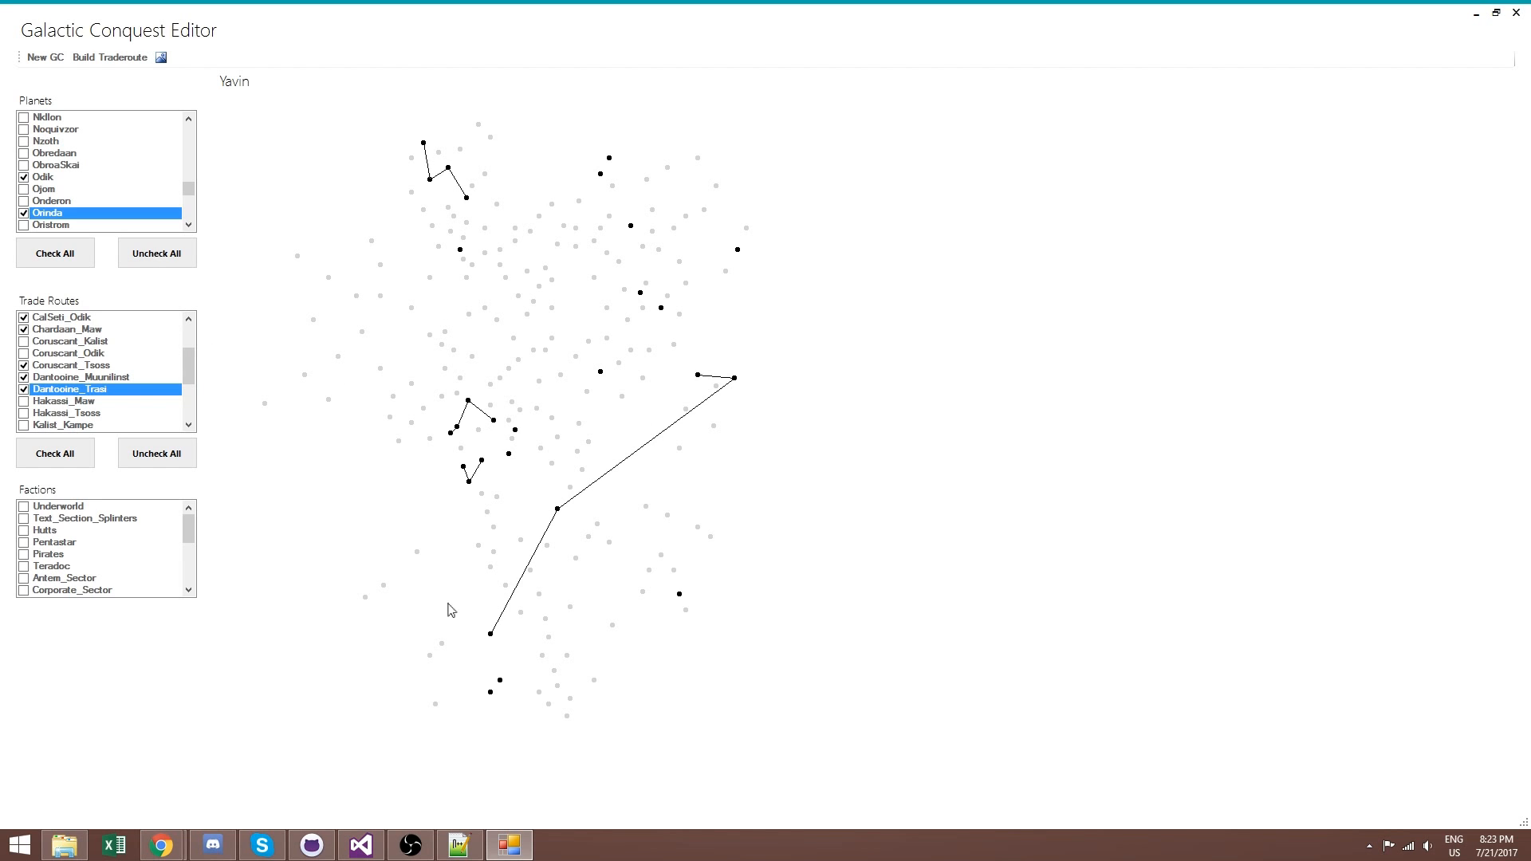
Enable the Hakassi_Tsoss trade route
left_click(24, 405)
left_click(25, 405)
left_click(25, 405)
double_click(25, 413)
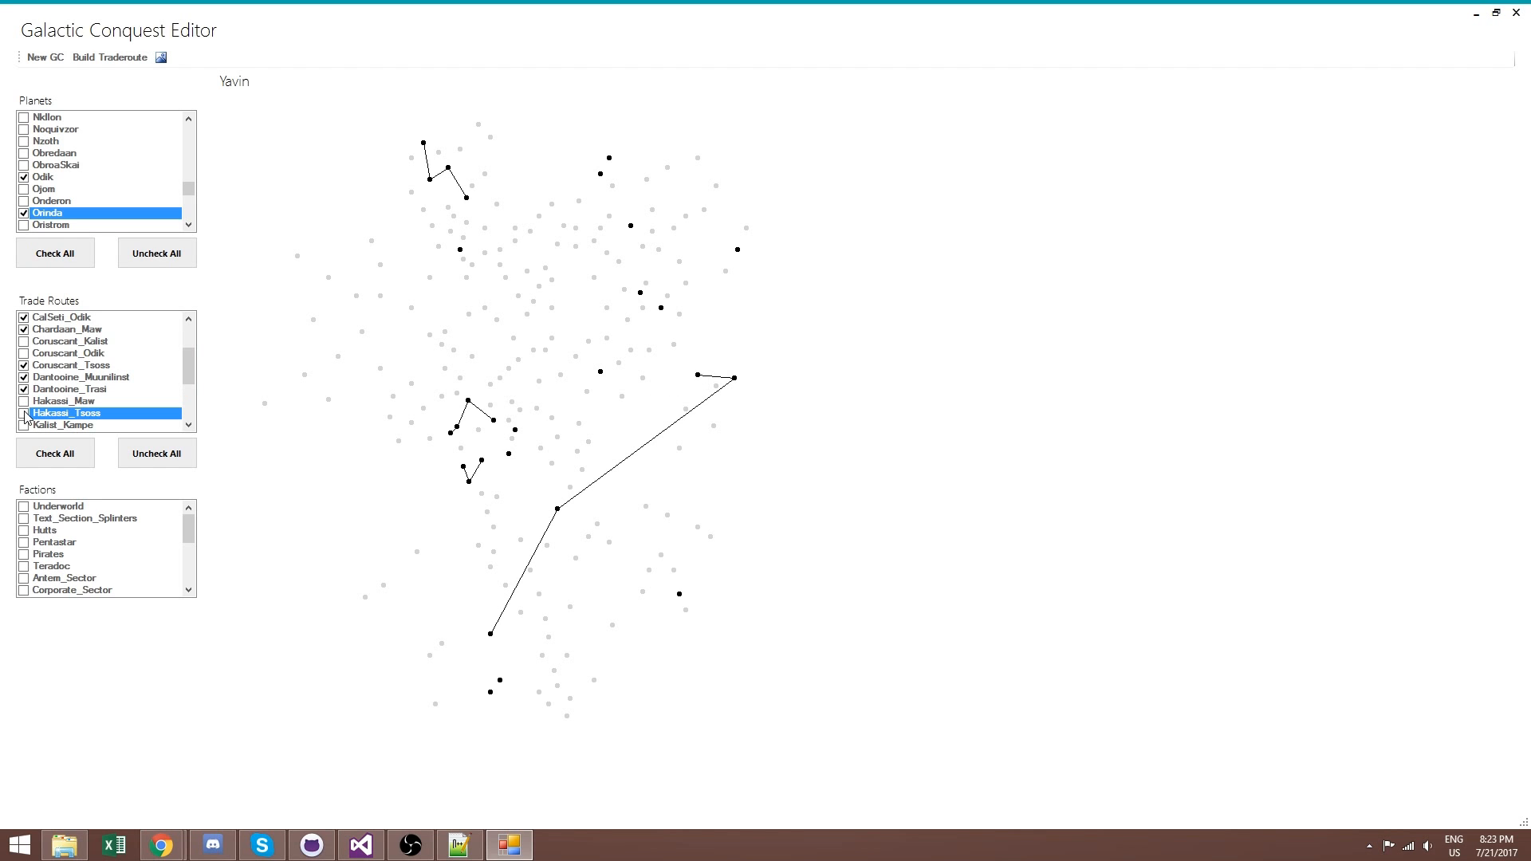
Try the Hakassi_Maw and Kalist_Kampe trade routes on the galaxy map
left_click(25, 429)
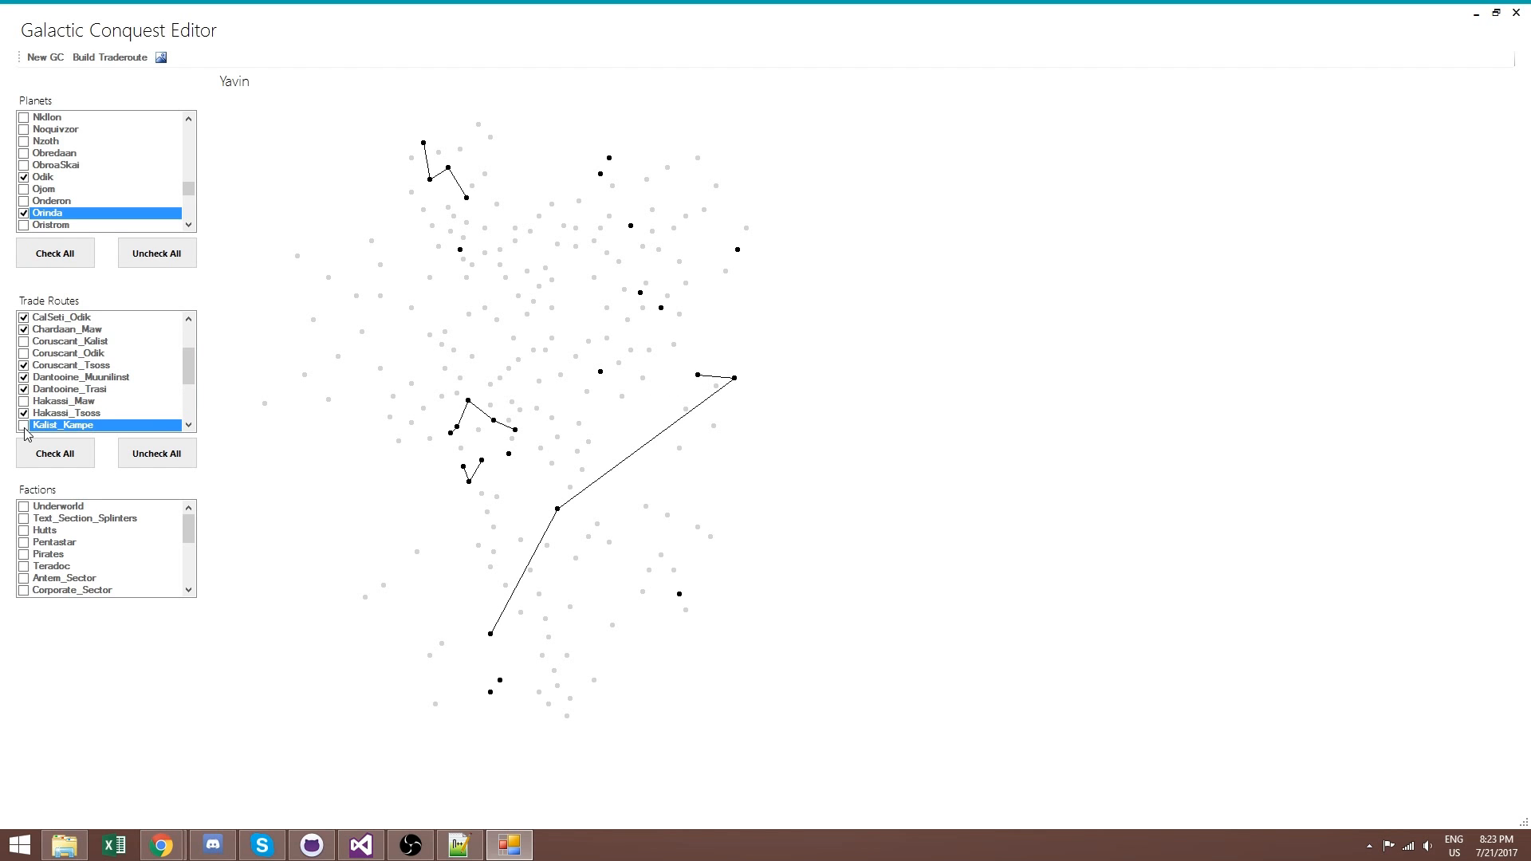
scroll(26, 432, "down", 1)
left_click(24, 369)
left_click(24, 369)
scroll(24, 372, "down", 1)
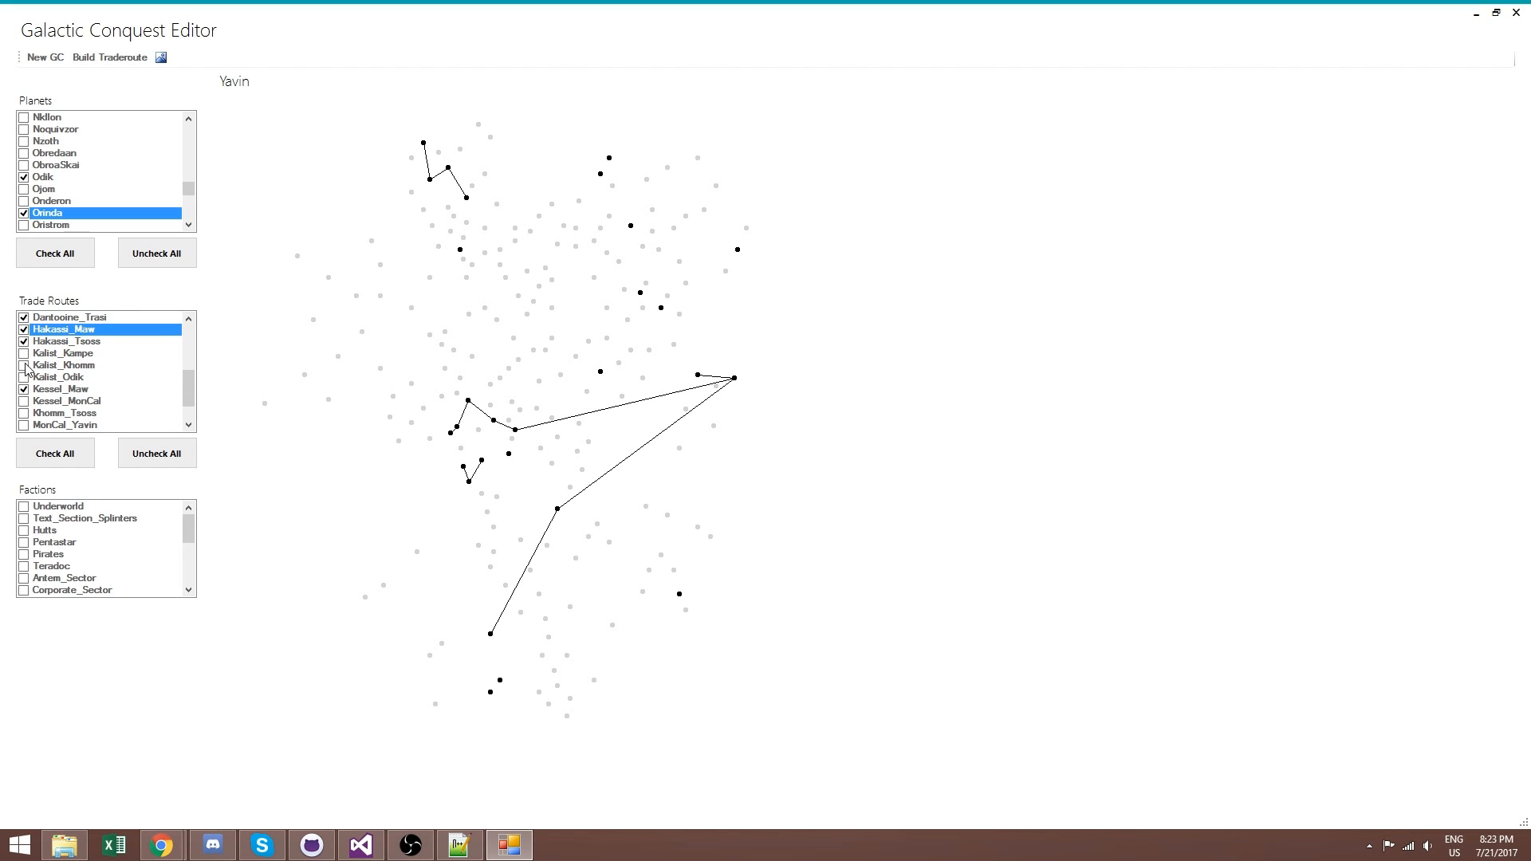
left_click(24, 330)
left_click(25, 353)
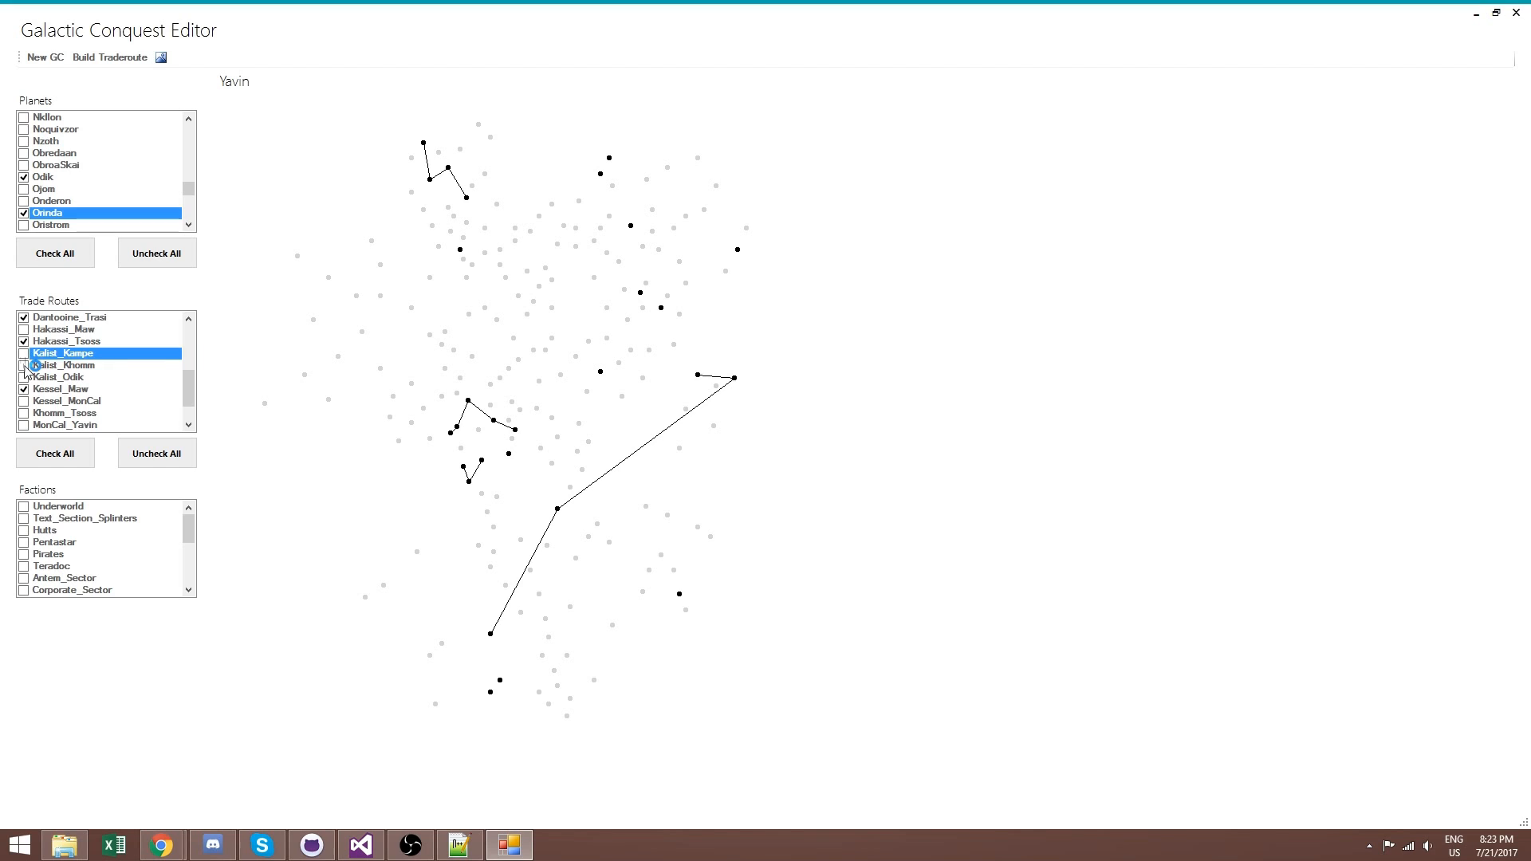
Enable the trade routes Kalist_Khomm, Kalist_Odik, Kessel_MonCal, Khomm_Tsoss and MonCal_Yavin
left_click(25, 367)
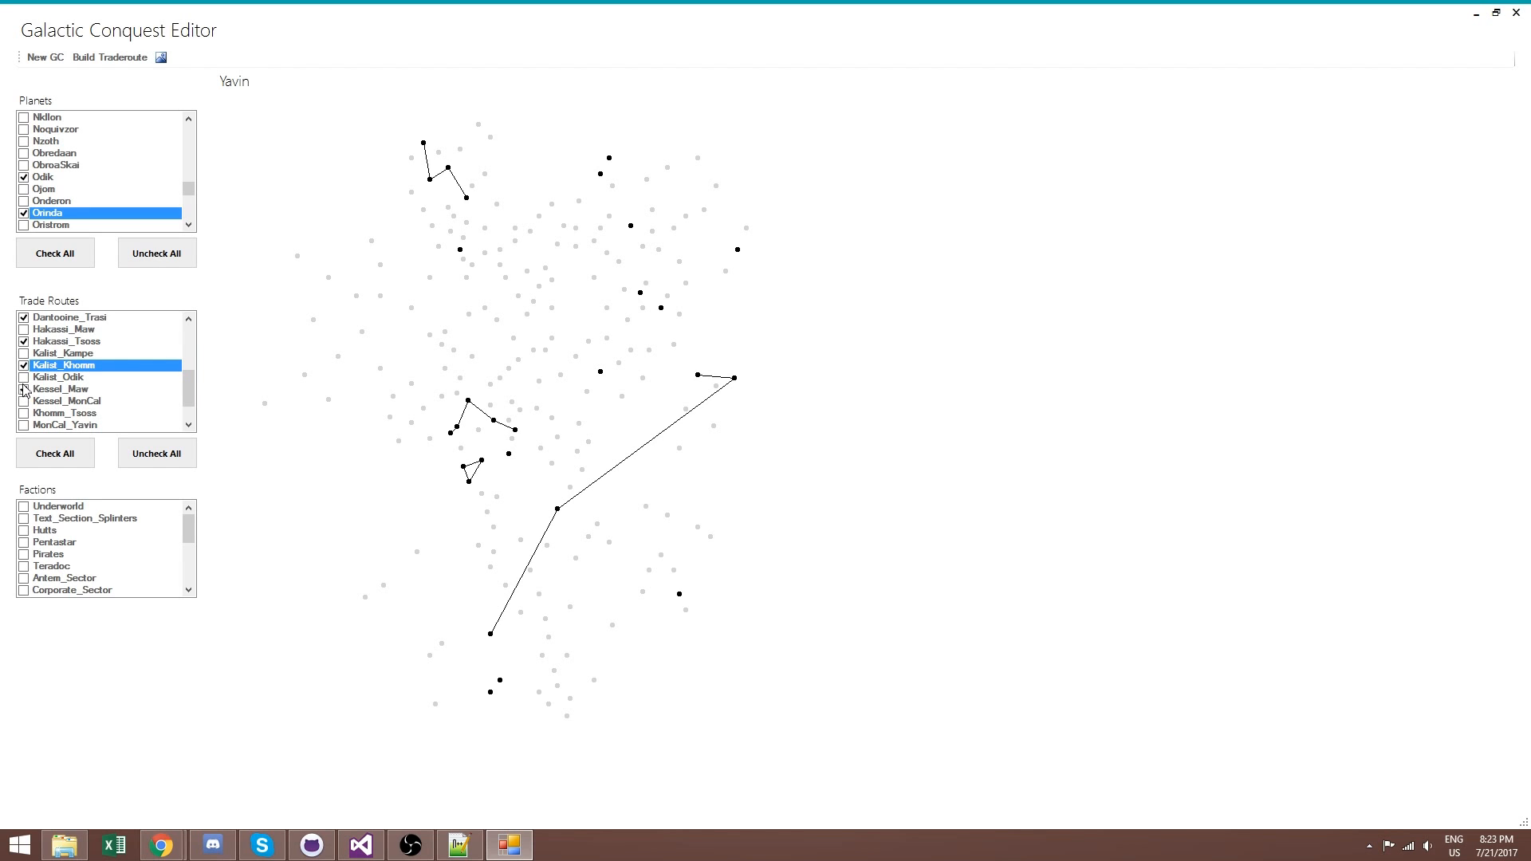
left_click(24, 378)
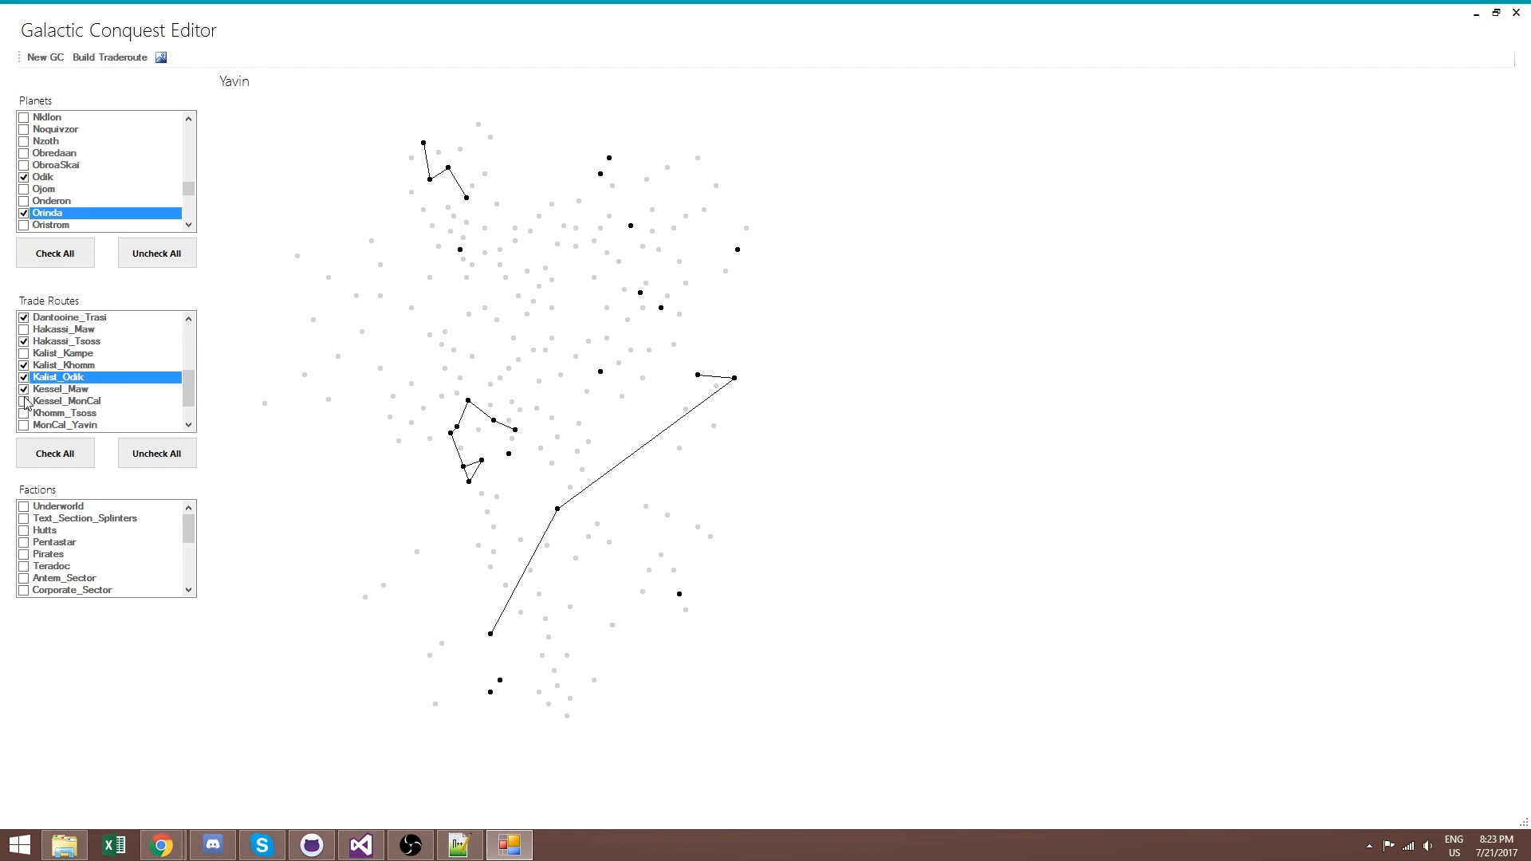
left_click(24, 401)
left_click(24, 414)
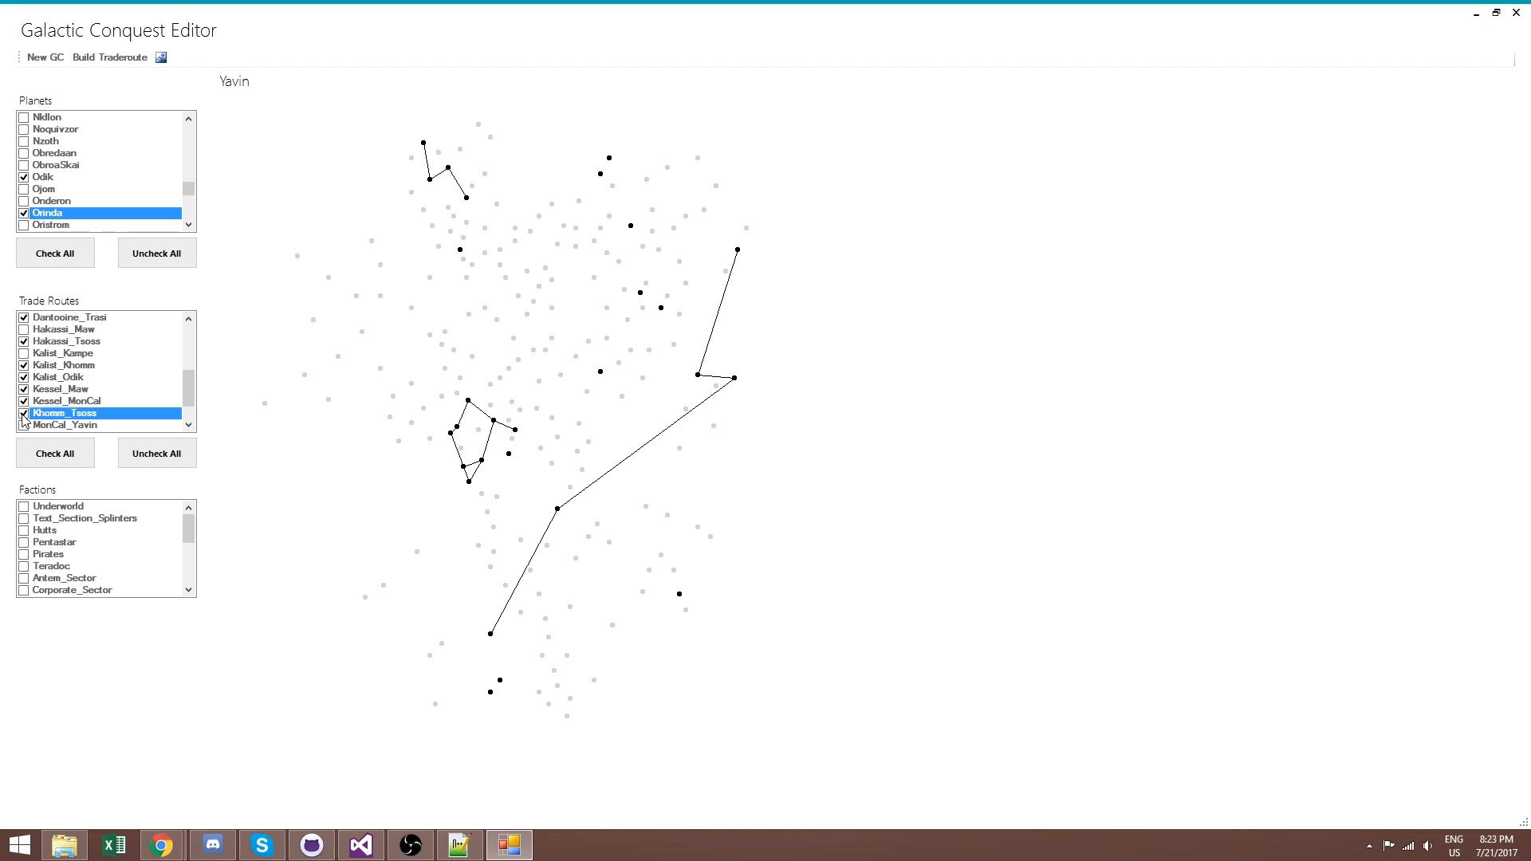
left_click(24, 426)
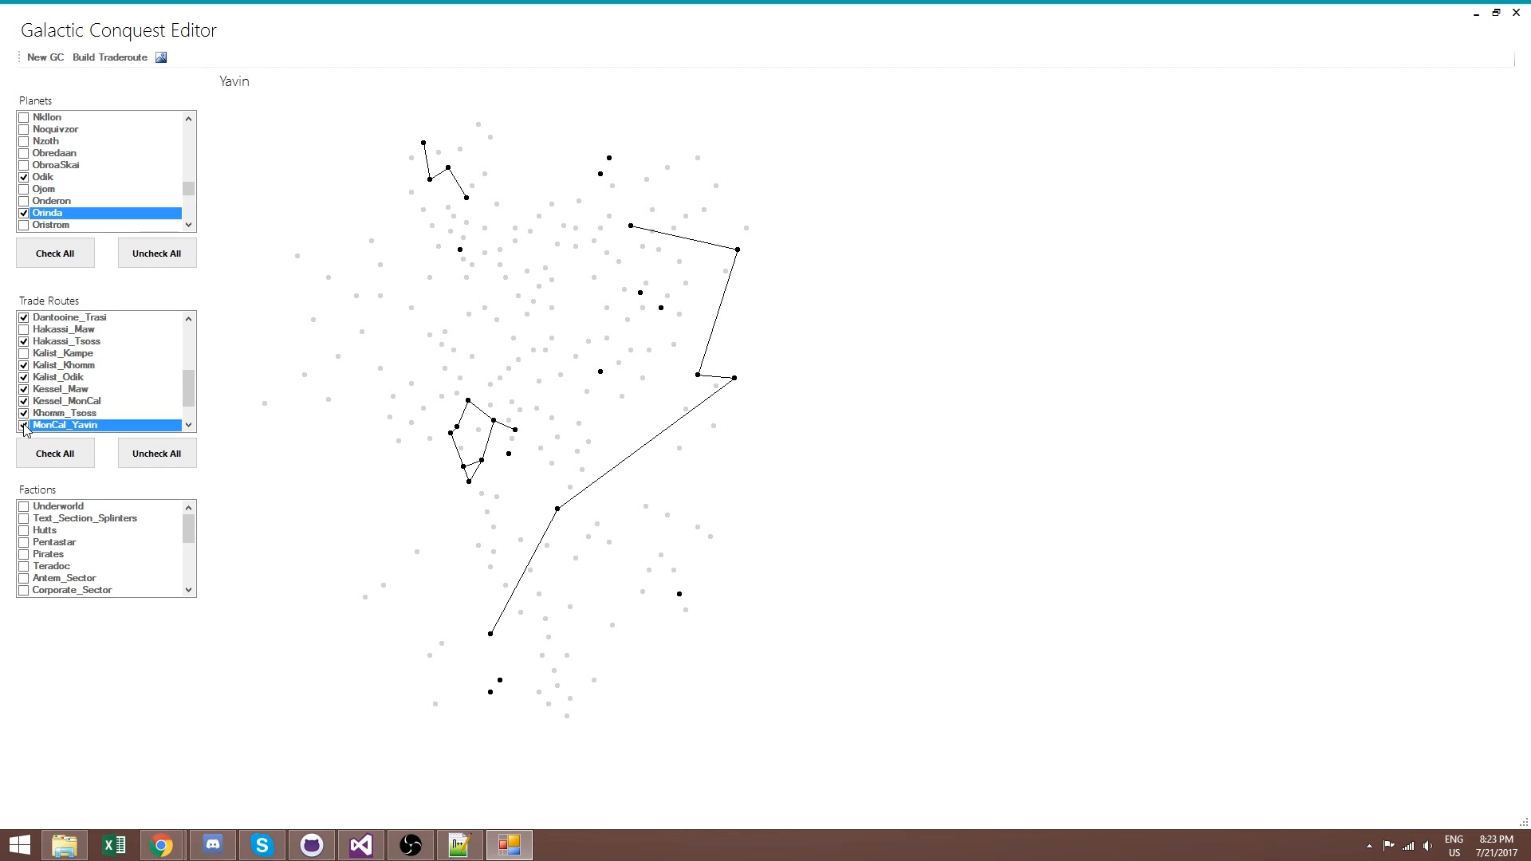
scroll(22, 403, "down", 1)
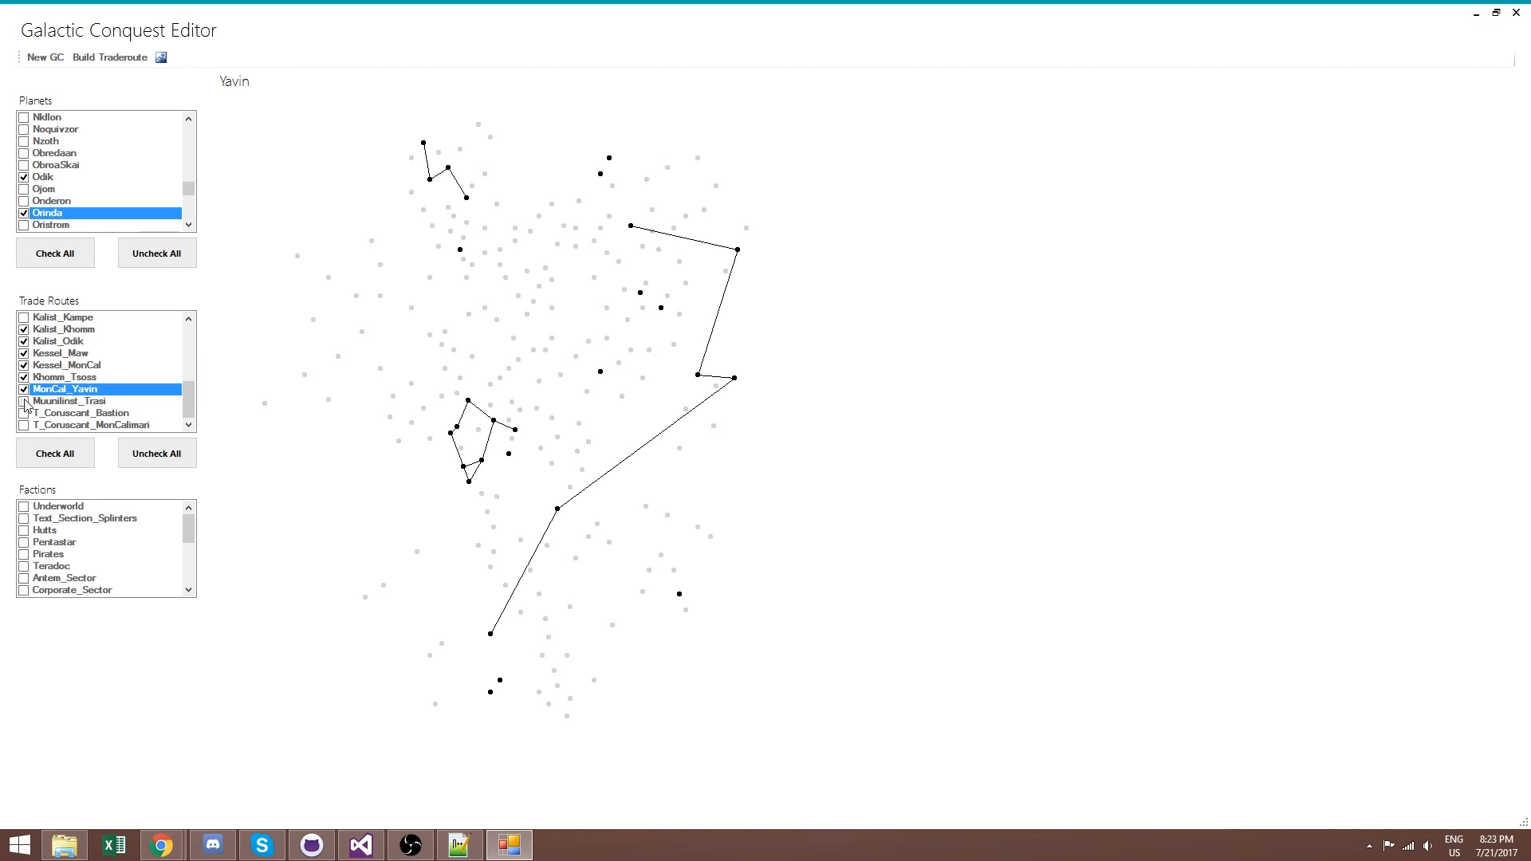
left_click(24, 402)
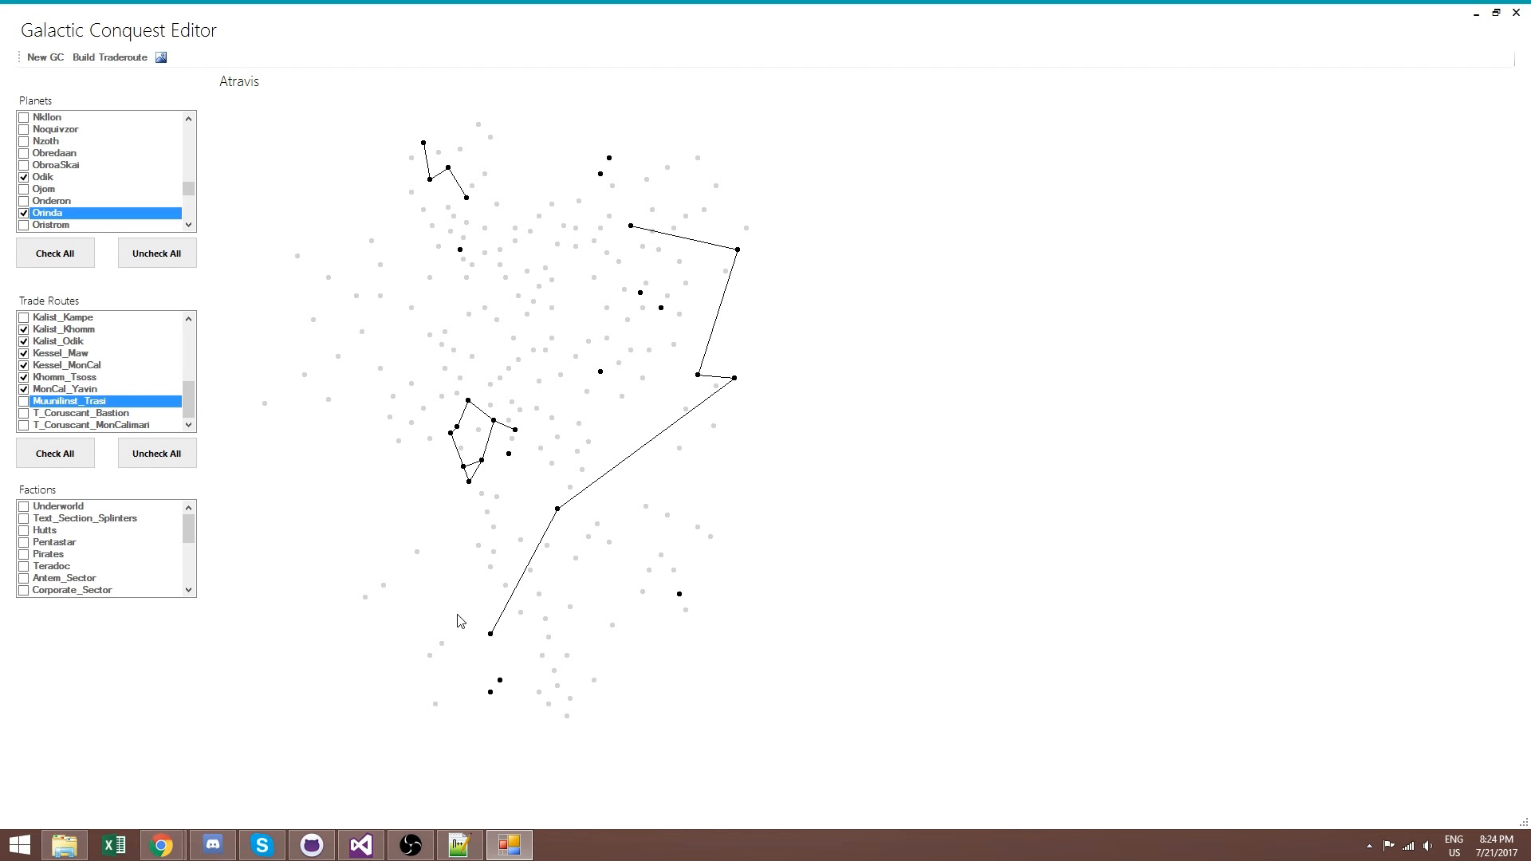
left_click(109, 58)
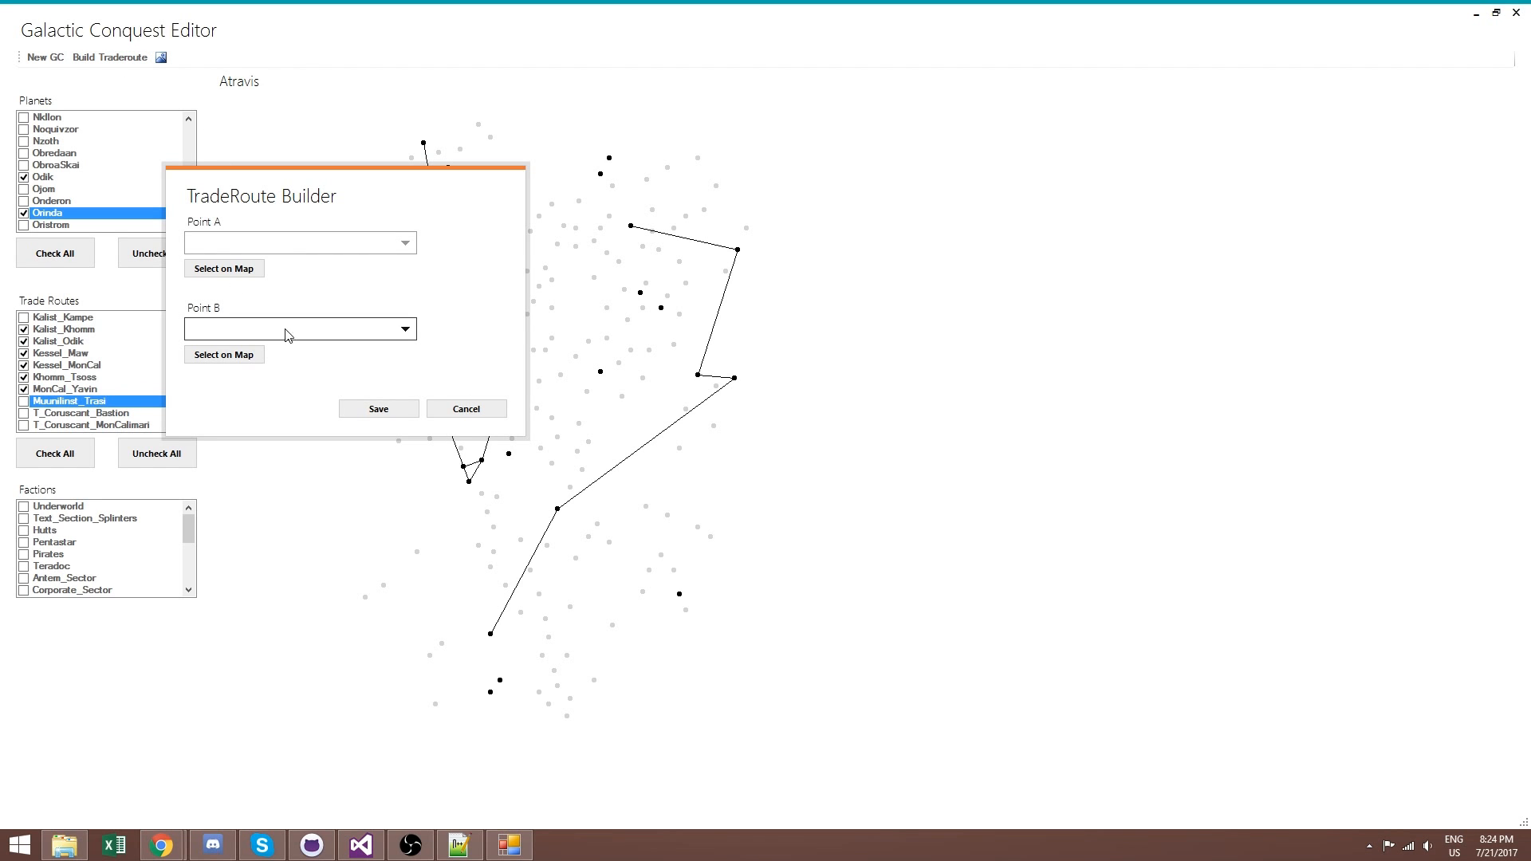
left_click(491, 634)
left_click(461, 399)
left_click(463, 409)
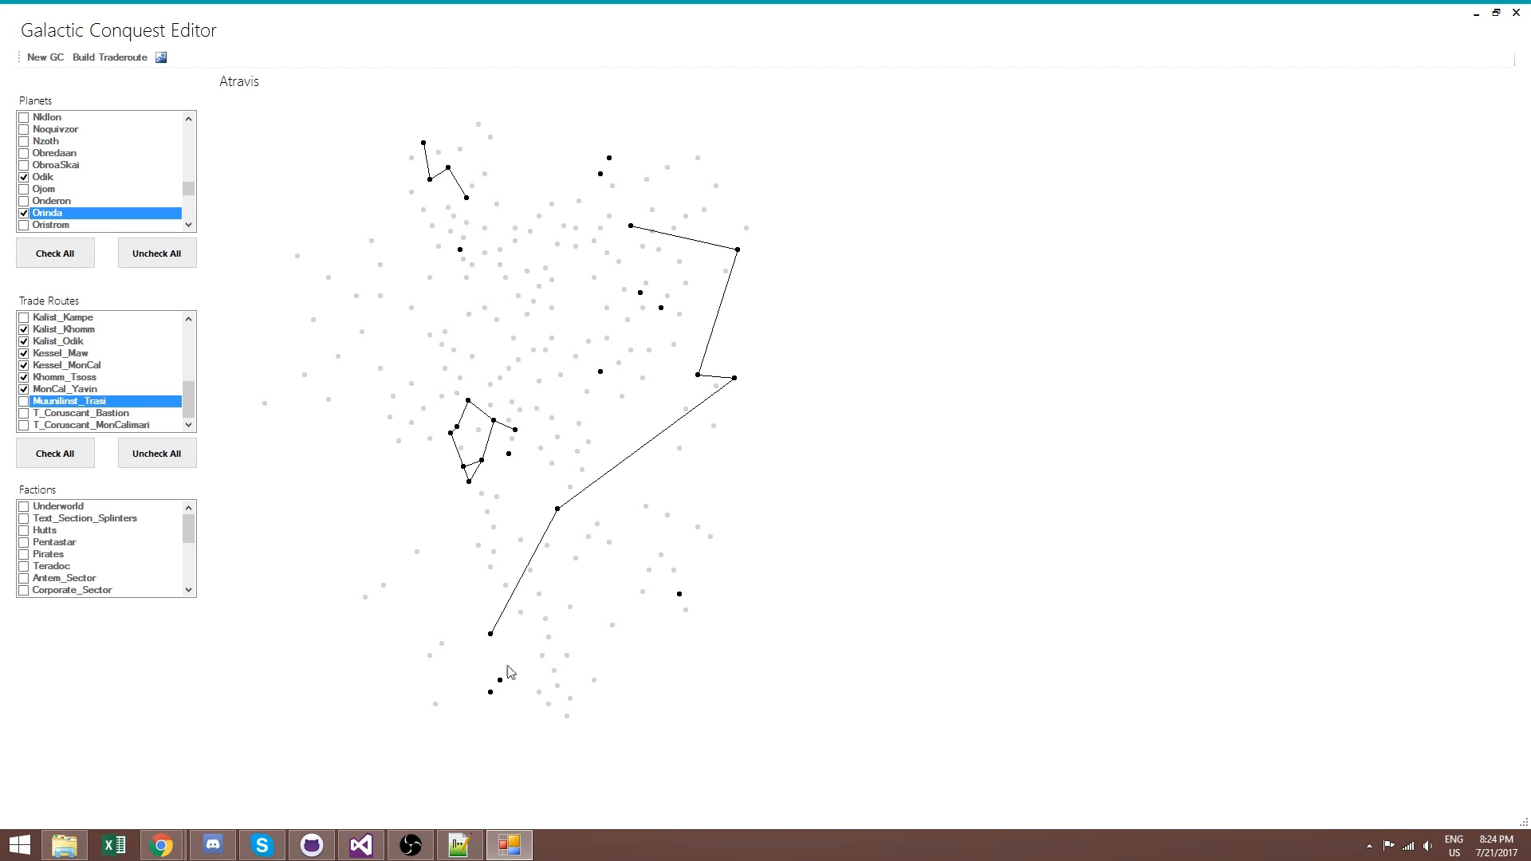
Build a trade route from Atravis to Belsavis and enable it in the conquest
left_click(139, 58)
left_click(79, 123)
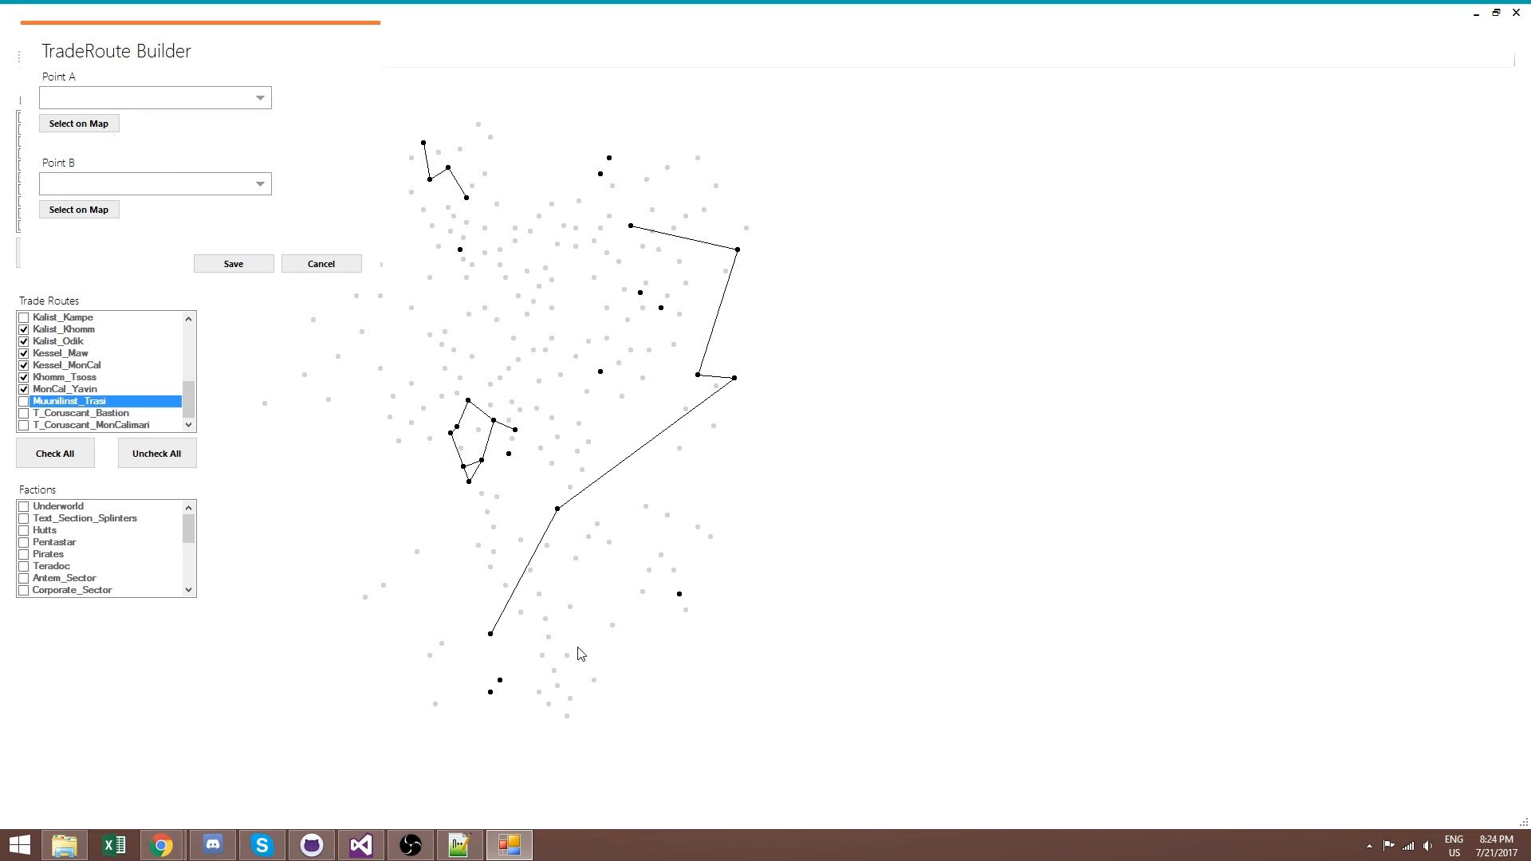
left_click(500, 682)
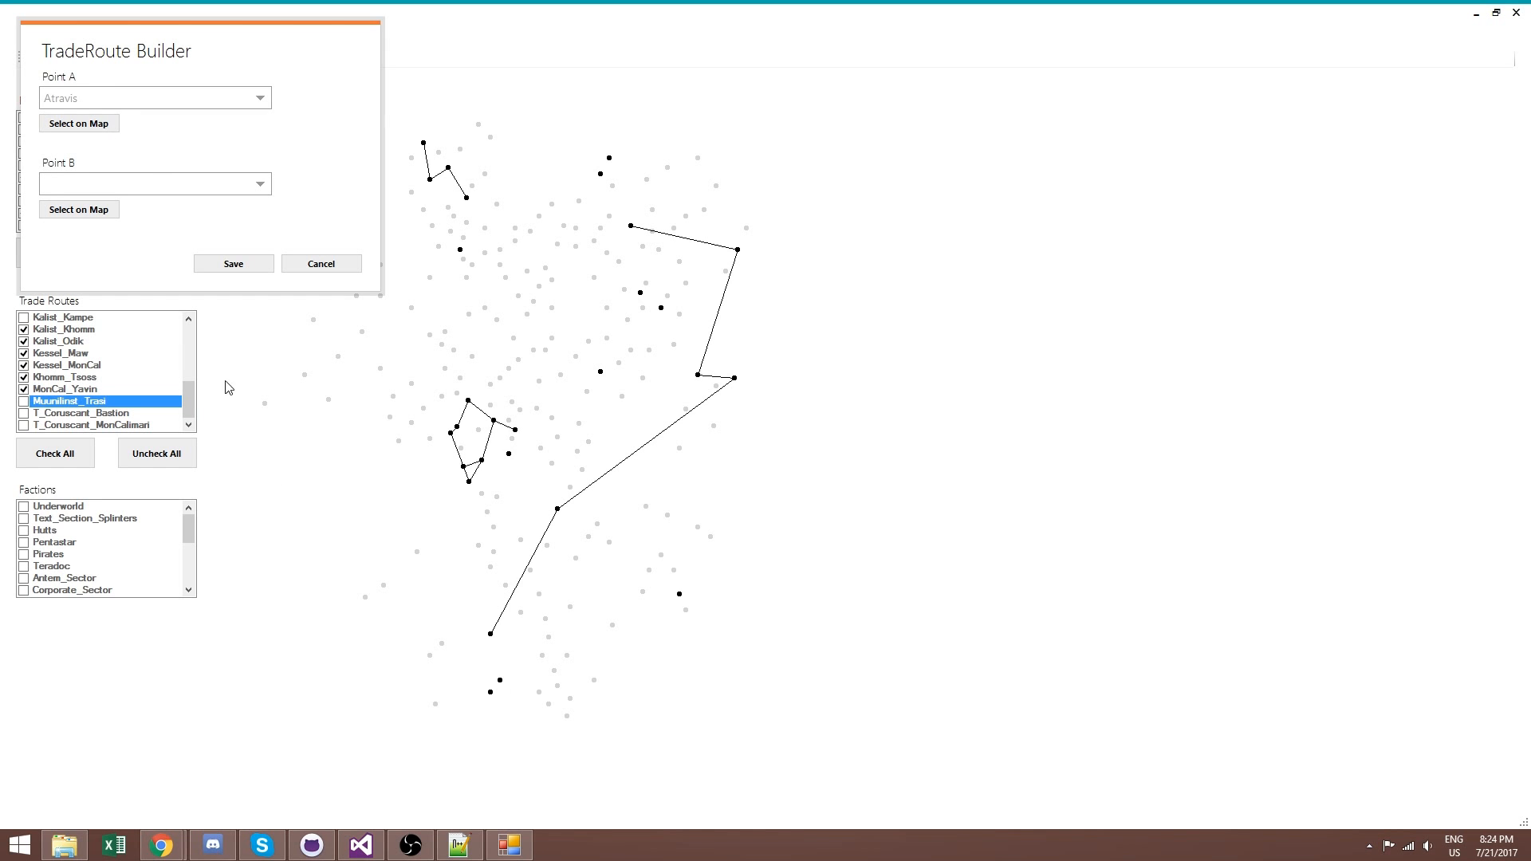
left_click(83, 210)
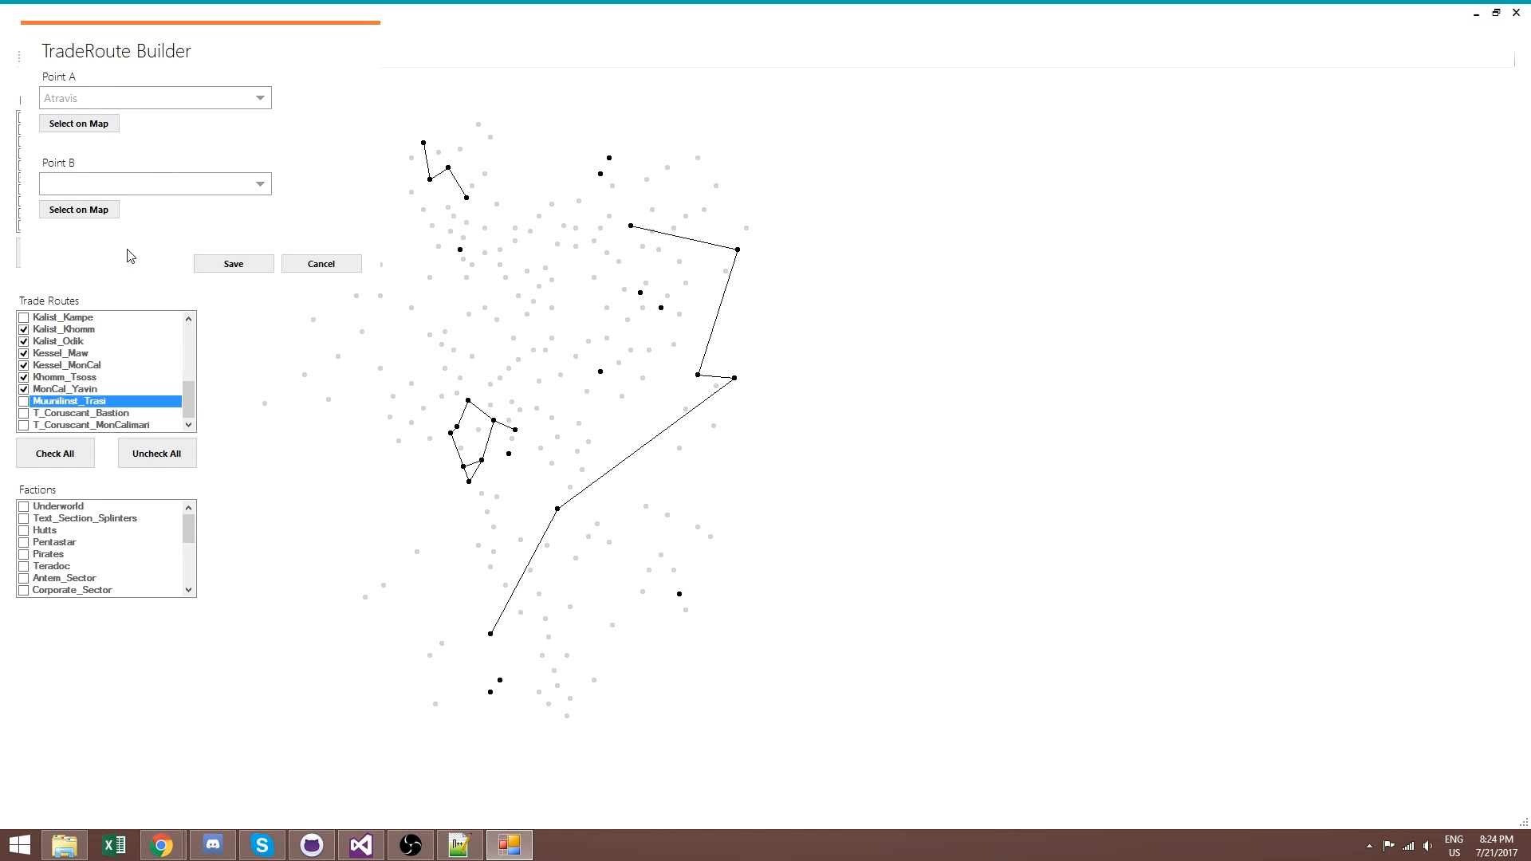
left_click(491, 635)
left_click(236, 265)
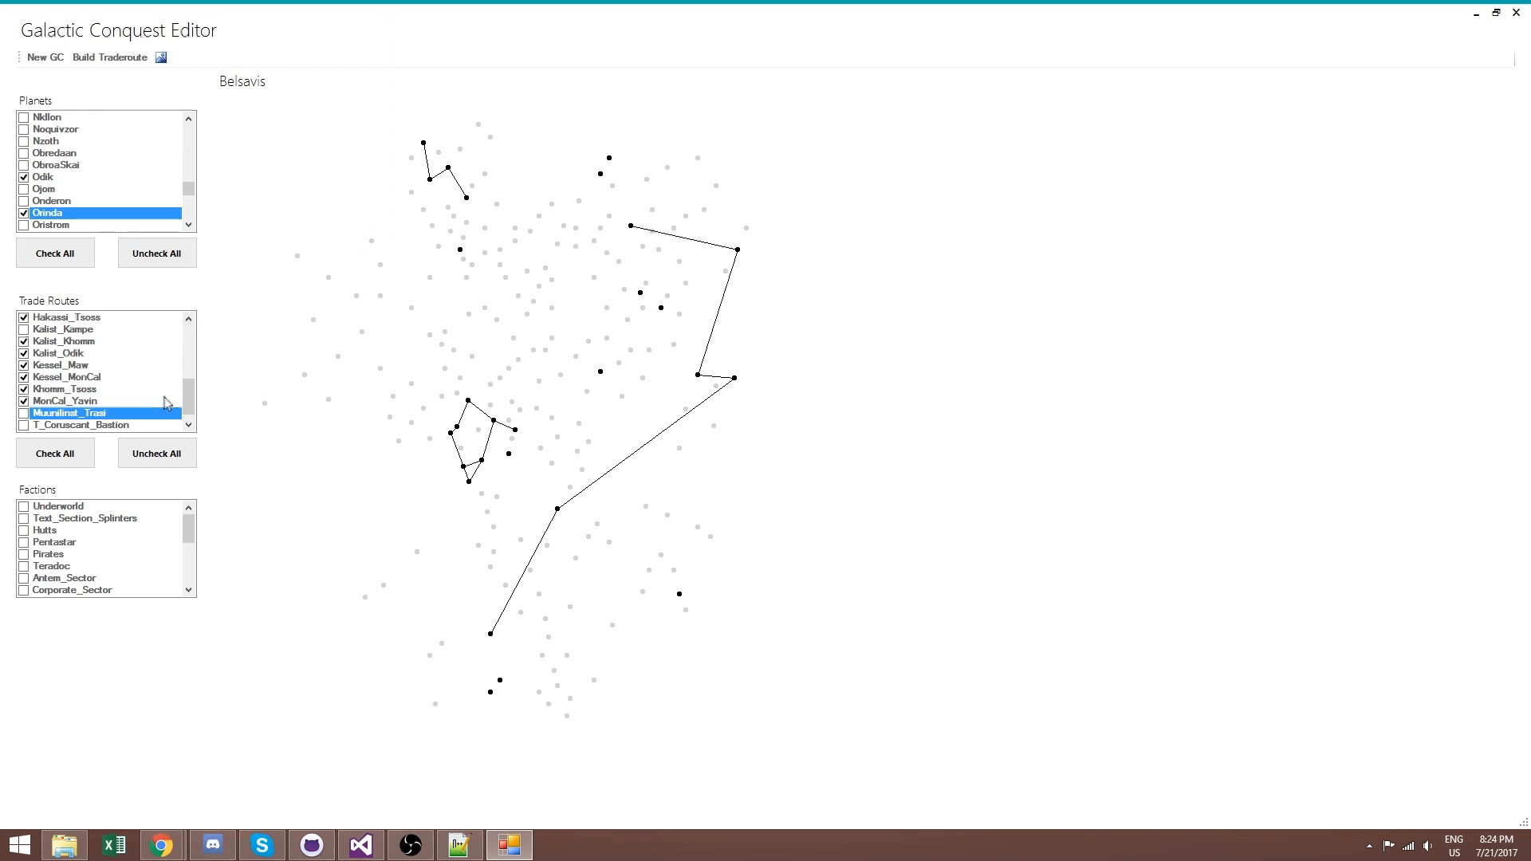
left_click_drag(188, 396, 188, 343)
left_click(42, 347)
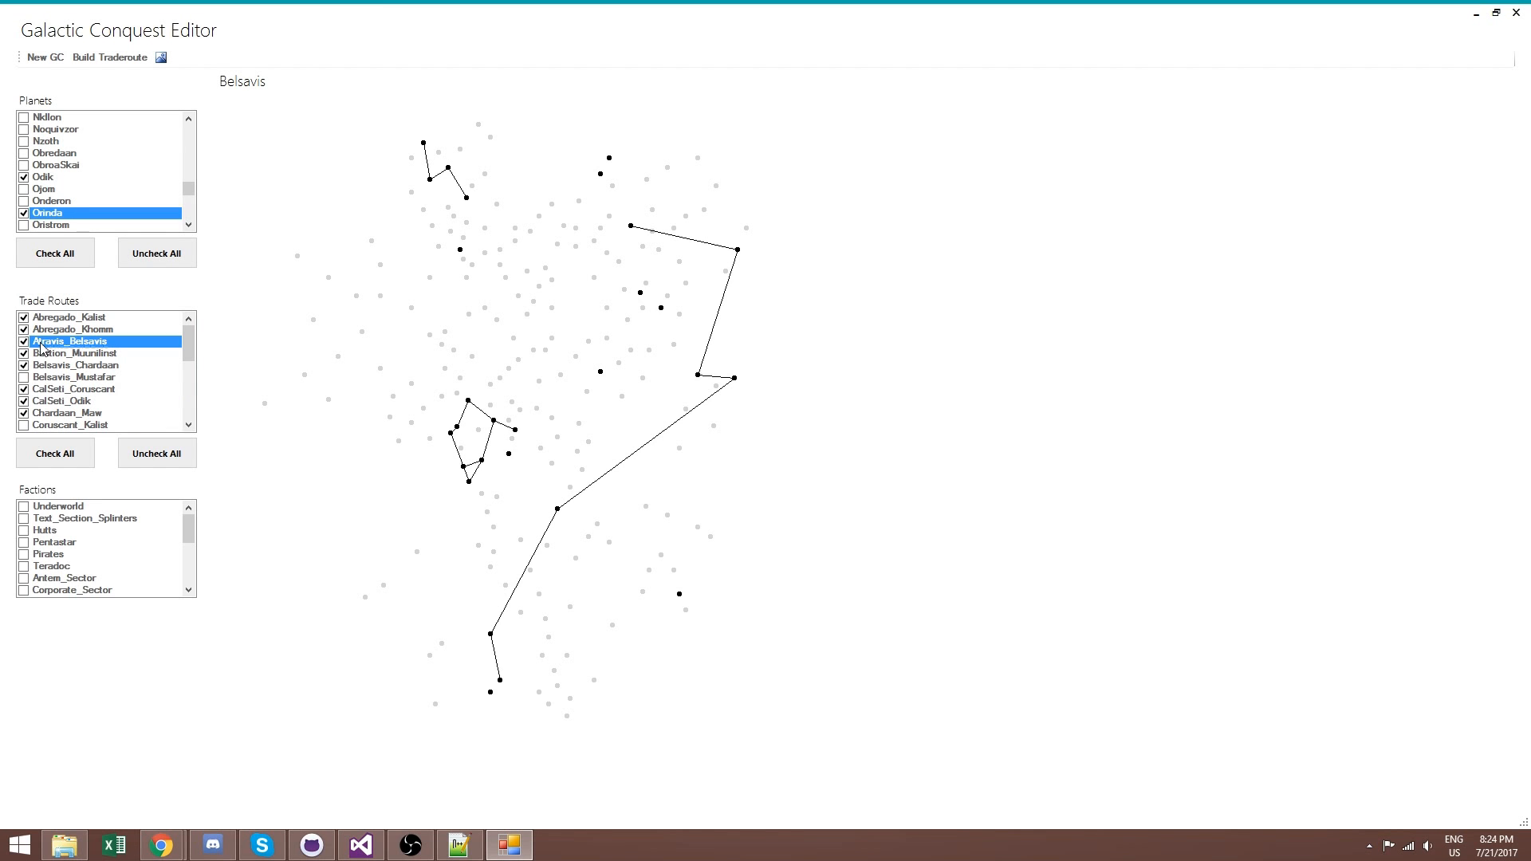
Build a trade route from Atravis to Mustafar and enable it in the conquest
left_click(491, 692)
left_click(110, 57)
left_click(140, 174)
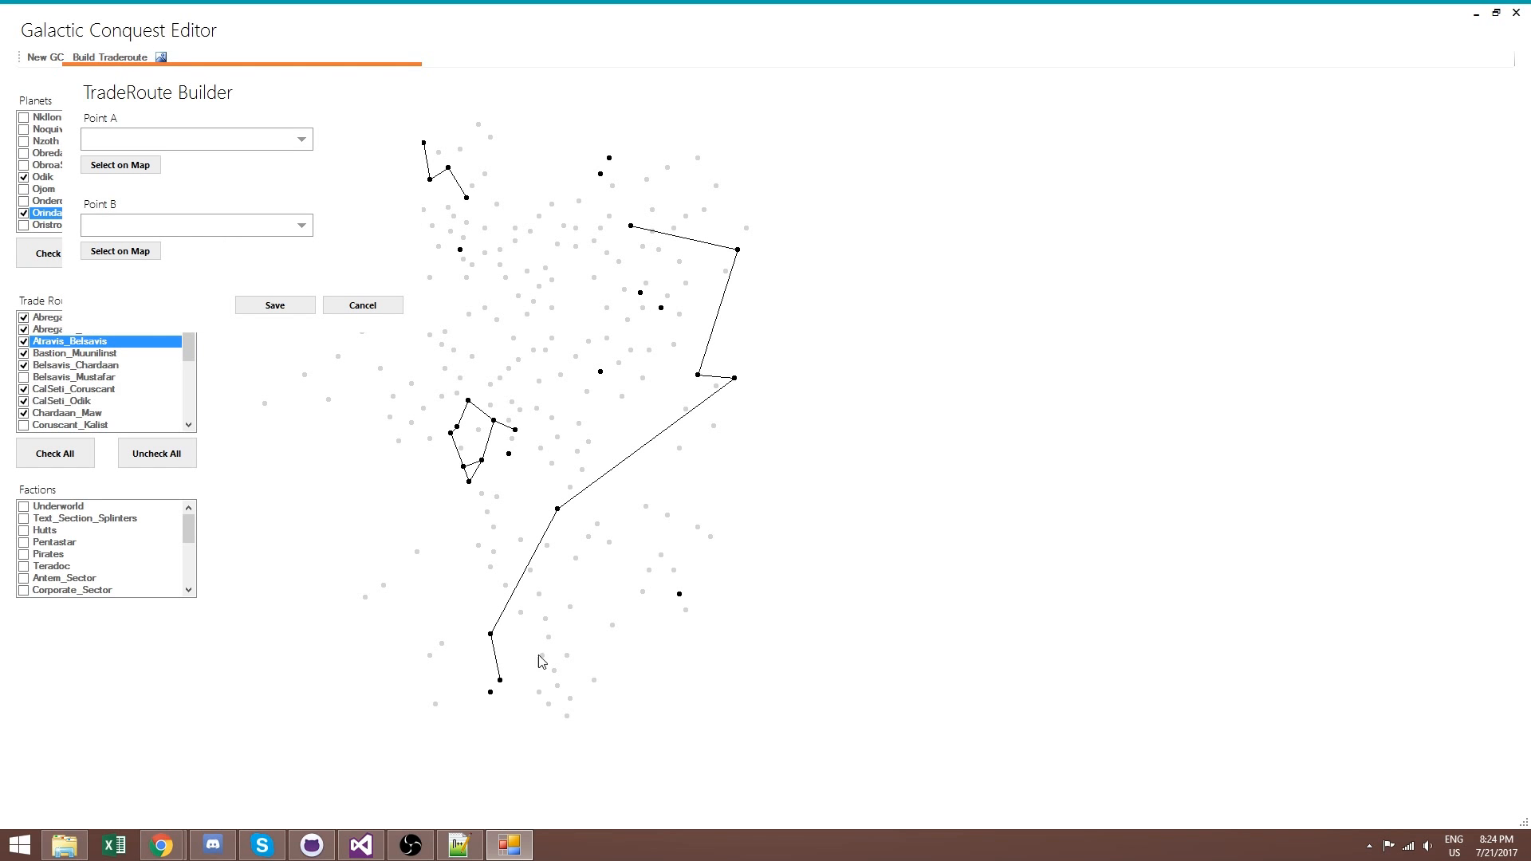
left_click(500, 680)
left_click(132, 257)
left_click(491, 693)
left_click(275, 305)
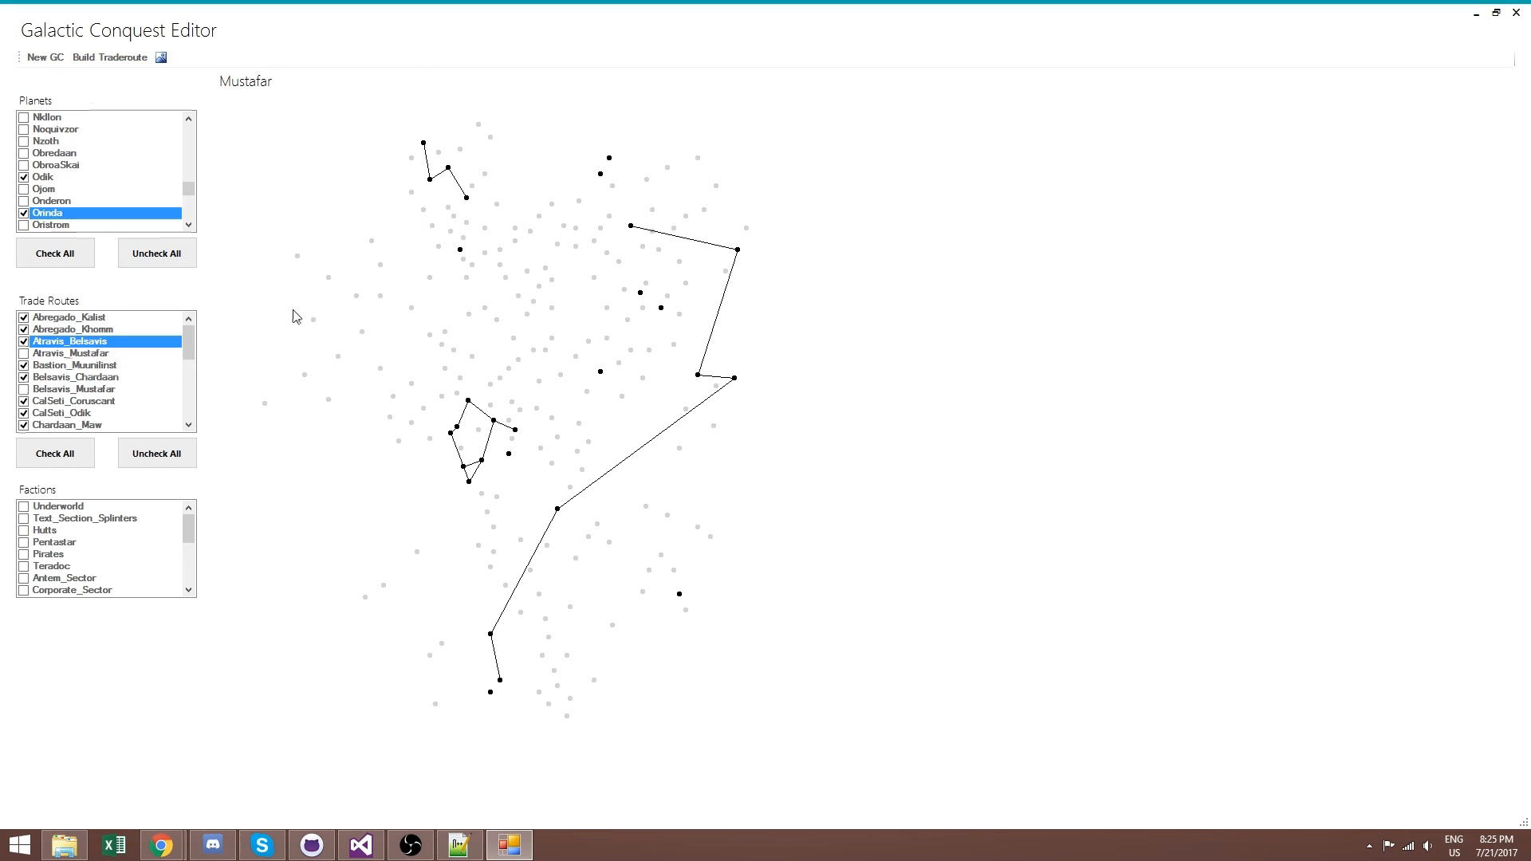
left_click(24, 354)
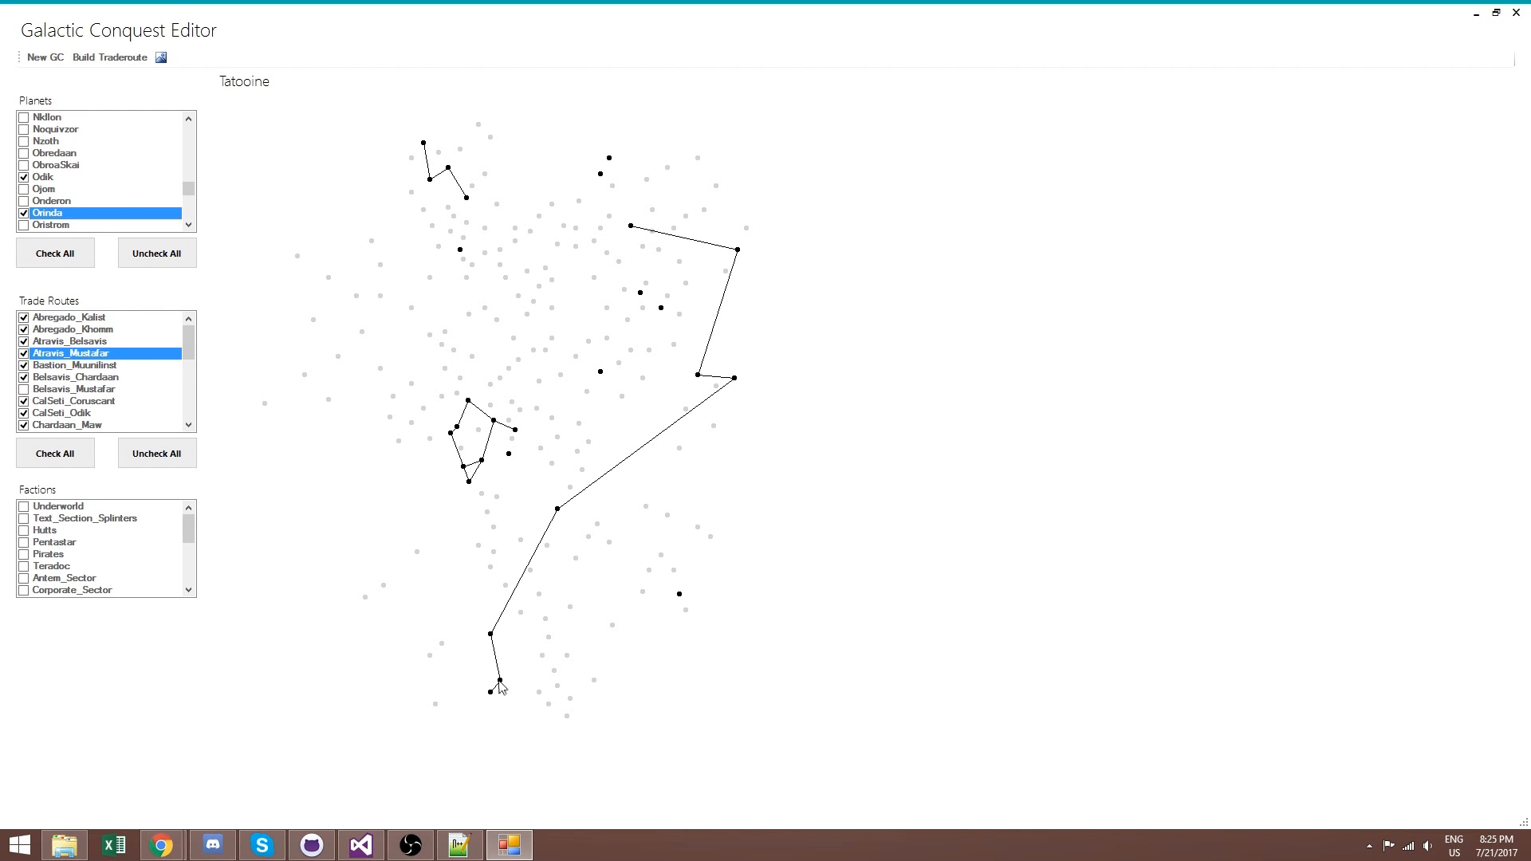
Build a trade route from Atravis to Tatooine and enable it in the conquest
left_click(87, 58)
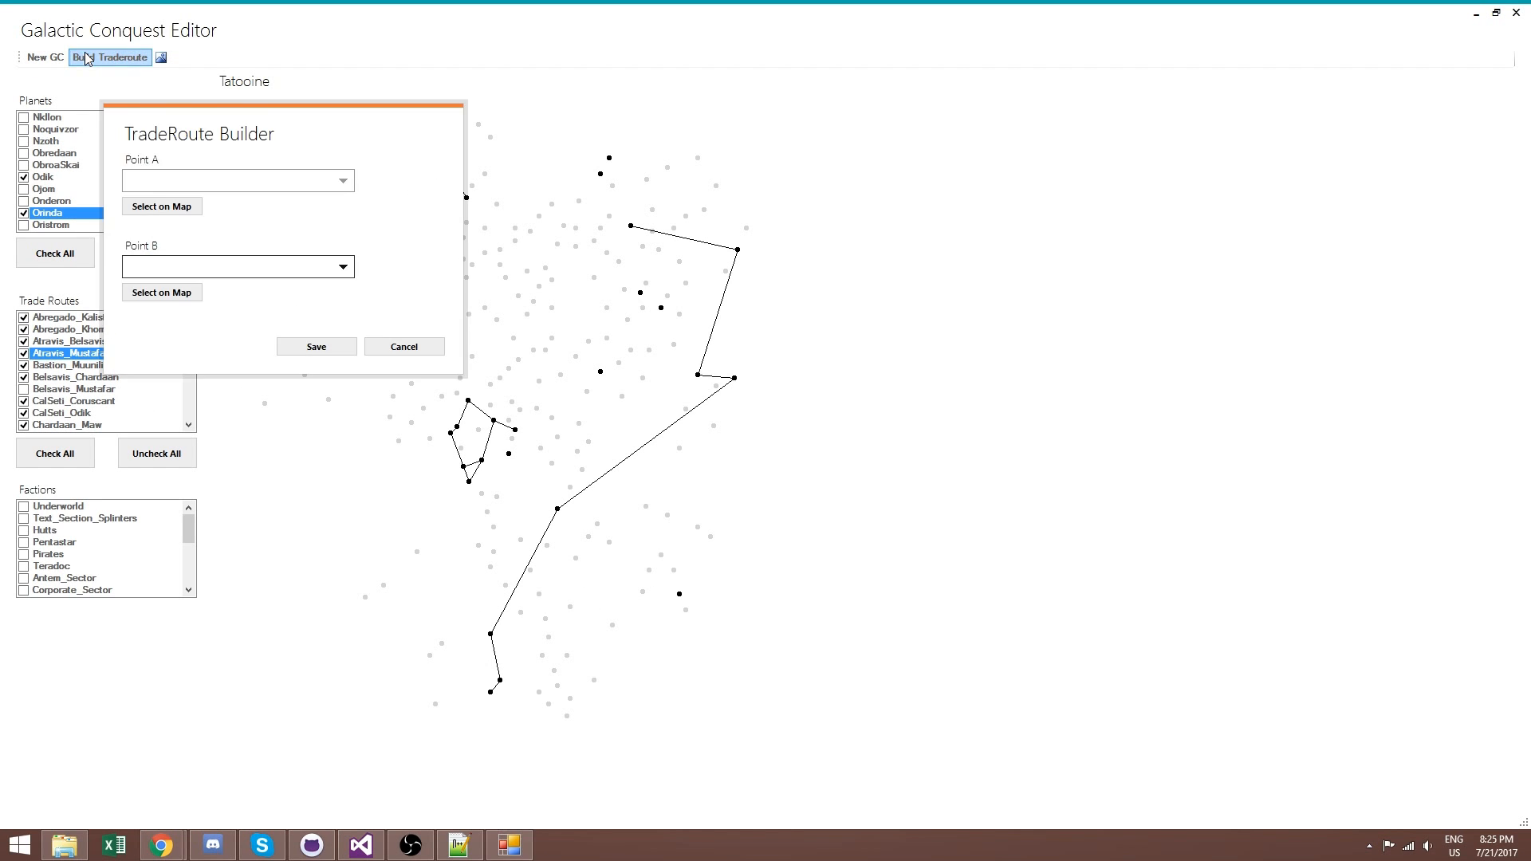
left_click(171, 209)
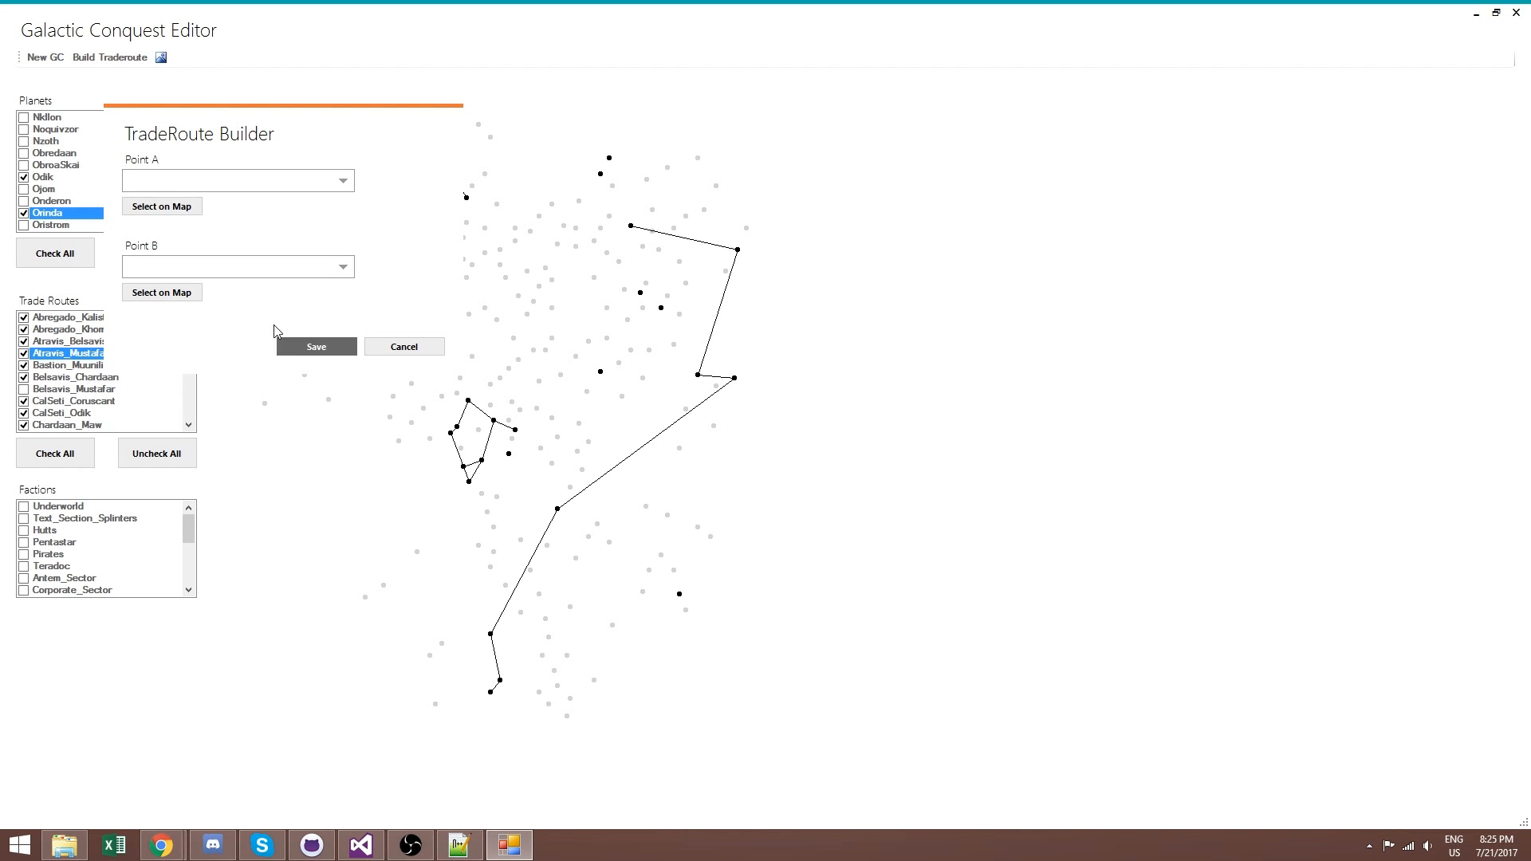
left_click(163, 207)
left_click(502, 683)
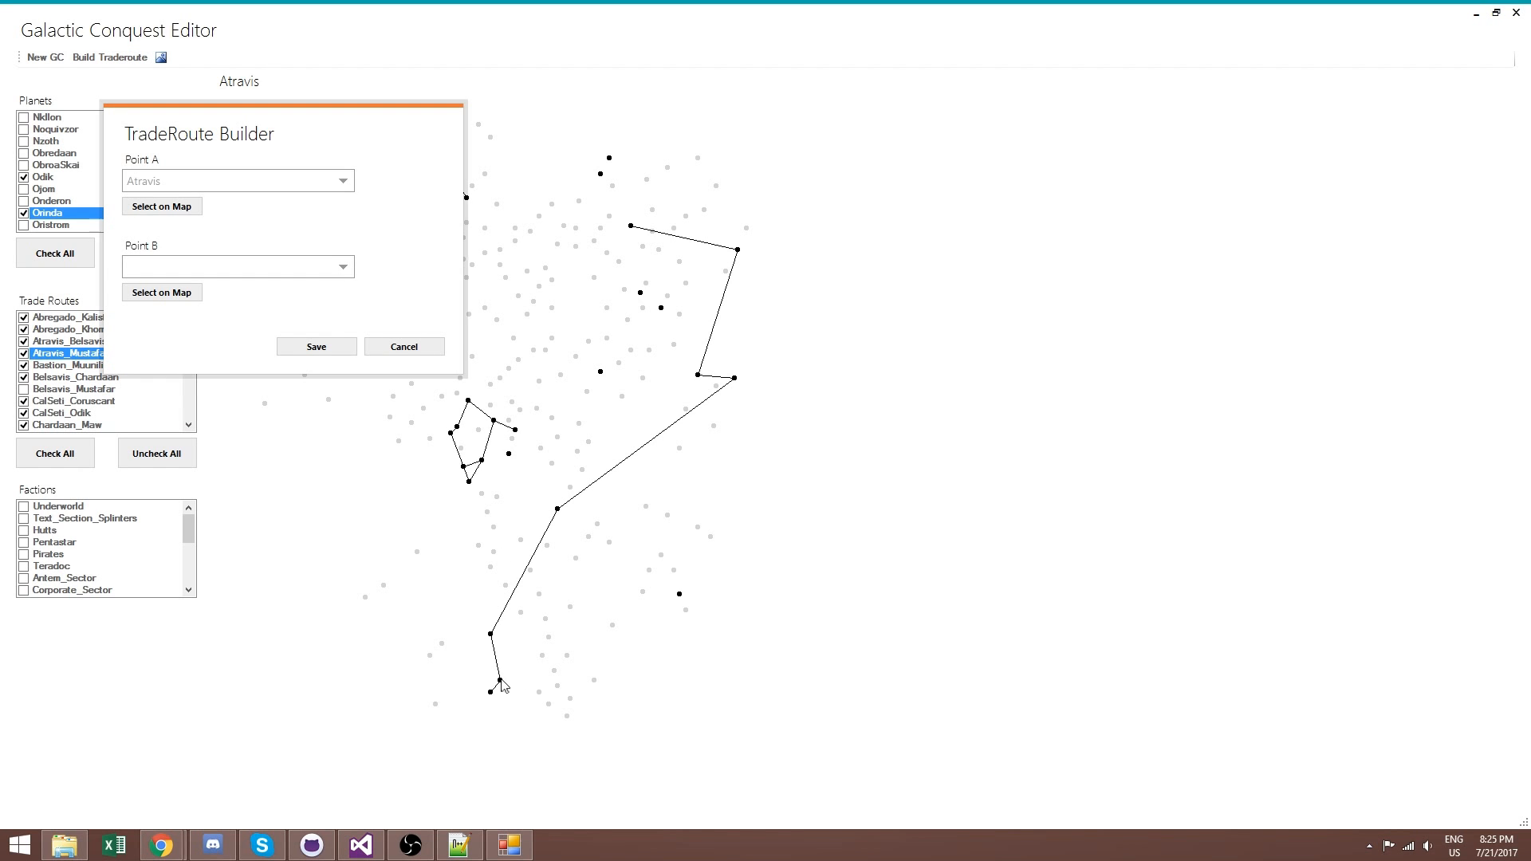
left_click(192, 293)
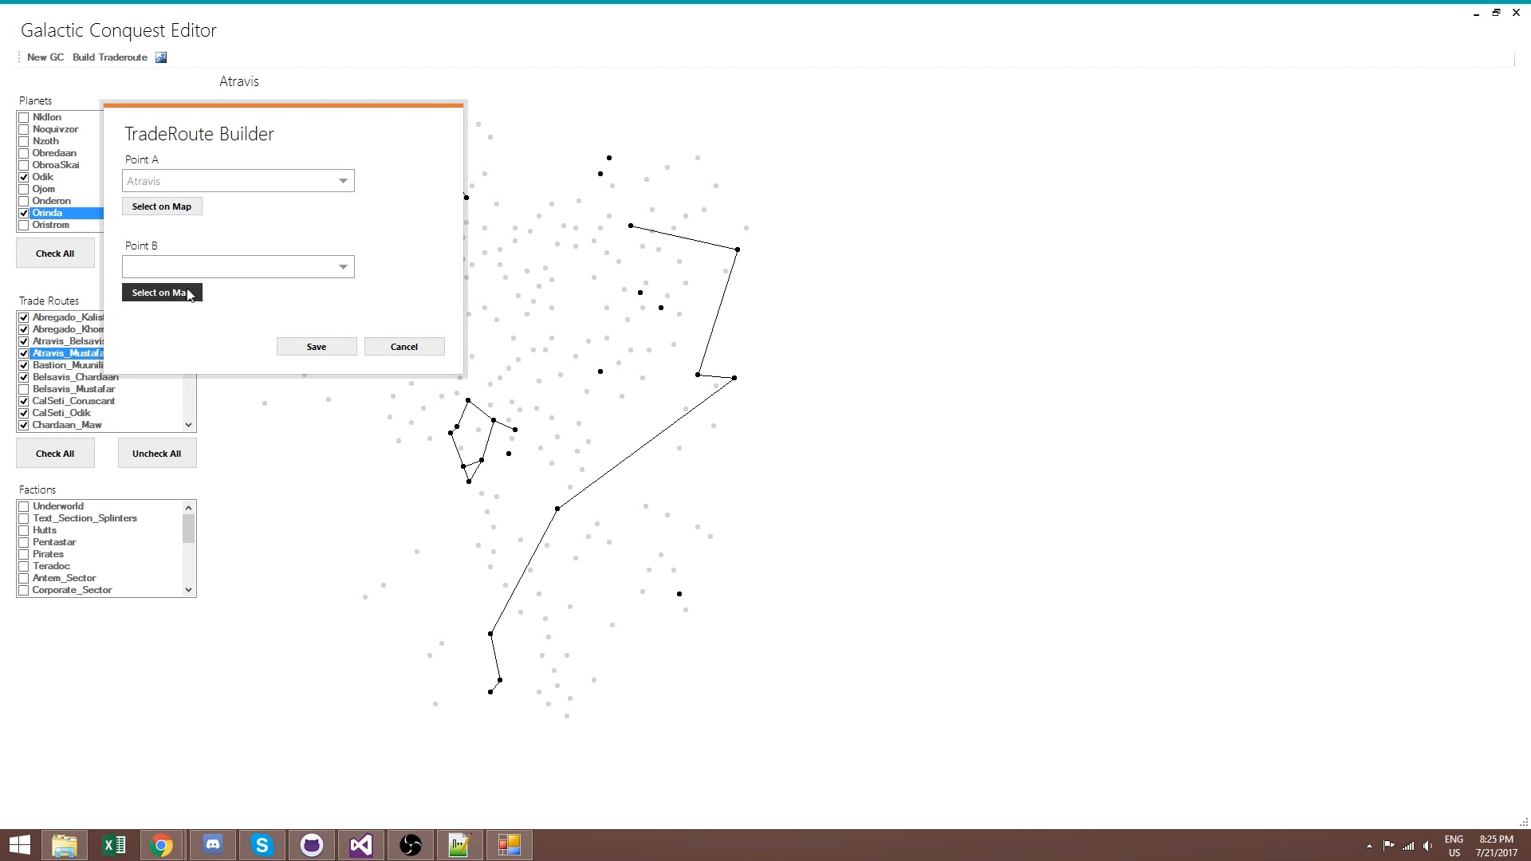
left_click(680, 595)
left_click(283, 345)
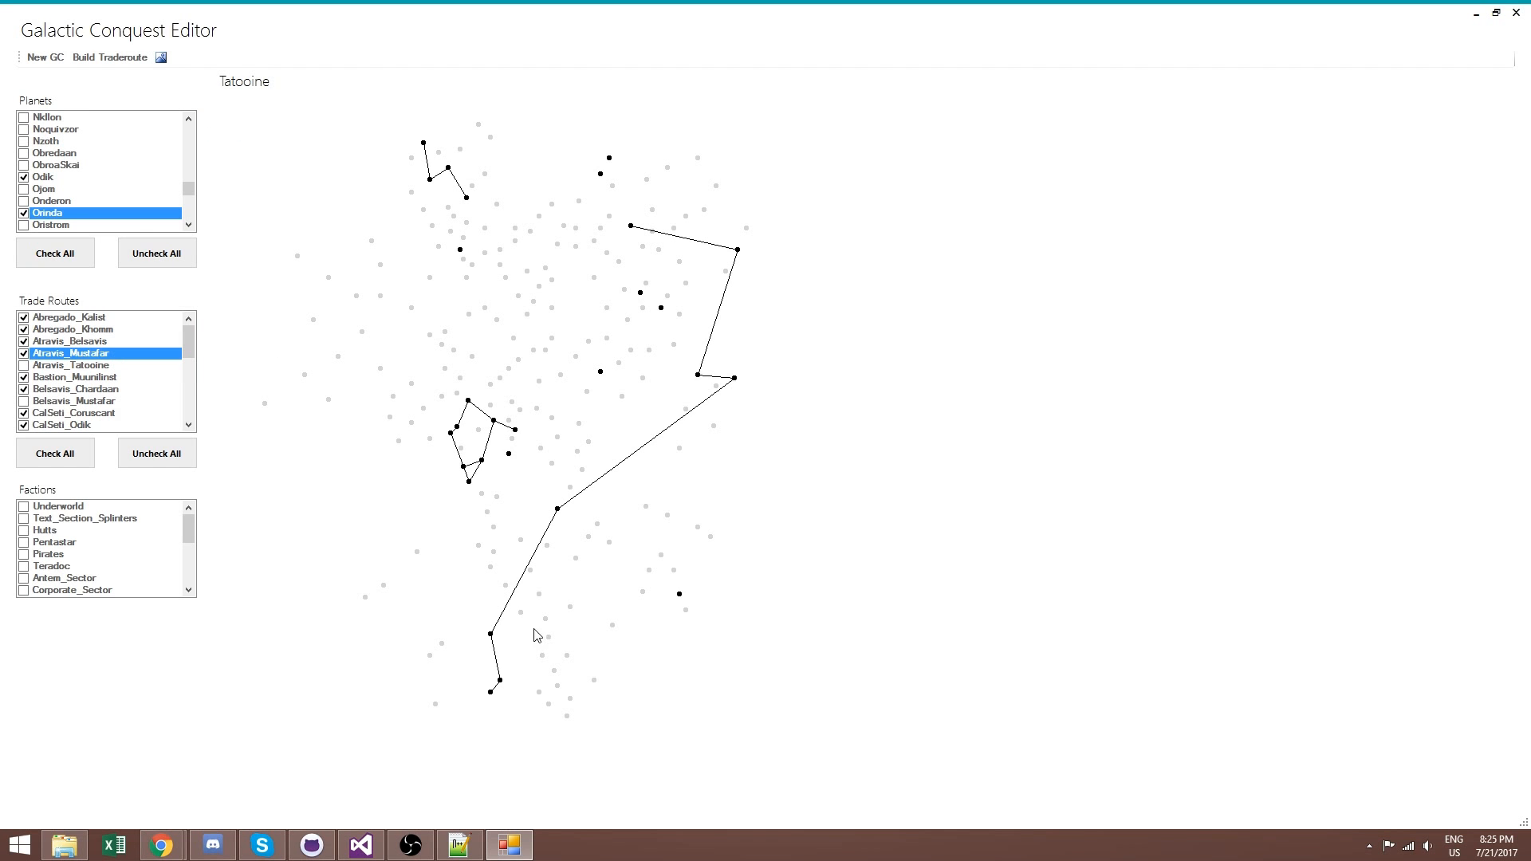
left_click(67, 369)
left_click(67, 373)
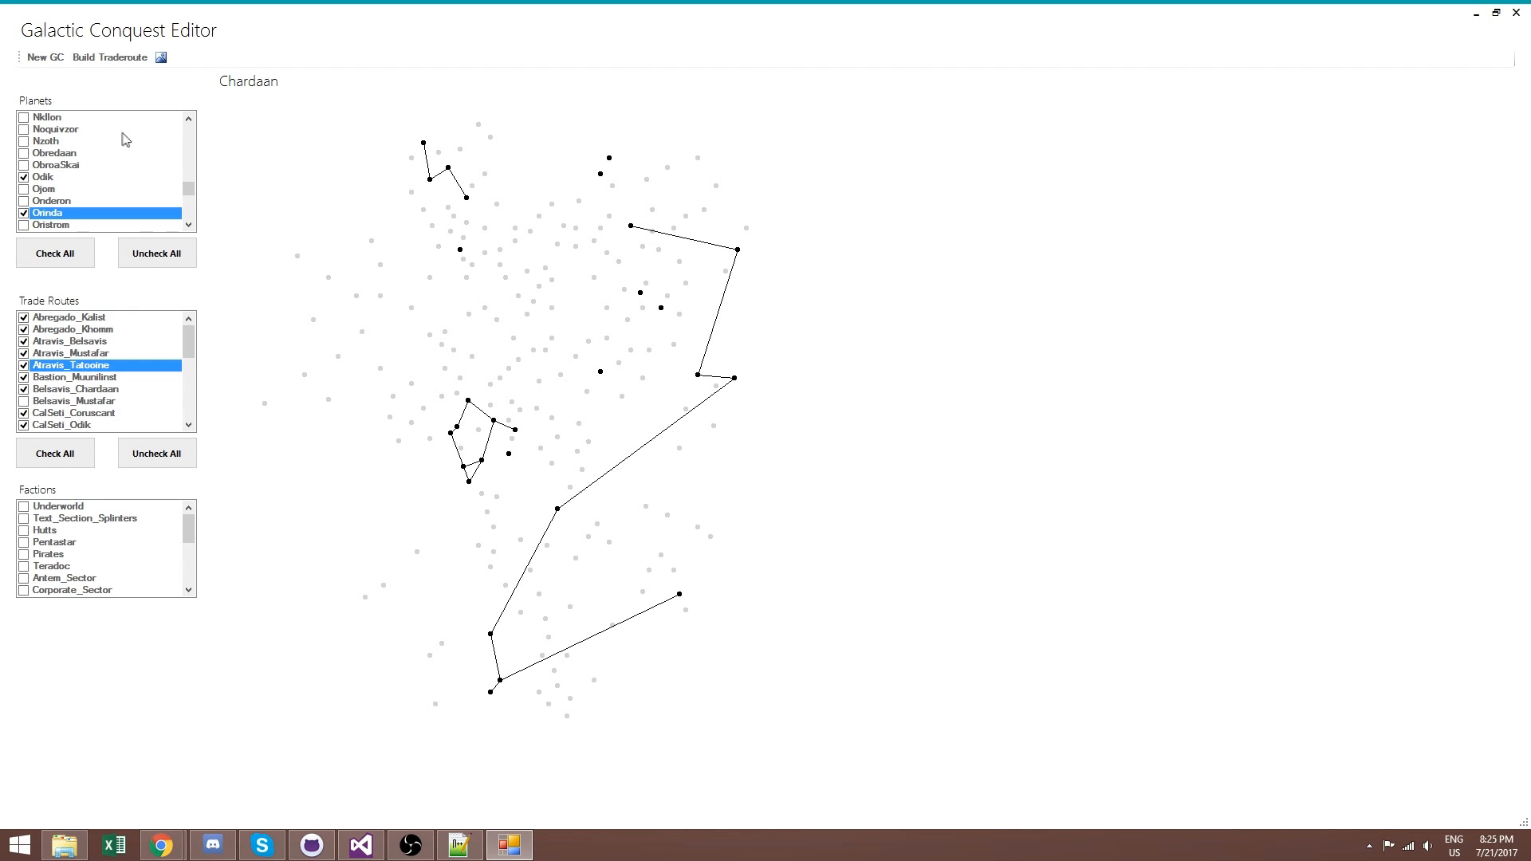
Build a trade route from Chardaan to Tatooine and enable it in the conquest
left_click(109, 57)
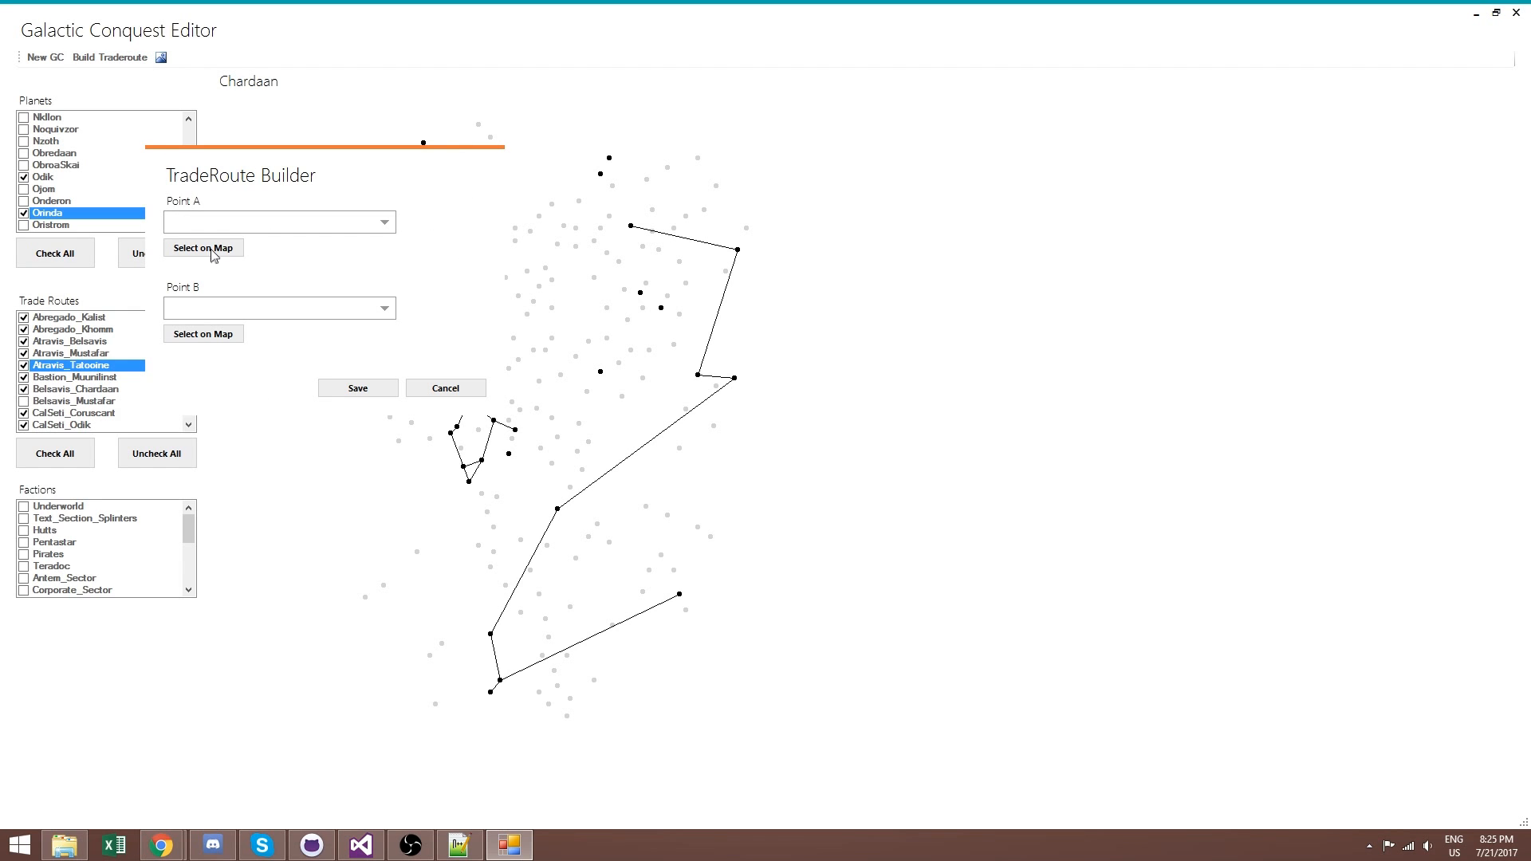
left_click(558, 511)
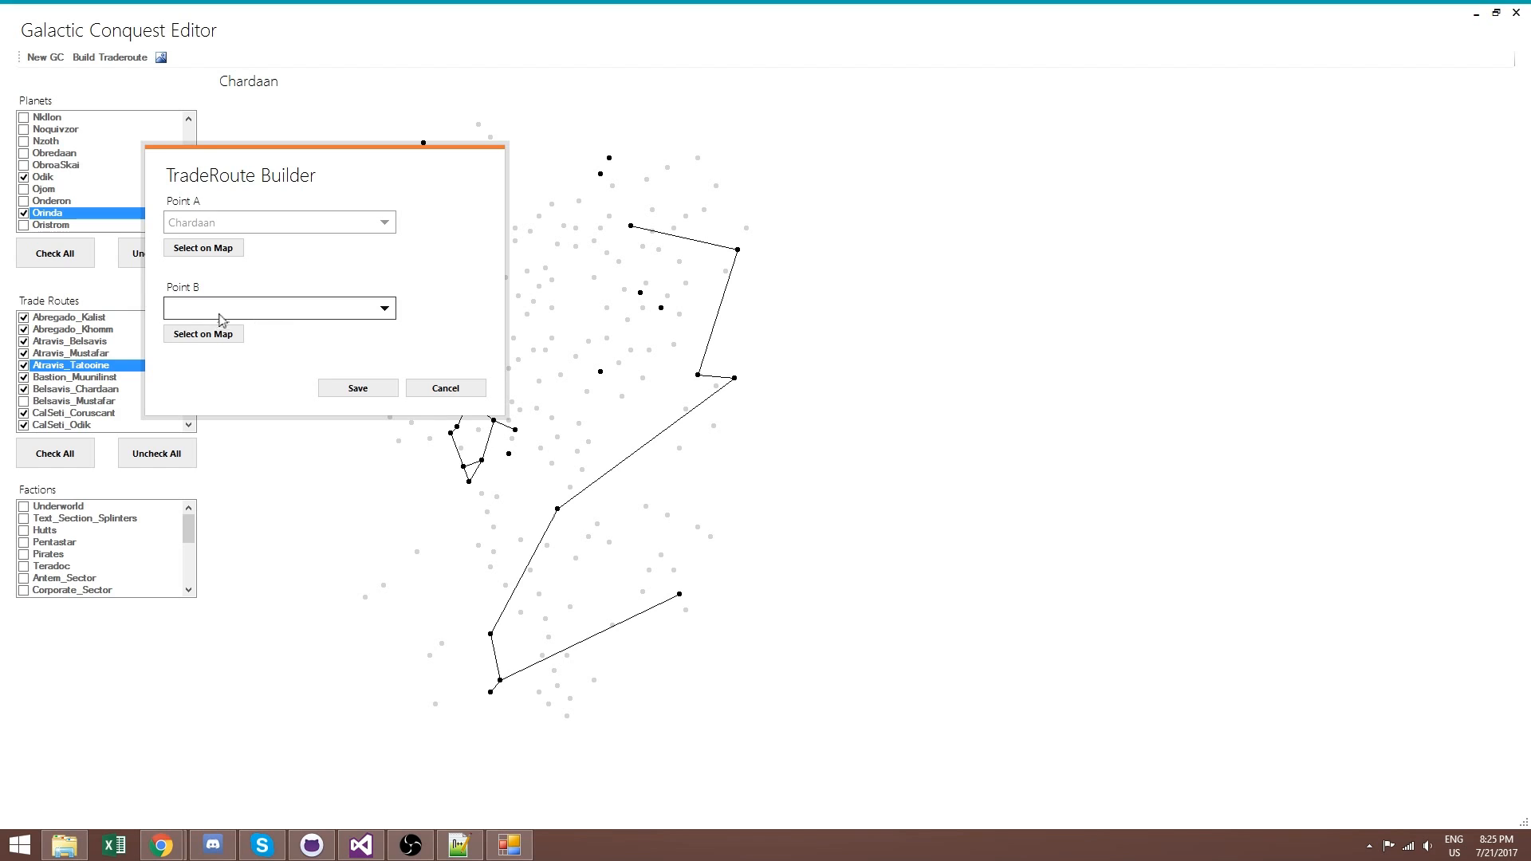
left_click(206, 335)
left_click(680, 596)
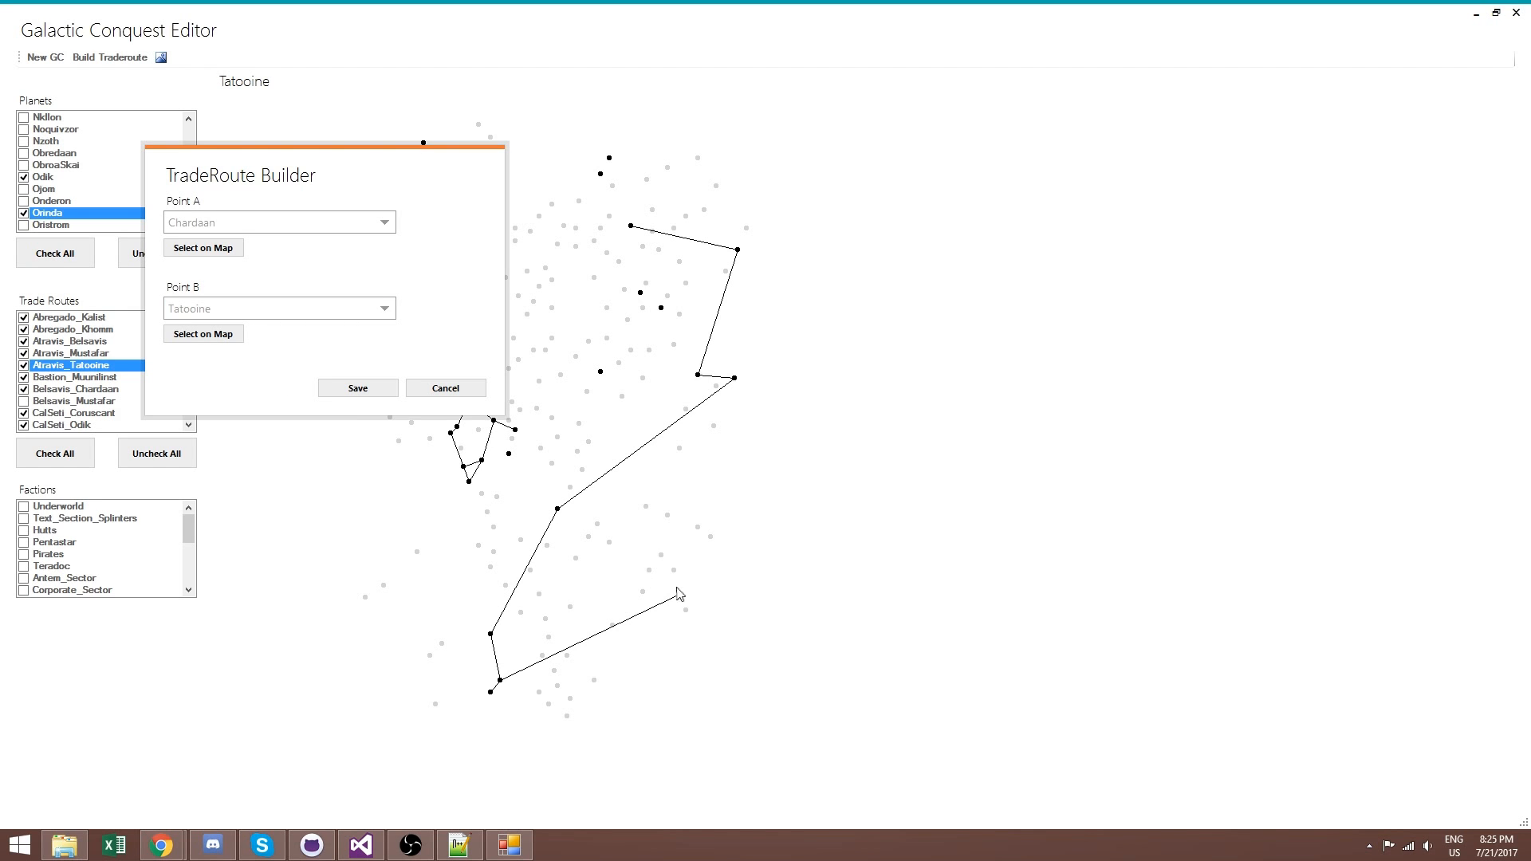
left_click(358, 388)
left_click_drag(188, 330, 189, 363)
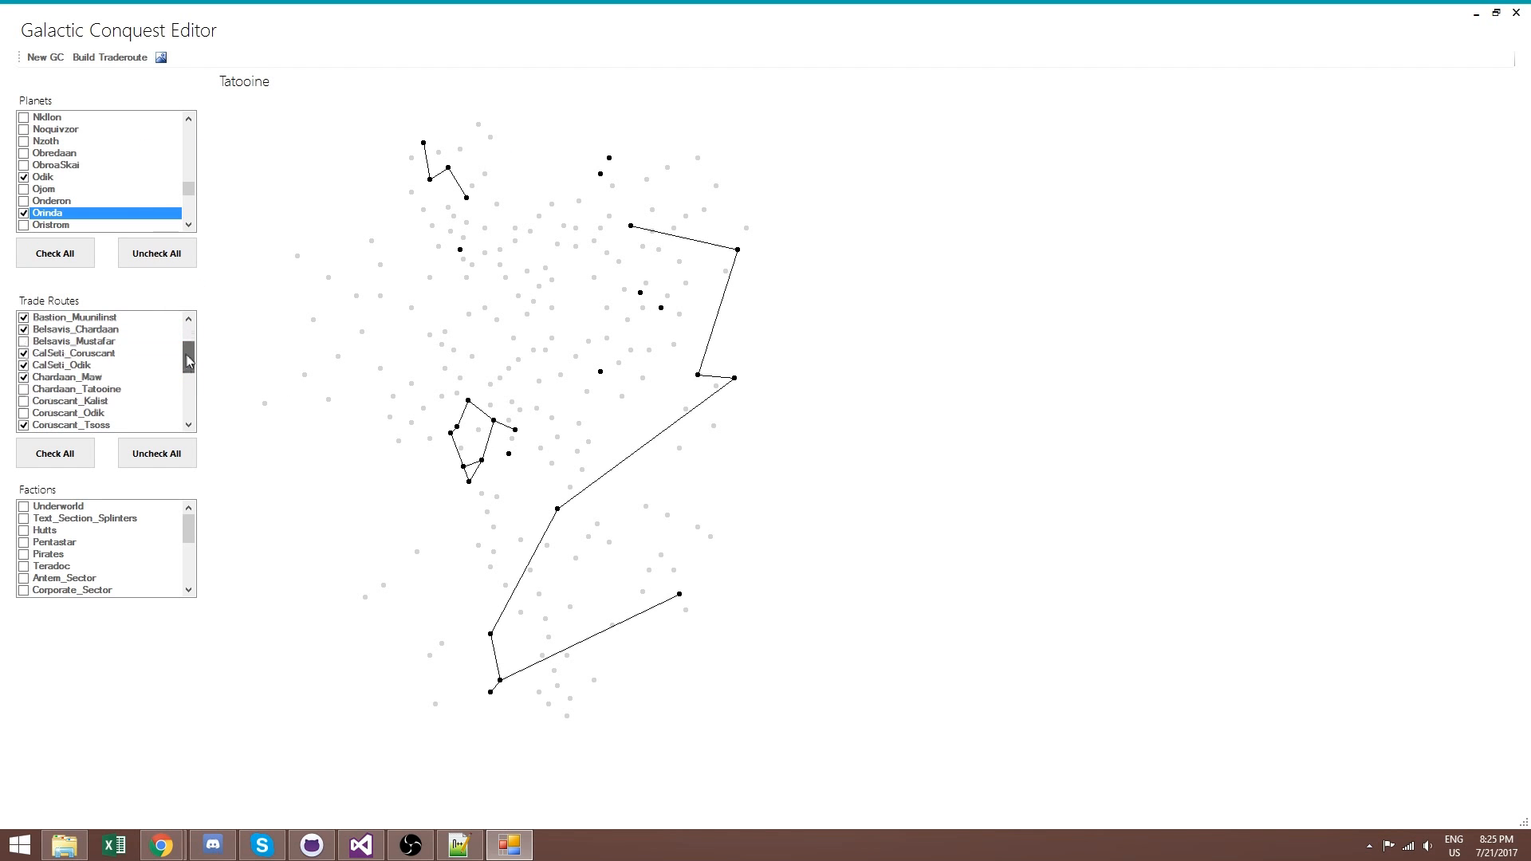
left_click(24, 390)
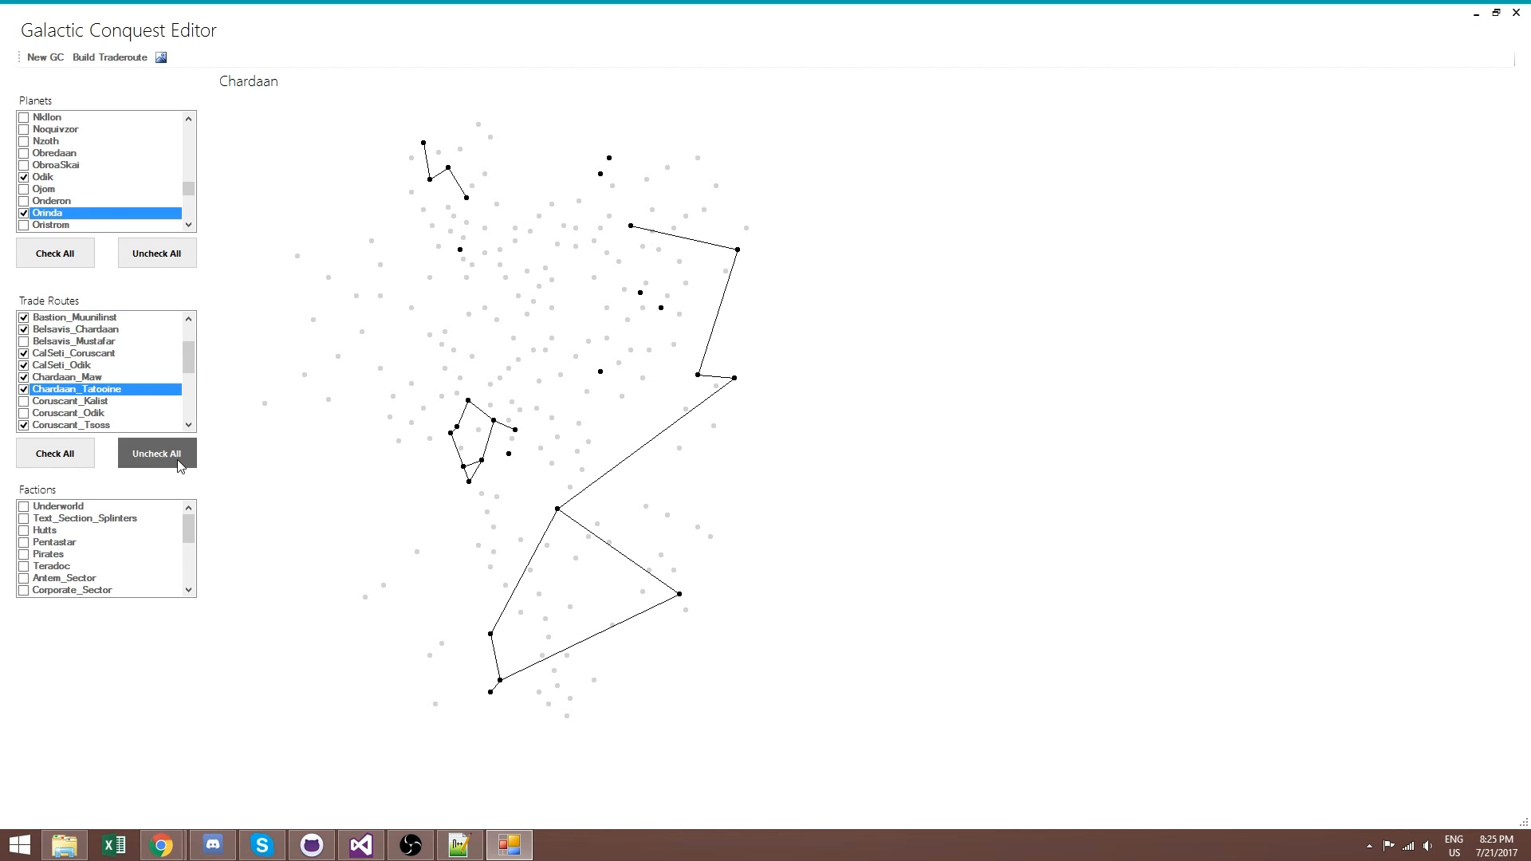
Build a trade route from Chardaan to Kampe and enable it in the conquest
scroll(116, 358, "down", 1)
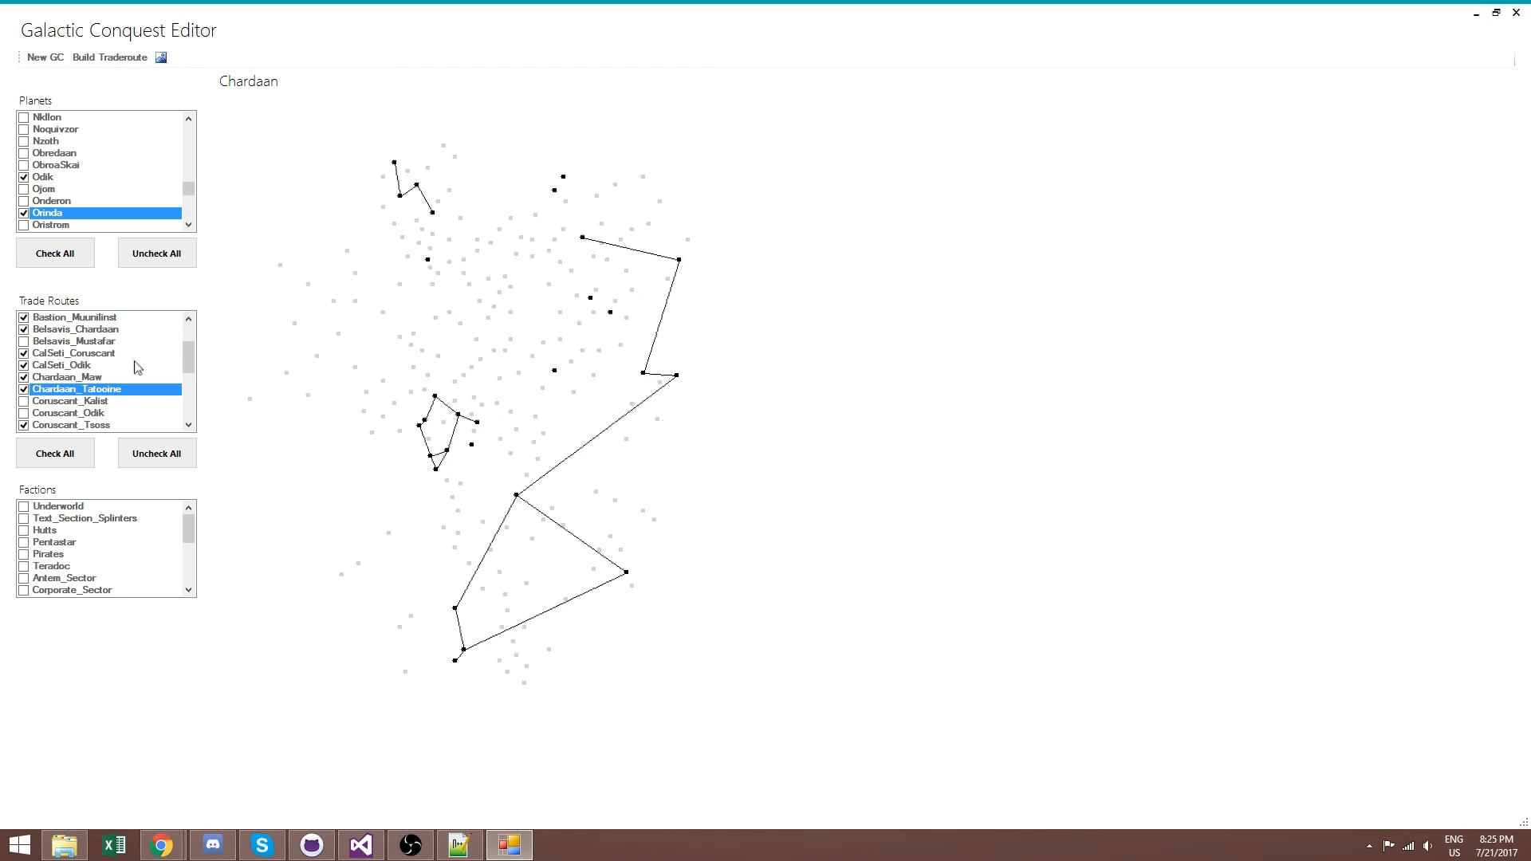
left_click(110, 56)
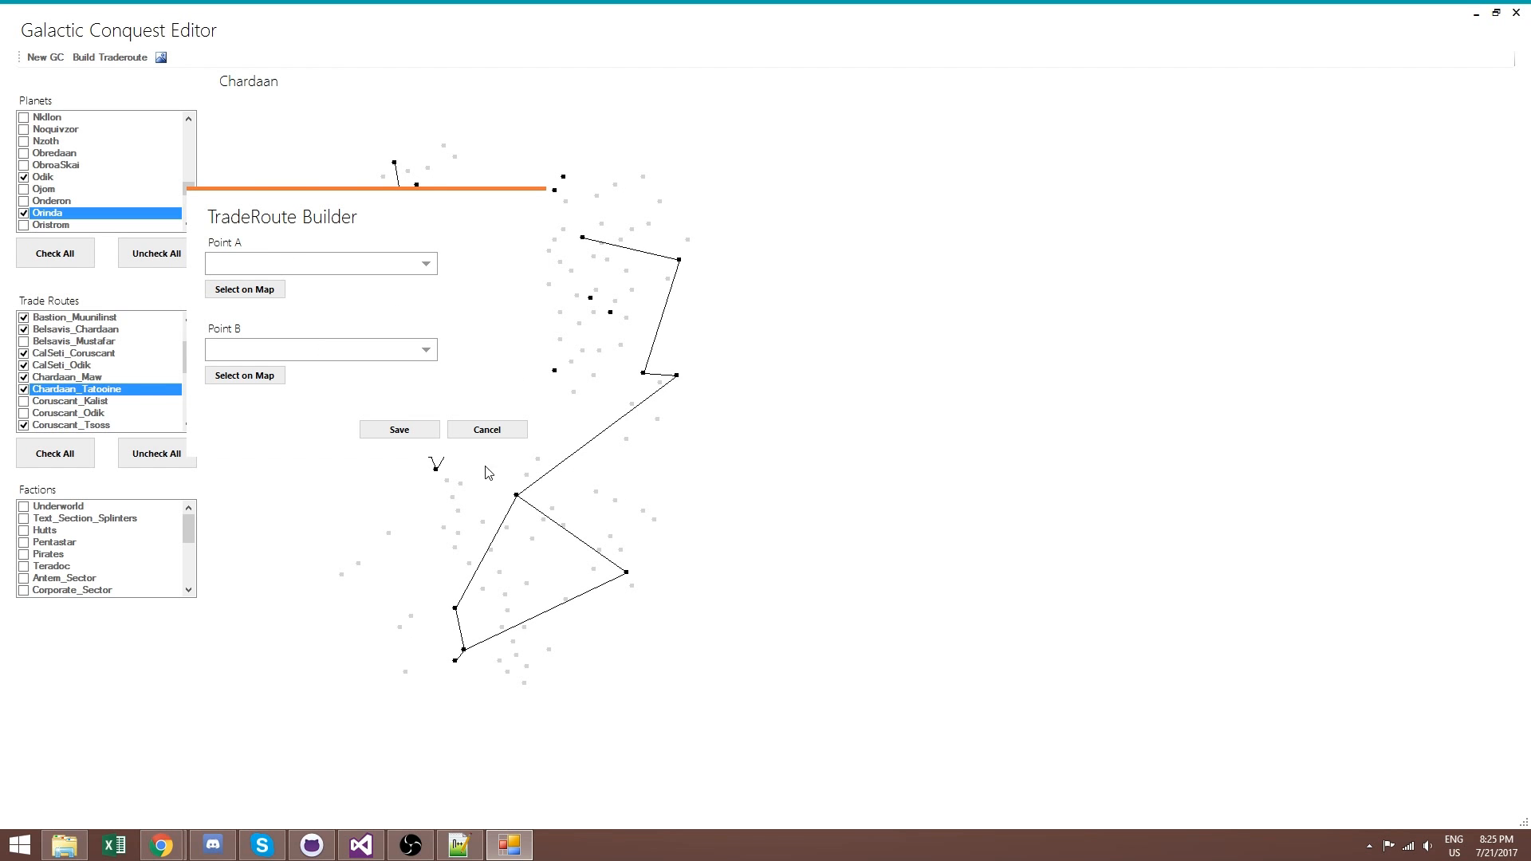
left_click(517, 496)
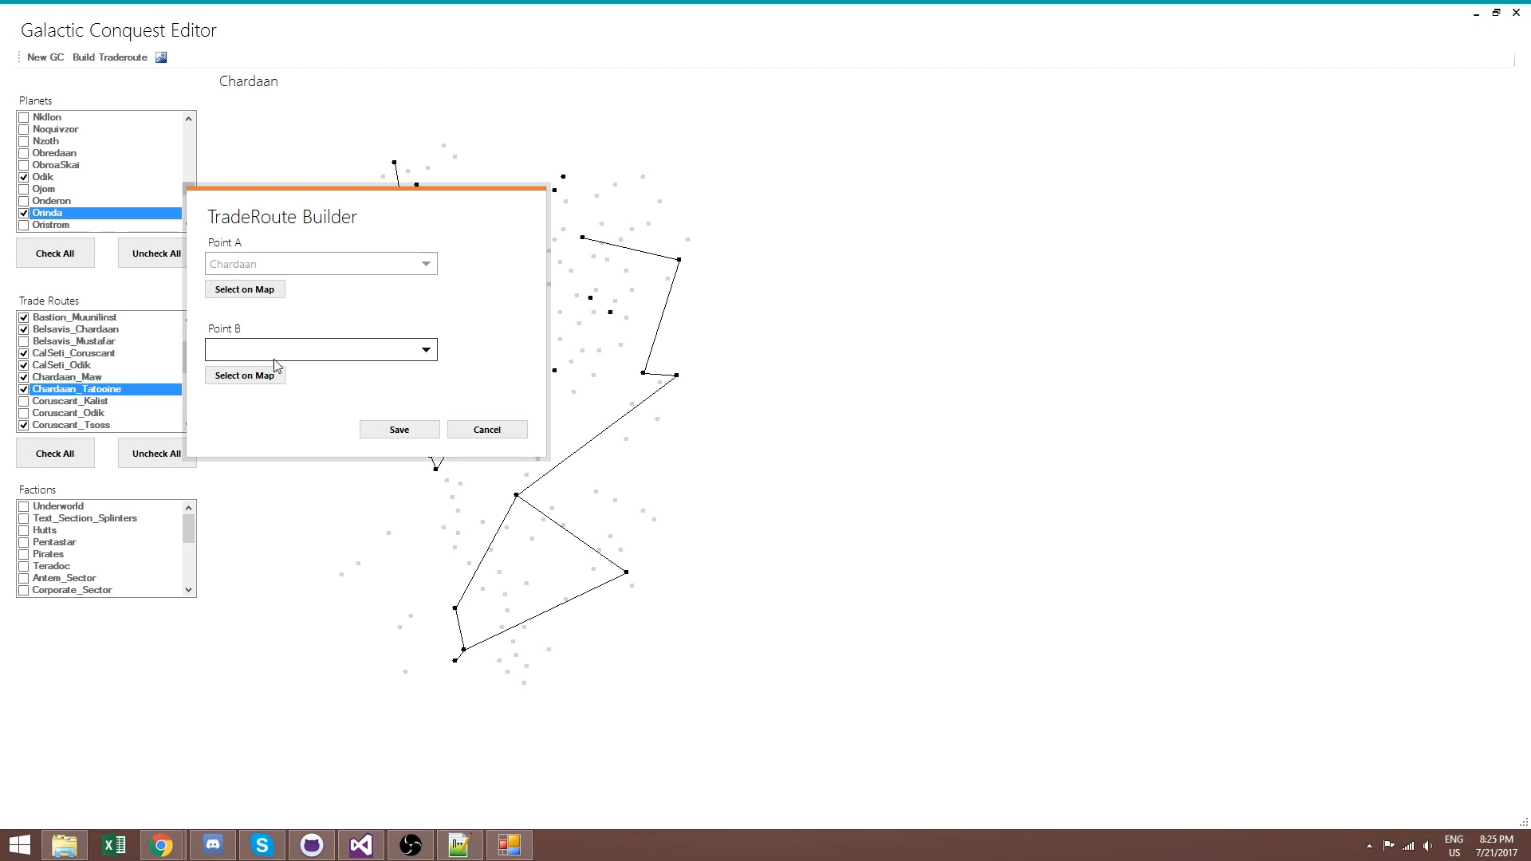
left_click(402, 191)
left_click_drag(496, 198, 976, 209)
left_click(743, 384)
left_click(472, 447)
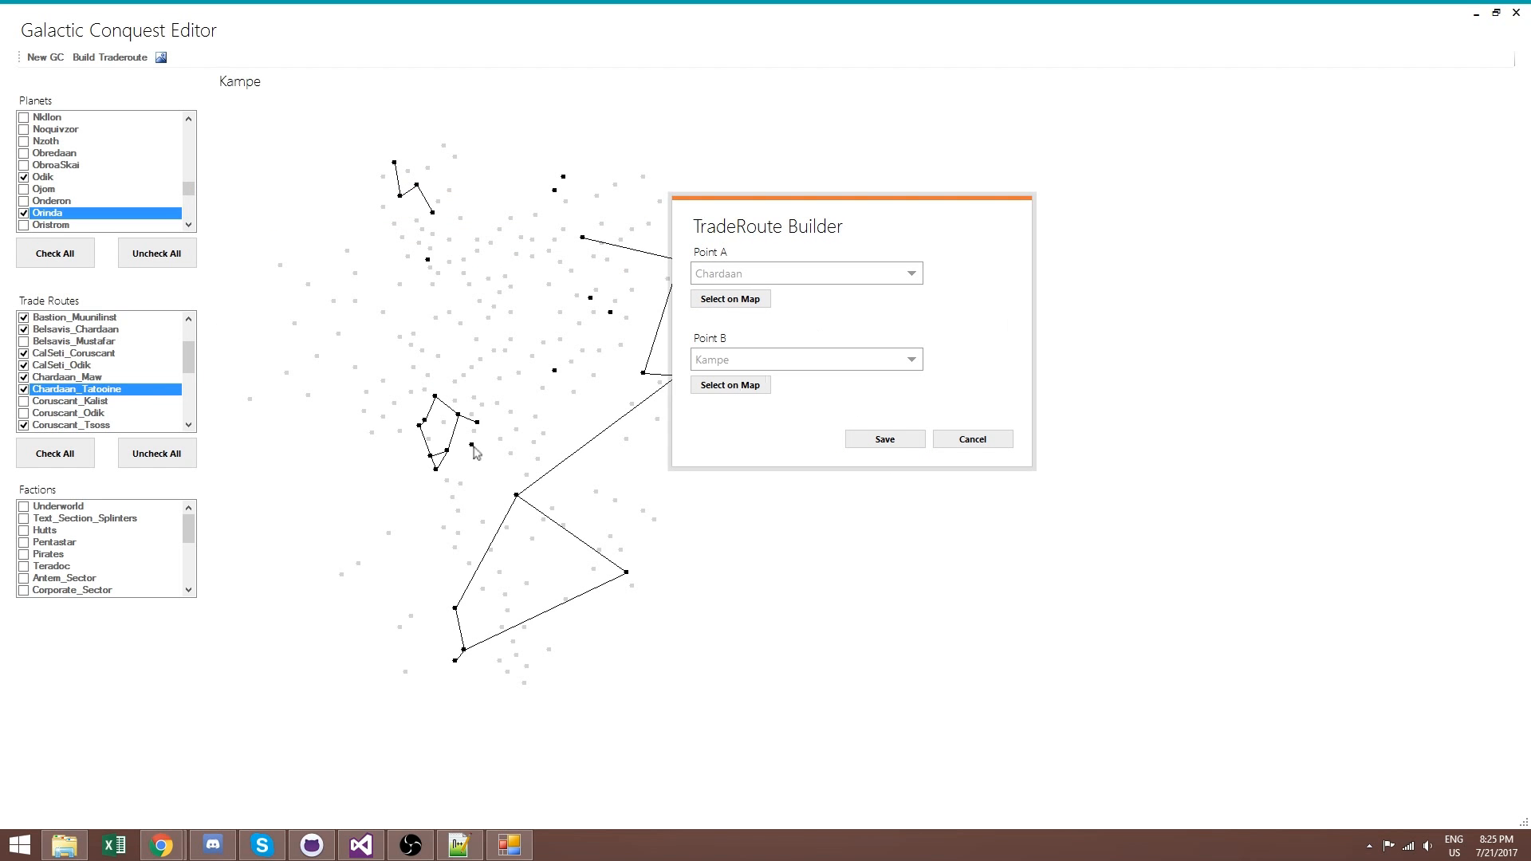
left_click(899, 443)
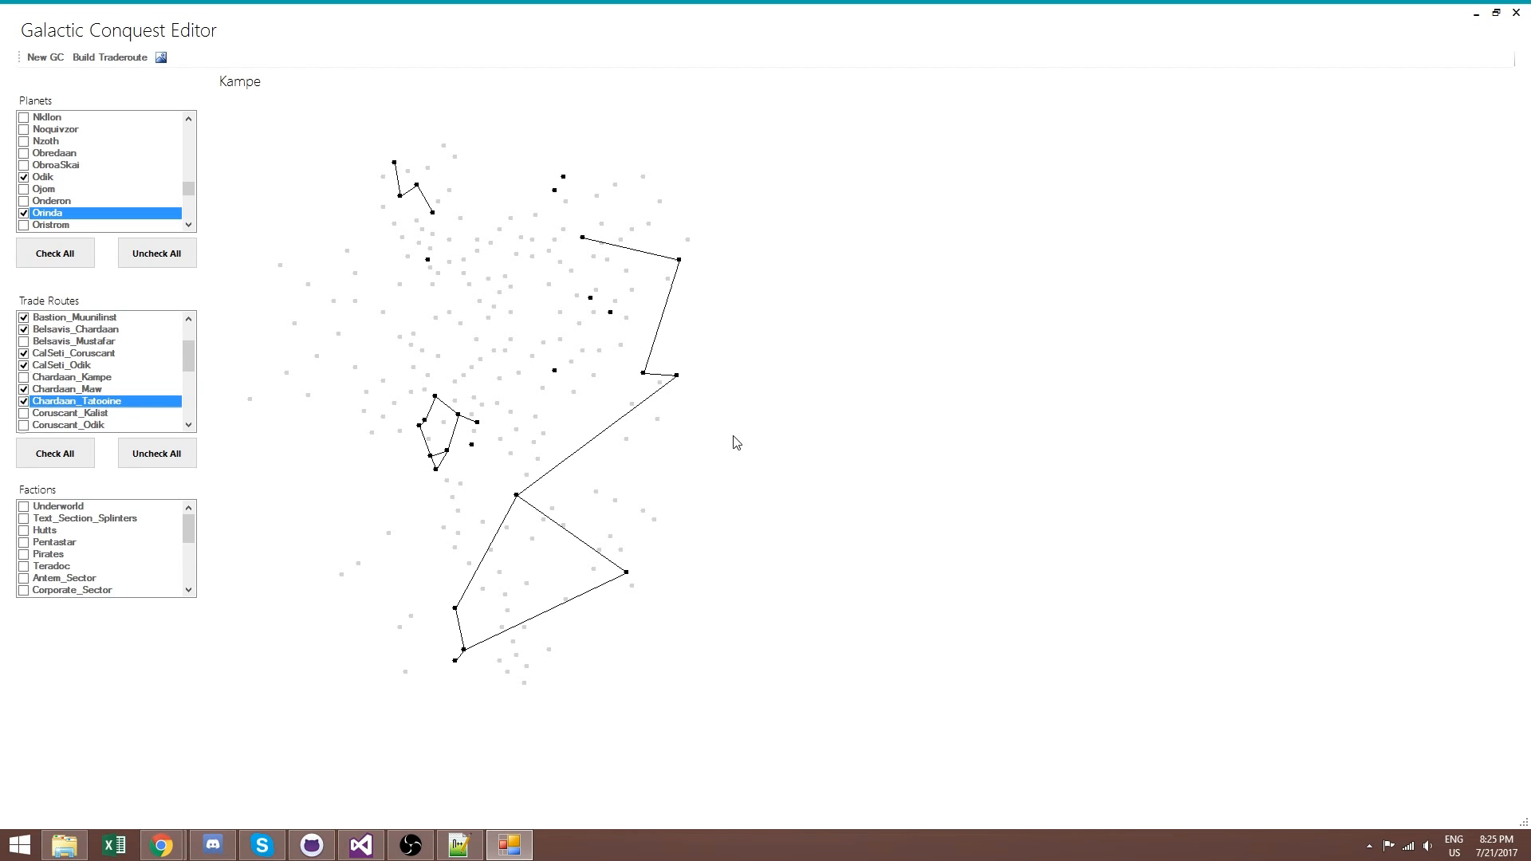
left_click(23, 381)
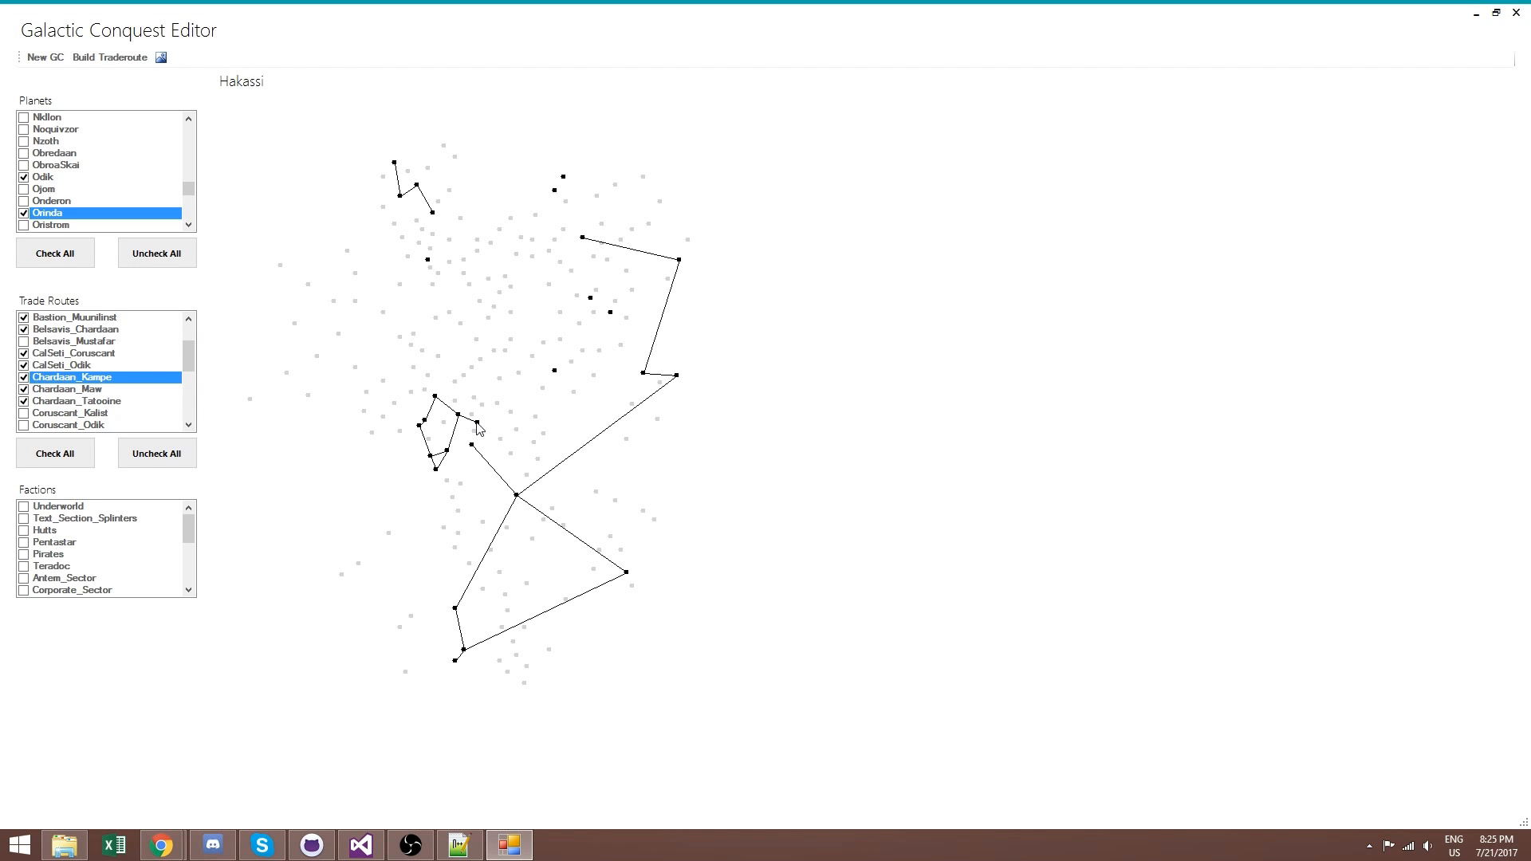
Build a trade route from Kampe to Khomm and enable it in the conquest
scroll(458, 439, "up", 5)
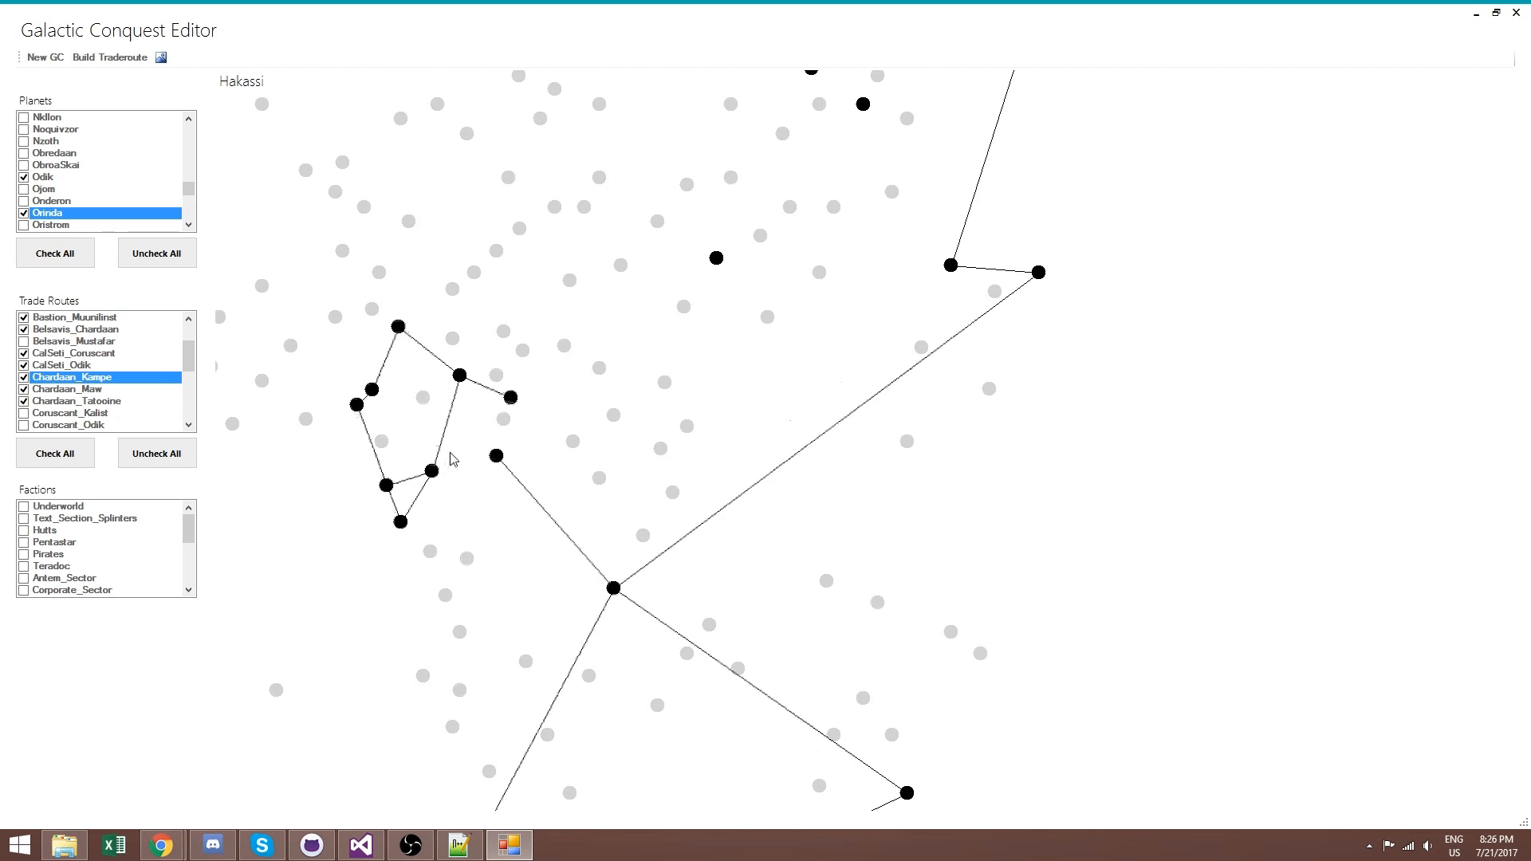
scroll(453, 458, "up", 1)
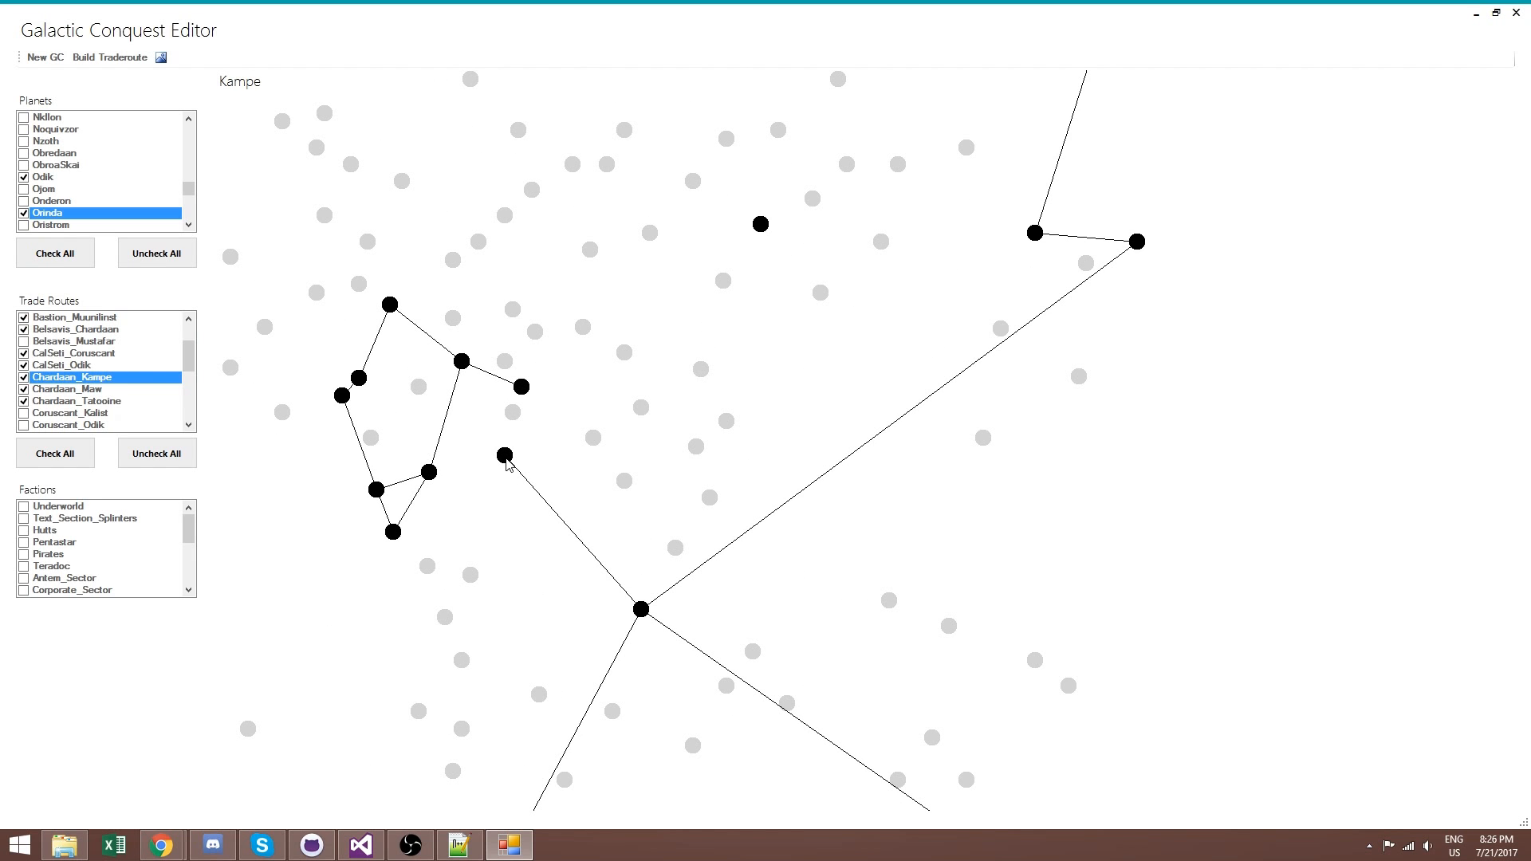
left_click(109, 58)
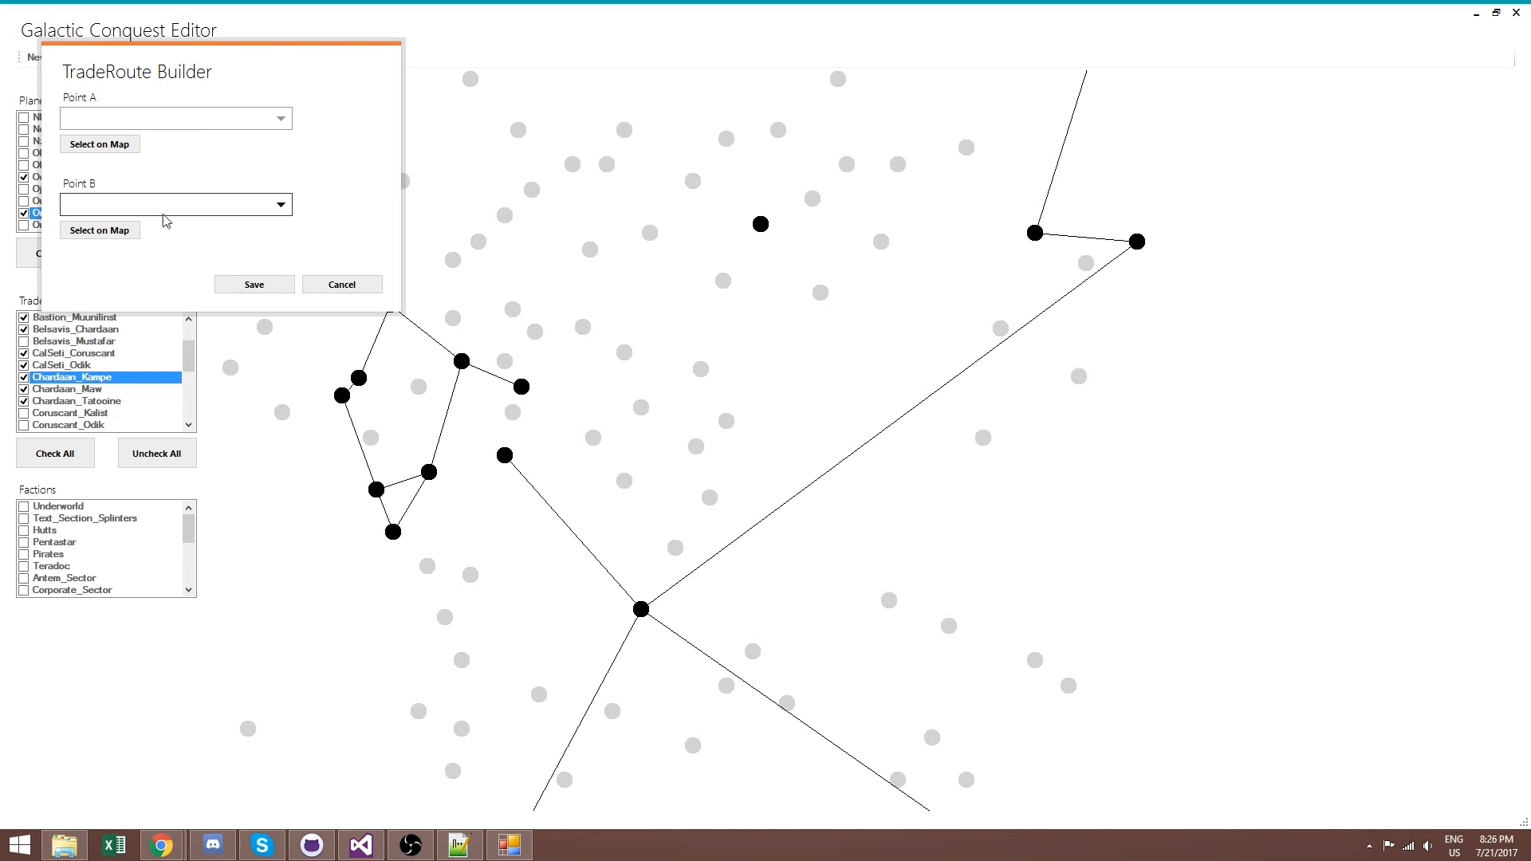
left_click(93, 145)
left_click(505, 455)
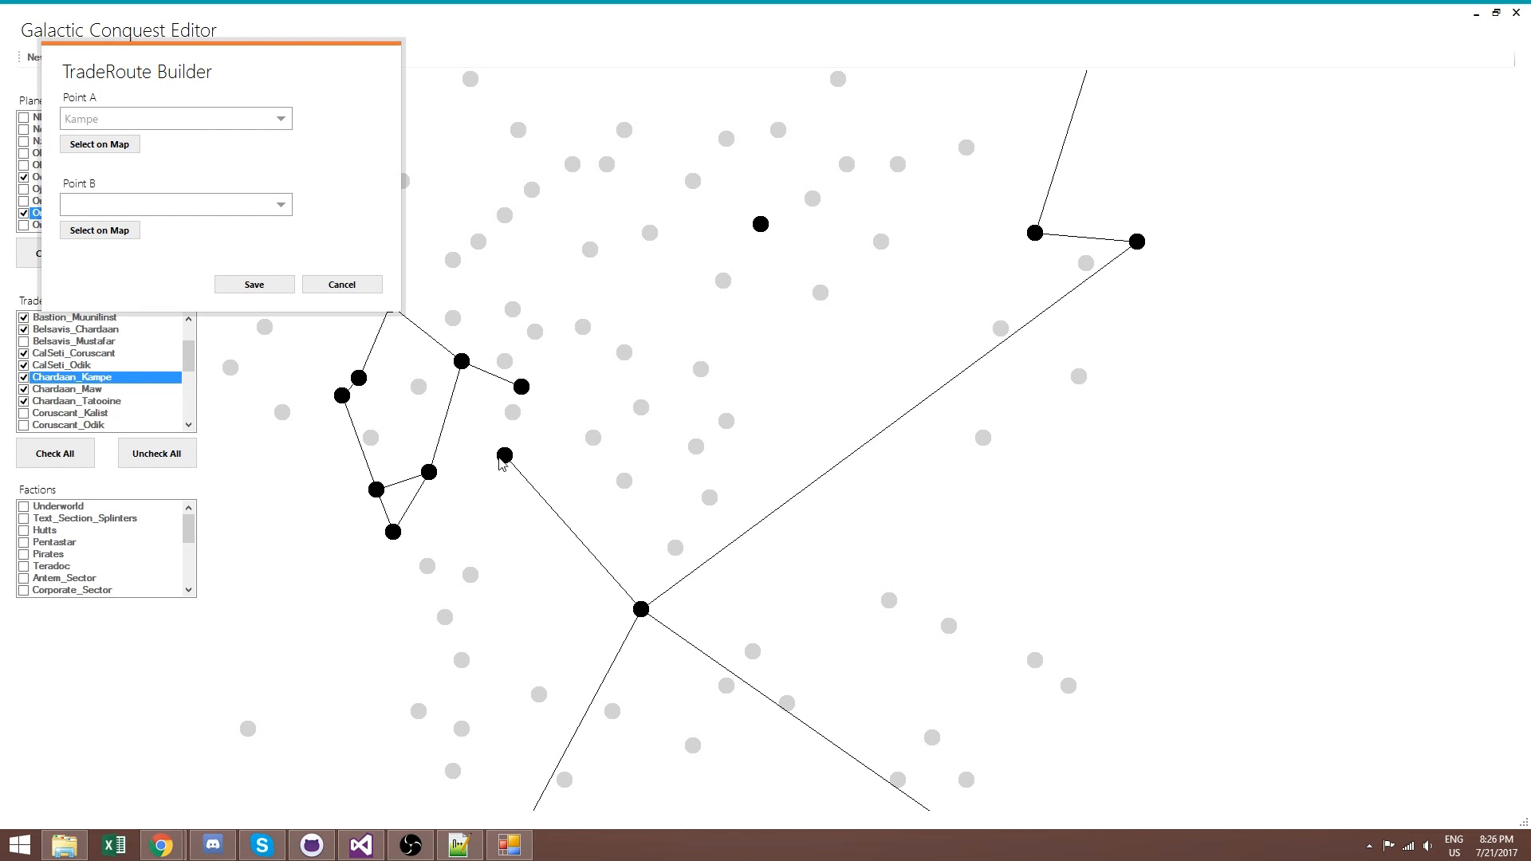
left_click(83, 231)
left_click(430, 472)
left_click(248, 285)
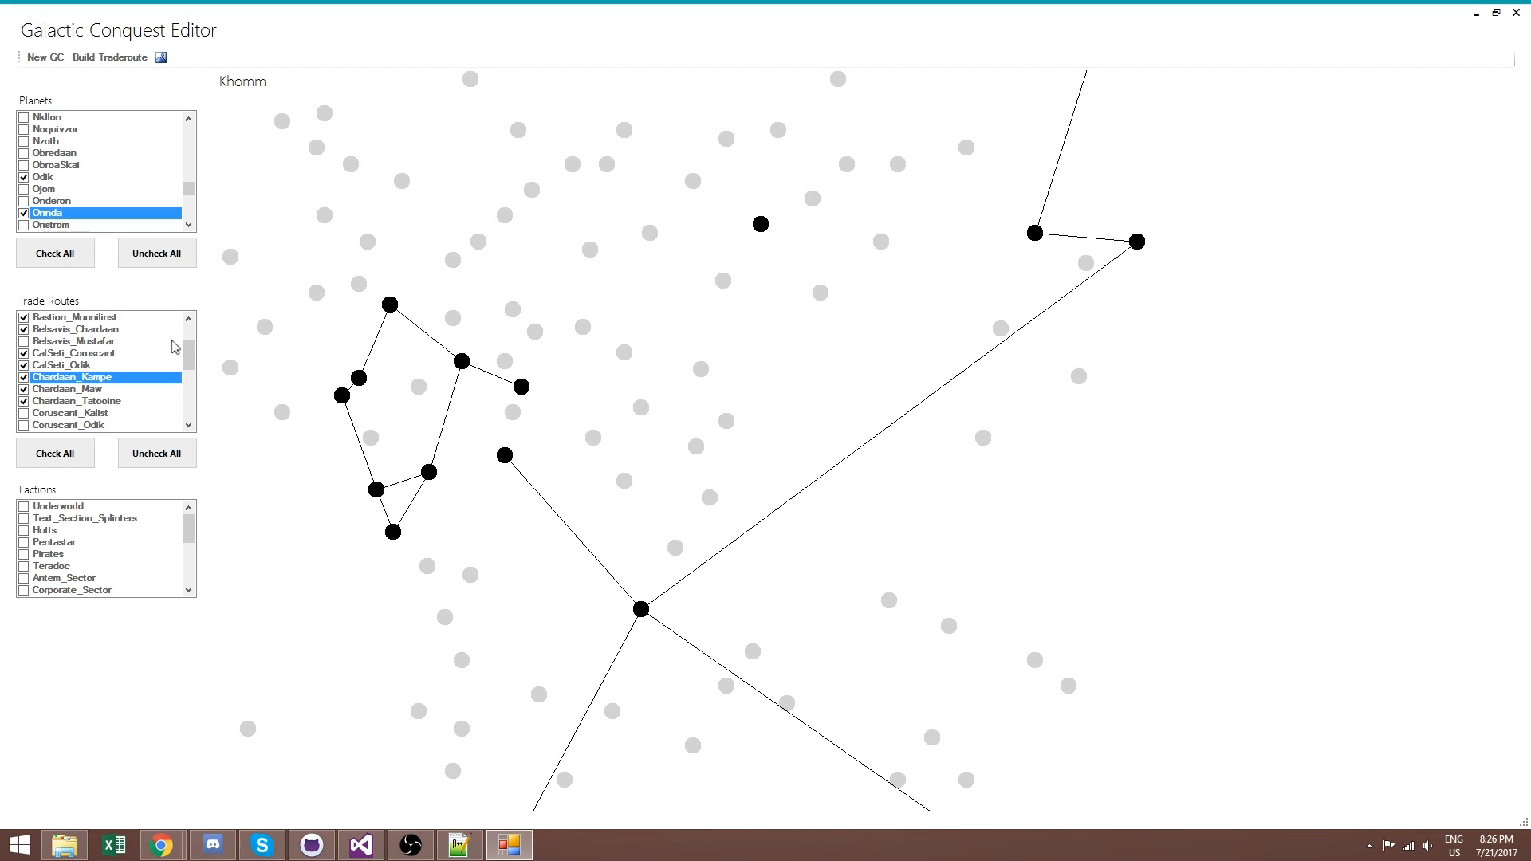
left_click_drag(191, 354, 193, 397)
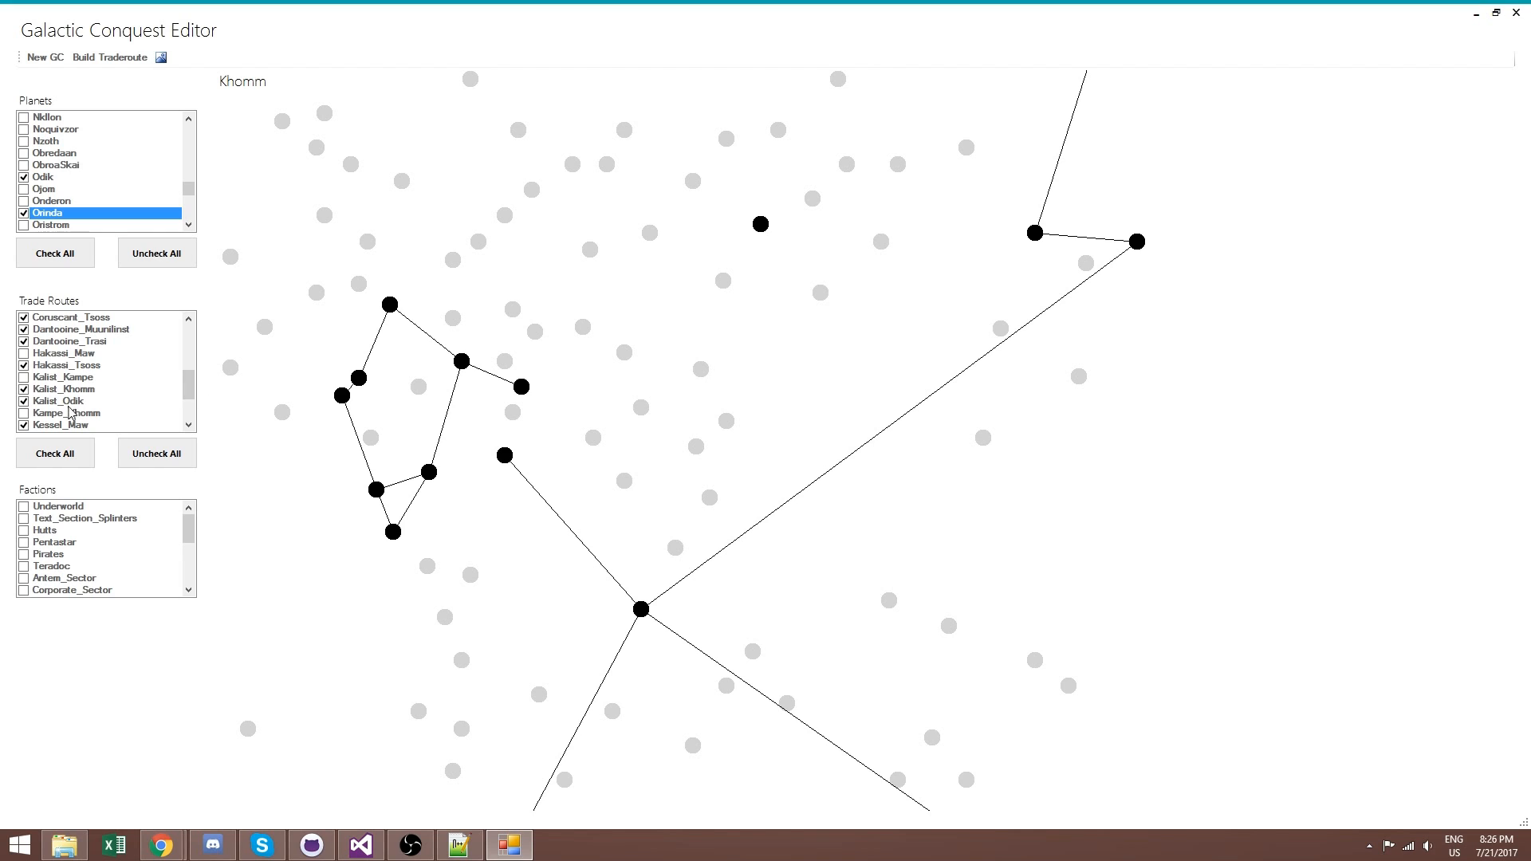
left_click(24, 413)
left_click(119, 61)
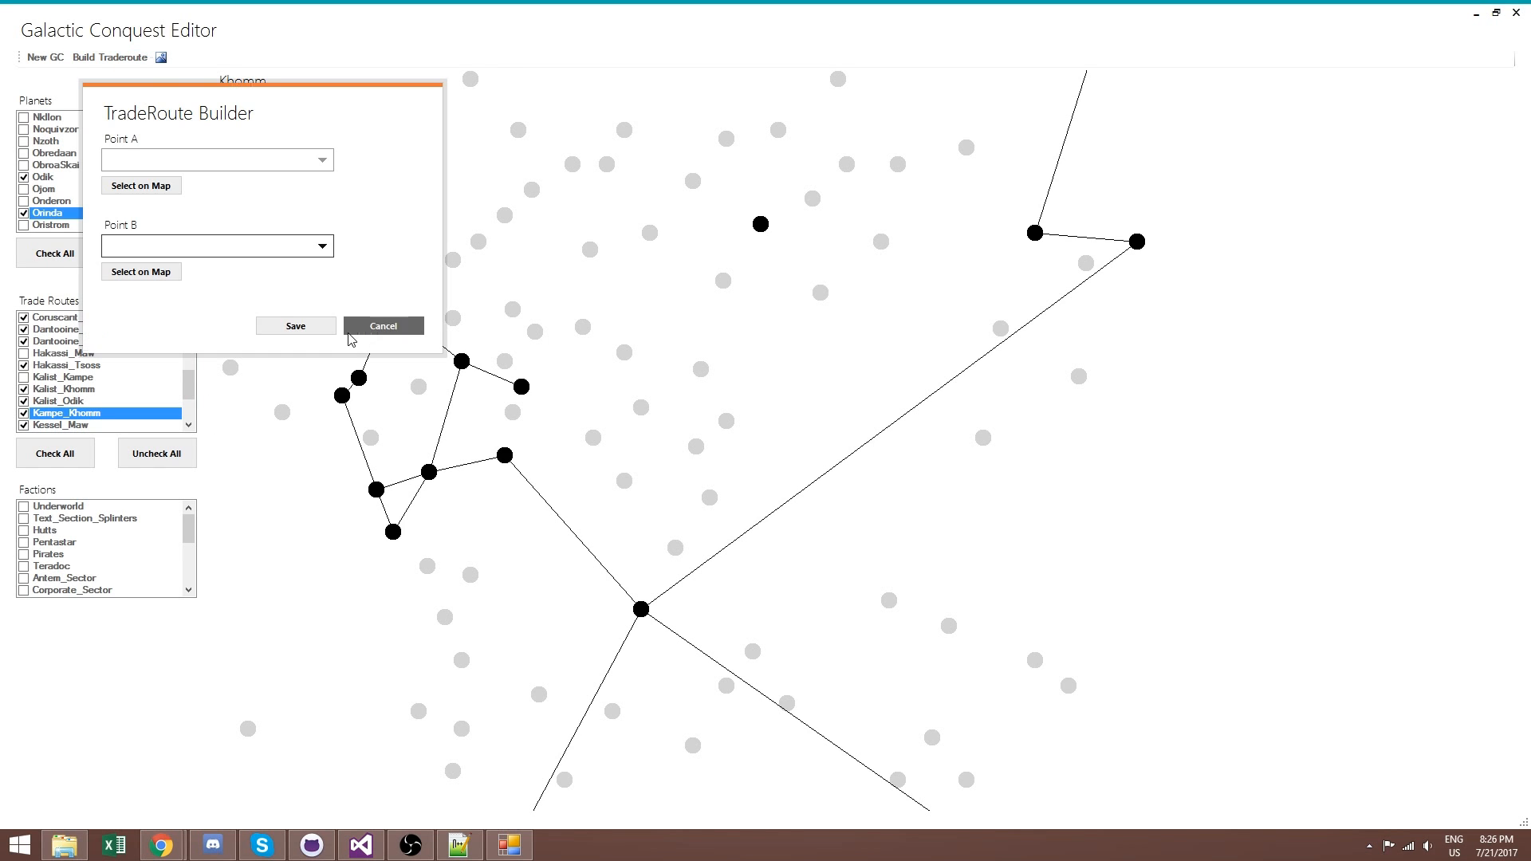
left_click(504, 455)
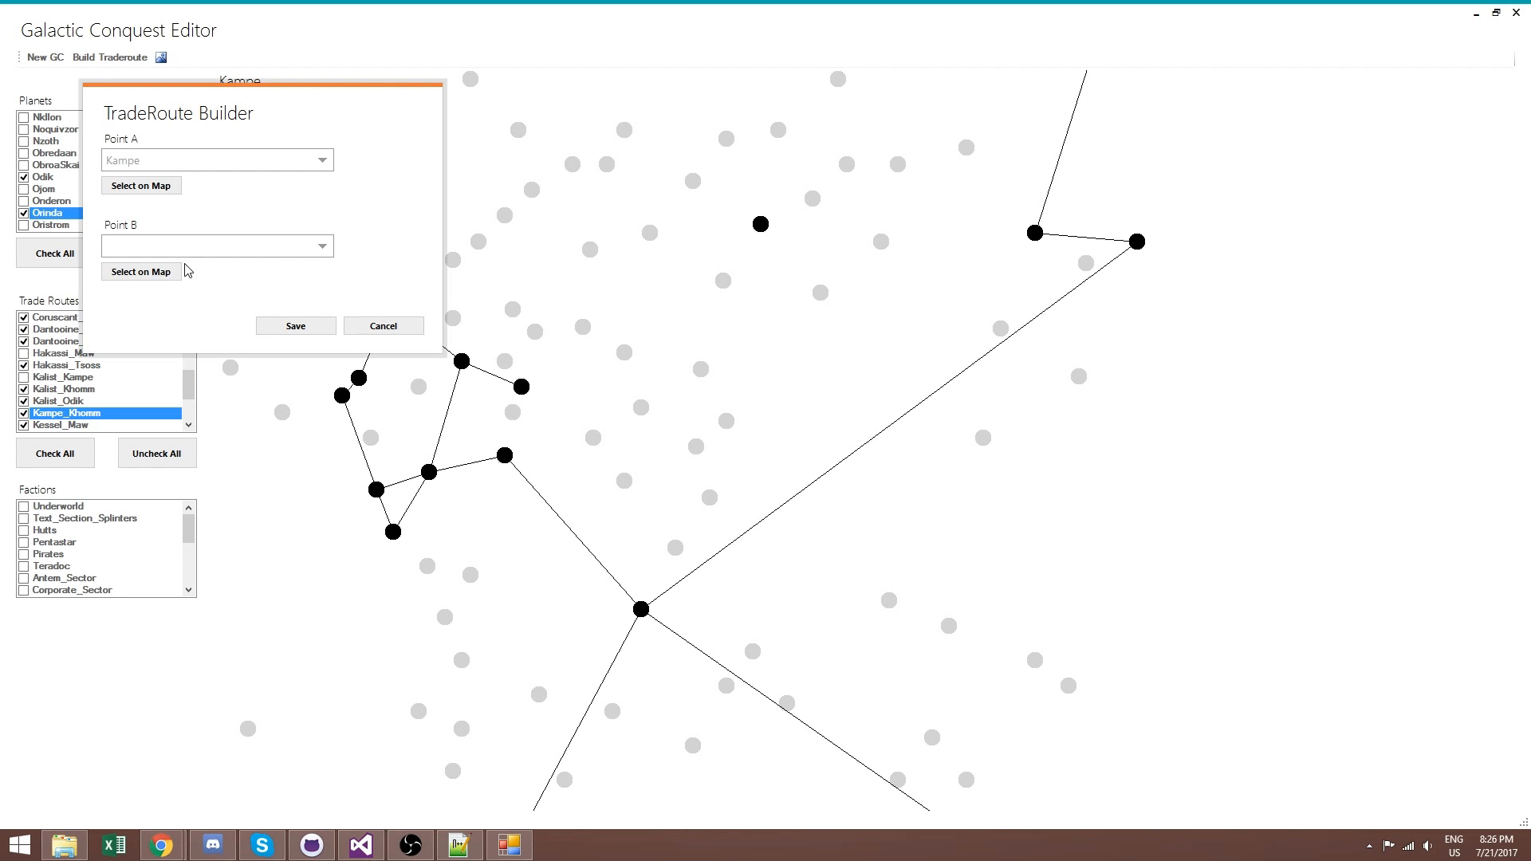
left_click(429, 472)
left_click(289, 330)
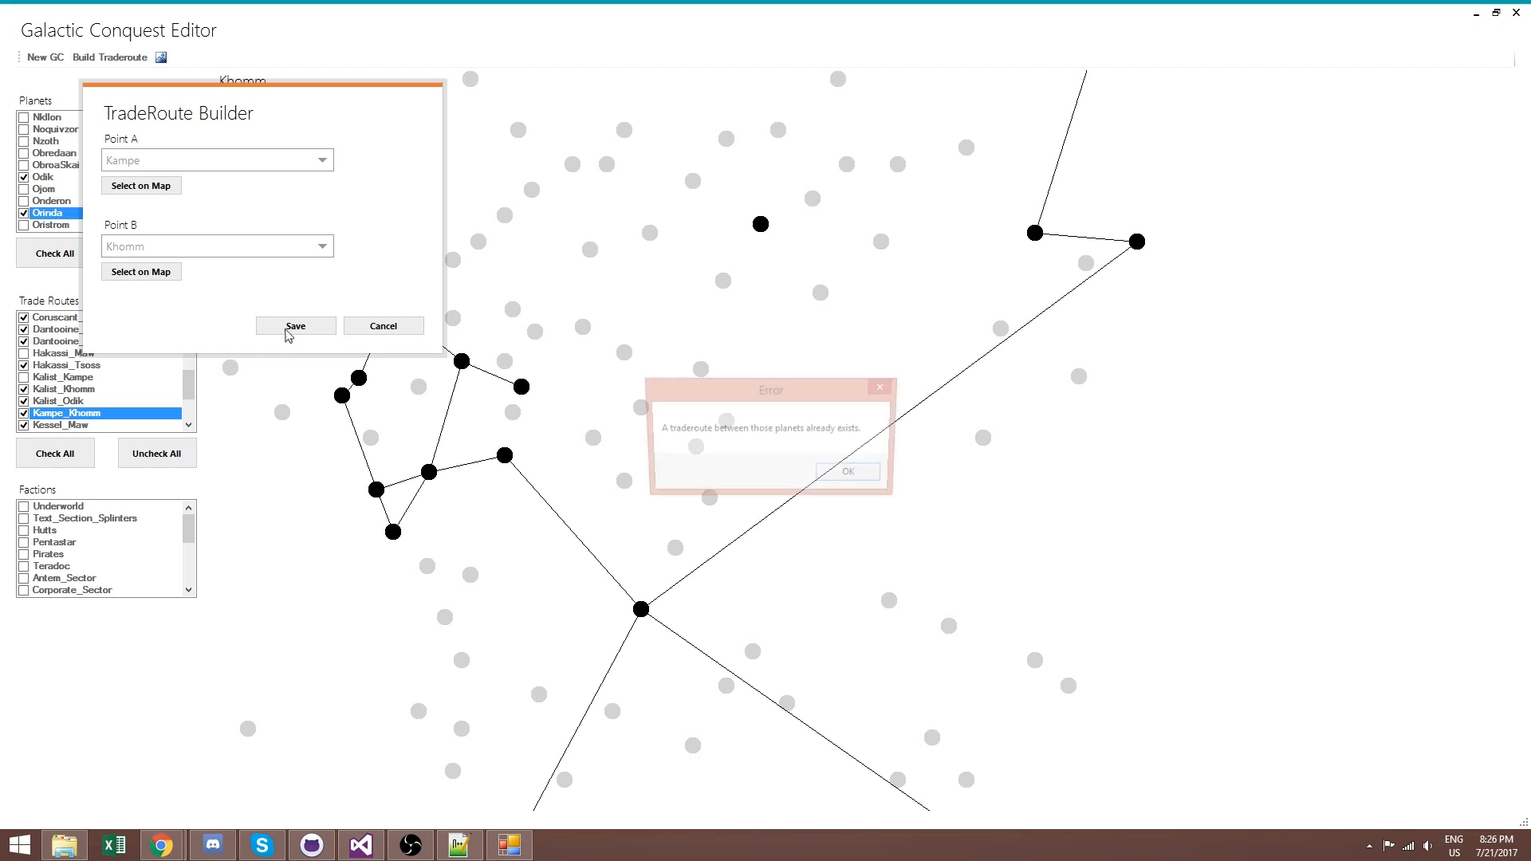
left_click(856, 478)
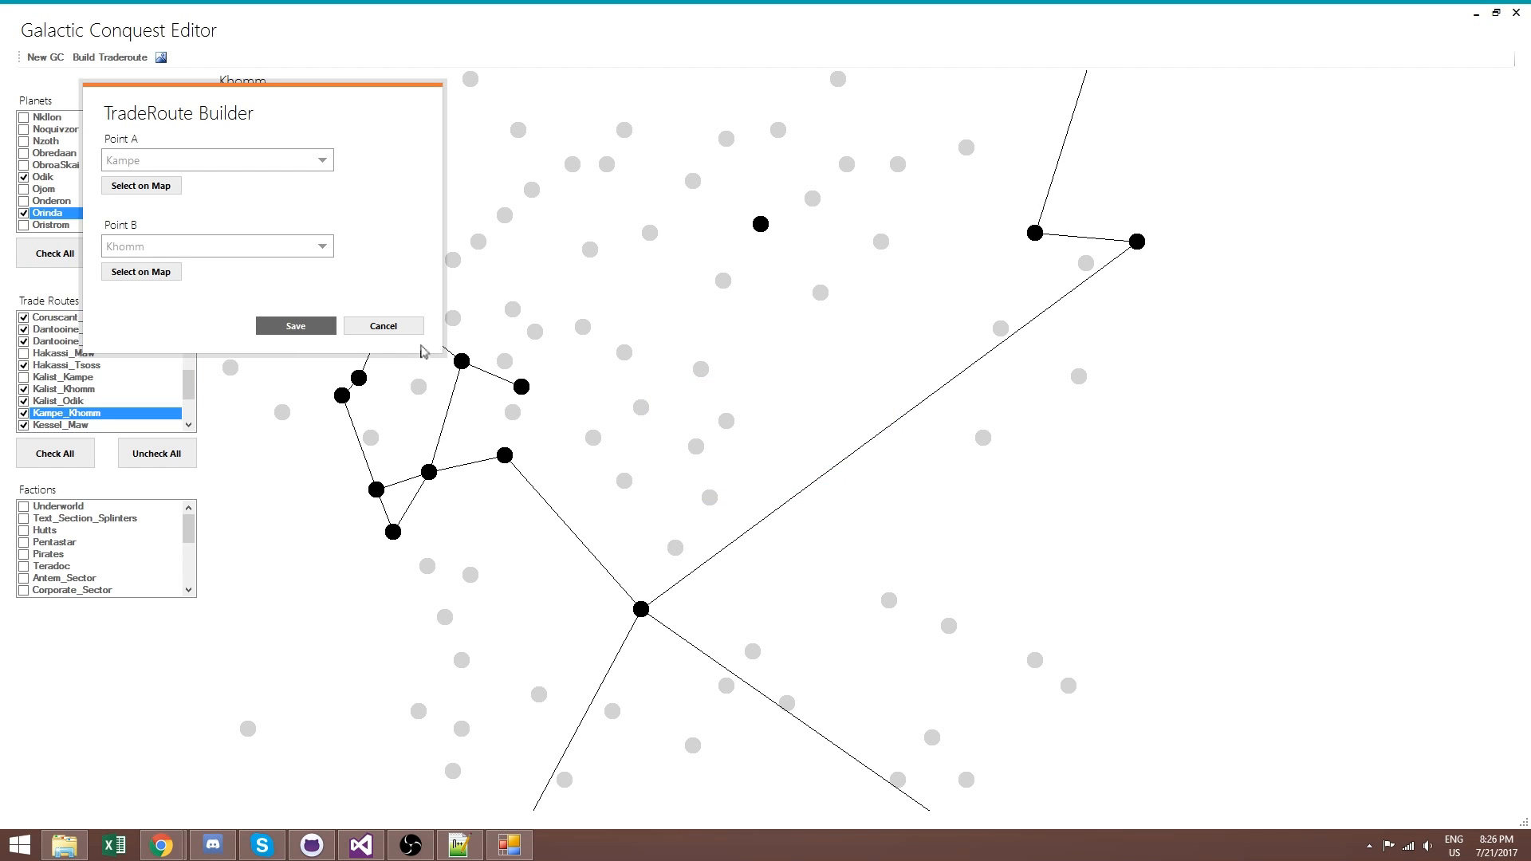
left_click(412, 328)
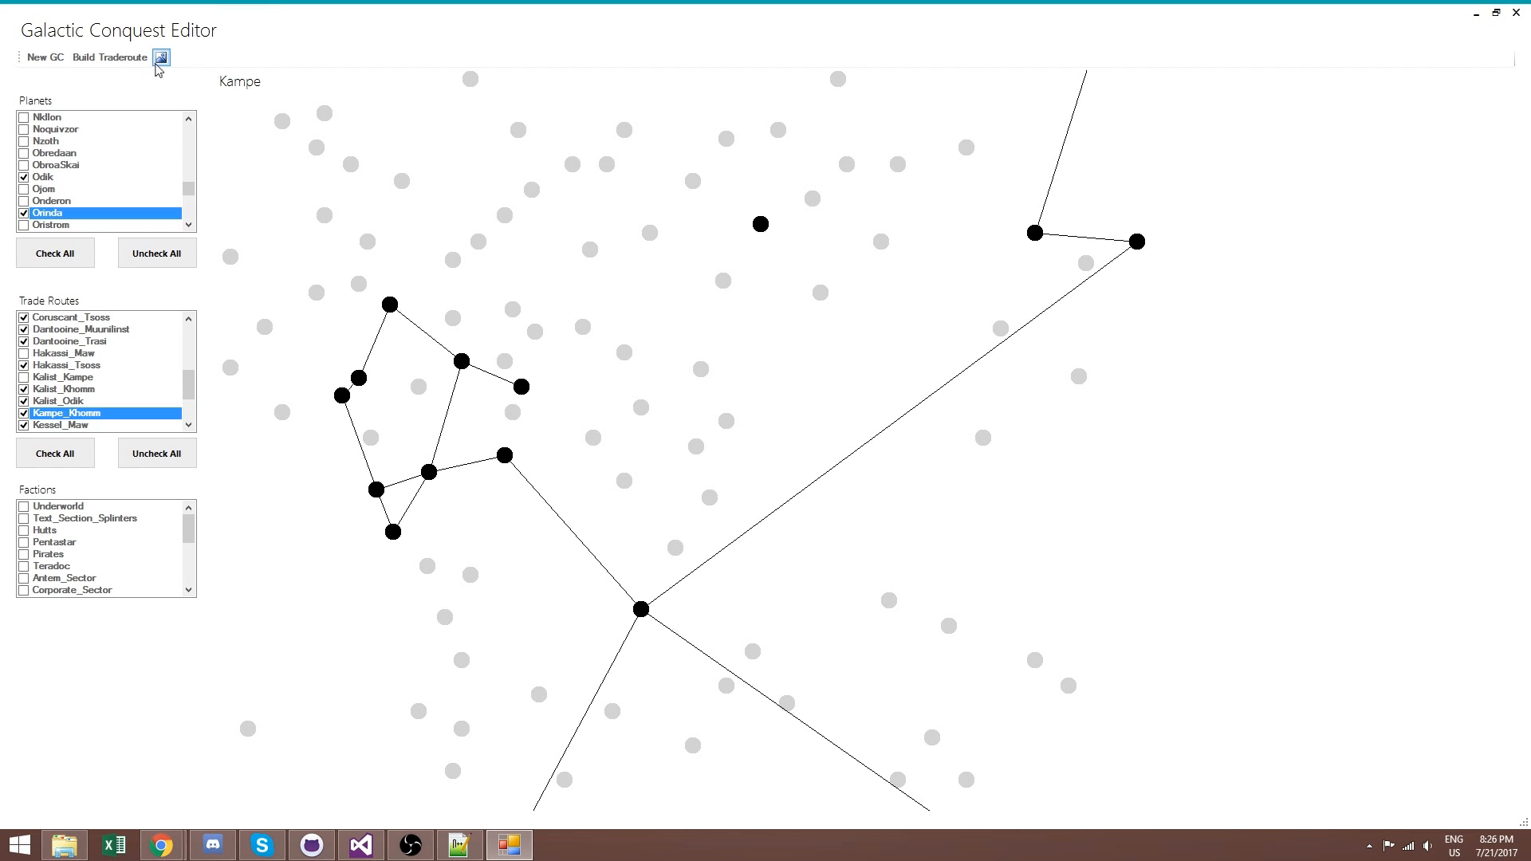
Build a trade route from Hakassi to Kampe and enable it in the conquest
left_click(143, 63)
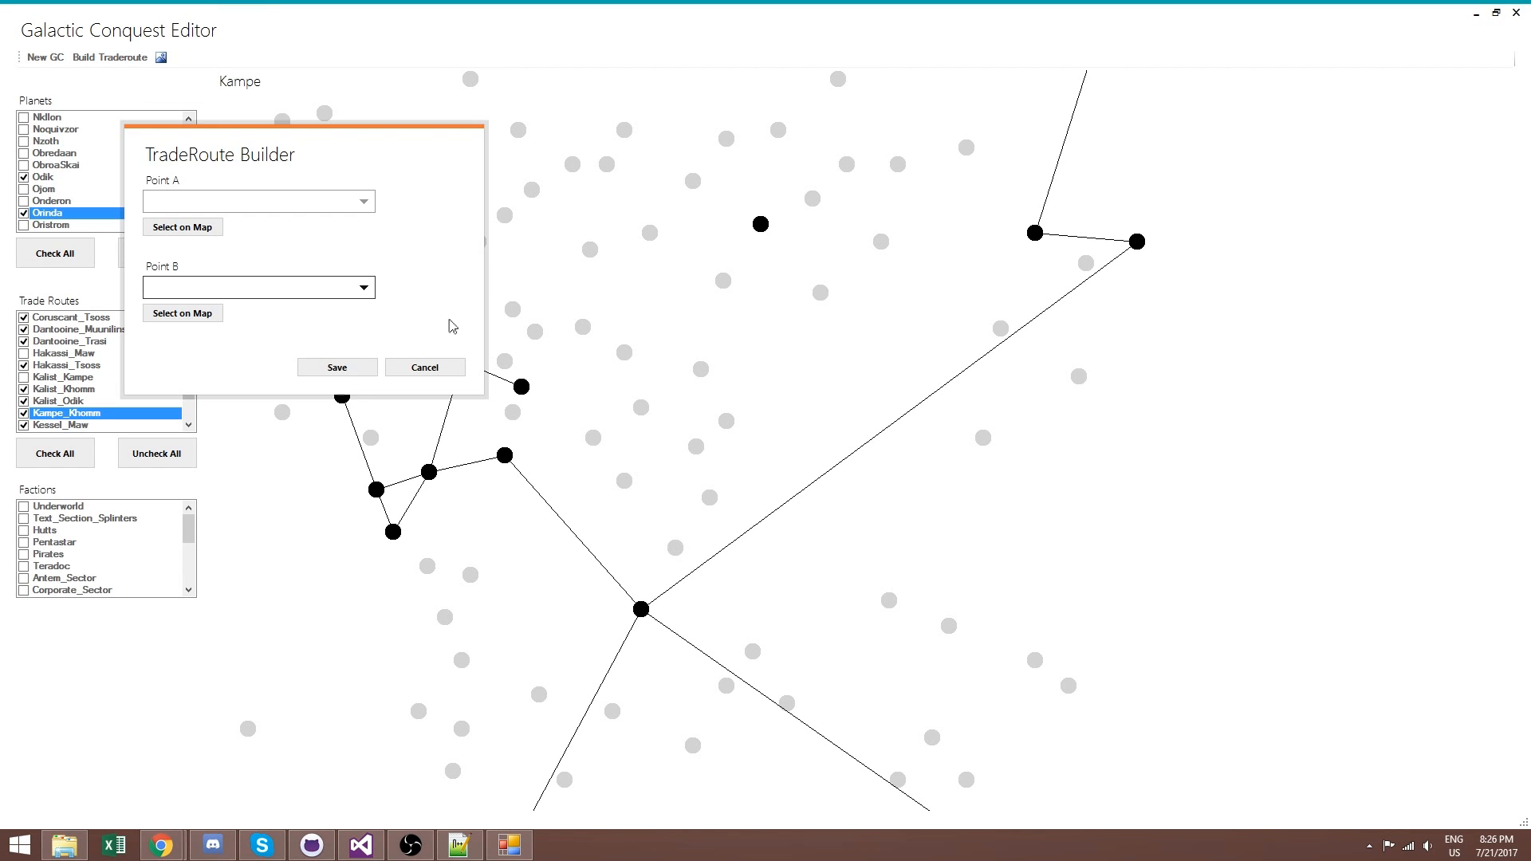
left_click(148, 228)
left_click(521, 387)
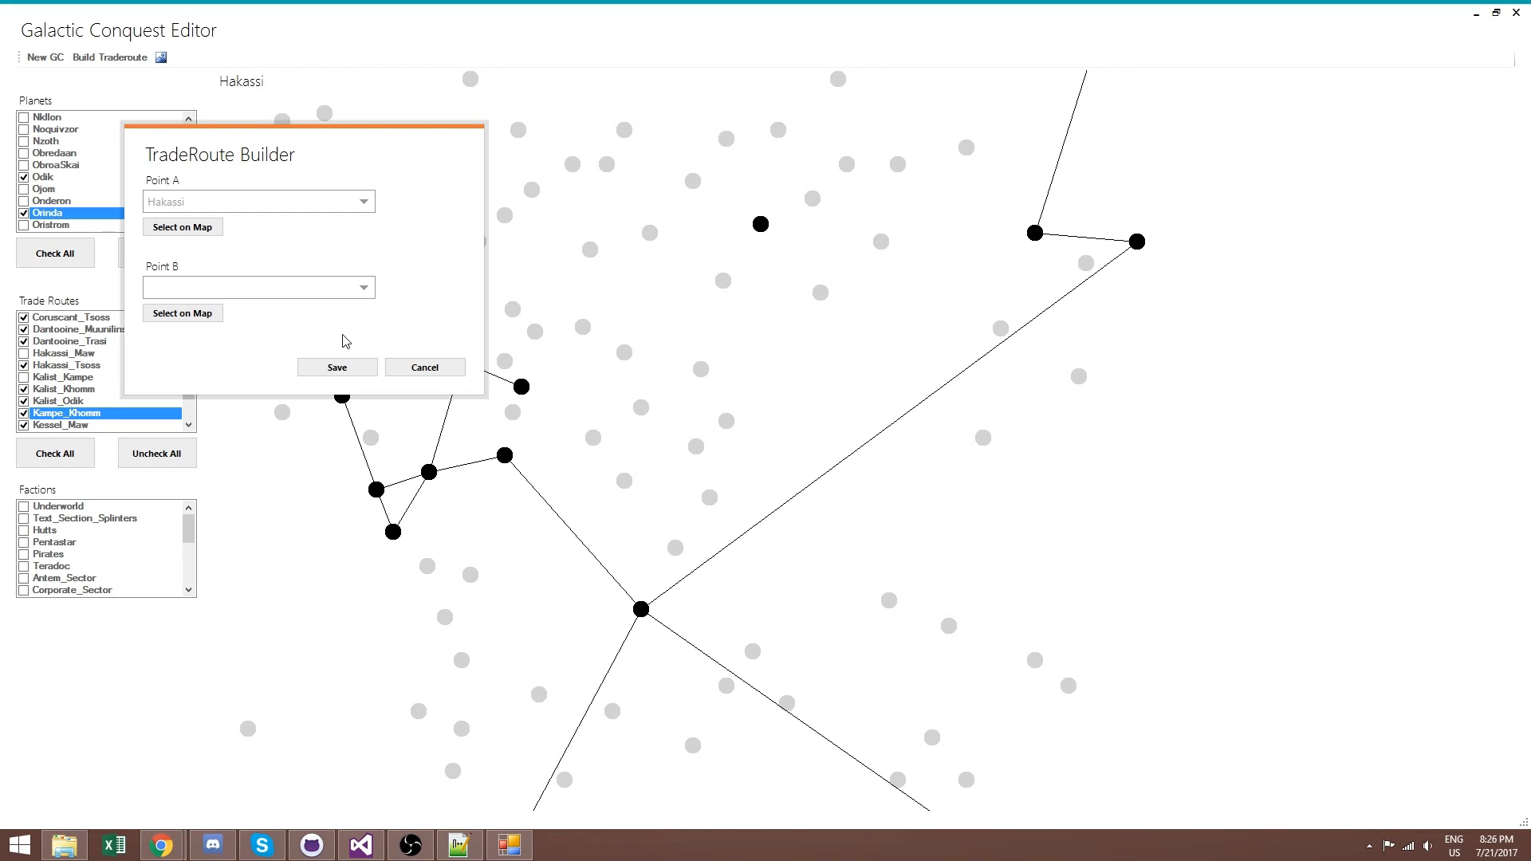
left_click(201, 313)
left_click(505, 455)
left_click(345, 367)
left_click_drag(200, 381, 199, 370)
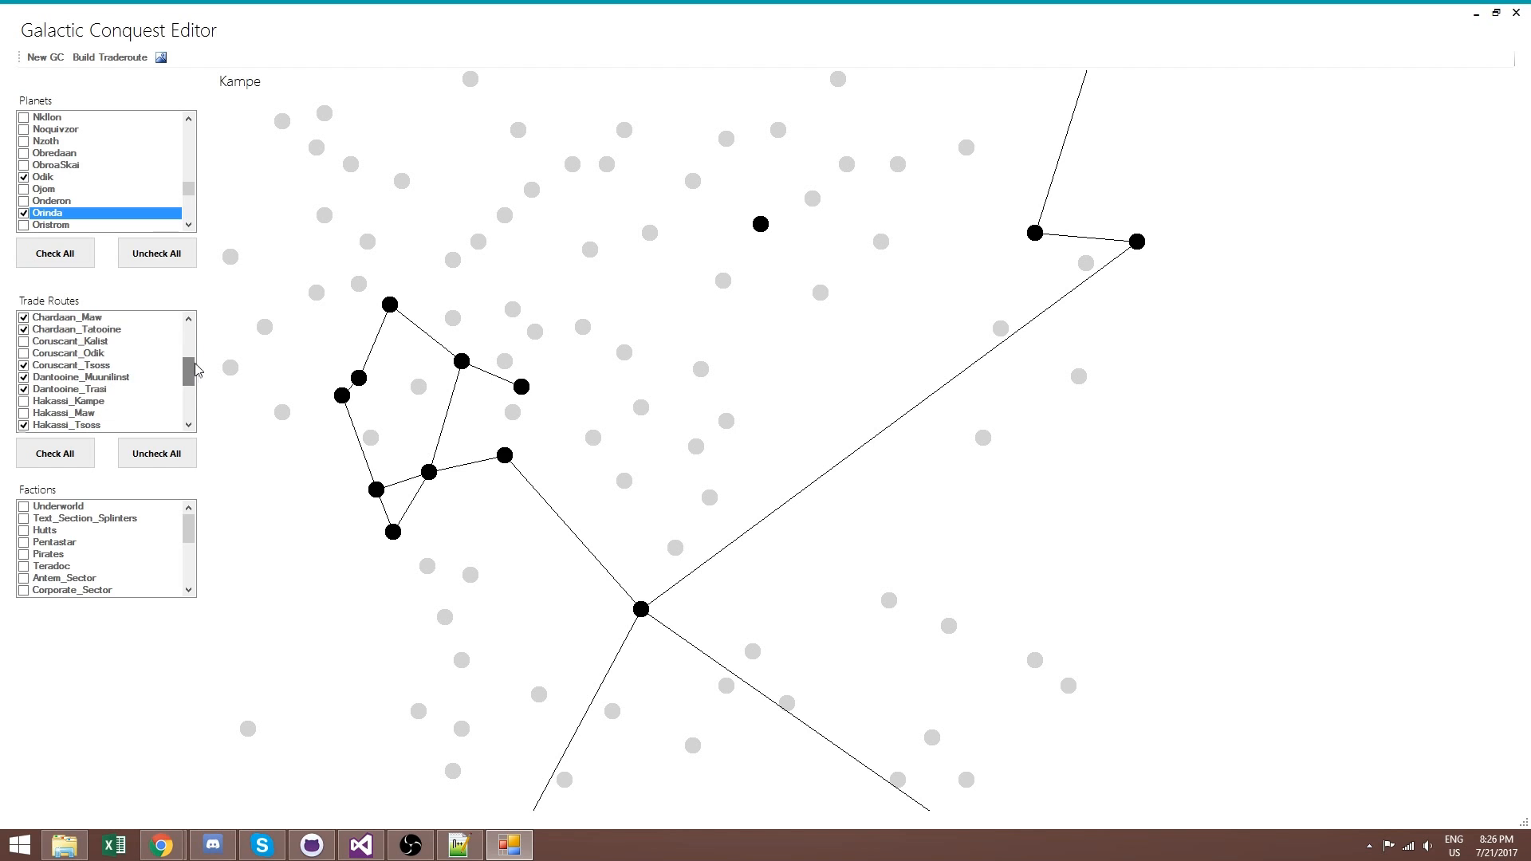
left_click(46, 401)
Build a trade route from Hakassi to PorusVida and enable it in the conquest
scroll(701, 373, "down", 2)
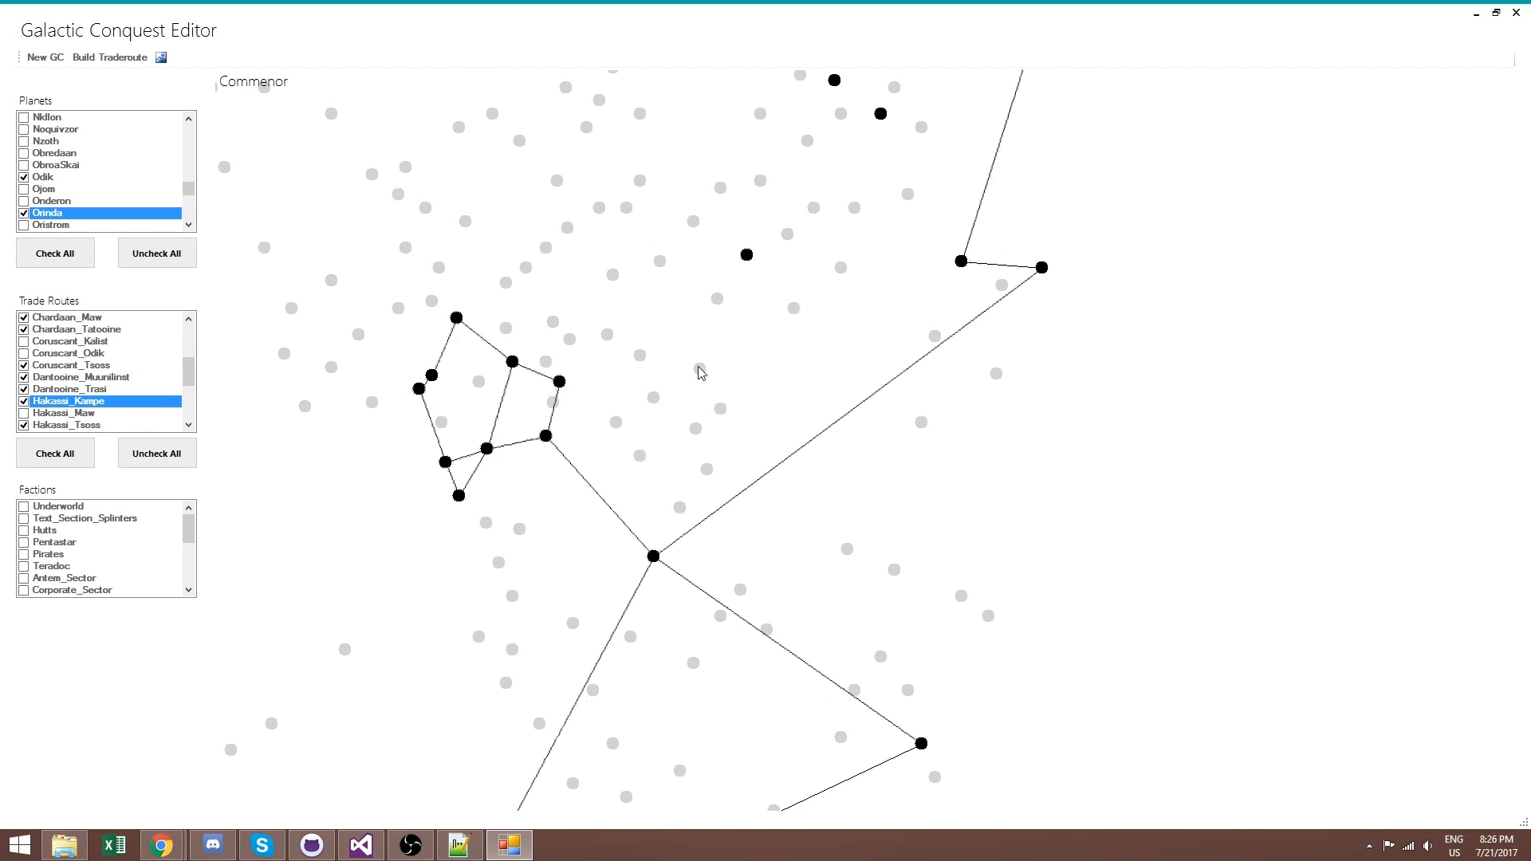
scroll(706, 359, "down", 1)
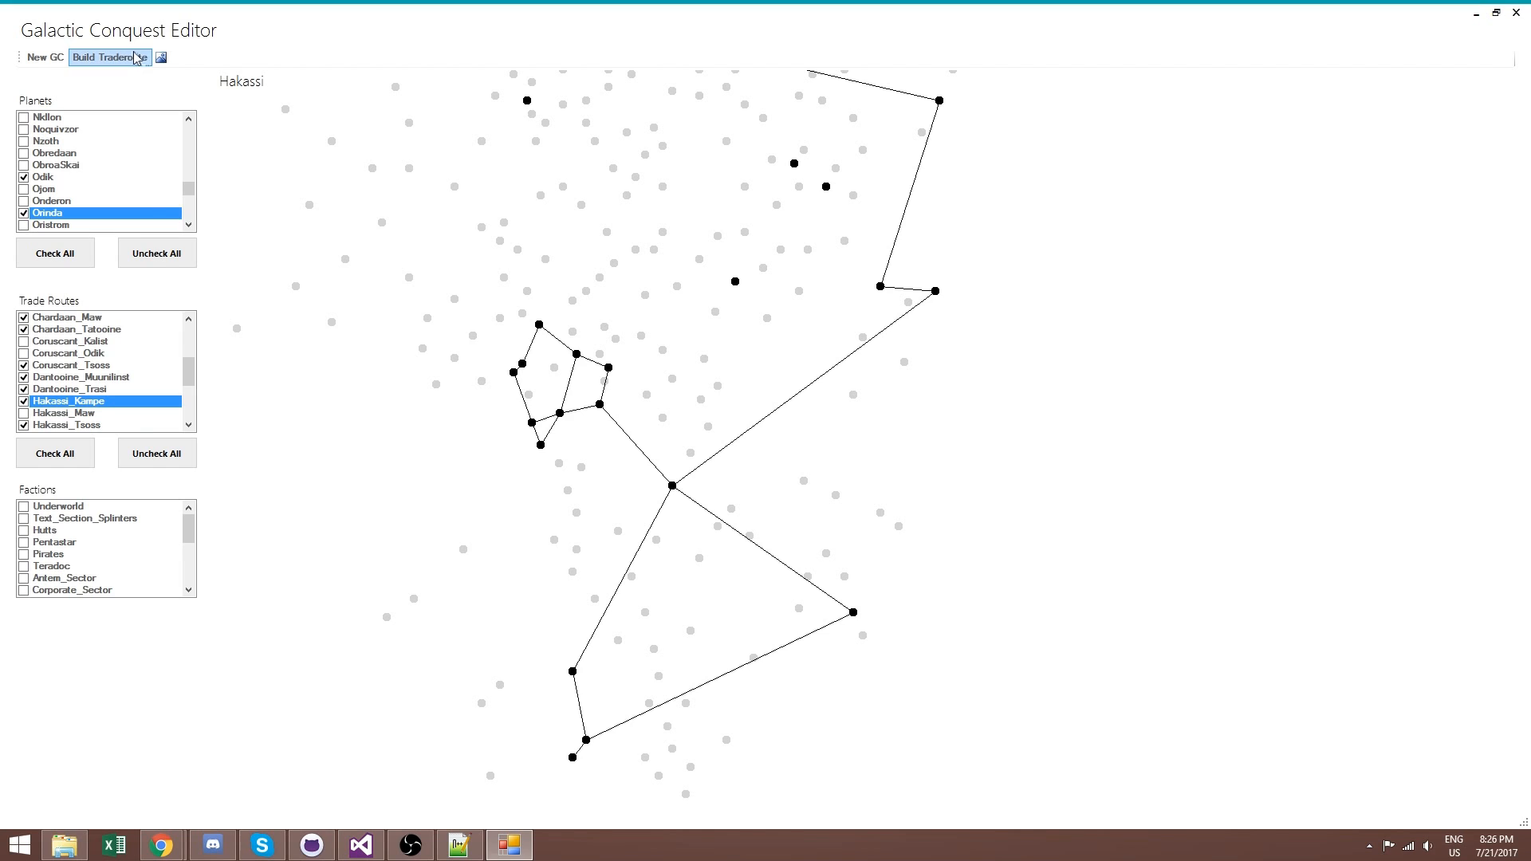
left_click(109, 57)
left_click(240, 251)
left_click(240, 249)
left_click(227, 268)
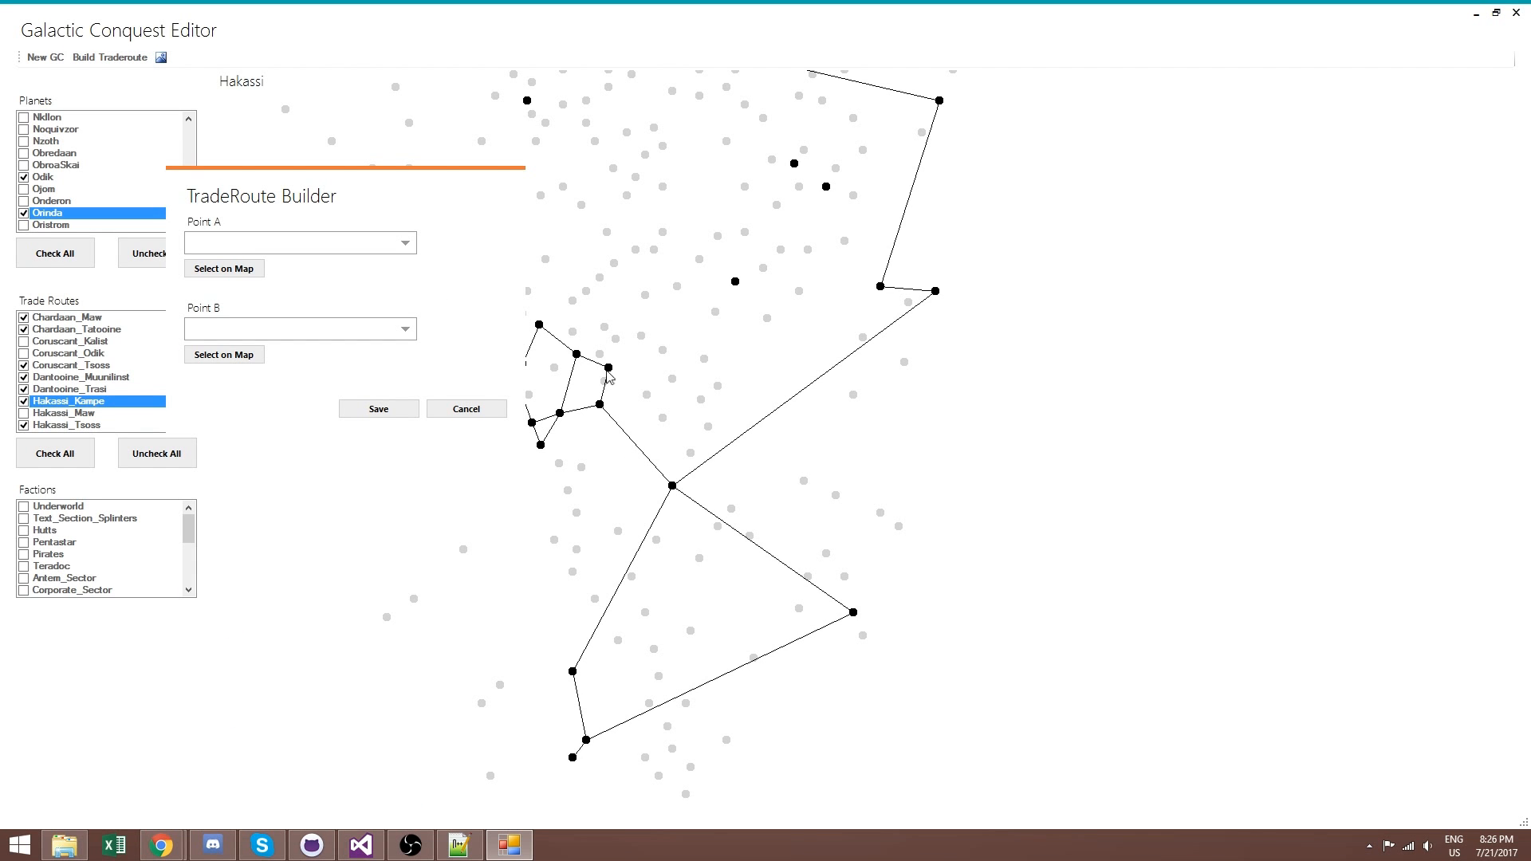
left_click(246, 271)
left_click(610, 369)
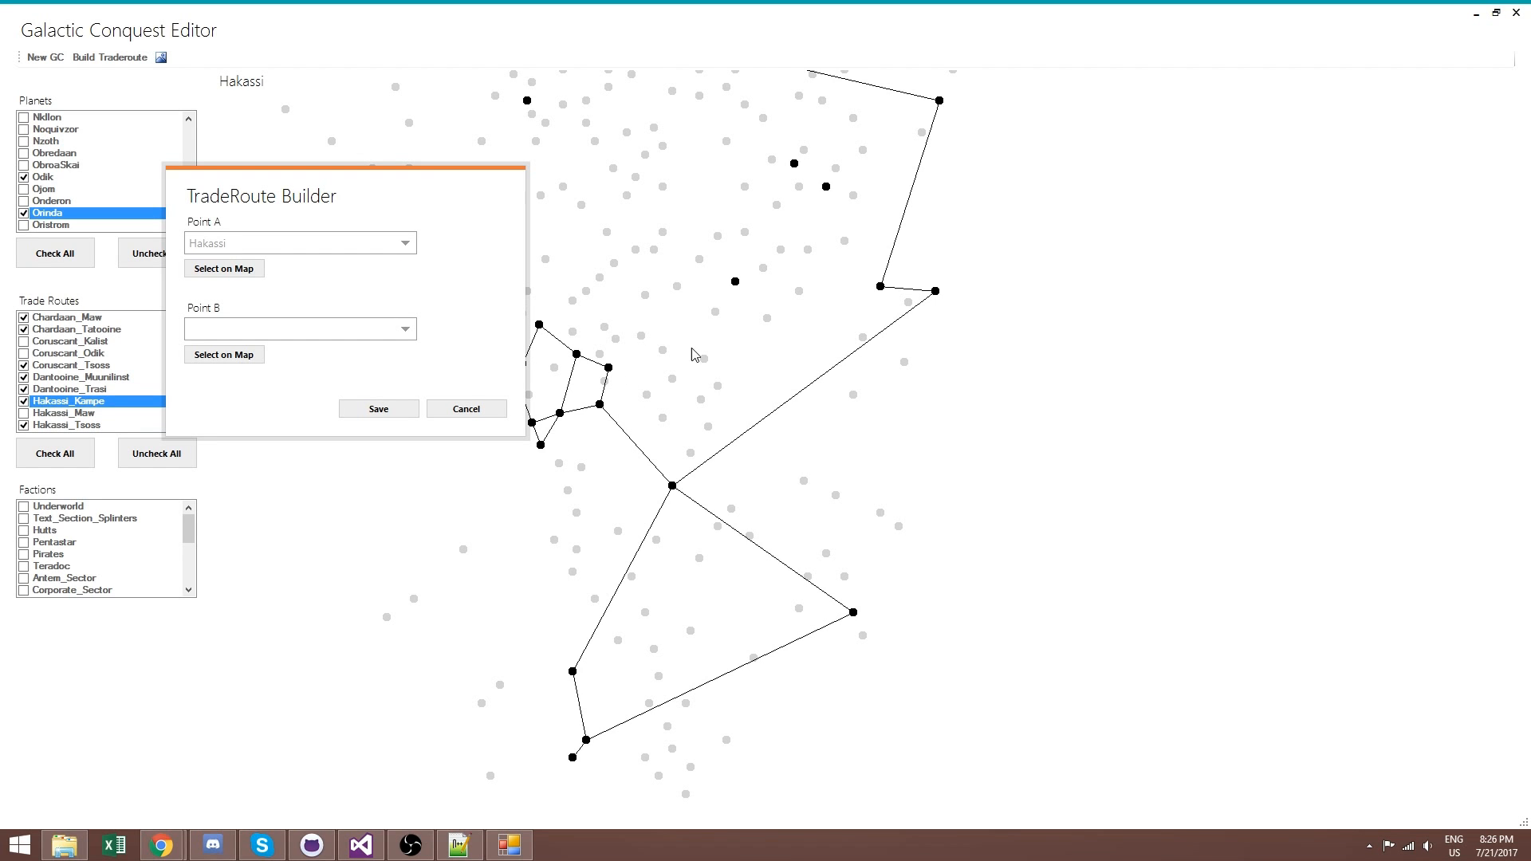
left_click(261, 361)
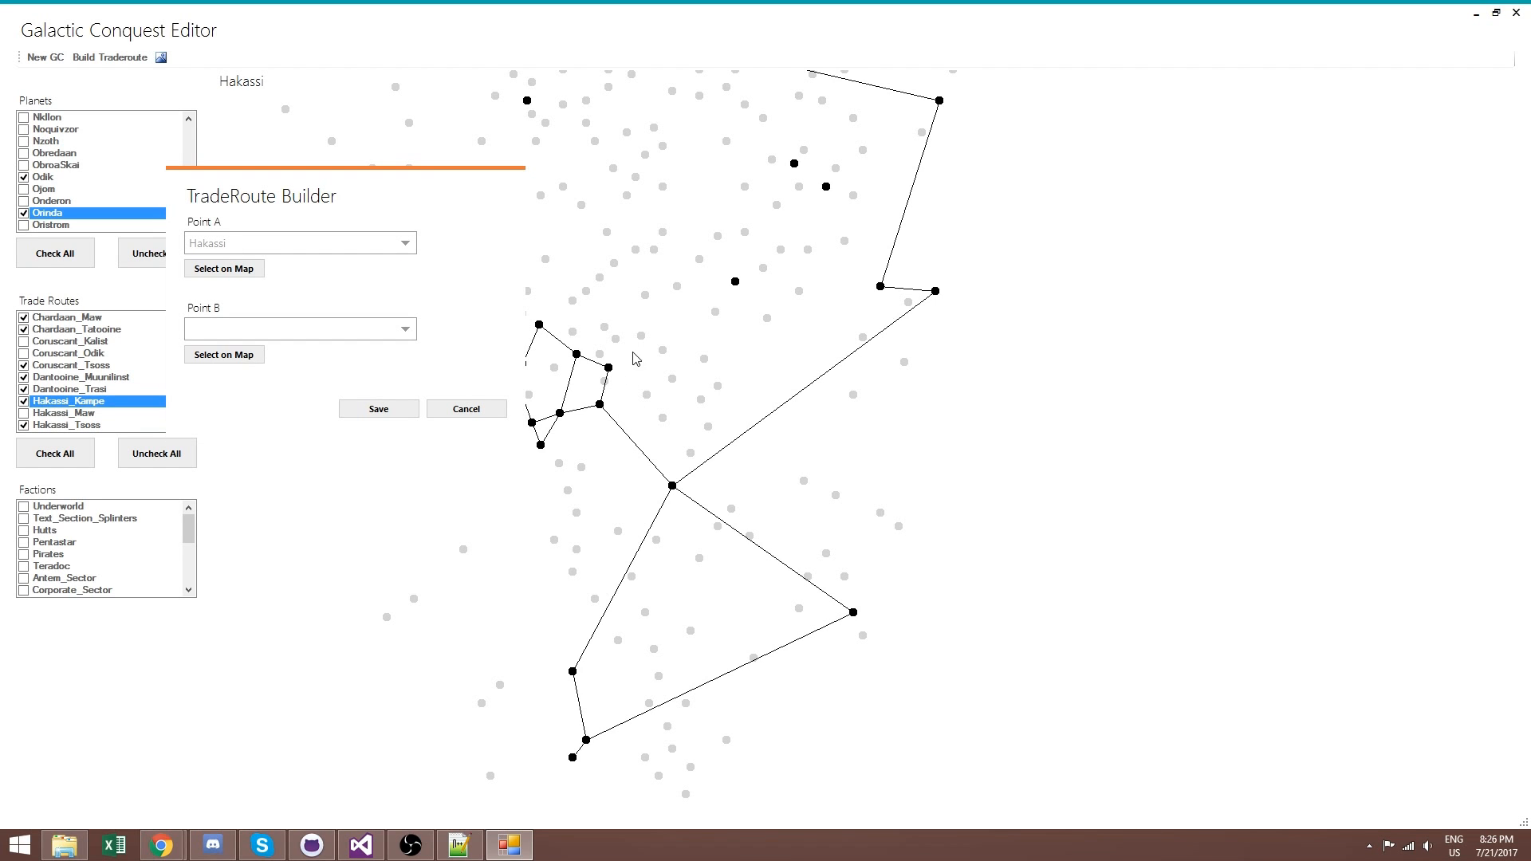
left_click(736, 283)
left_click(373, 407)
scroll(198, 380, "down", 2)
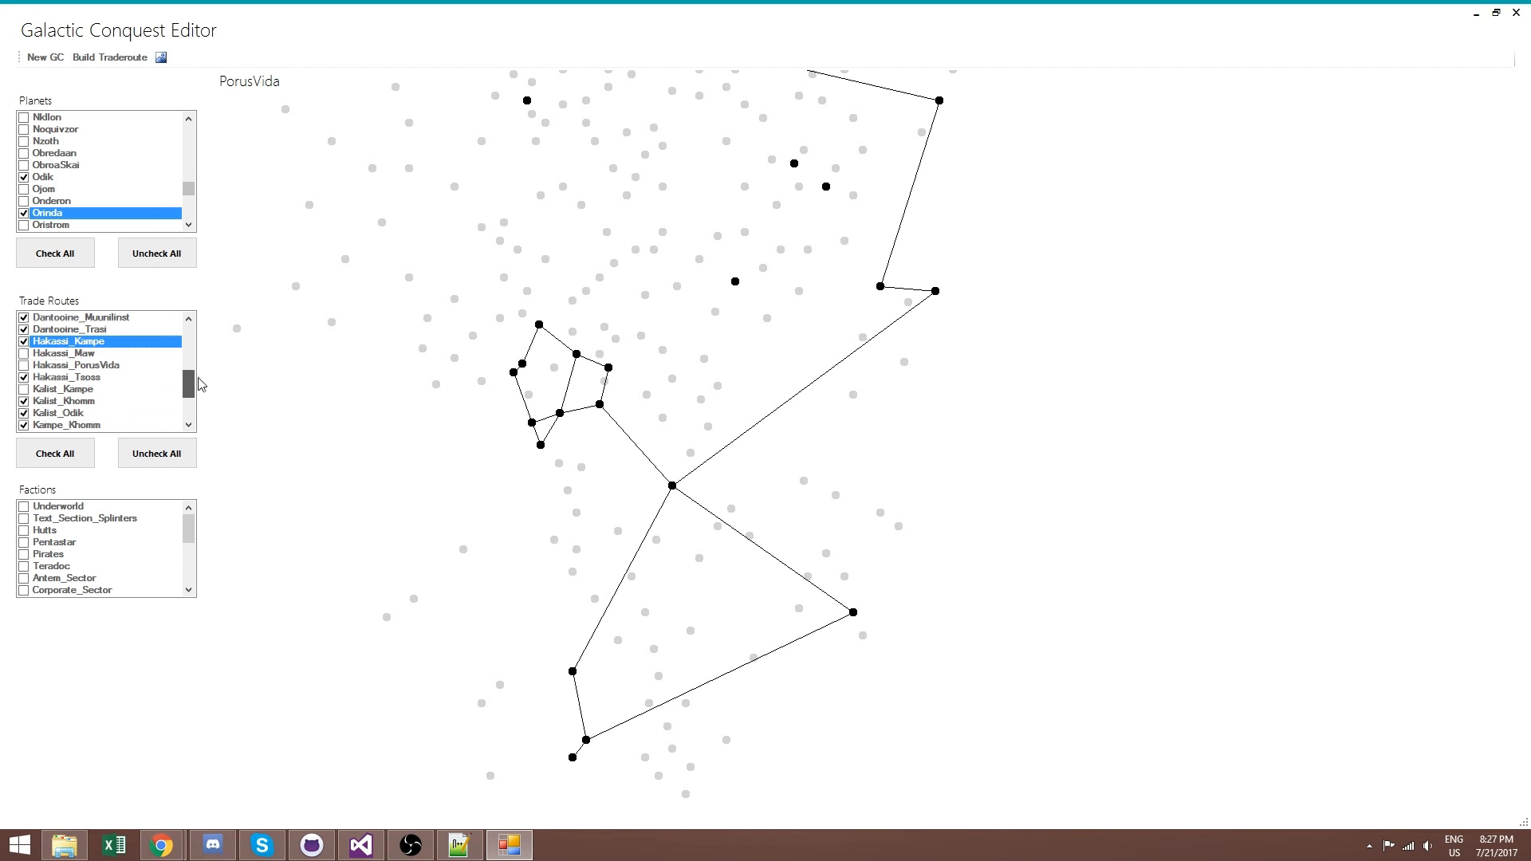
left_click(118, 366)
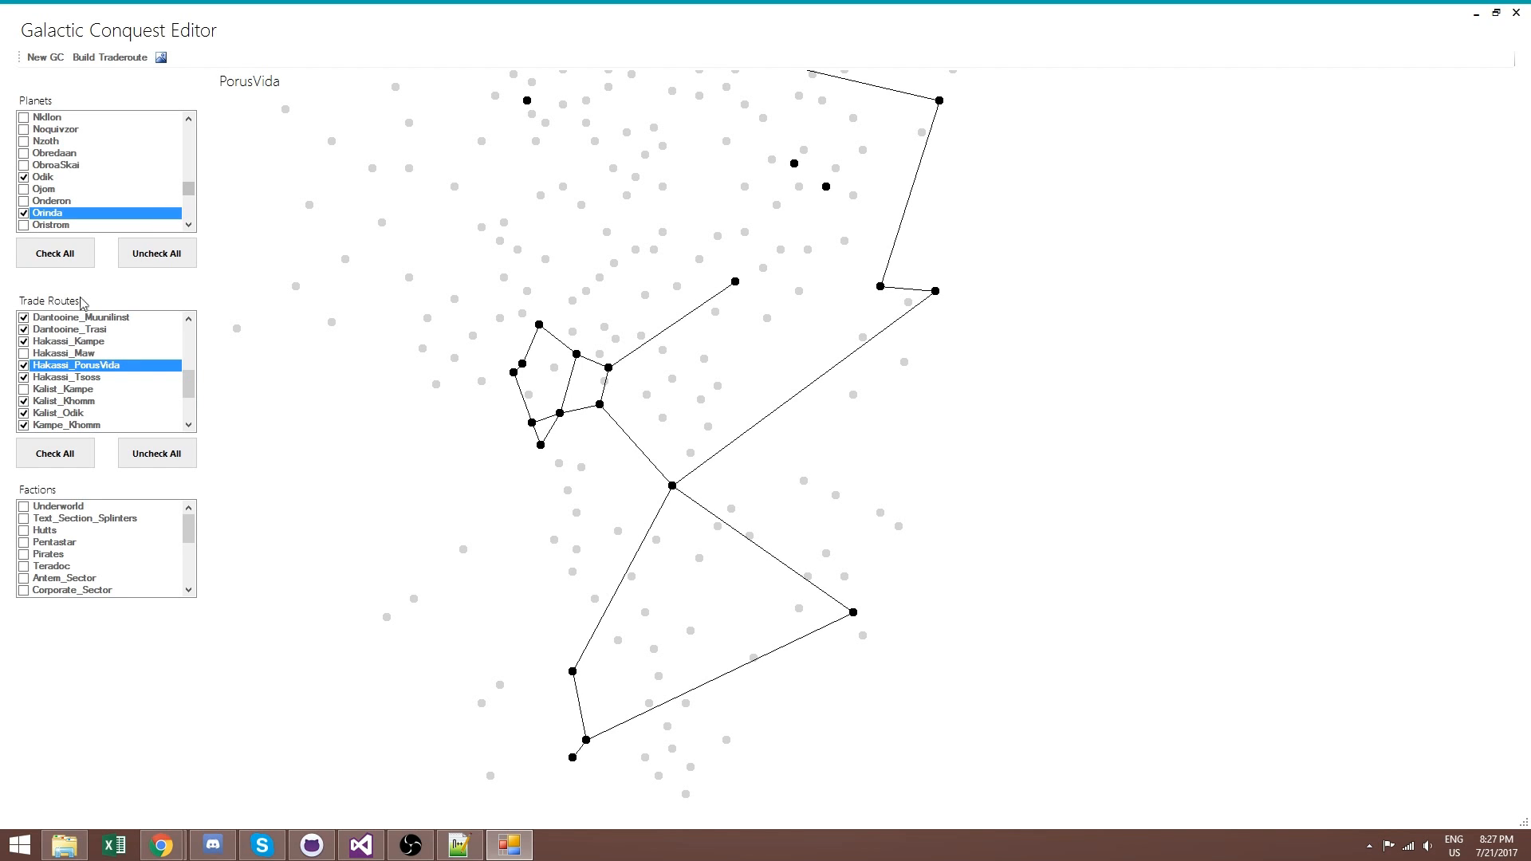
Build a trade route from Kessel to PorusVida and enable it in the conquest
left_click(88, 57)
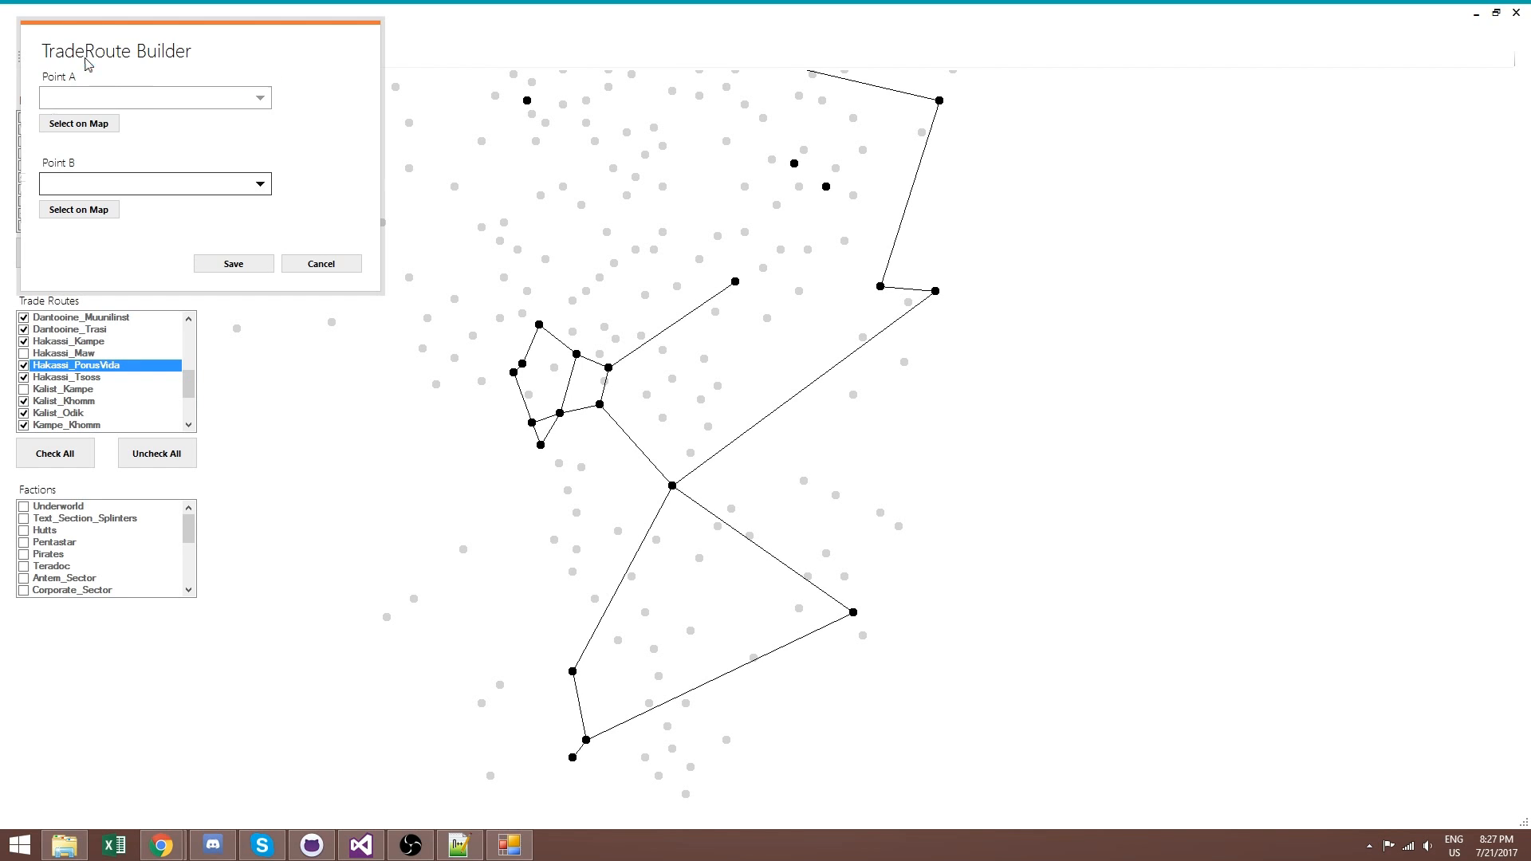
left_click(79, 124)
left_click(881, 287)
left_click(79, 209)
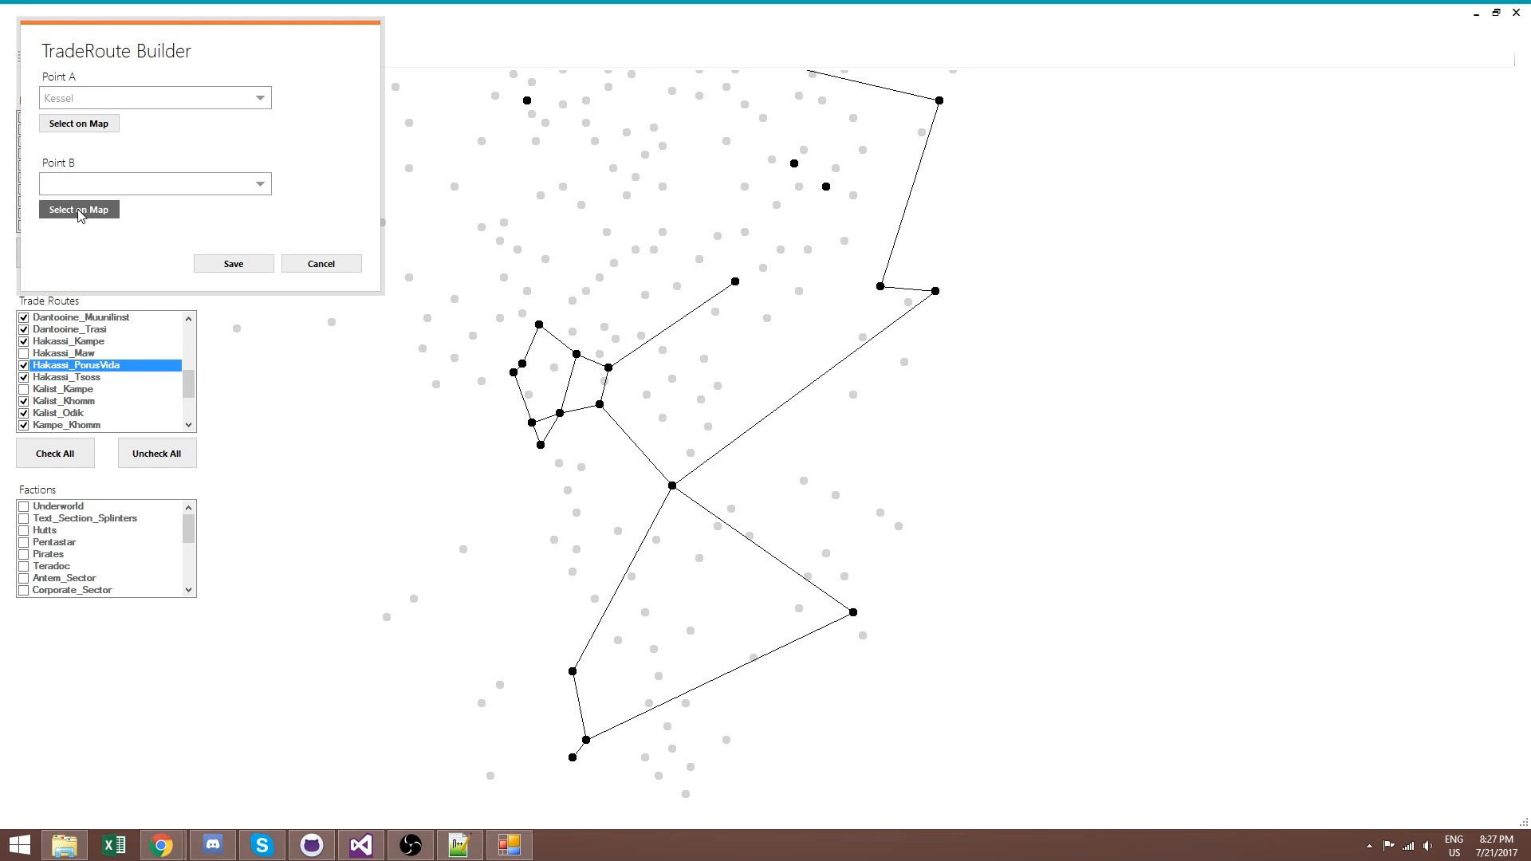
left_click(733, 287)
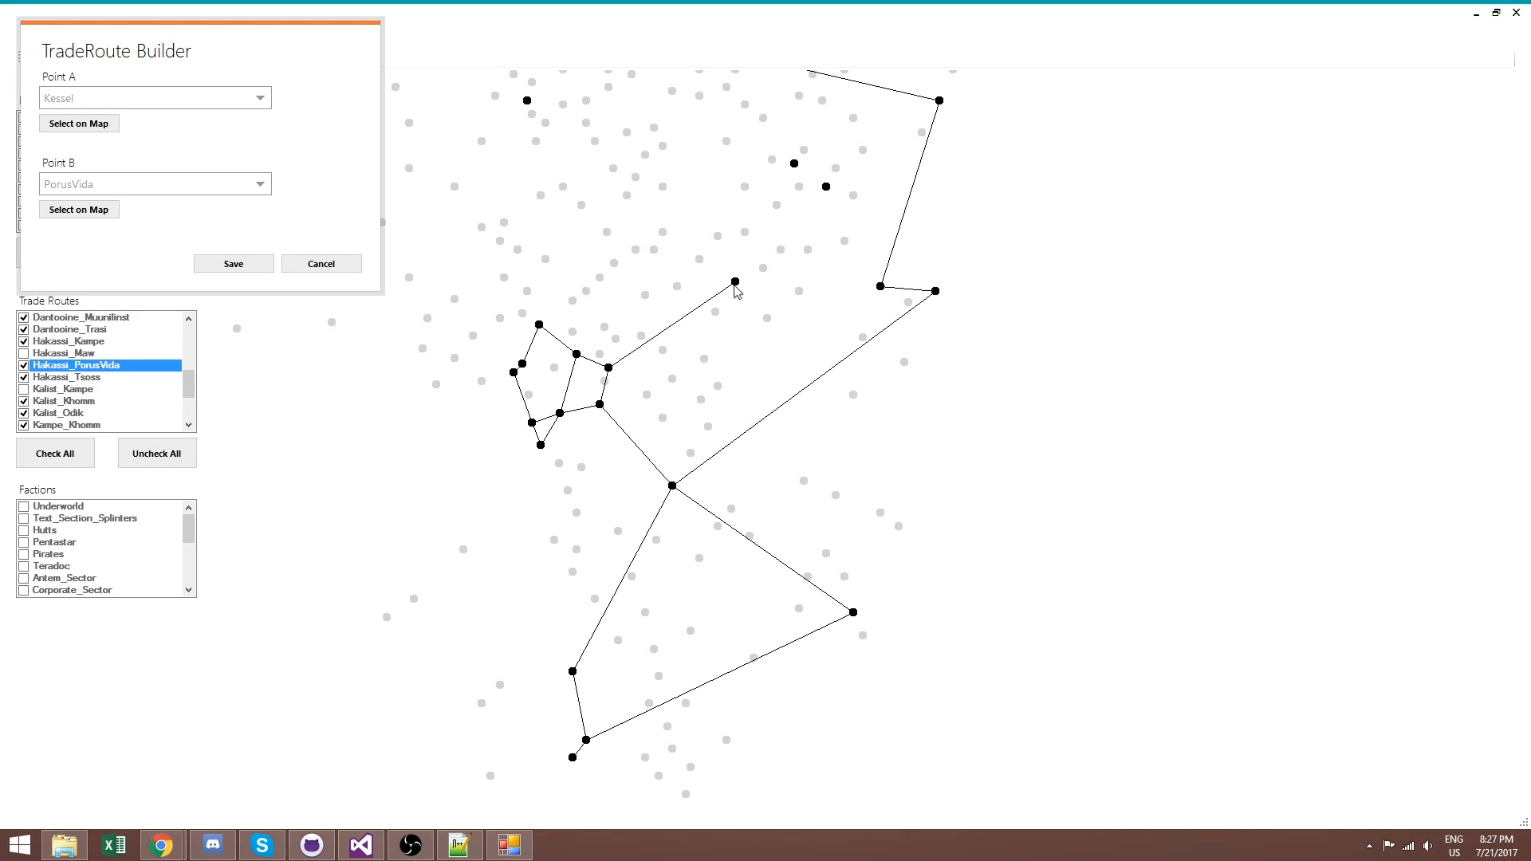
left_click(260, 267)
left_click_drag(189, 385, 189, 394)
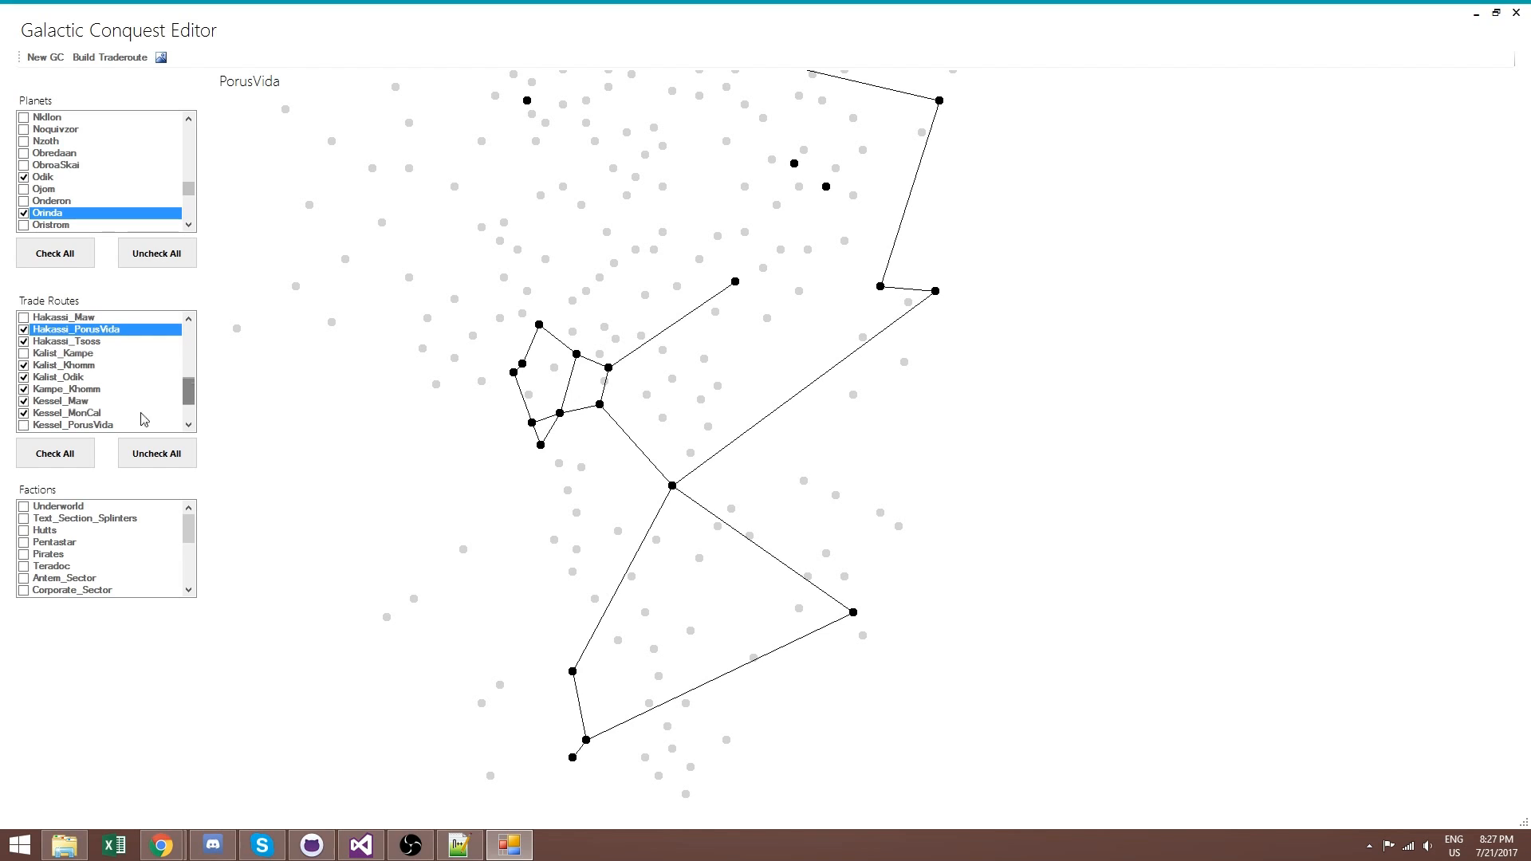
left_click(102, 424)
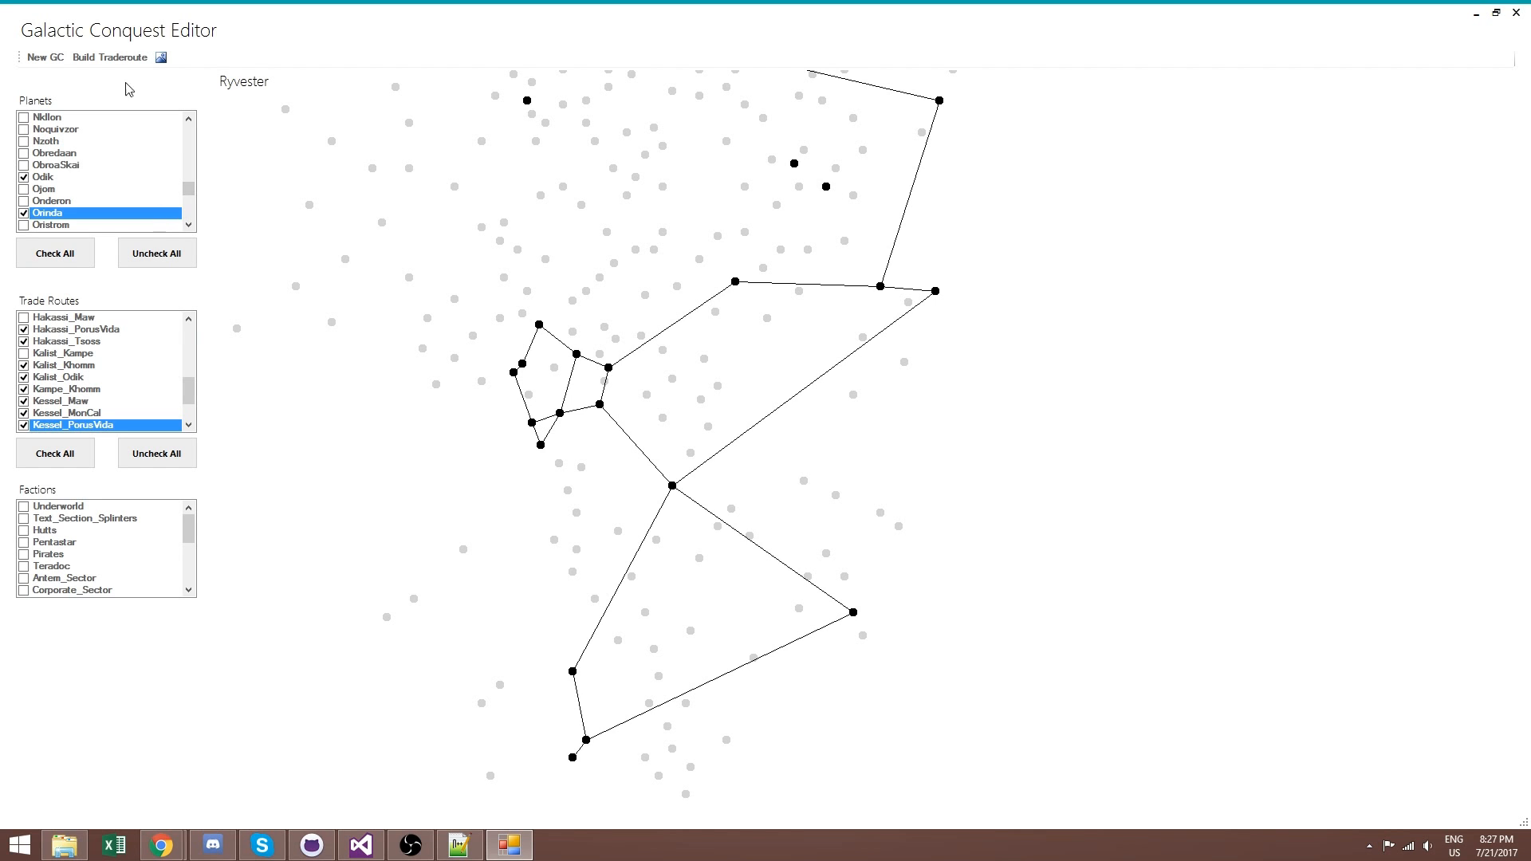
Build a trade route from MonCalimari to Ryvester and enable it in the conquest
left_click(110, 56)
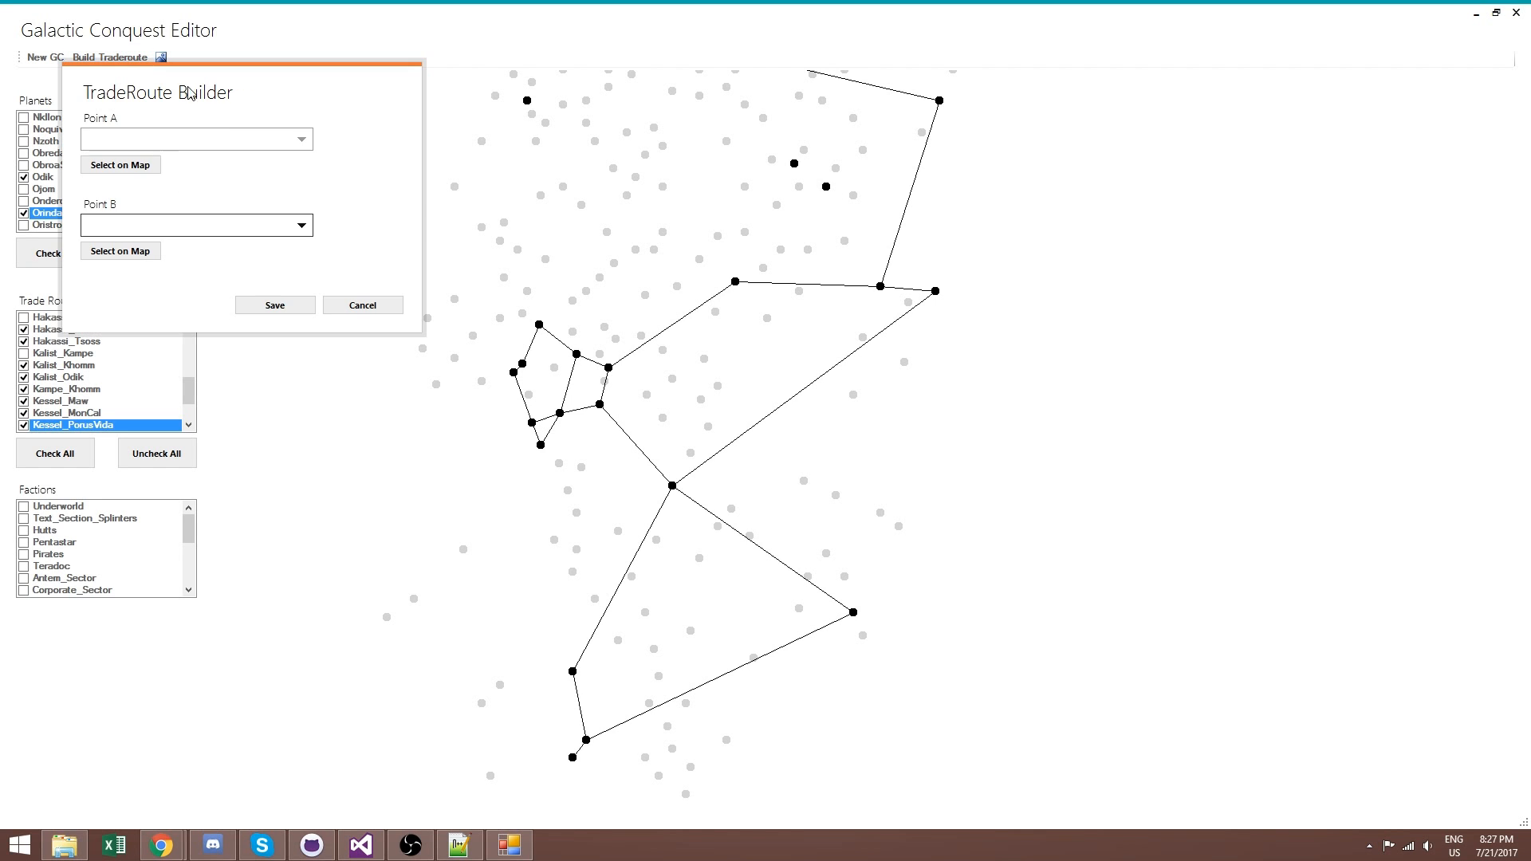
left_click(940, 102)
left_click(826, 188)
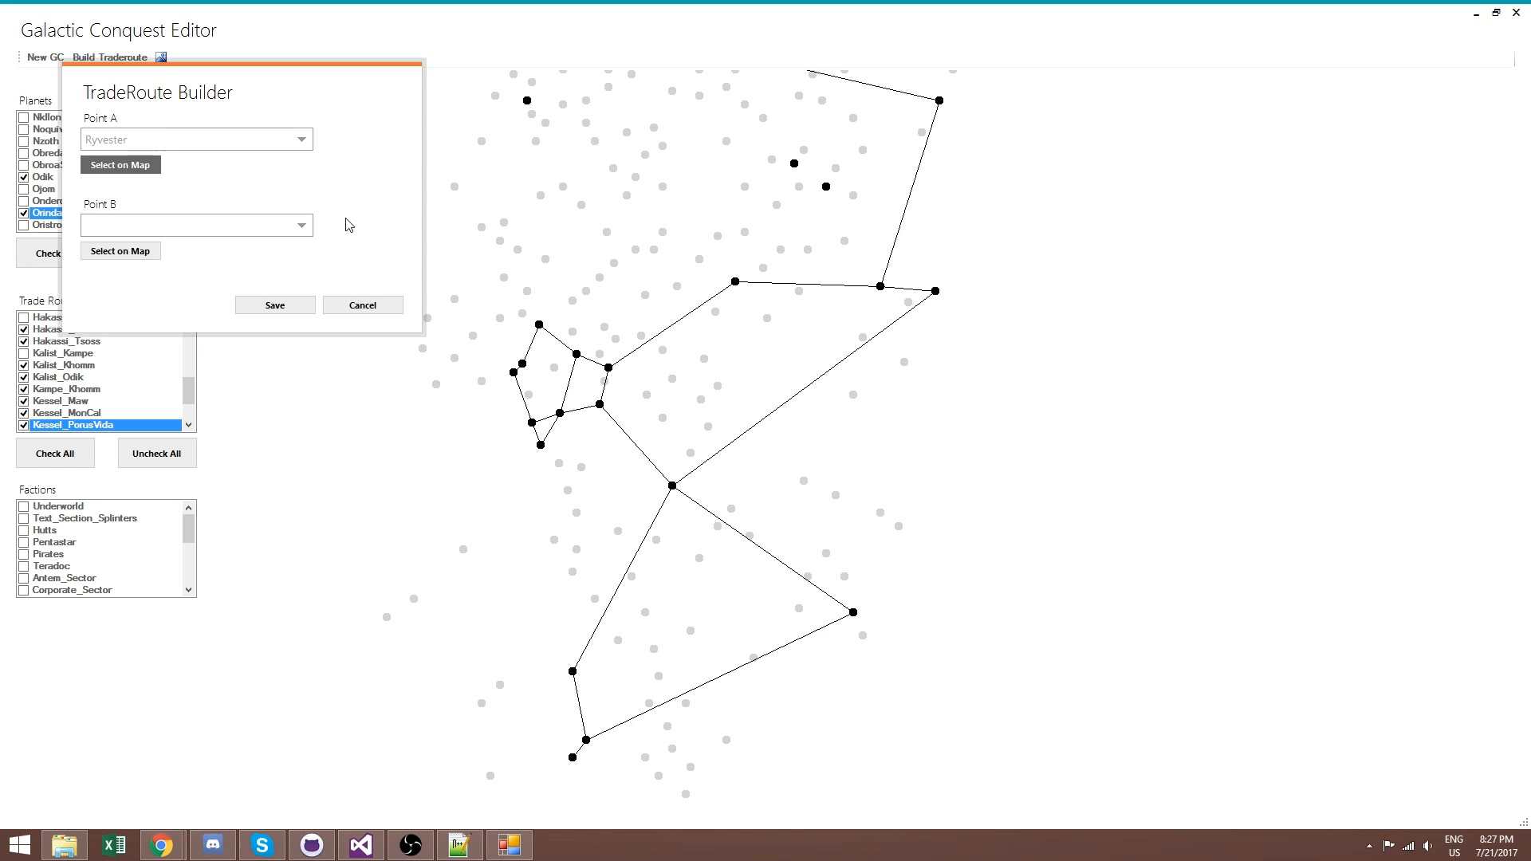
left_click(97, 170)
left_click(97, 165)
left_click(97, 165)
left_click(940, 102)
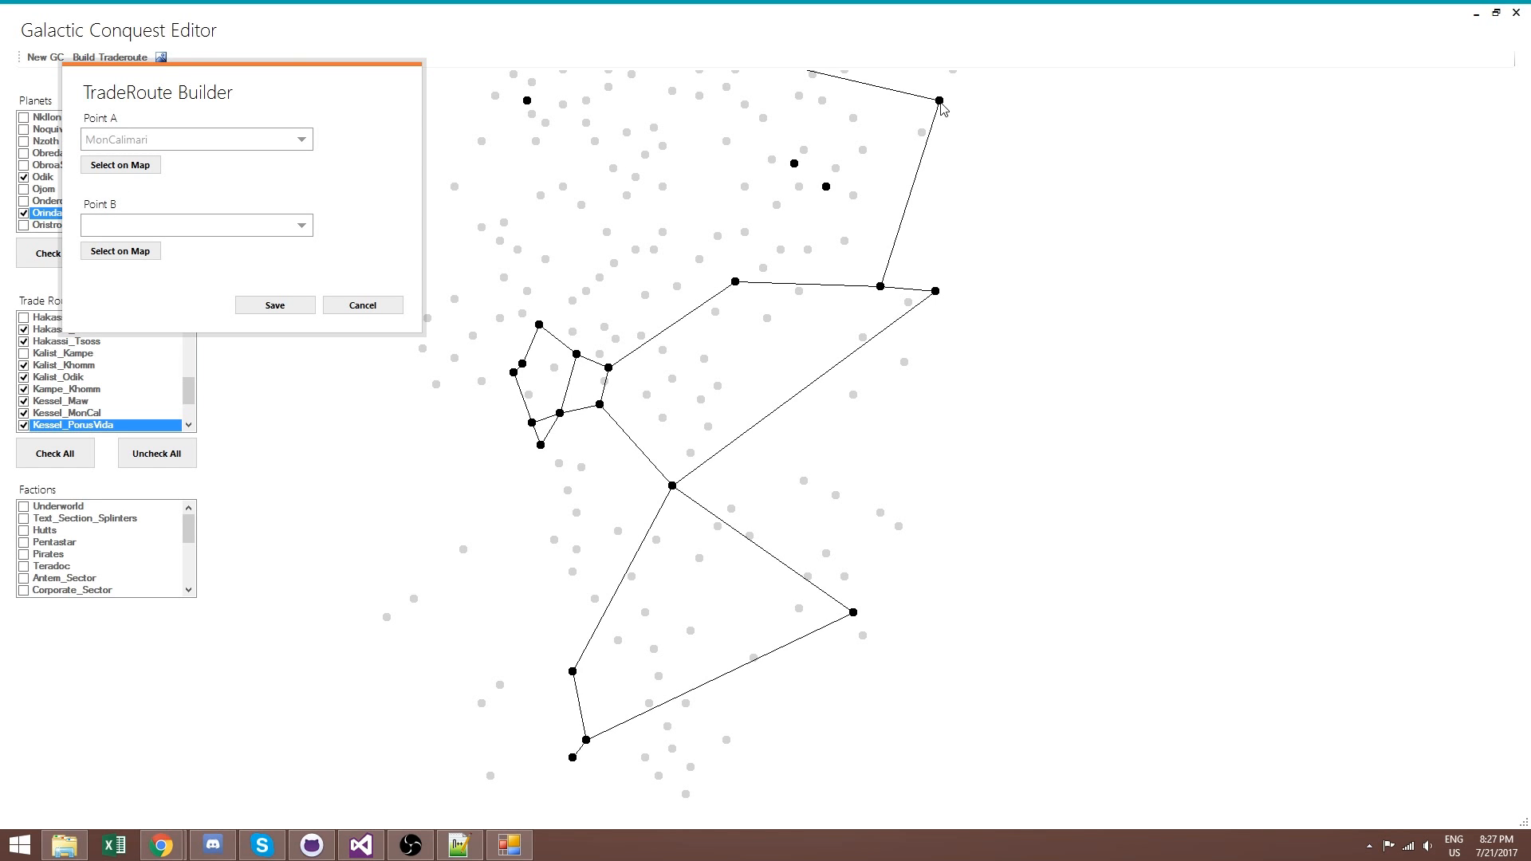
left_click(120, 250)
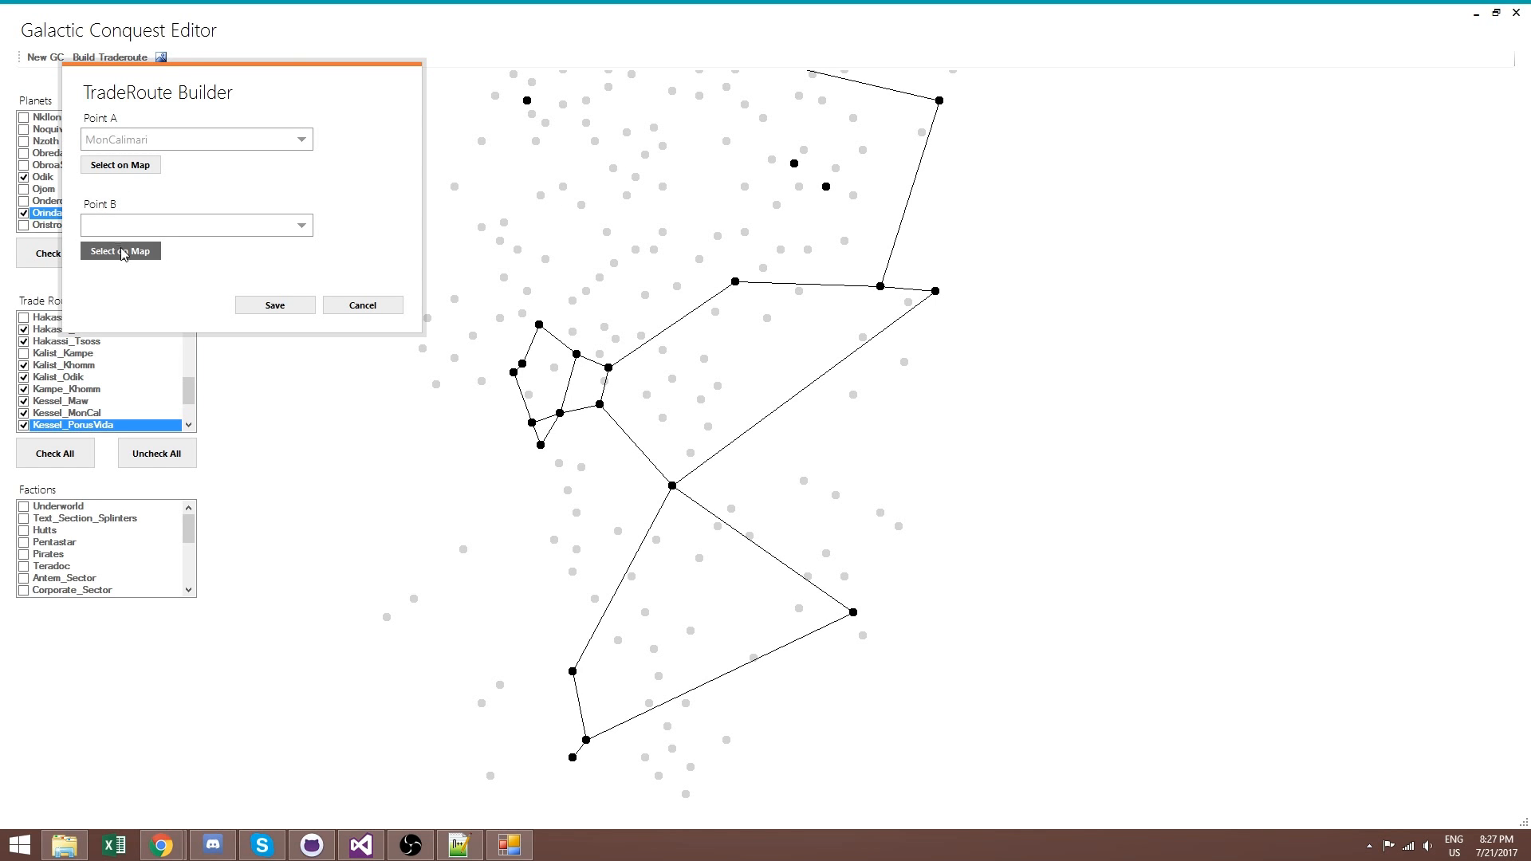
left_click(825, 187)
left_click(267, 309)
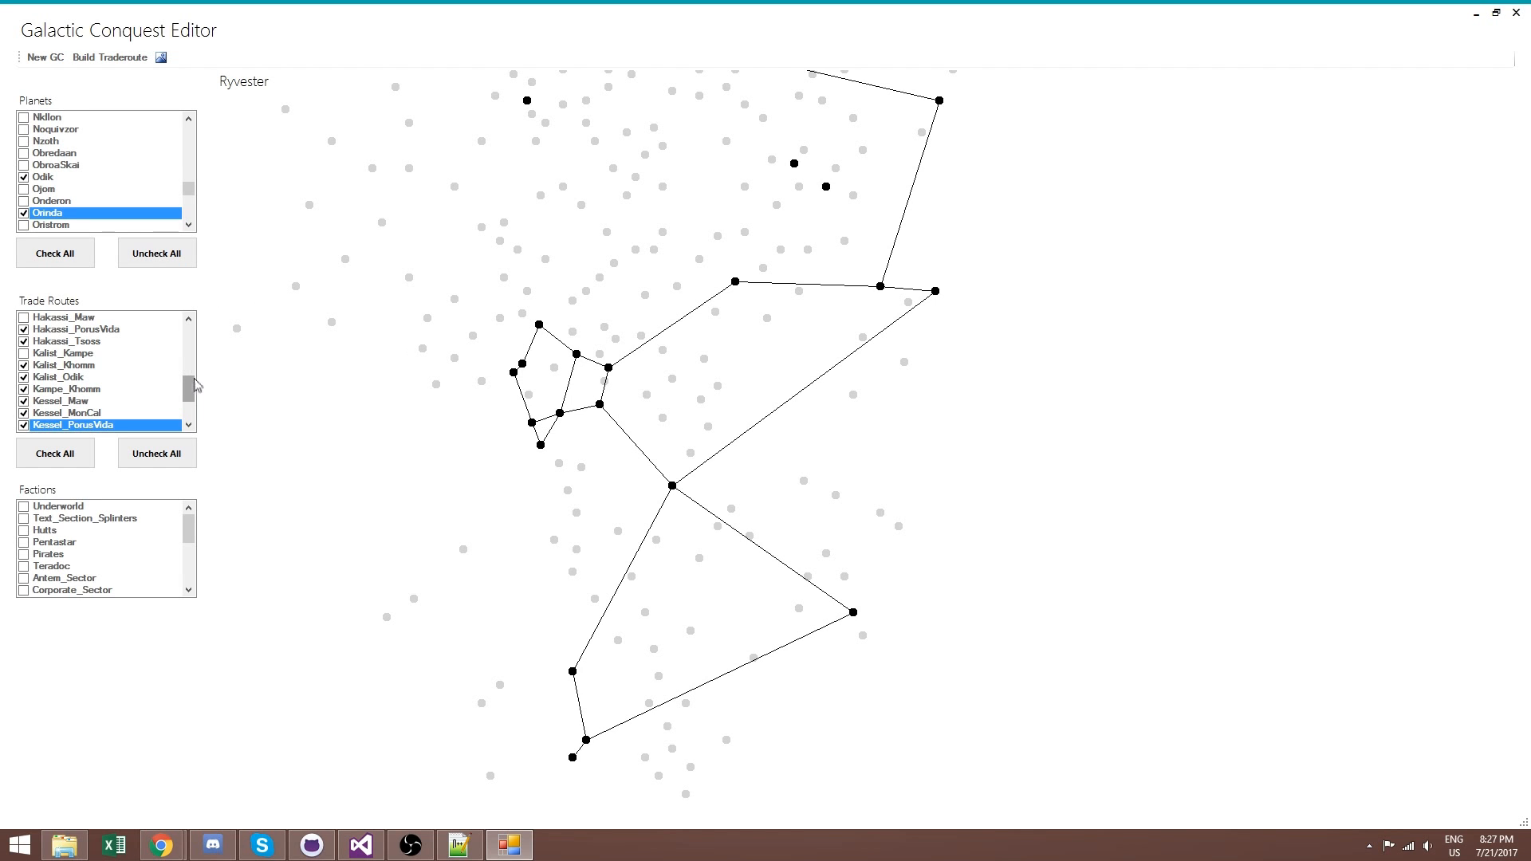
scroll(192, 388, "down", 2)
left_click(125, 389)
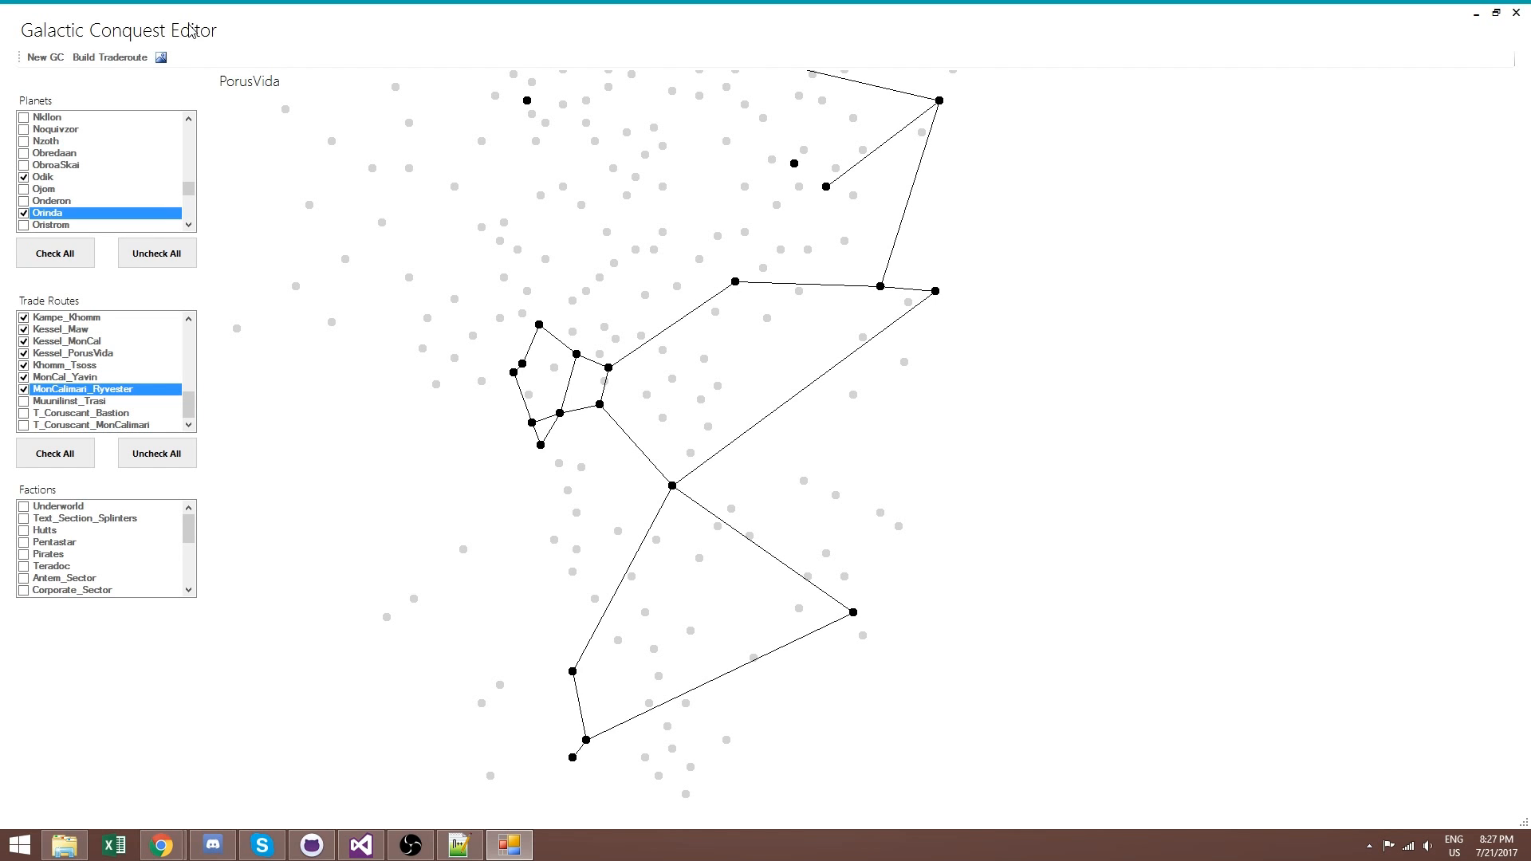
Build a trade route from PorusVida to Ryvester and enable it in the conquest
left_click(125, 61)
left_click(159, 208)
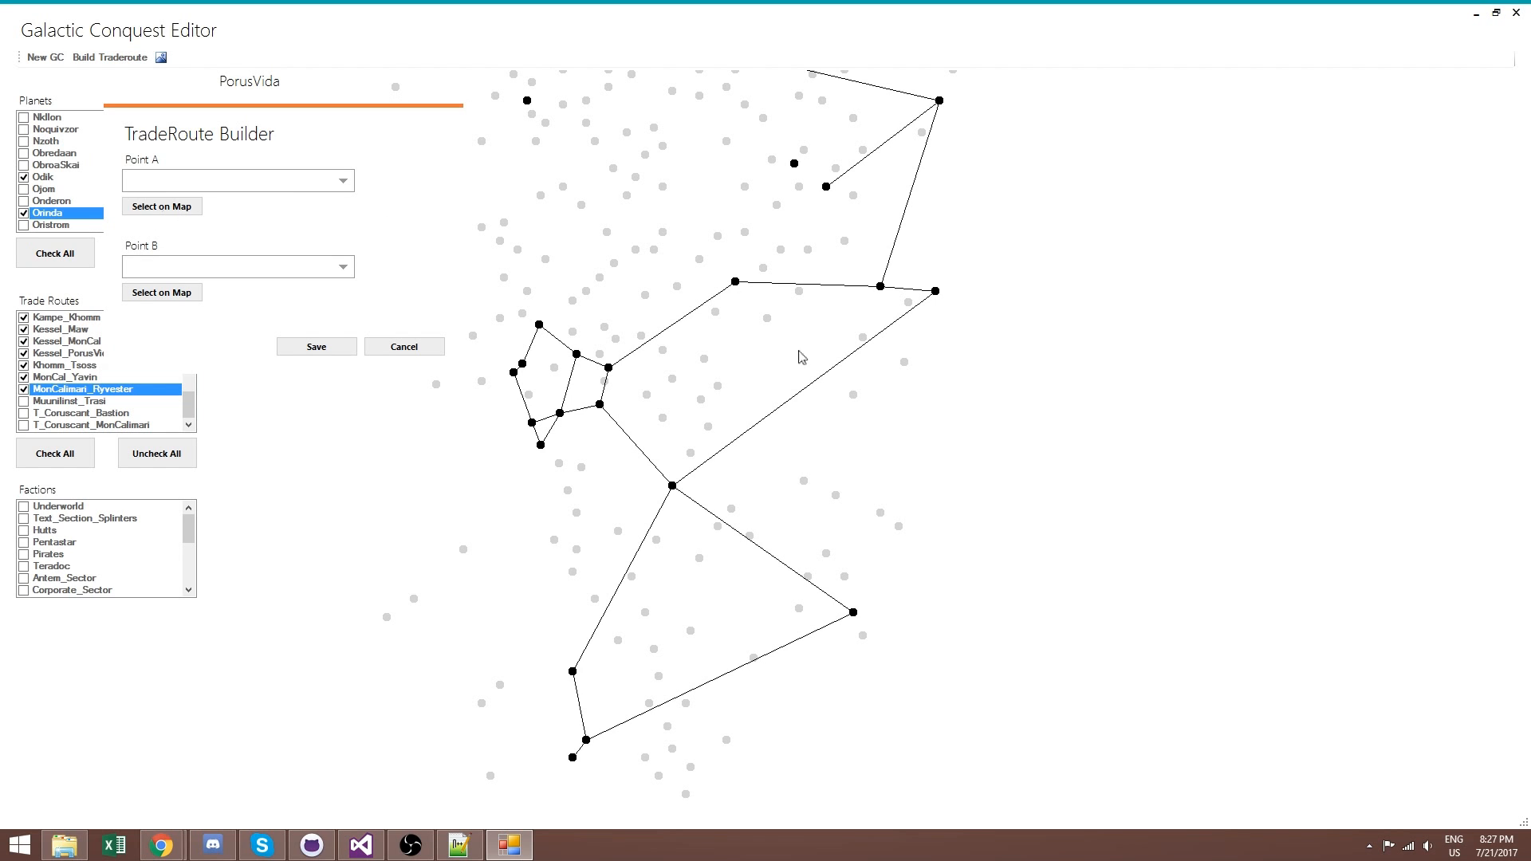
left_click(736, 283)
left_click(163, 291)
left_click(794, 163)
left_click(335, 345)
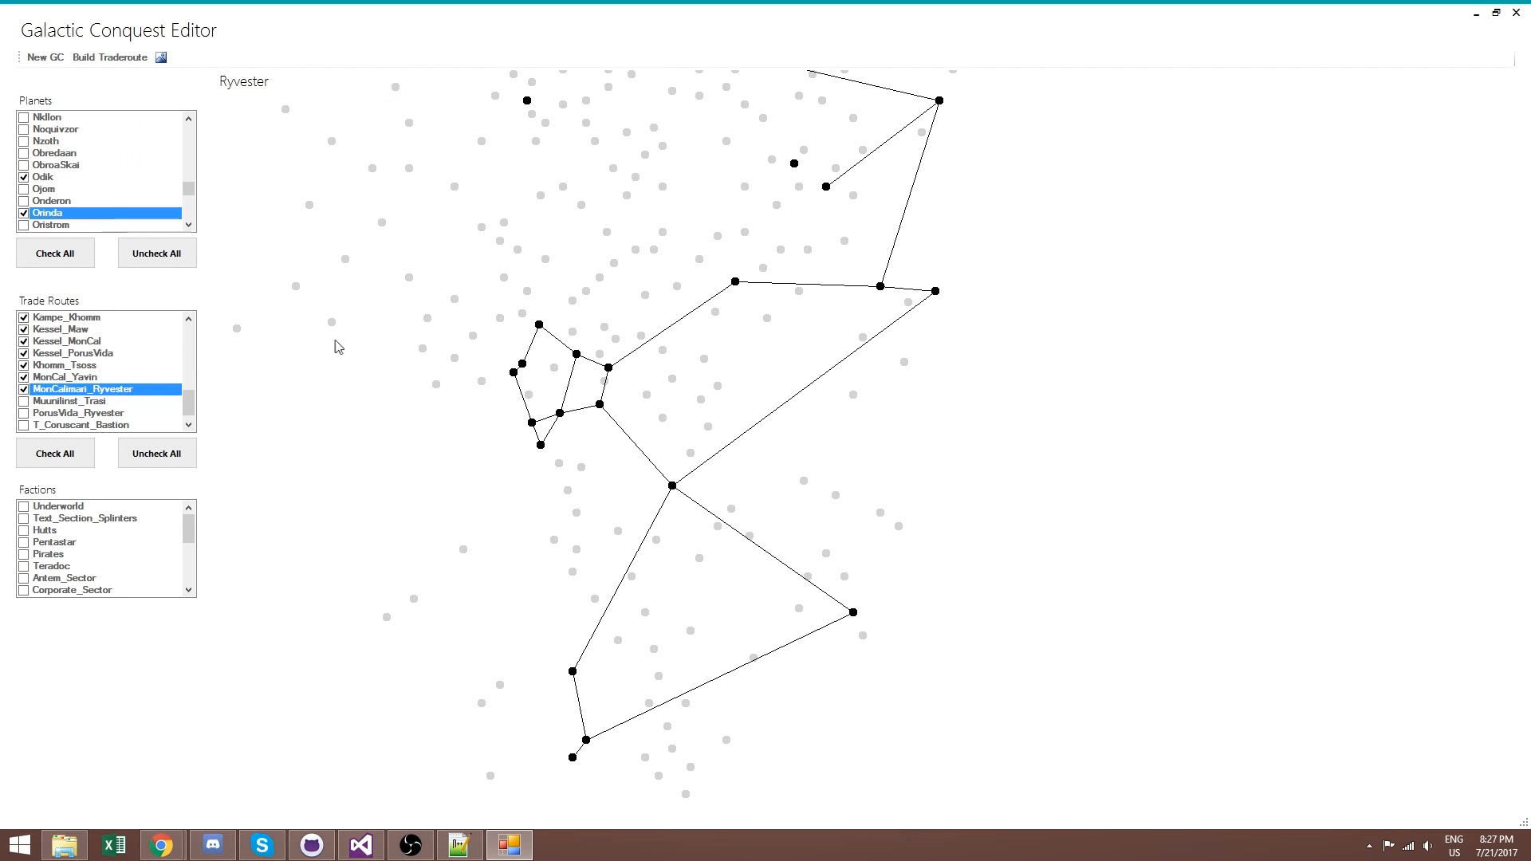
left_click(112, 413)
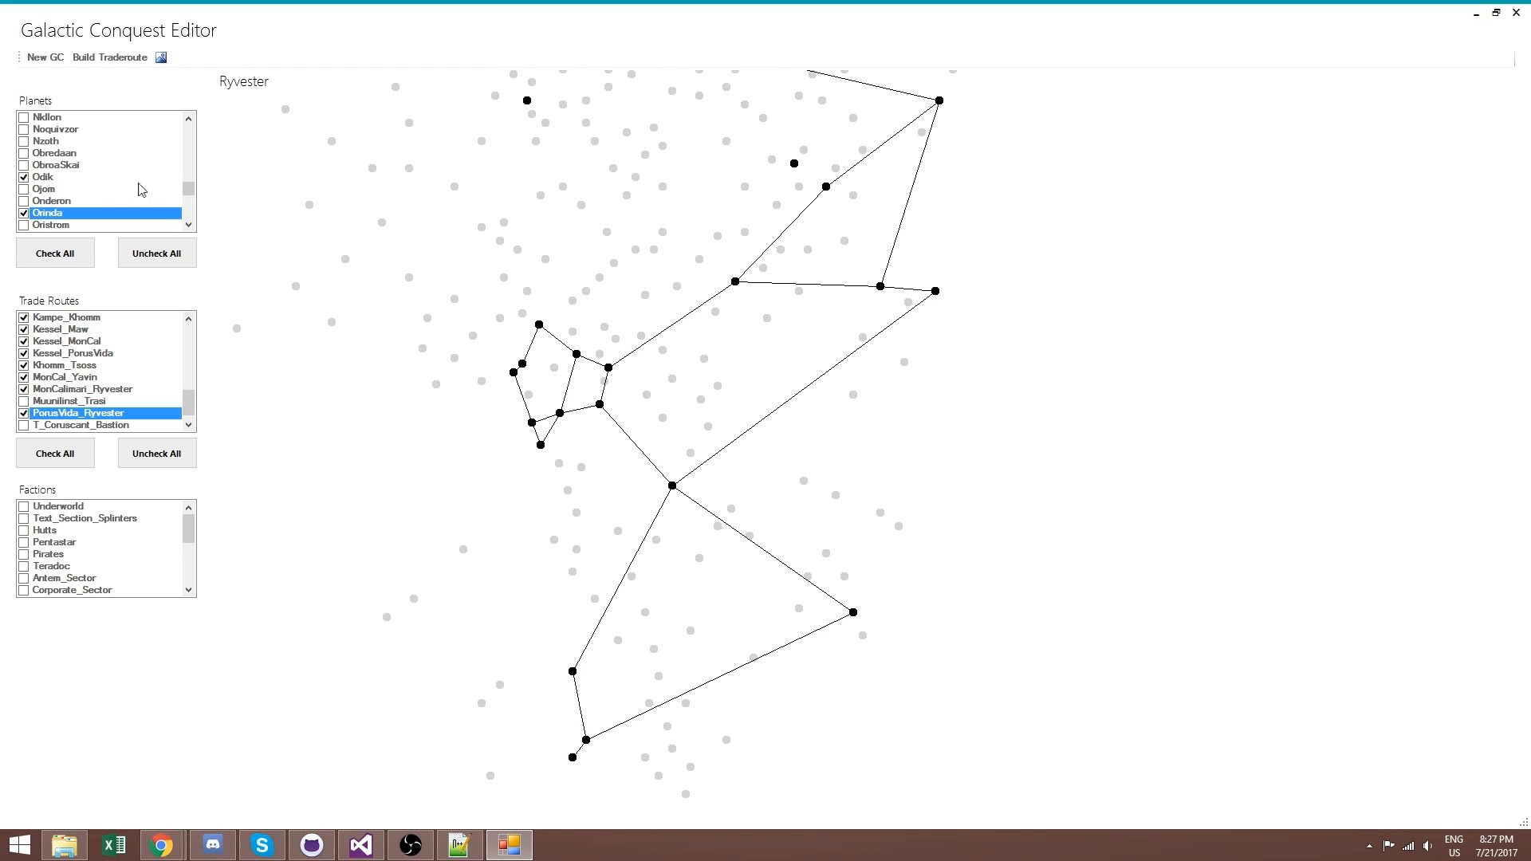
Build a trade route from Abhean to Ryvester and enable it in the conquest
left_click(120, 58)
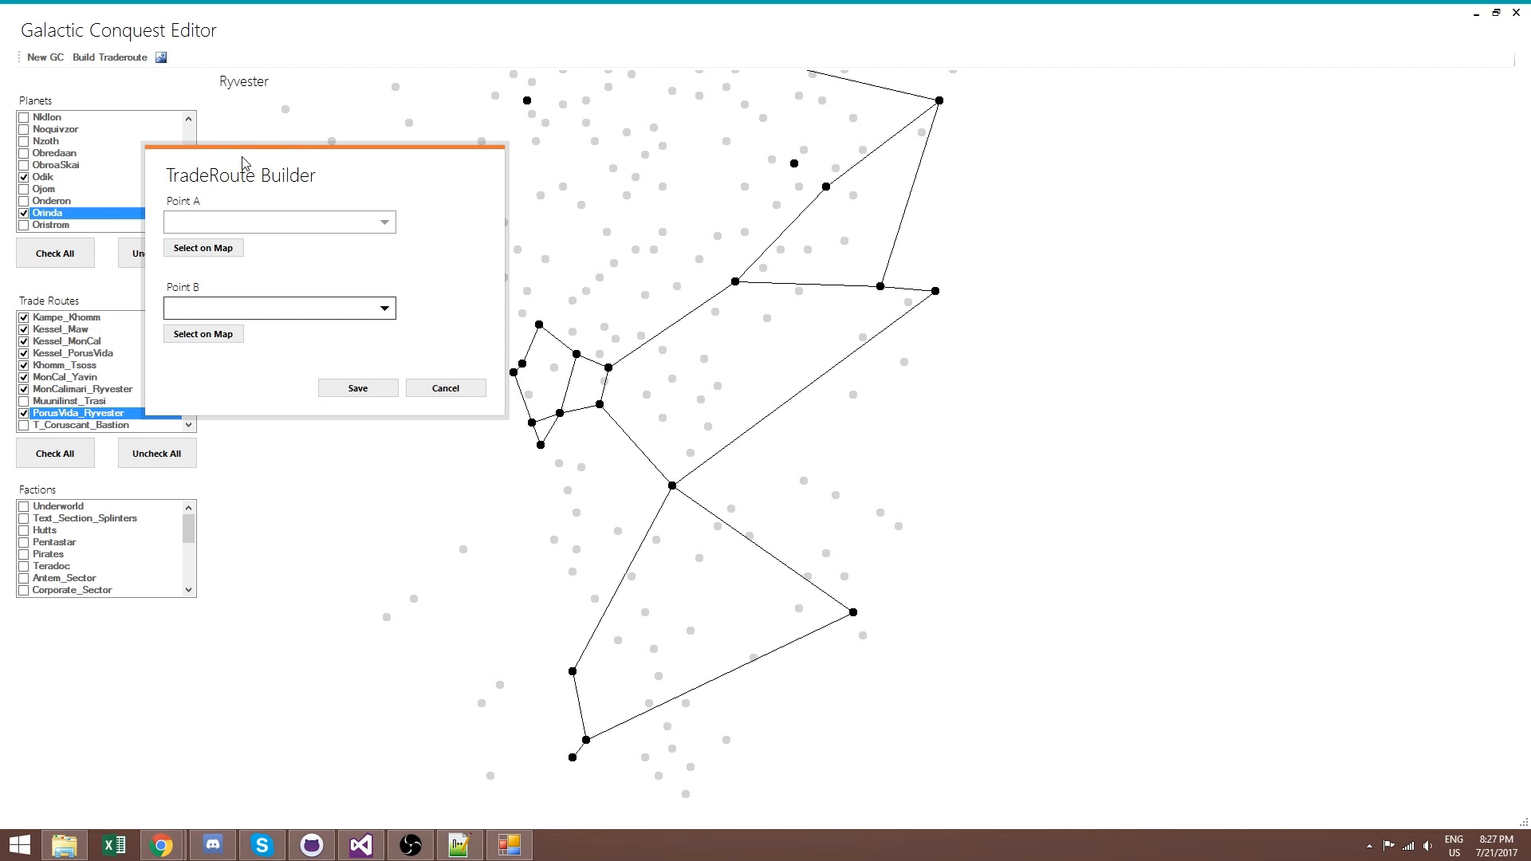
left_click(208, 250)
left_click(795, 163)
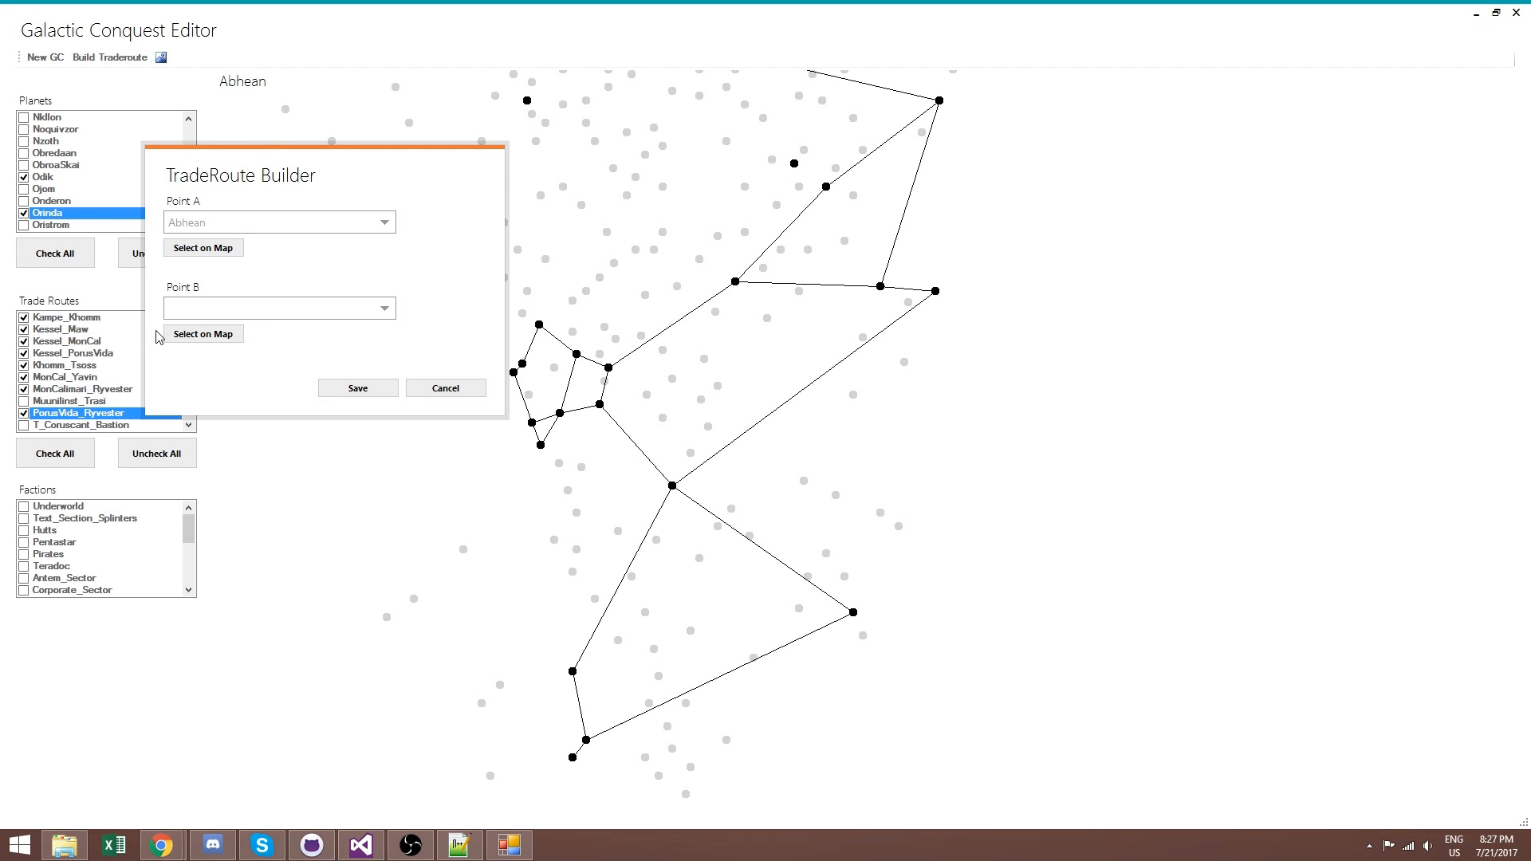
left_click(192, 334)
left_click(826, 188)
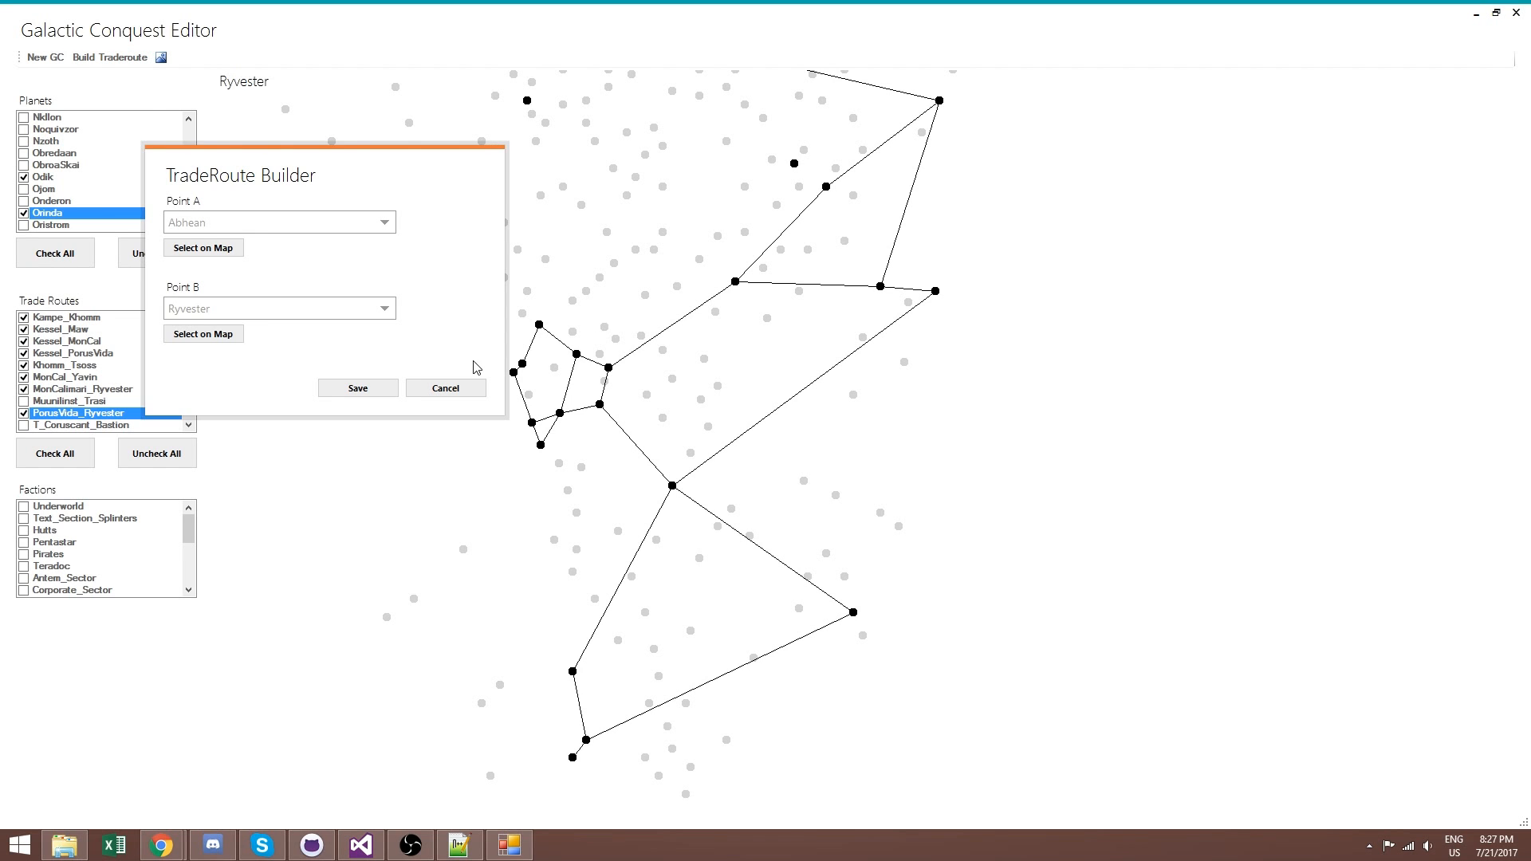
left_click(356, 389)
left_click_drag(188, 398, 188, 329)
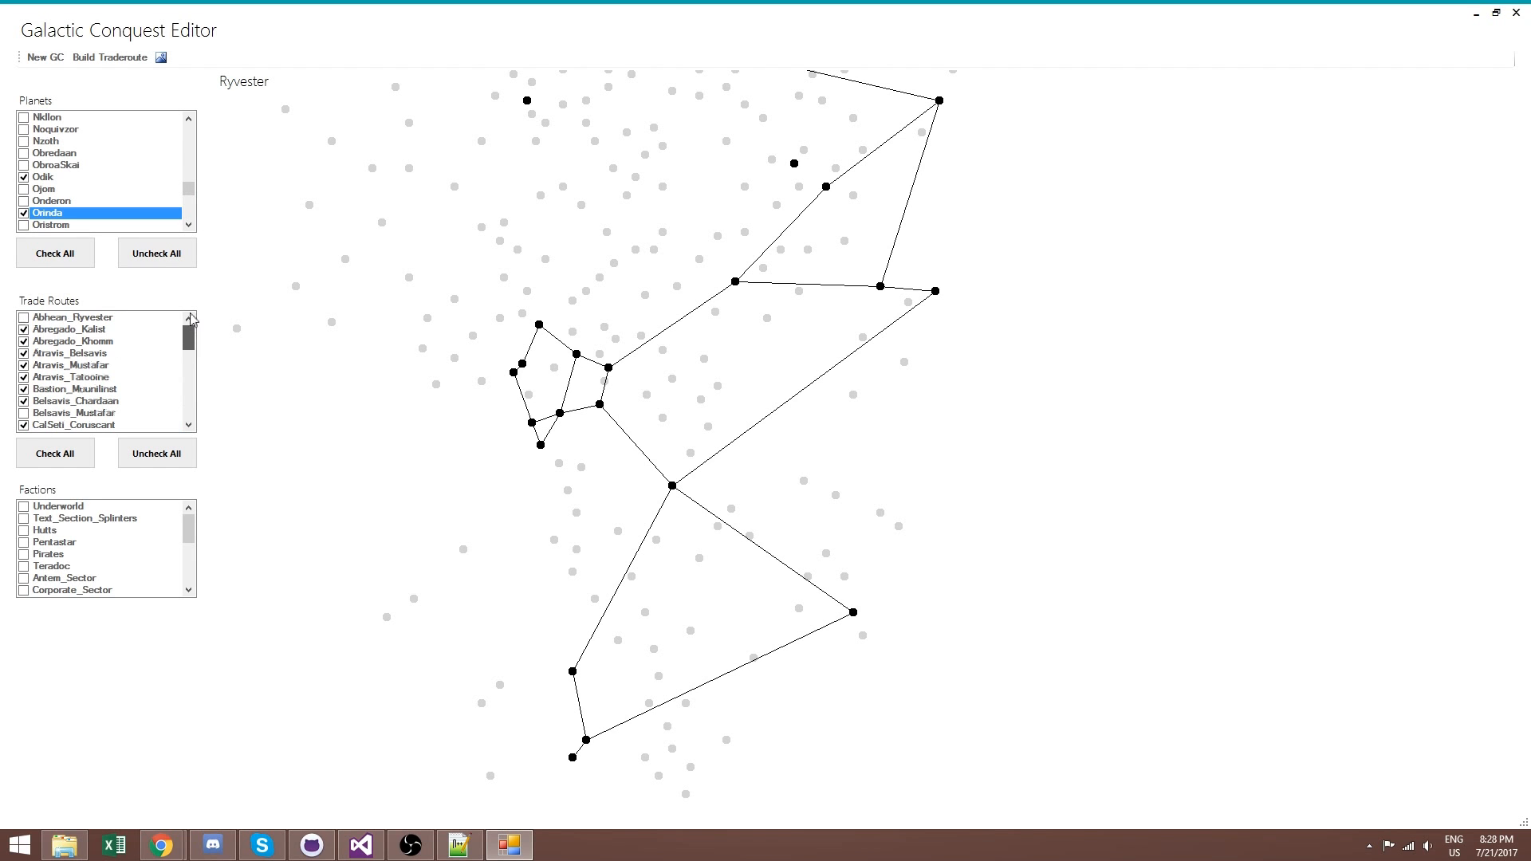
left_click(130, 318)
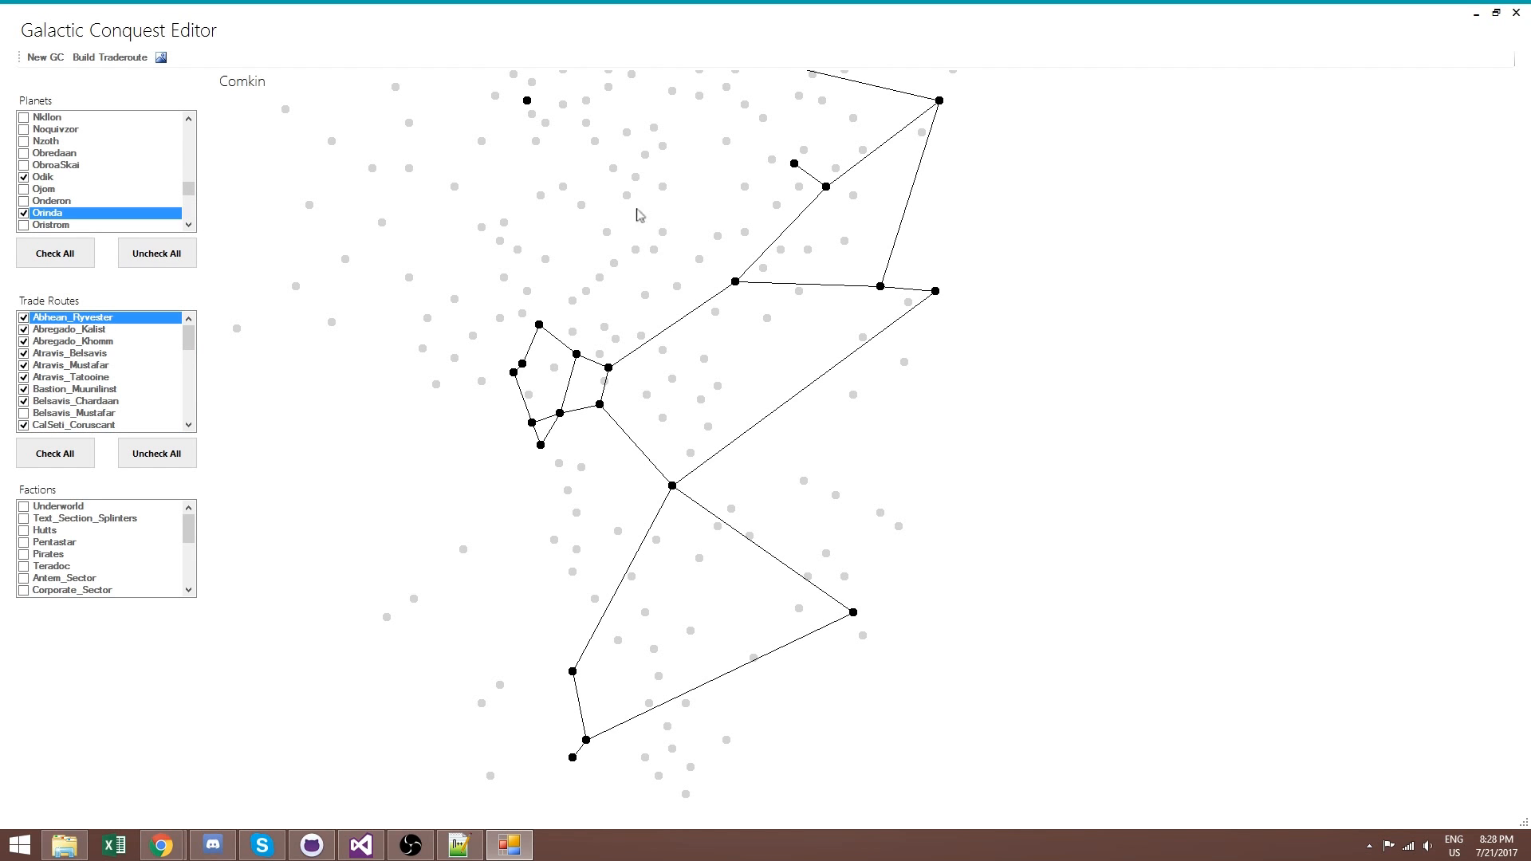
Build a trade route from Abhean to Yavin and enable it in the conquest
scroll(646, 232, "up", 3)
left_click_drag(595, 326, 629, 301)
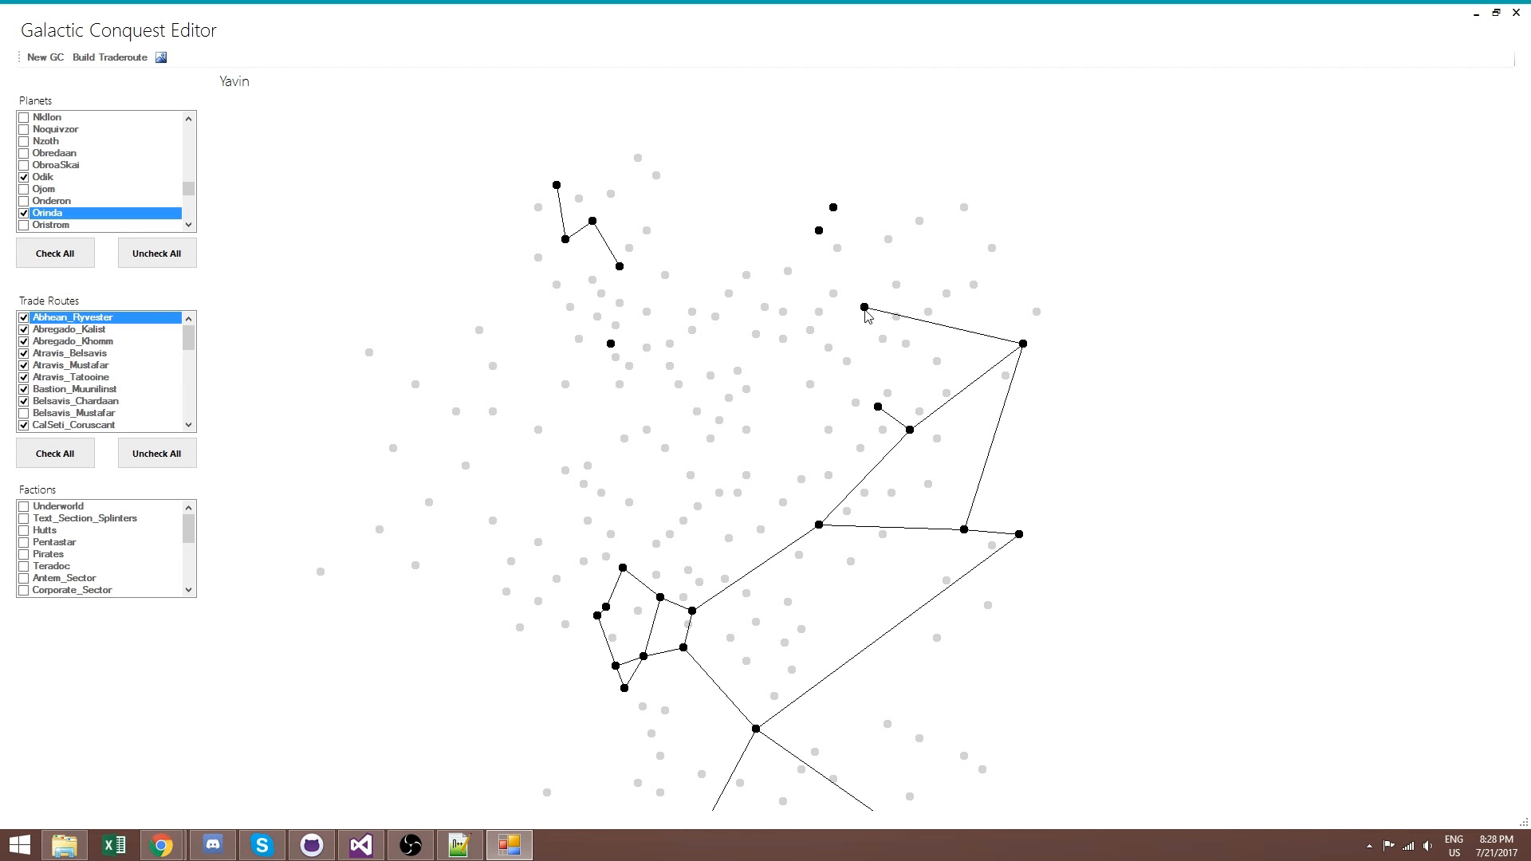
left_click(109, 57)
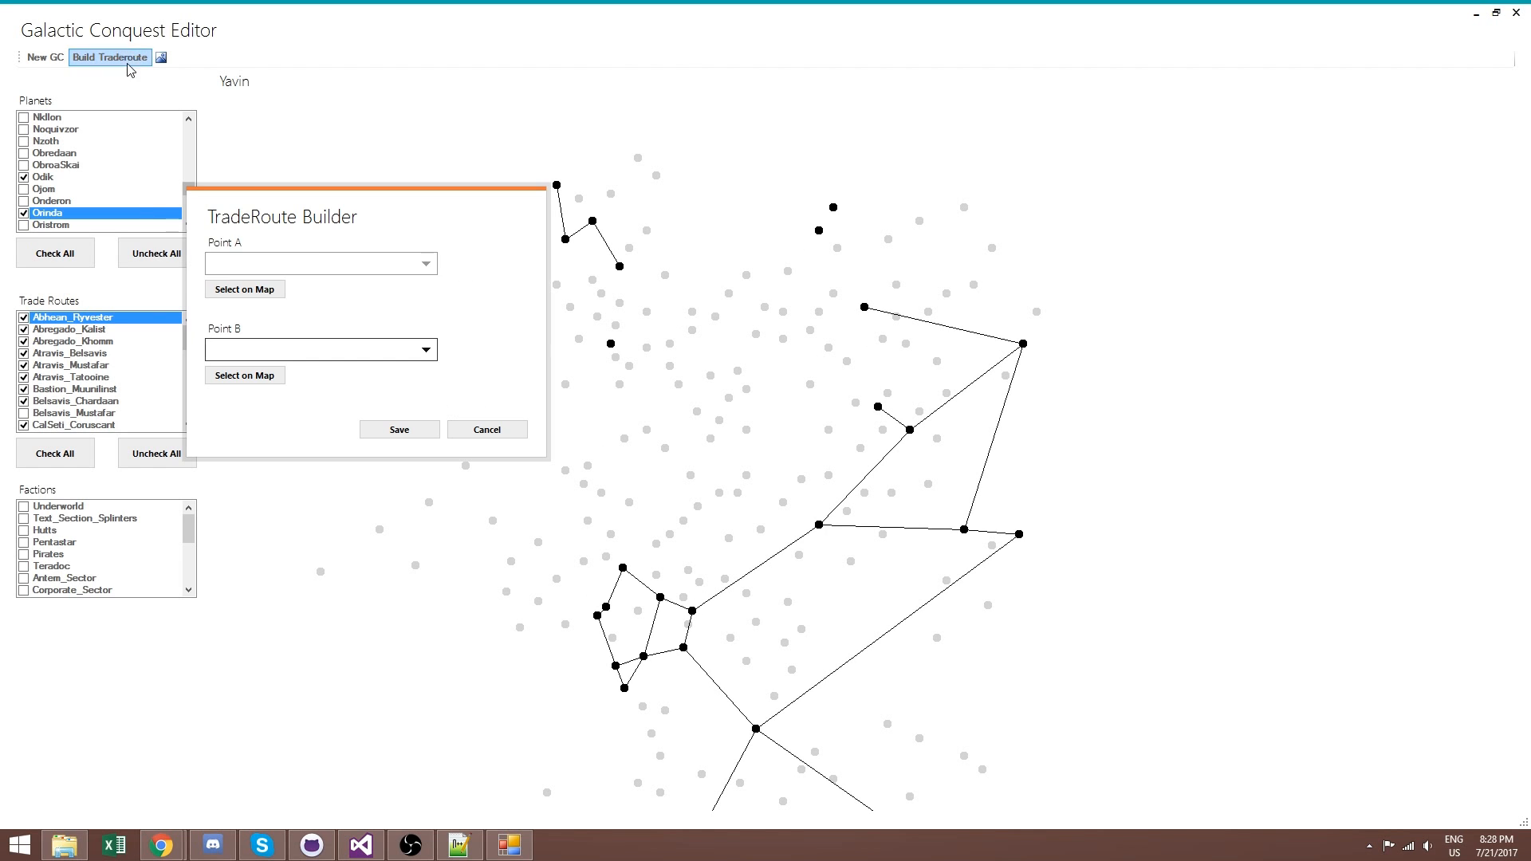
left_click(835, 294)
left_click(864, 308)
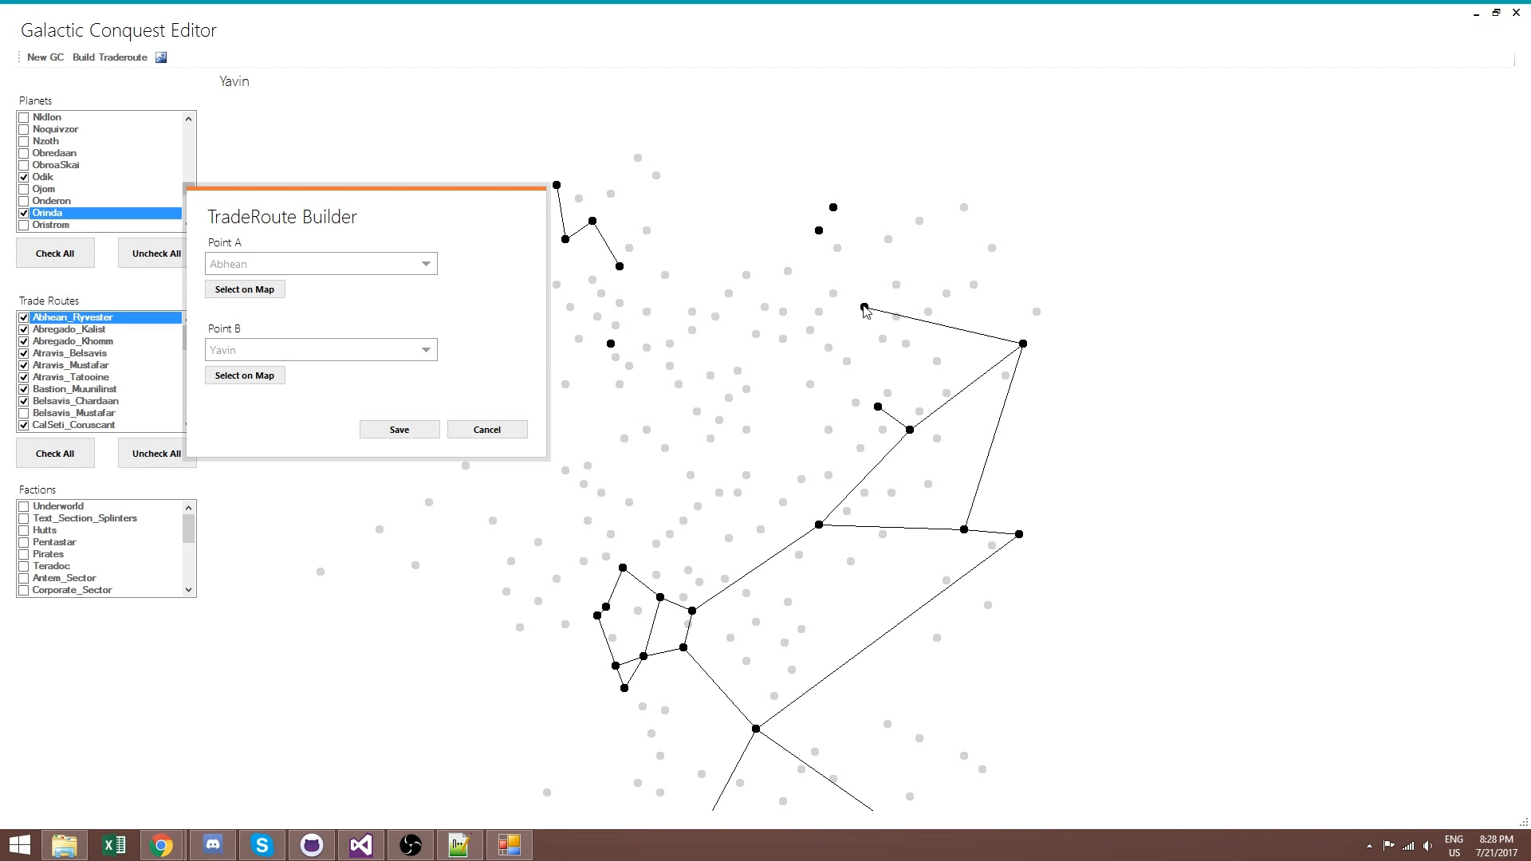
left_click(393, 429)
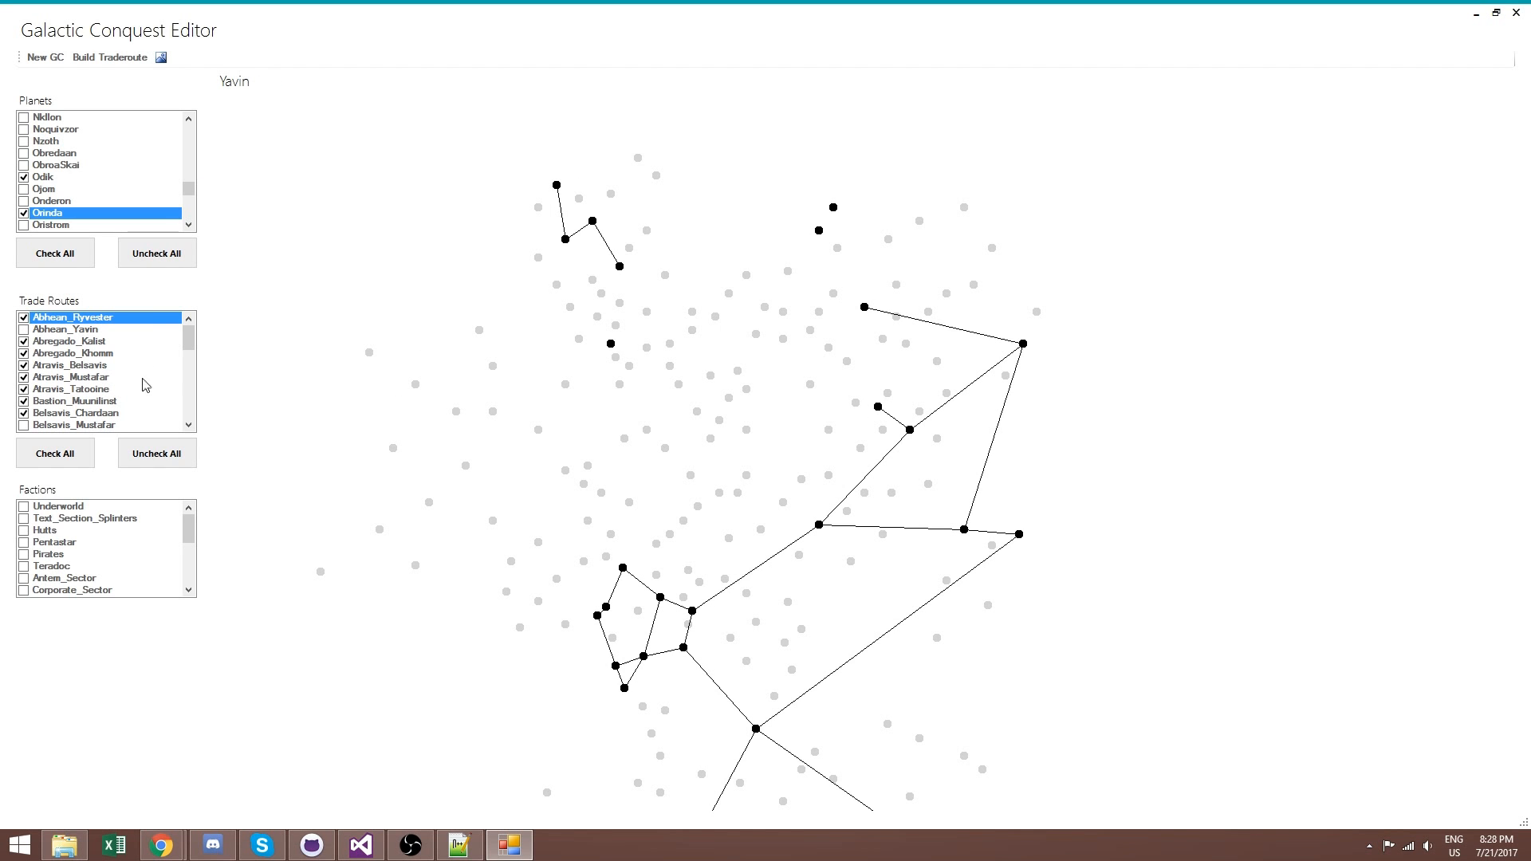
left_click(70, 330)
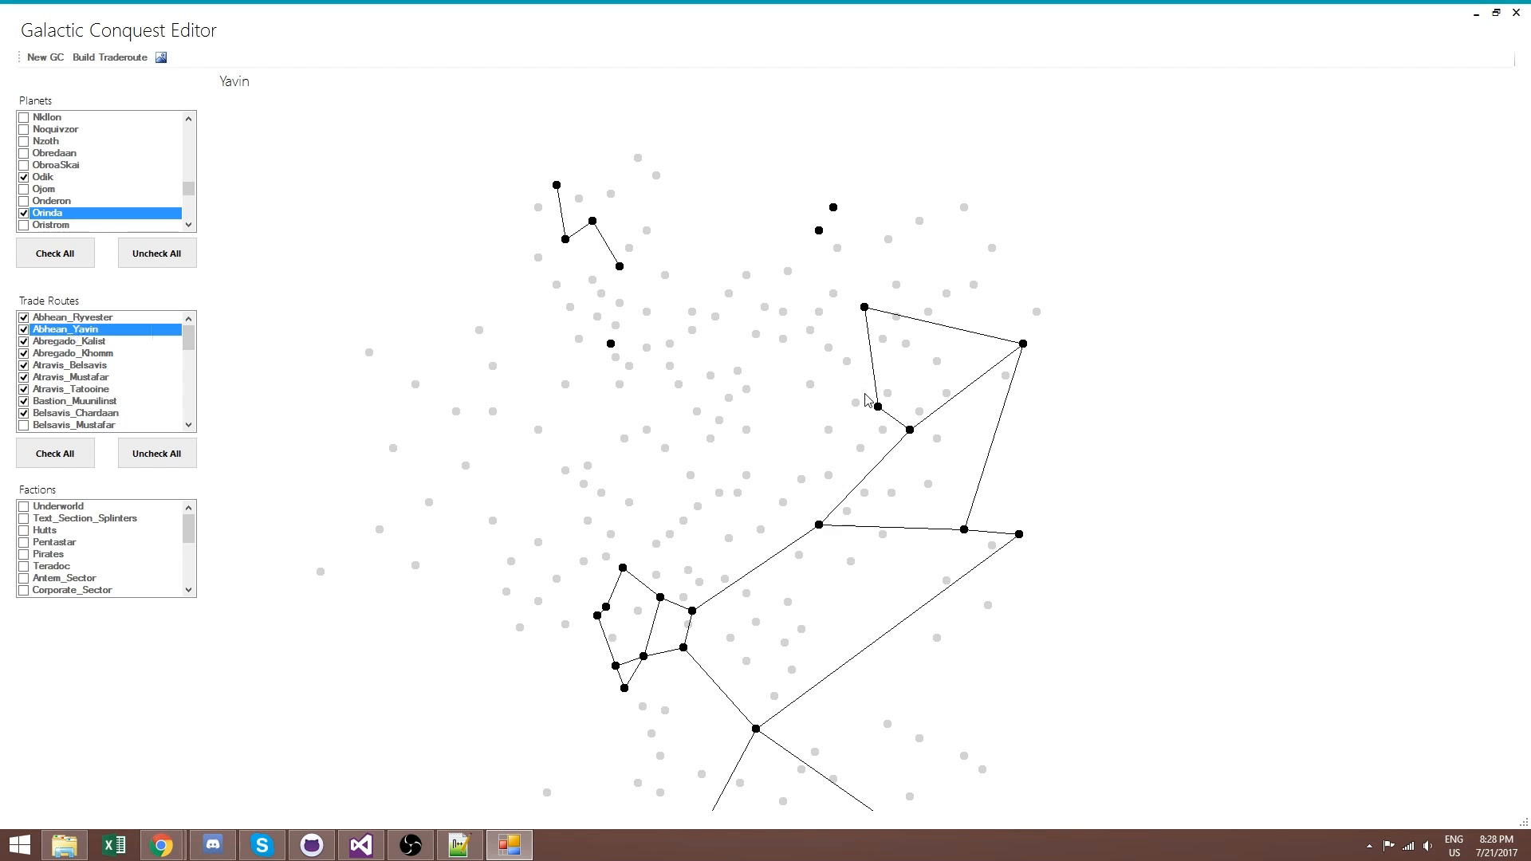
Build a trade route from CauldronNebula to Yavin and enable it in the conquest
left_click(820, 232)
left_click(109, 58)
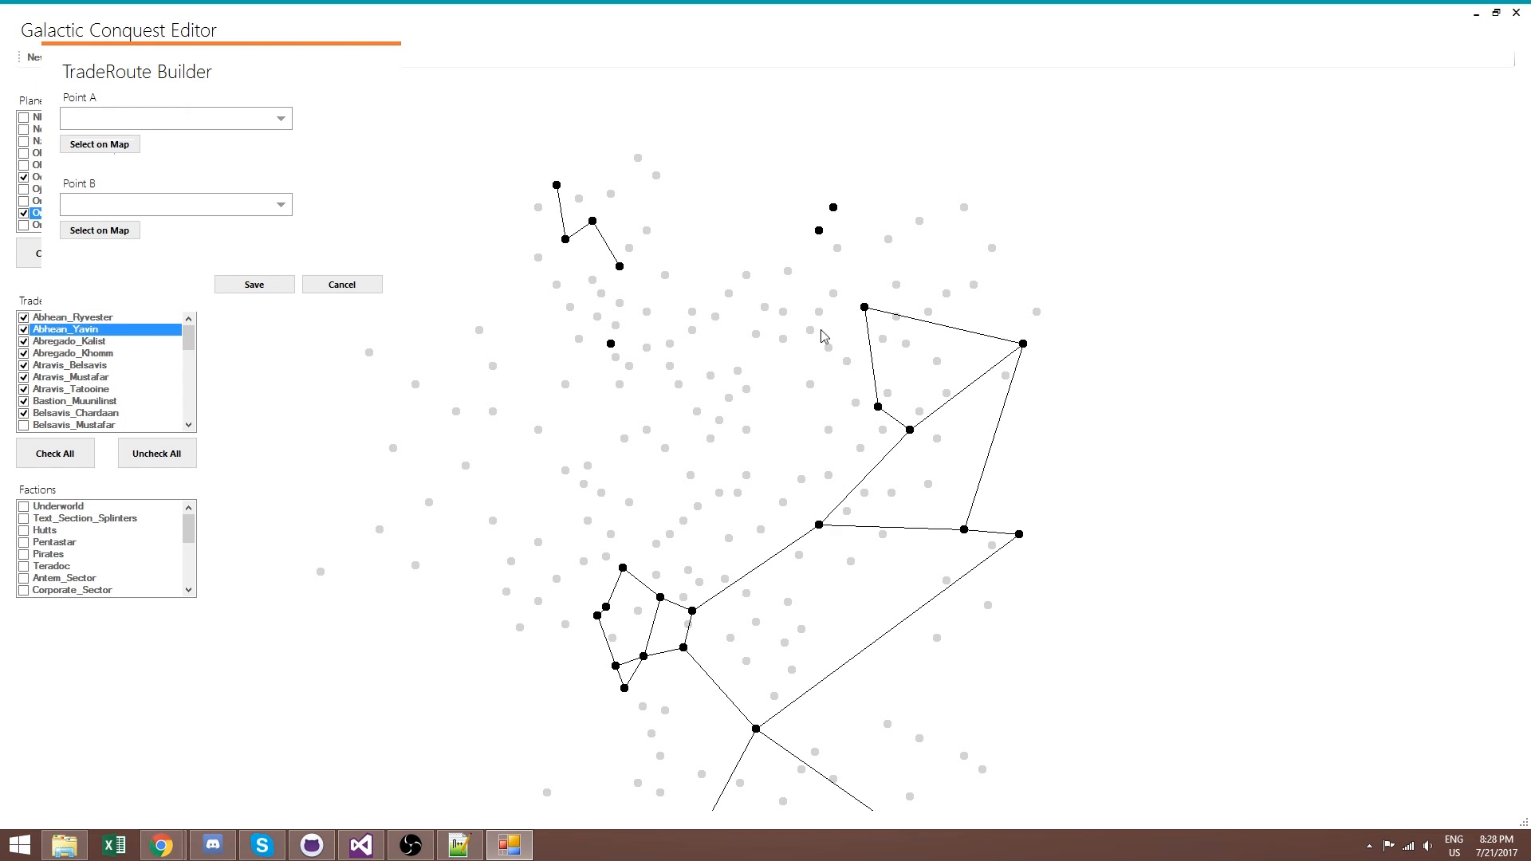
left_click(819, 231)
left_click(116, 231)
left_click(865, 310)
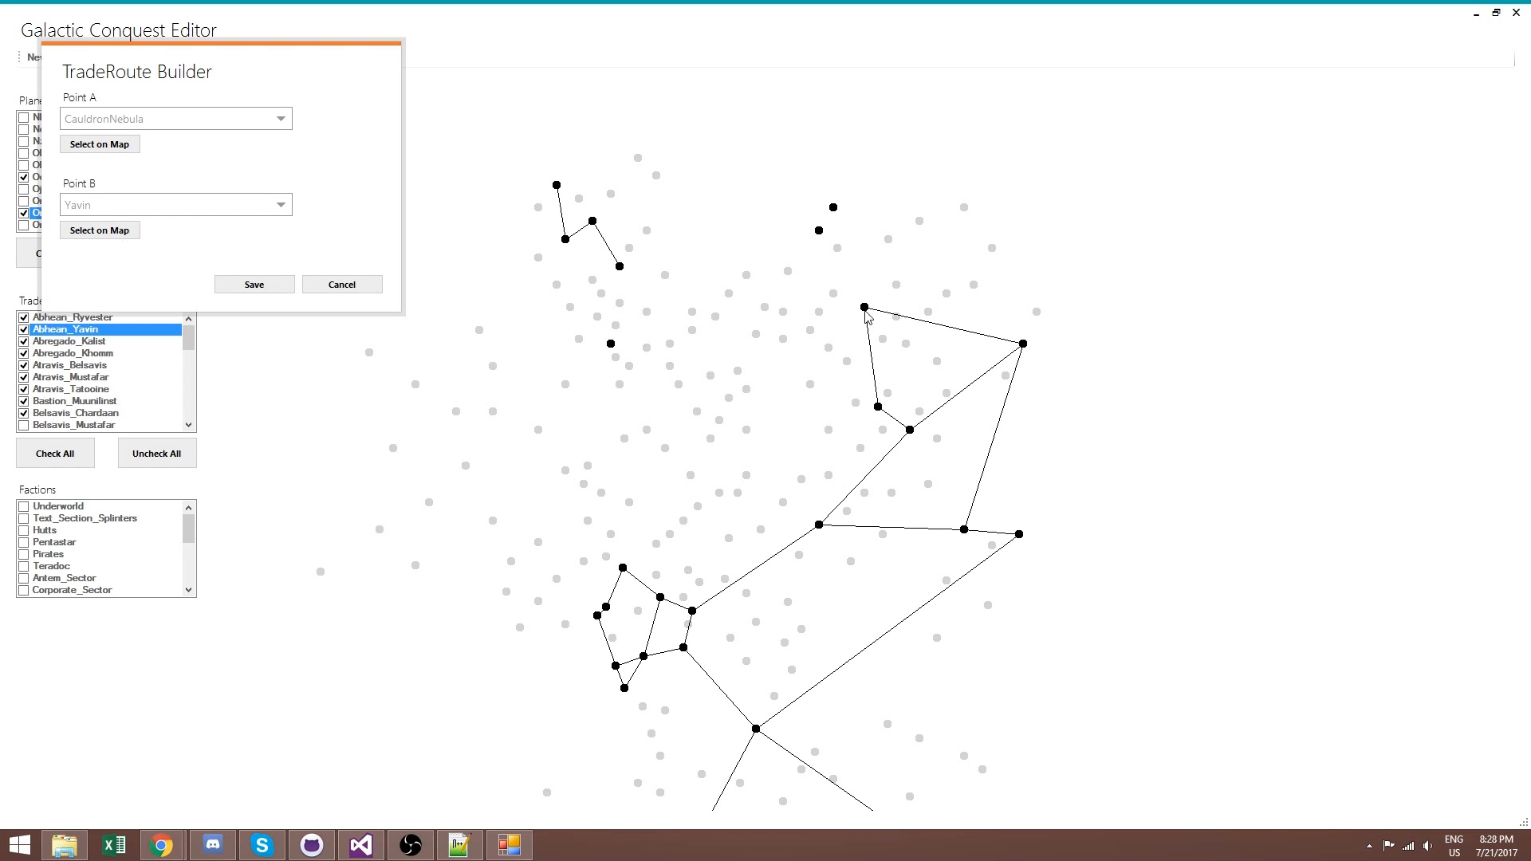
left_click(254, 285)
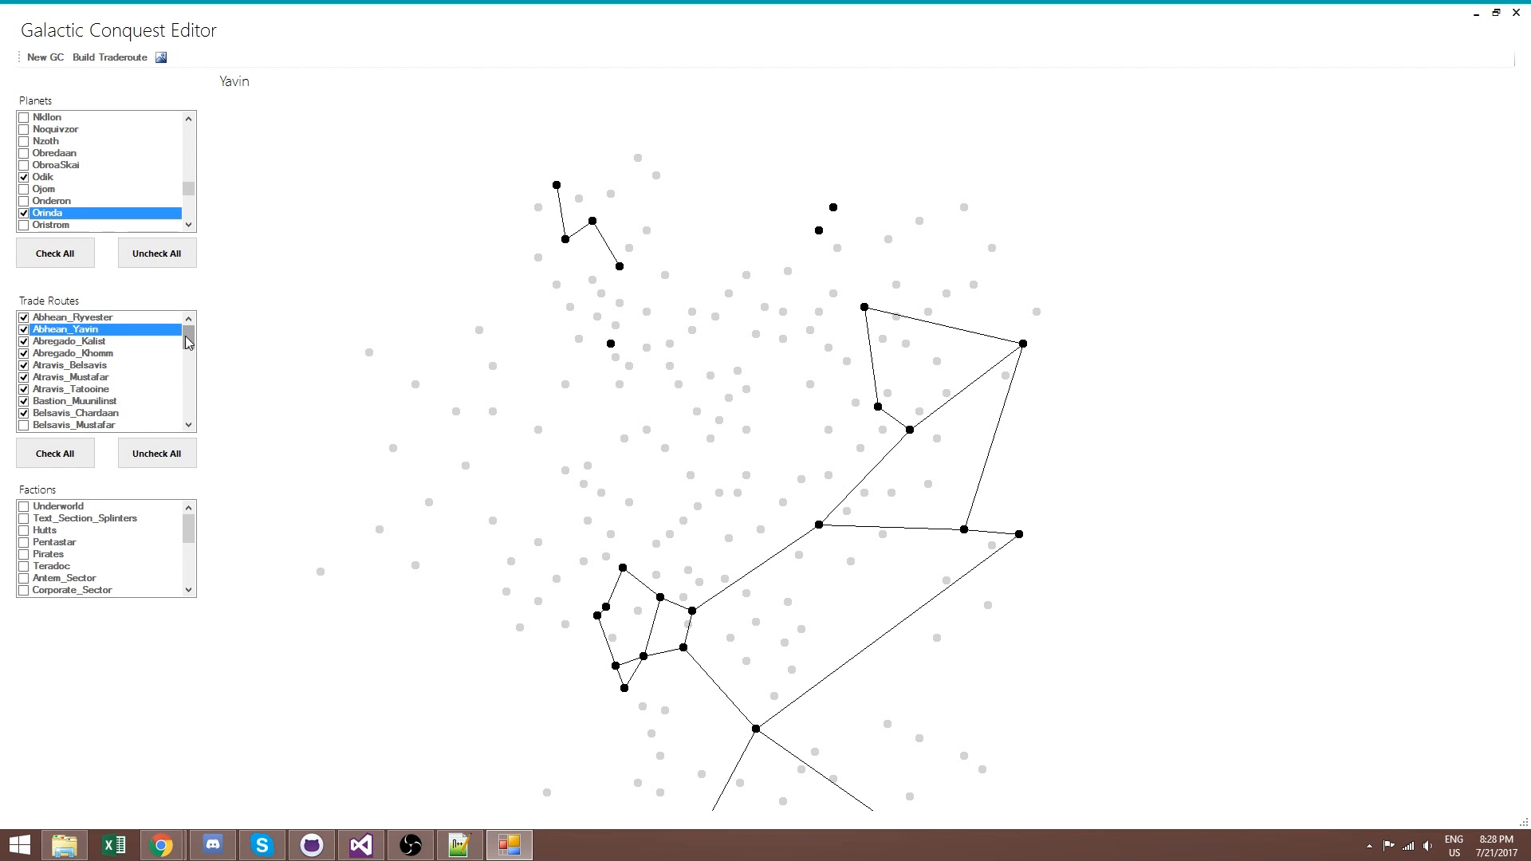
left_click_drag(186, 336, 189, 354)
left_click(129, 377)
left_click(834, 209)
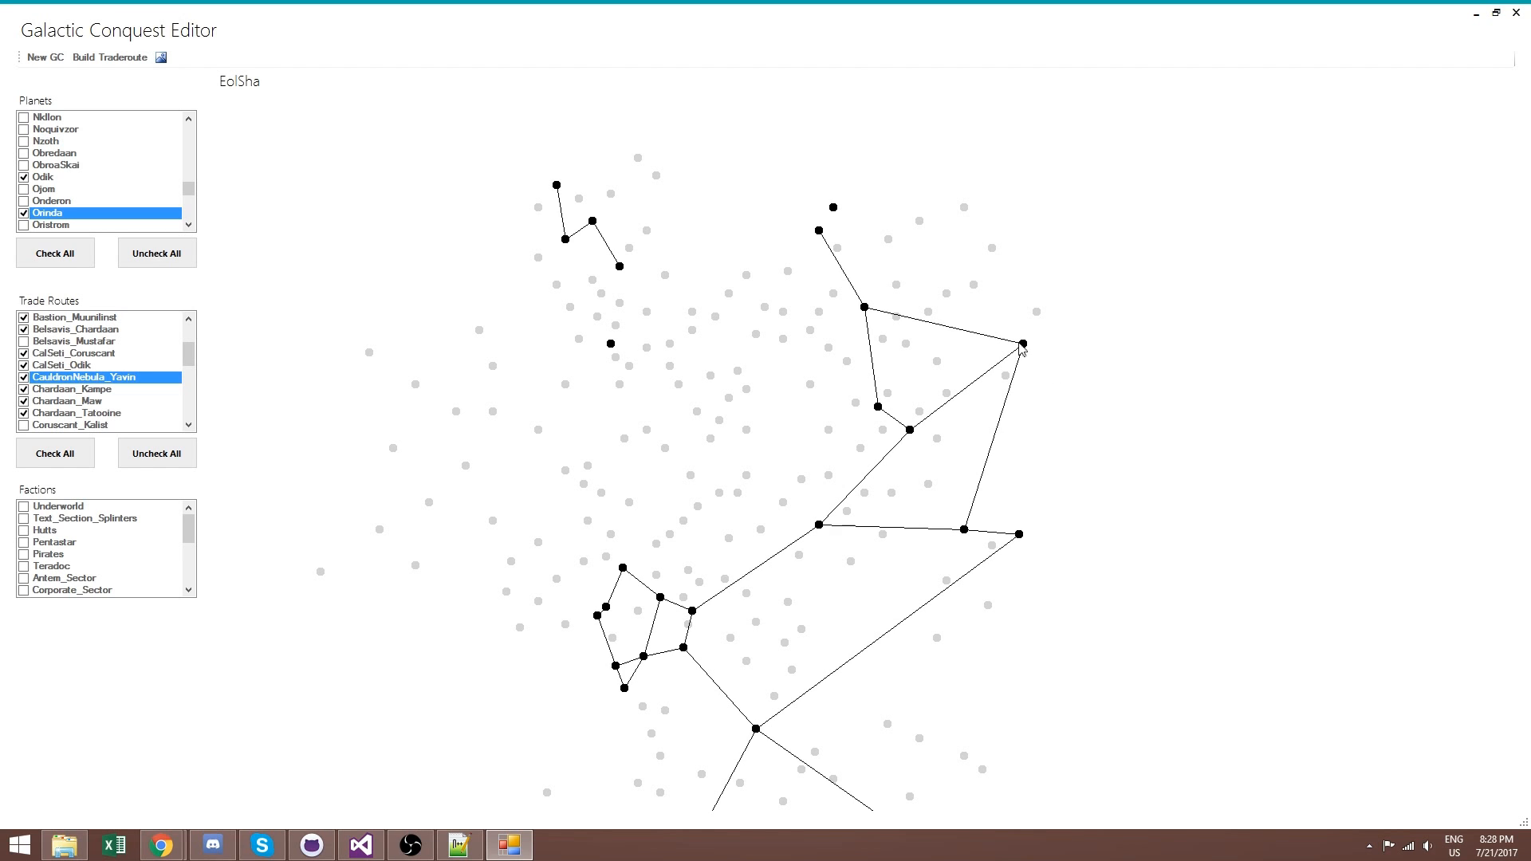
Build a trade route from CauldronNebula to EolSha and enable it in the conquest
left_click(825, 233)
left_click(866, 308)
left_click(109, 57)
left_click(142, 185)
left_click(821, 231)
left_click(142, 271)
left_click(833, 209)
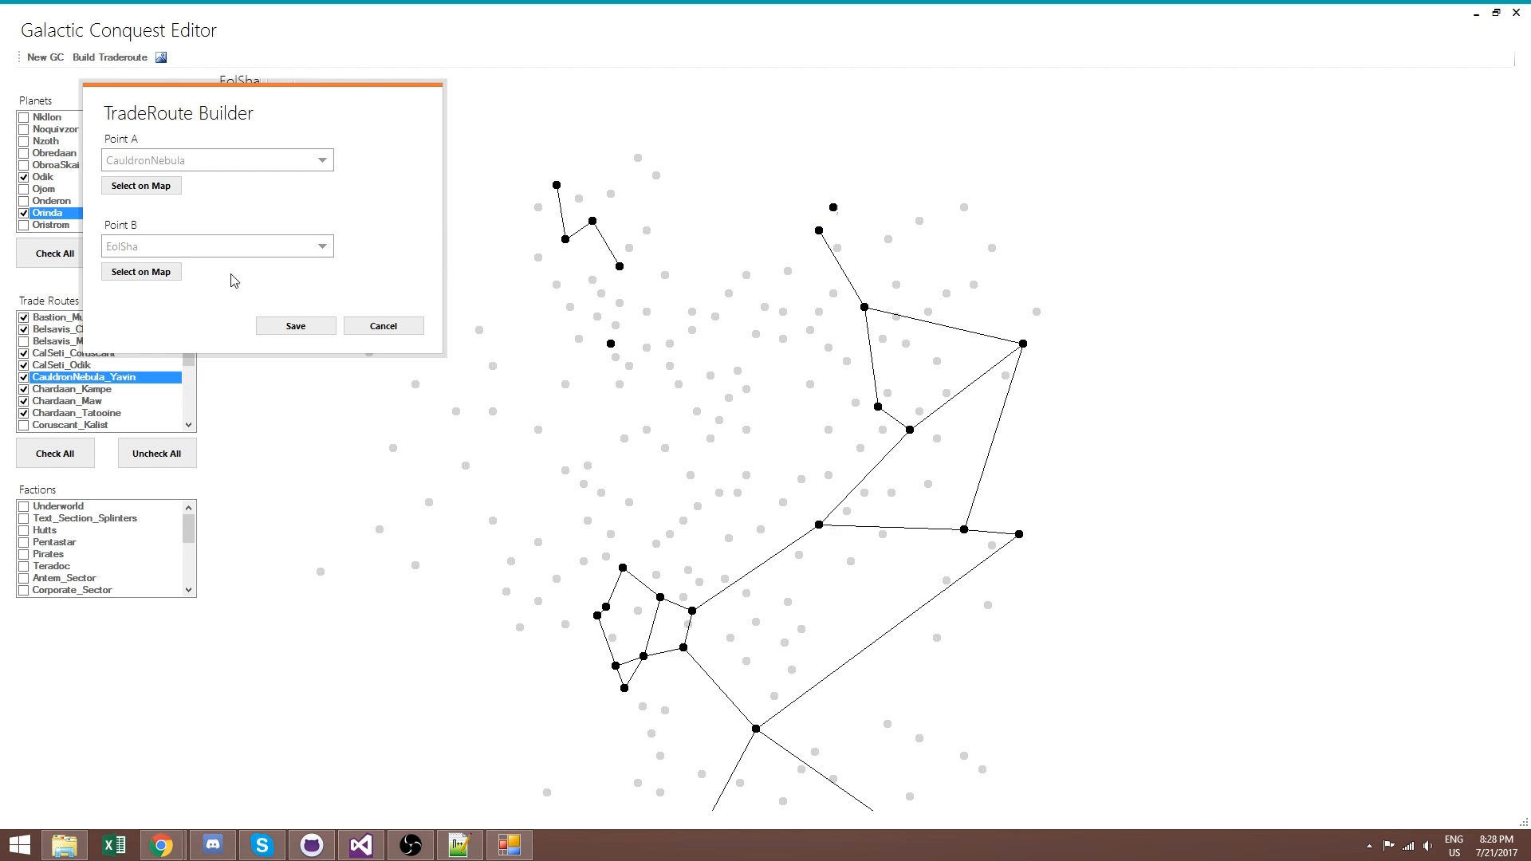
left_click(283, 324)
left_click(111, 376)
Build a trade route from CauldronNebula to Trasi and enable it in the conquest
mouse_move(622, 269)
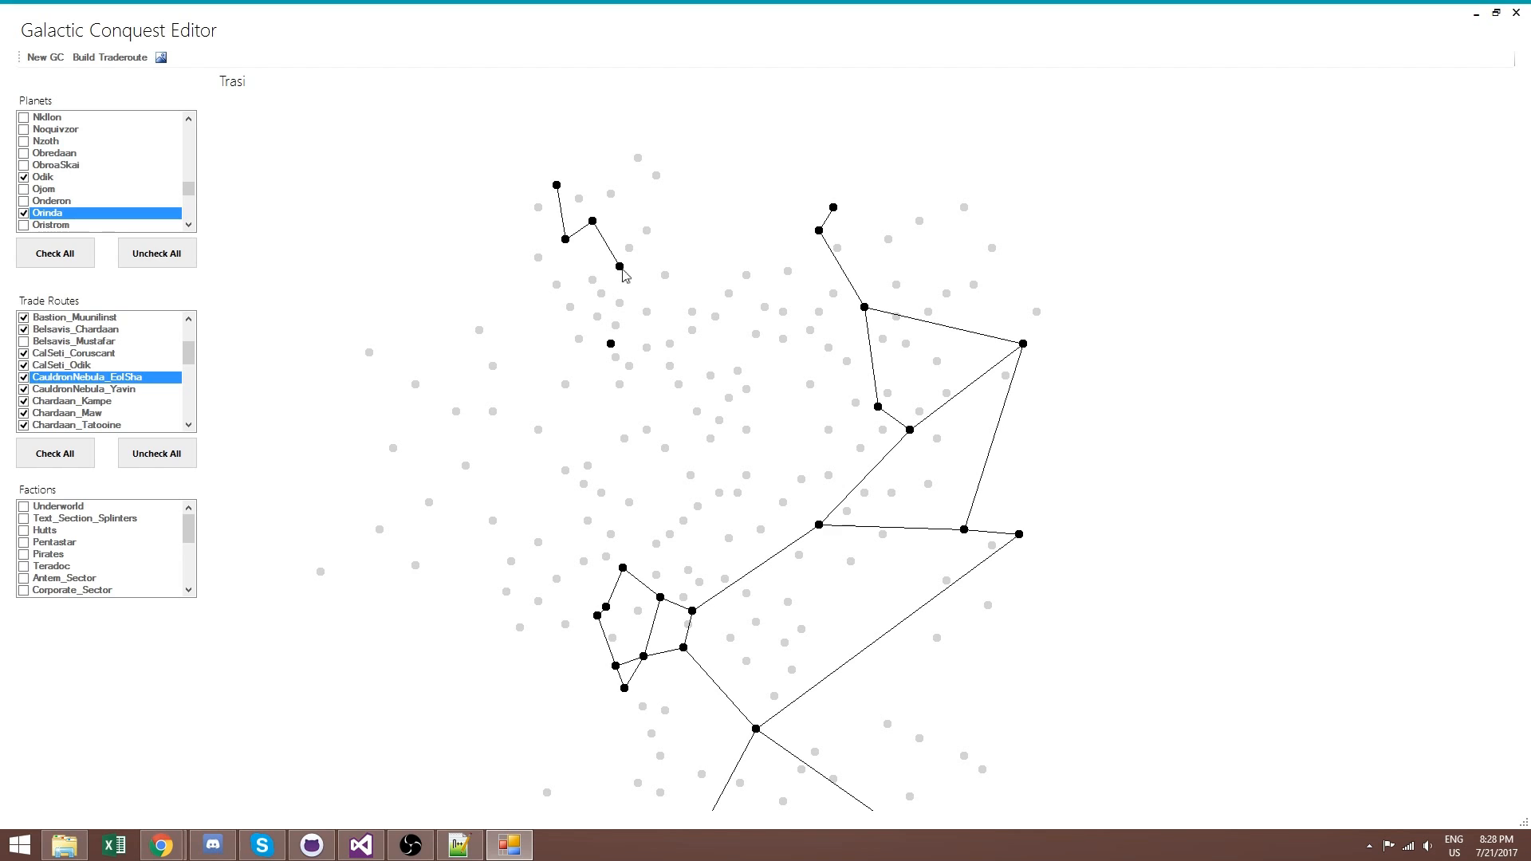
left_click(127, 59)
left_click(215, 230)
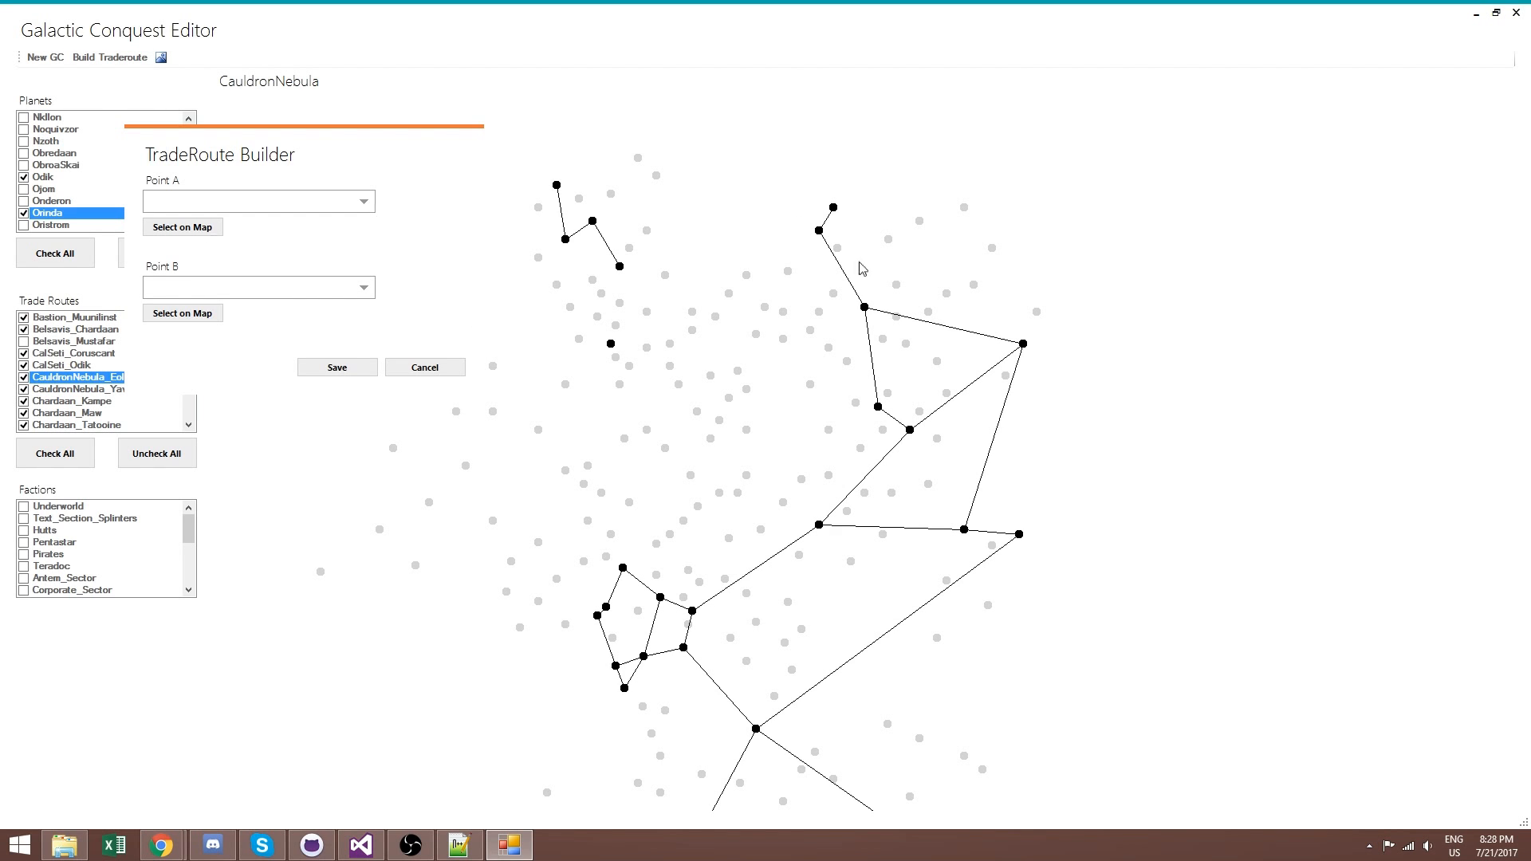
left_click(819, 233)
left_click(175, 313)
left_click(621, 268)
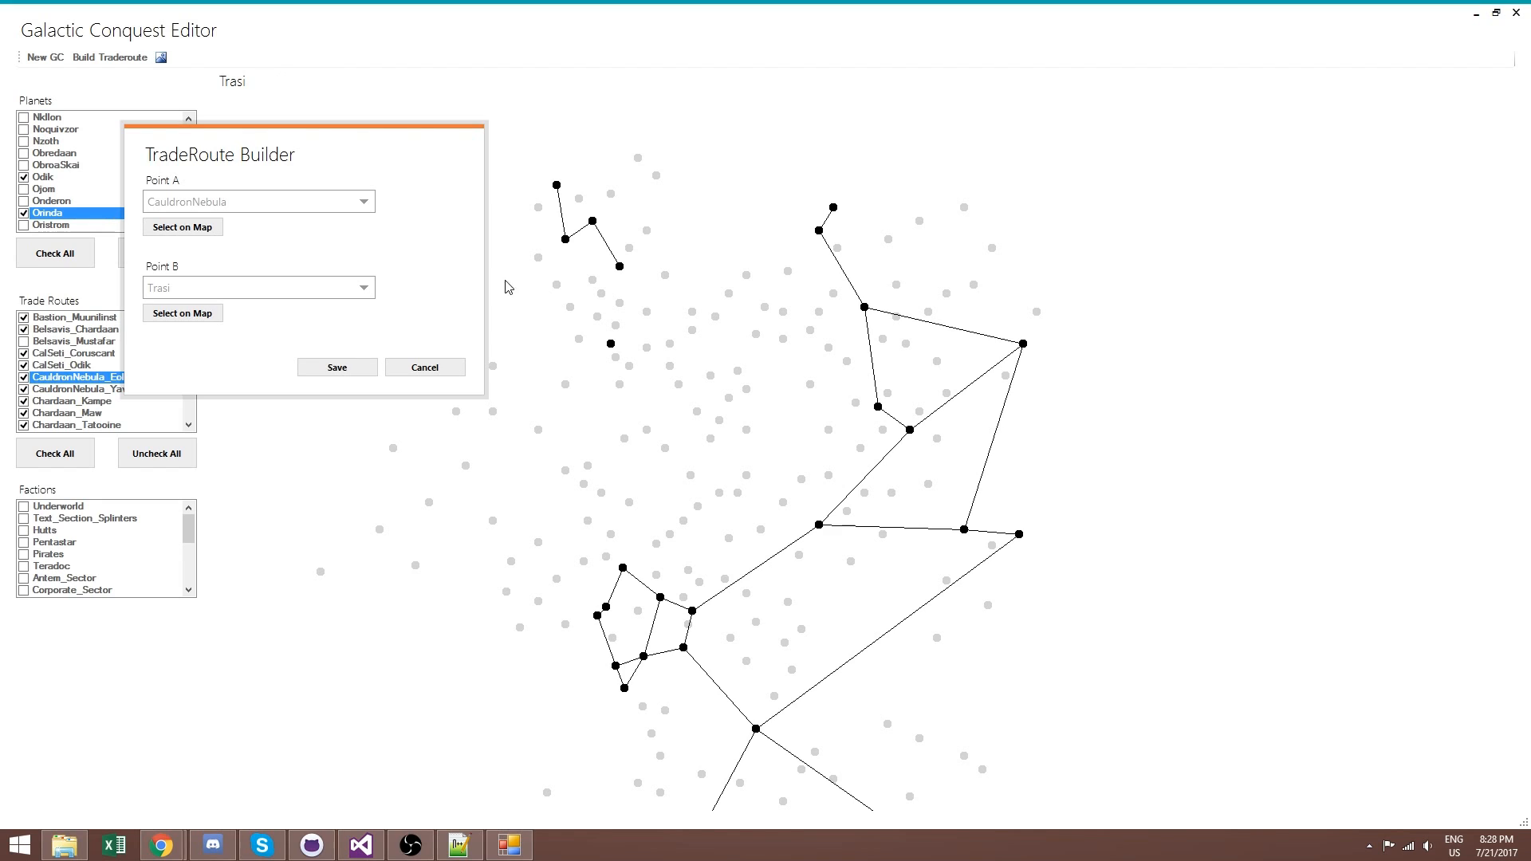
left_click(328, 368)
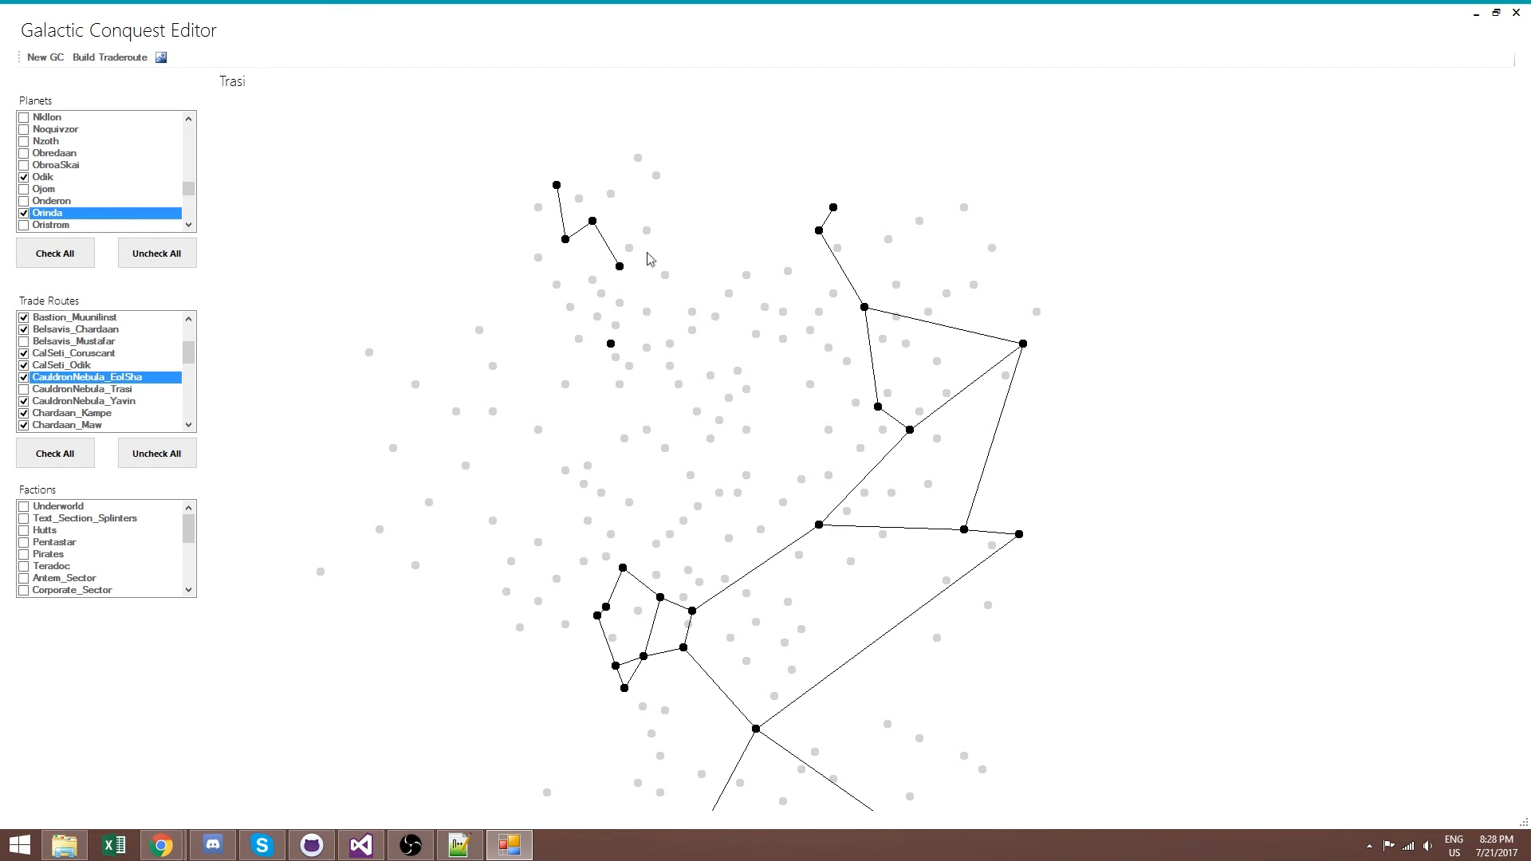
double_click(109, 389)
left_click(107, 379)
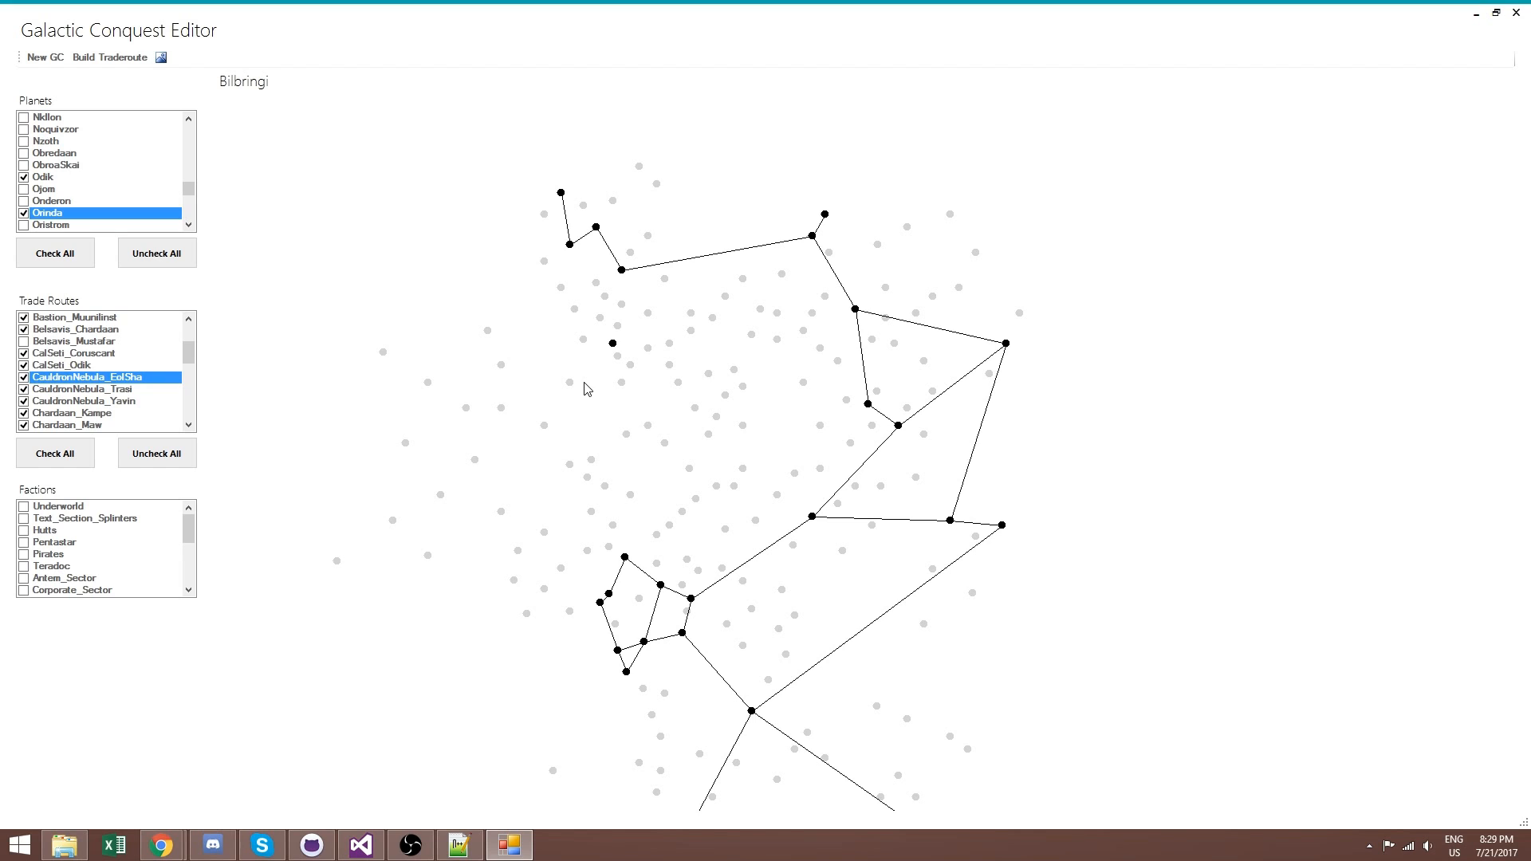
Add Bilbringi to the active planets of the conquest
left_click_drag(192, 189, 208, 137)
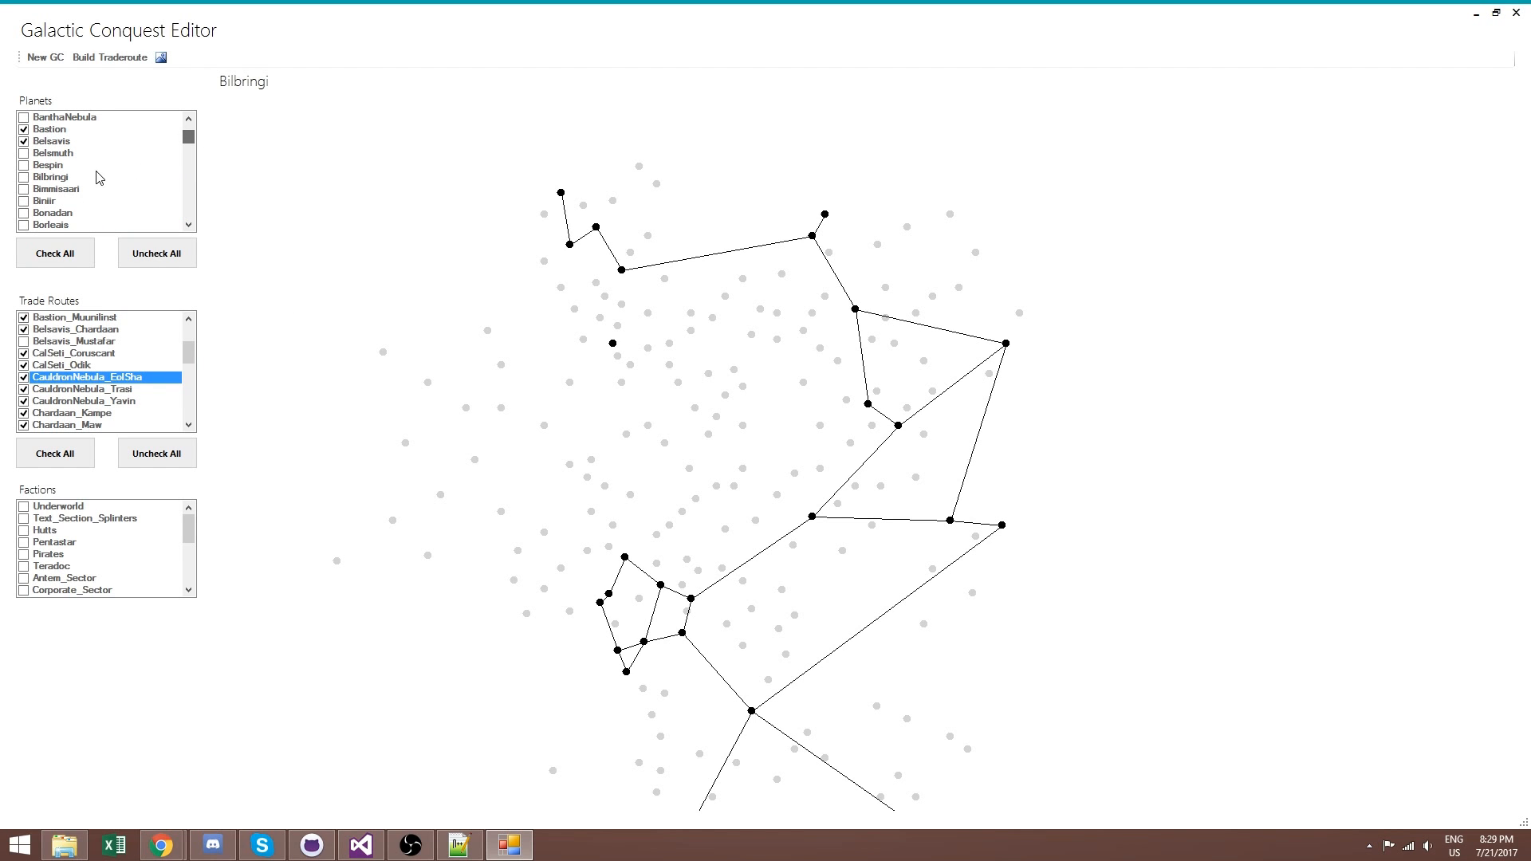
left_click(57, 180)
left_click(57, 180)
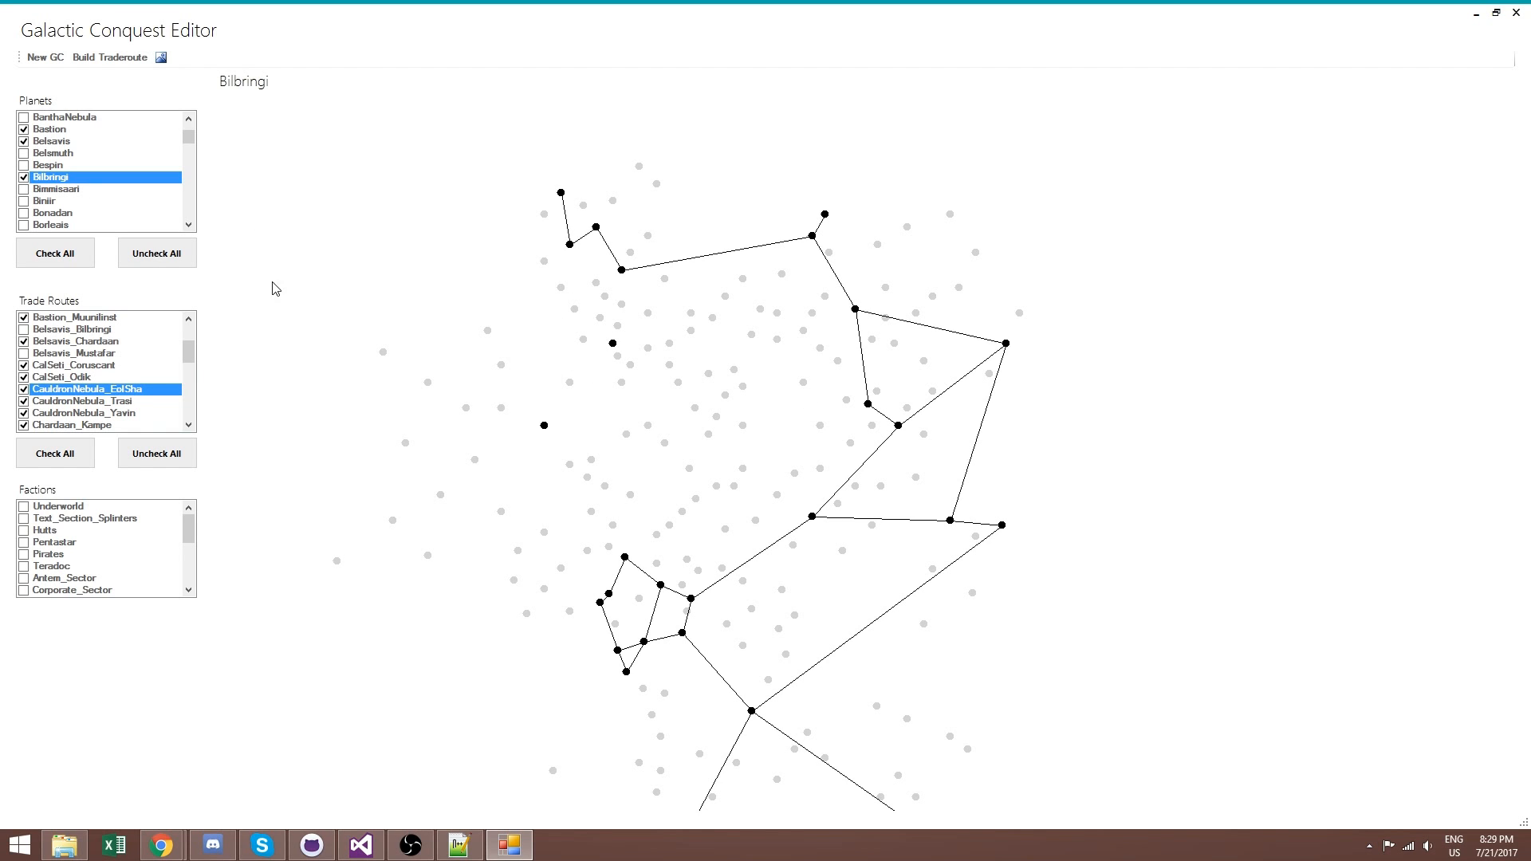
Build a trade route from Bilbringi to Orinda and enable it in the conquest
left_click_drag(189, 356, 221, 357)
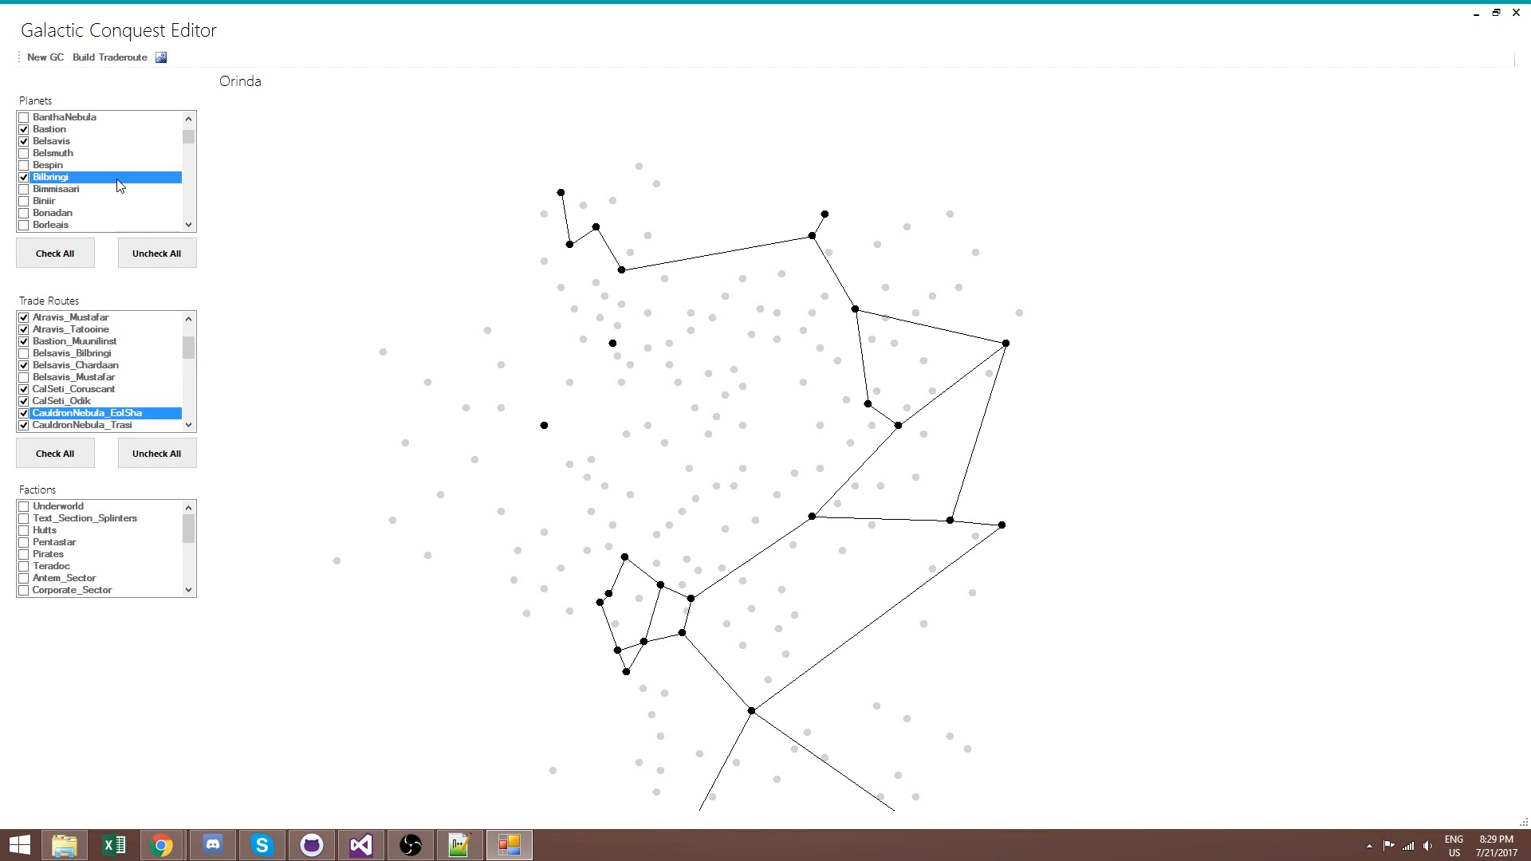
left_click(110, 58)
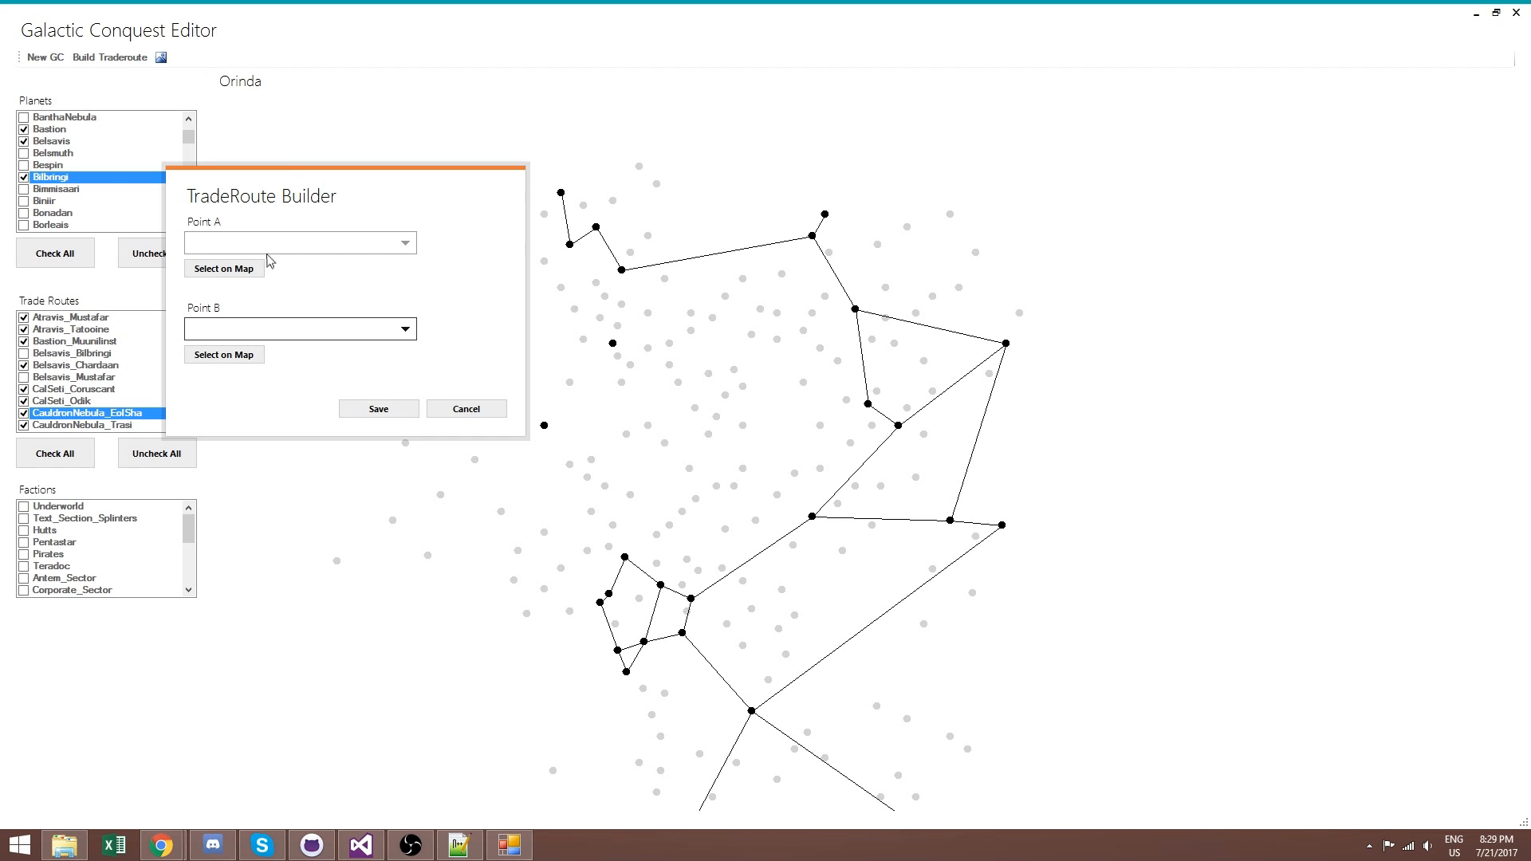
left_click(232, 268)
left_click(545, 426)
left_click(253, 354)
left_click(612, 344)
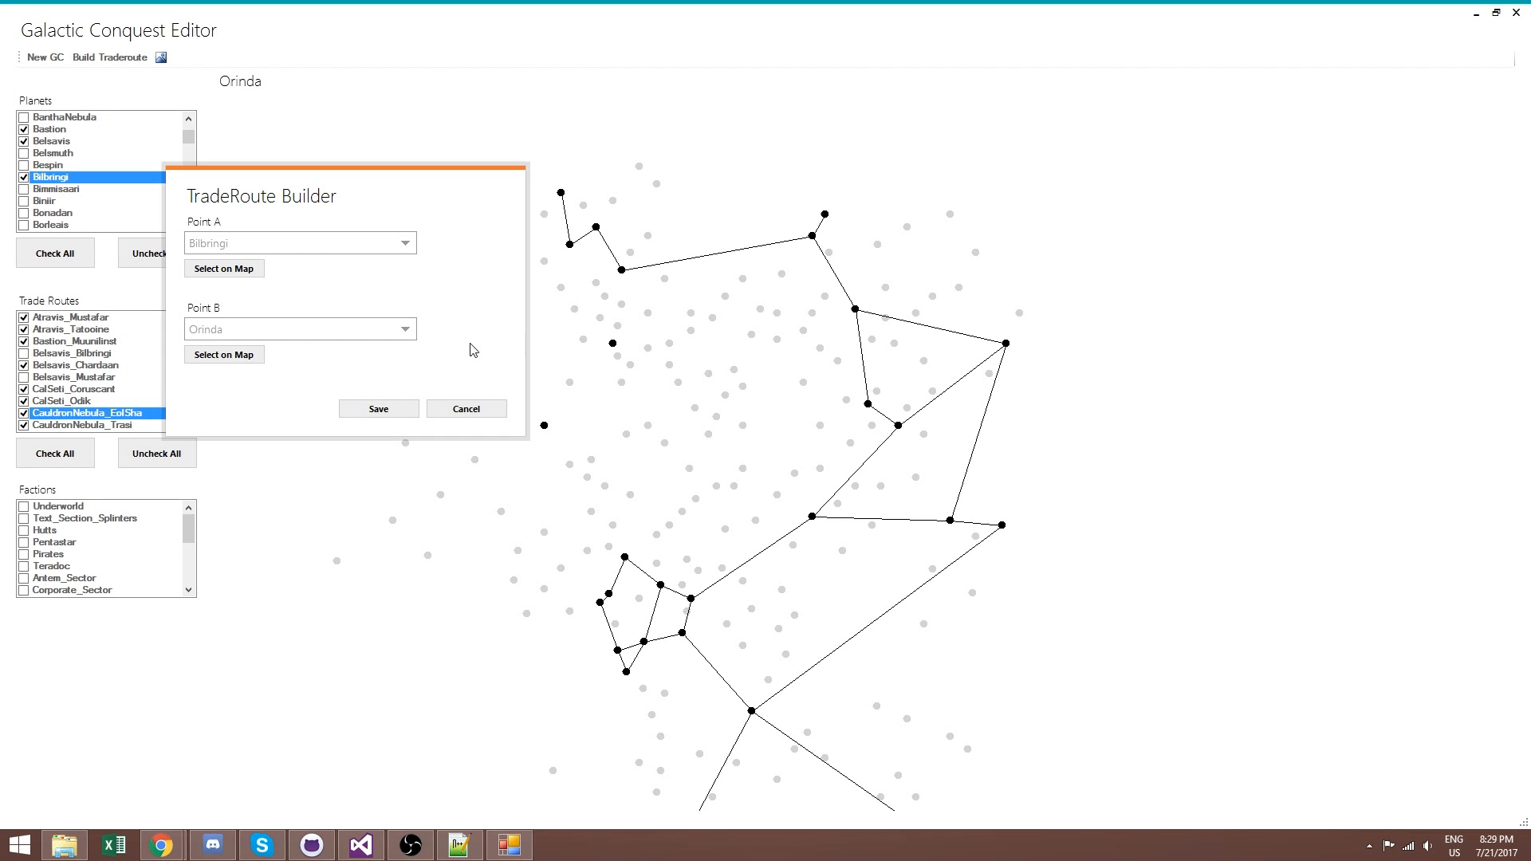
left_click(375, 405)
left_click(35, 389)
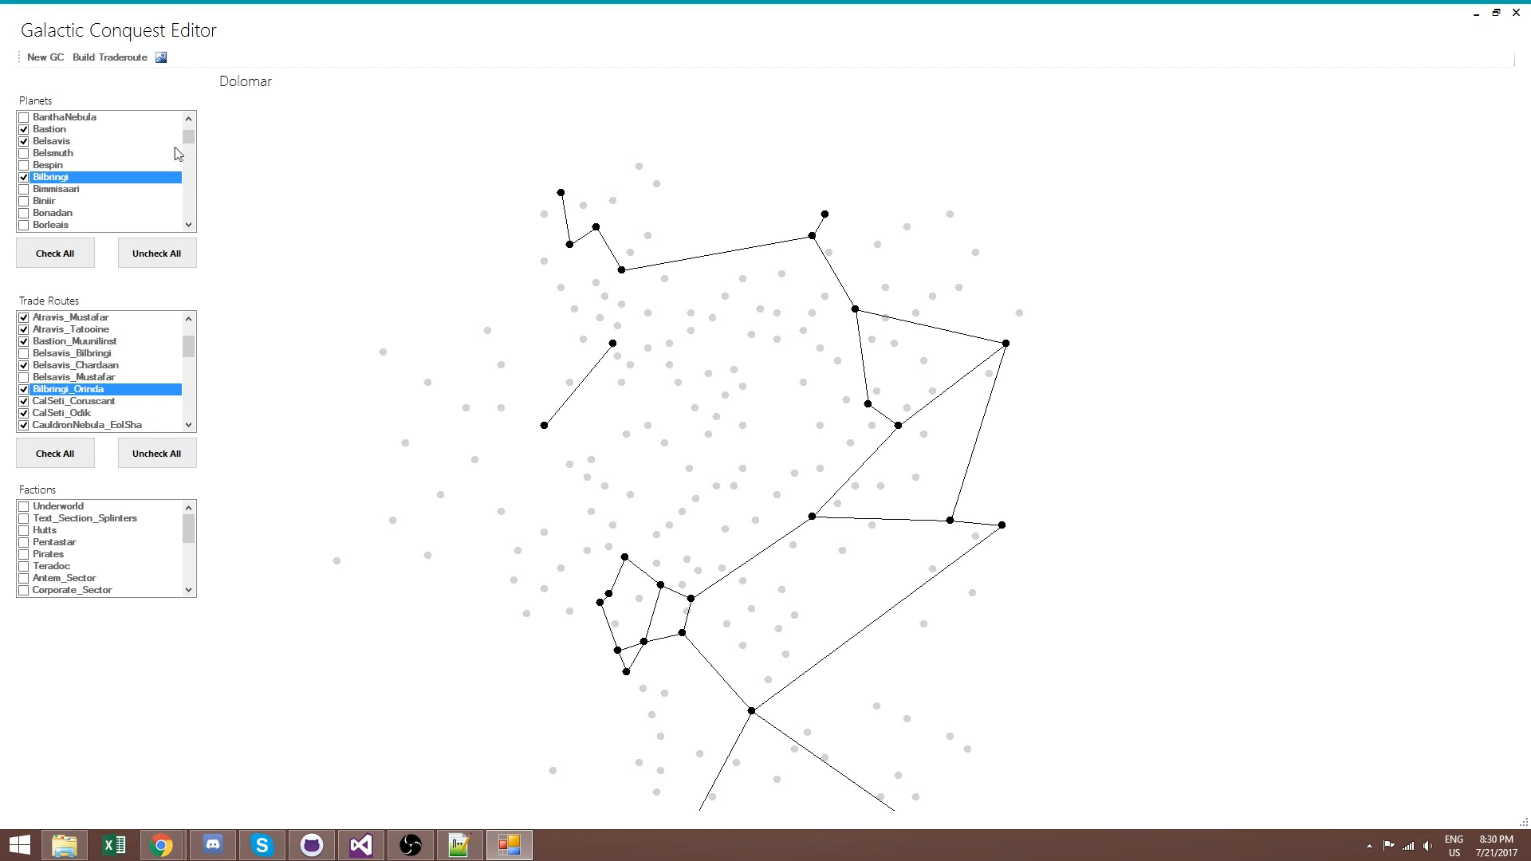
scroll(190, 149, "down", 3)
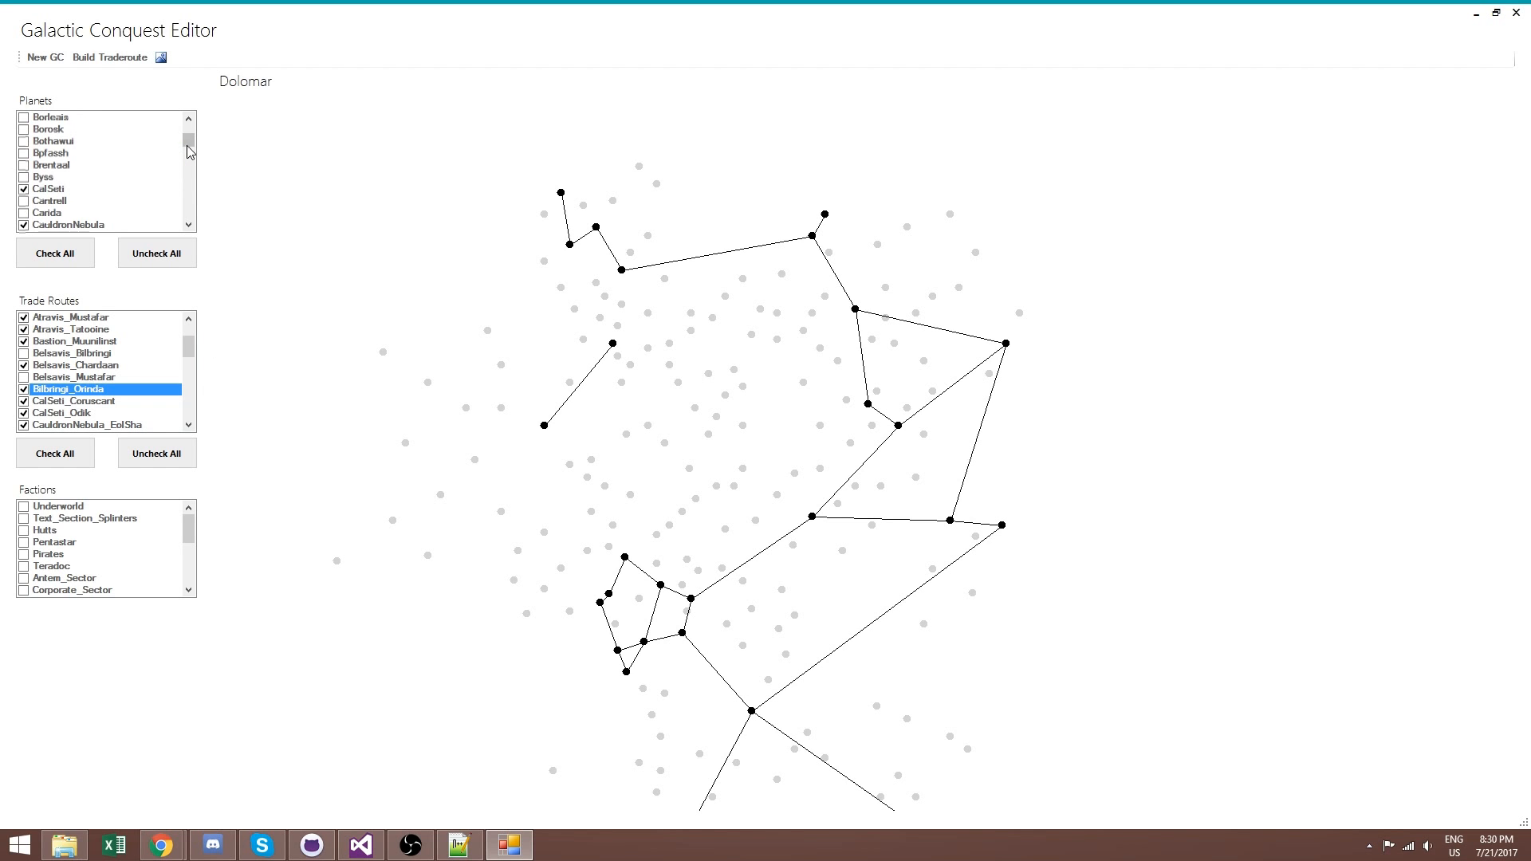
scroll(192, 148, "down", 5)
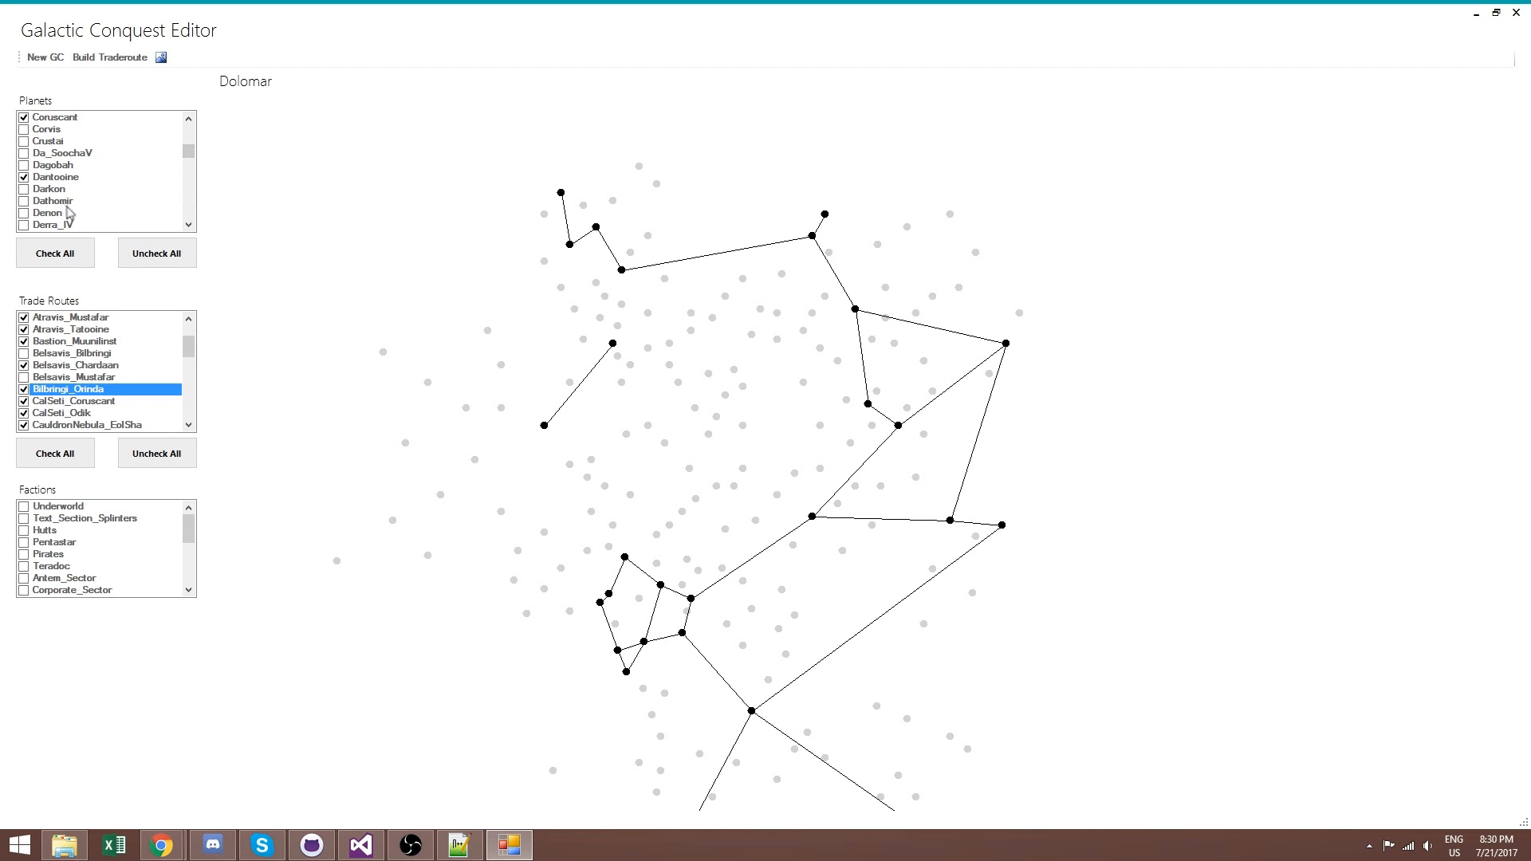
scroll(191, 153, "down", 3)
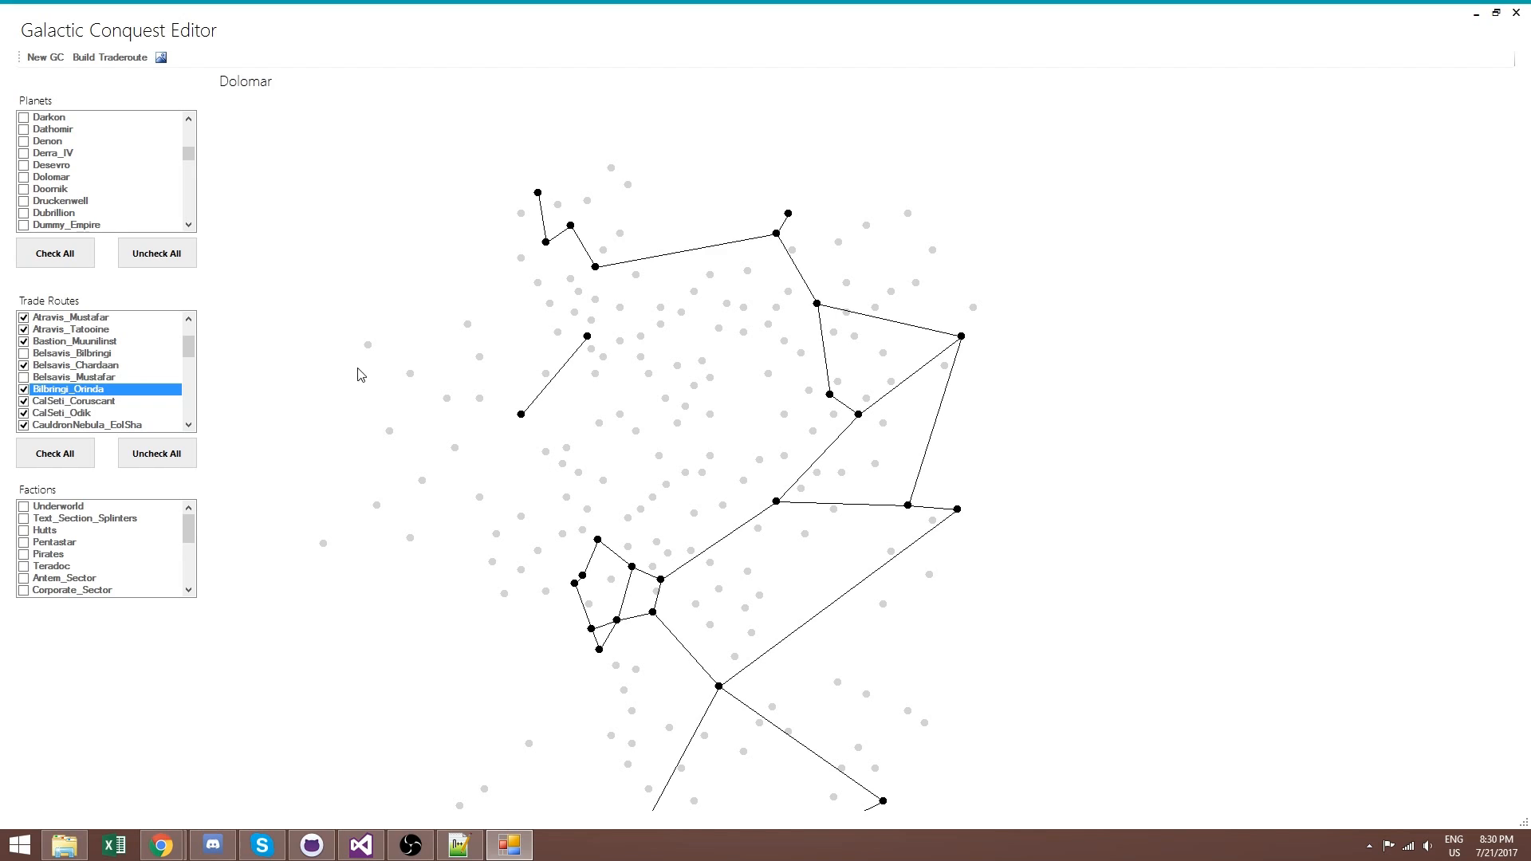
left_click(59, 166)
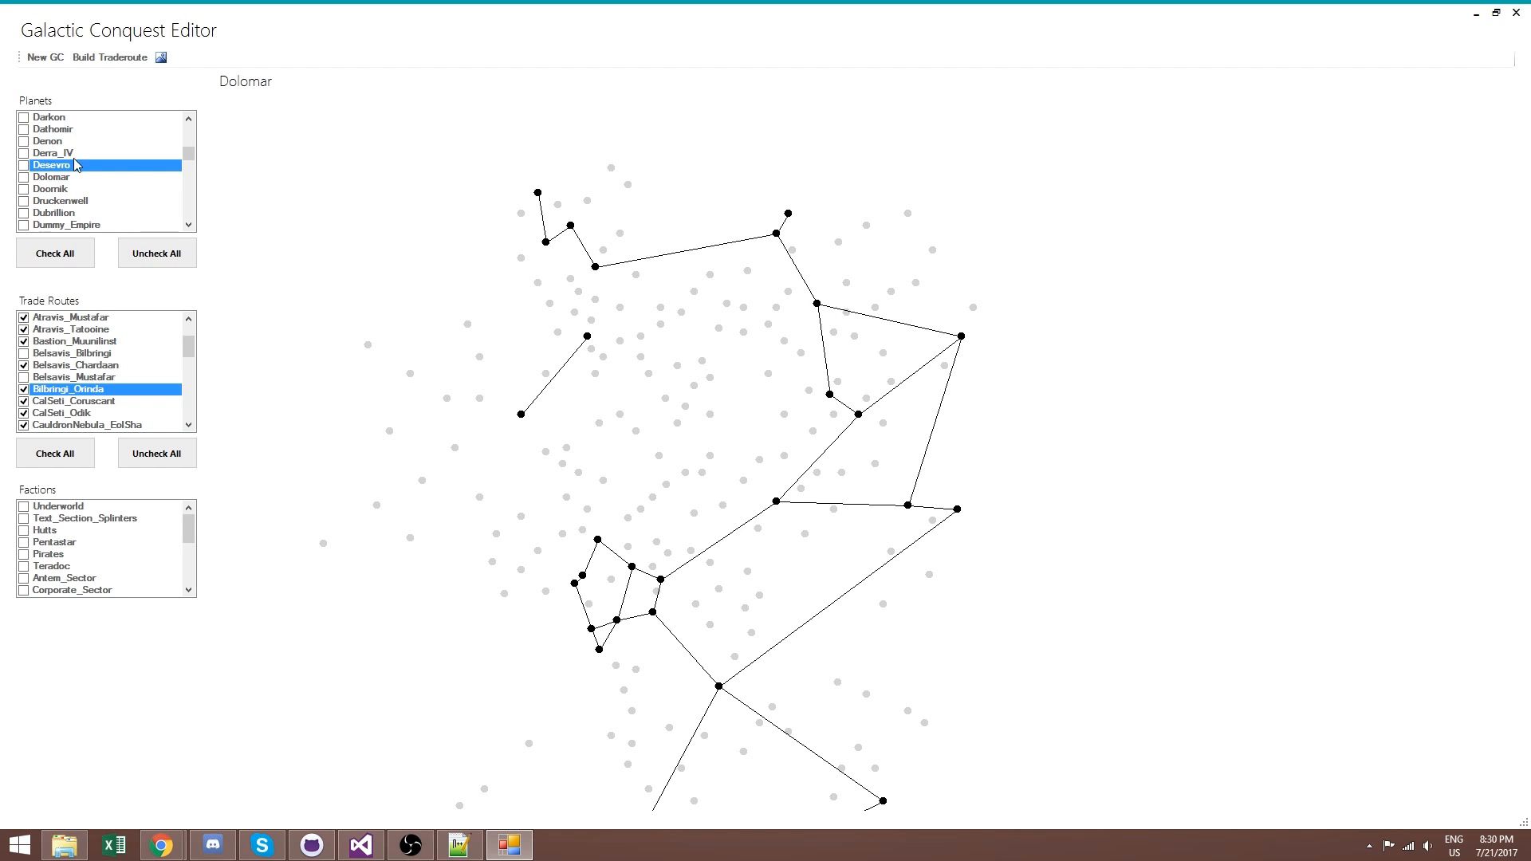
Build a trade route from Bilbringi to Coruscant and enable it in the conquest
mouse_move(523, 419)
left_click(110, 57)
left_click(78, 124)
left_click(522, 415)
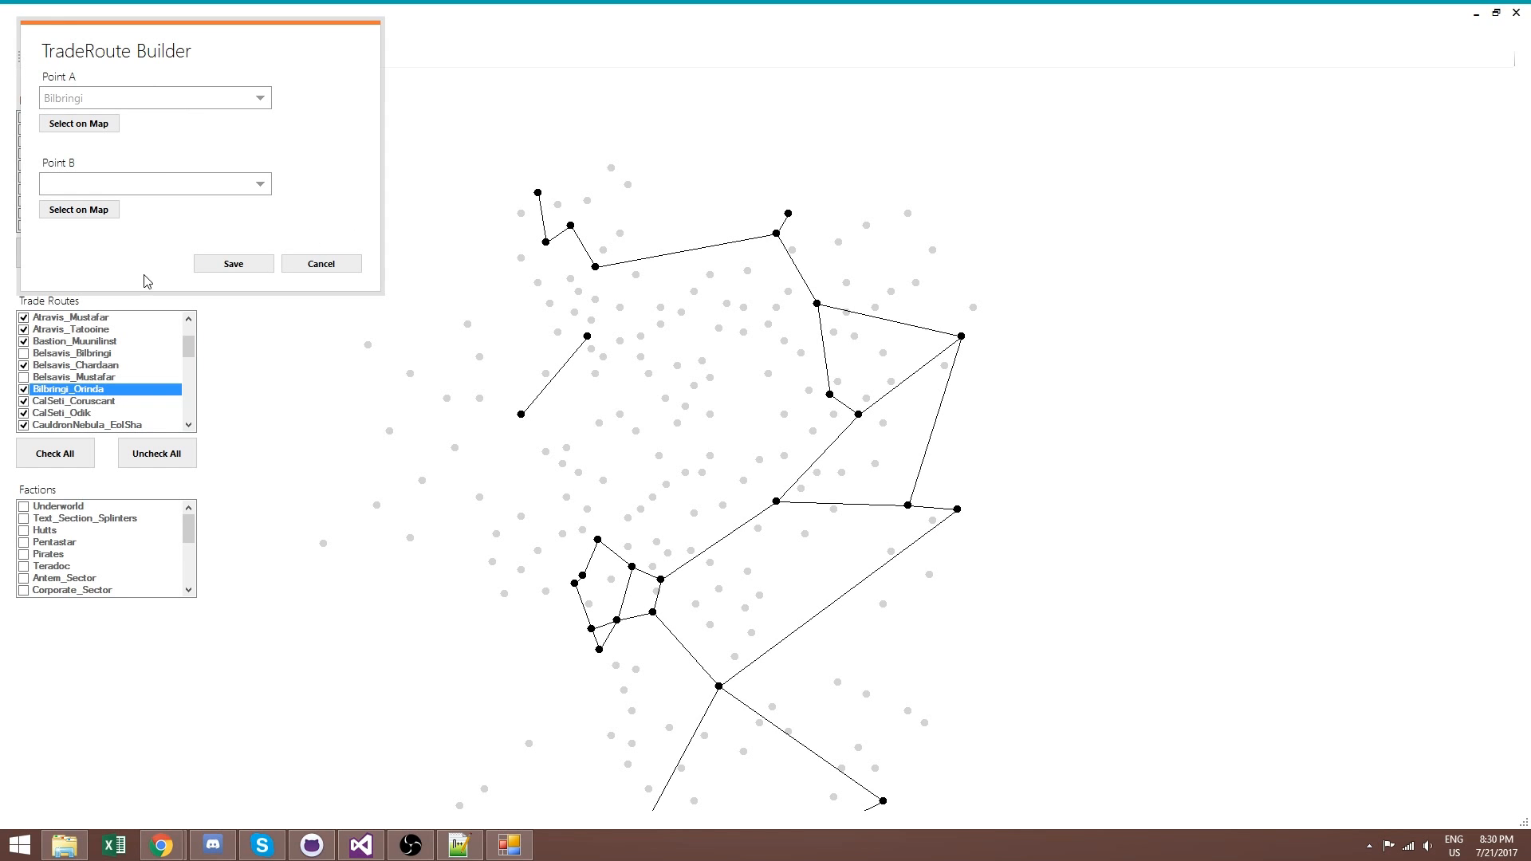
left_click(94, 214)
left_click(597, 540)
left_click(243, 266)
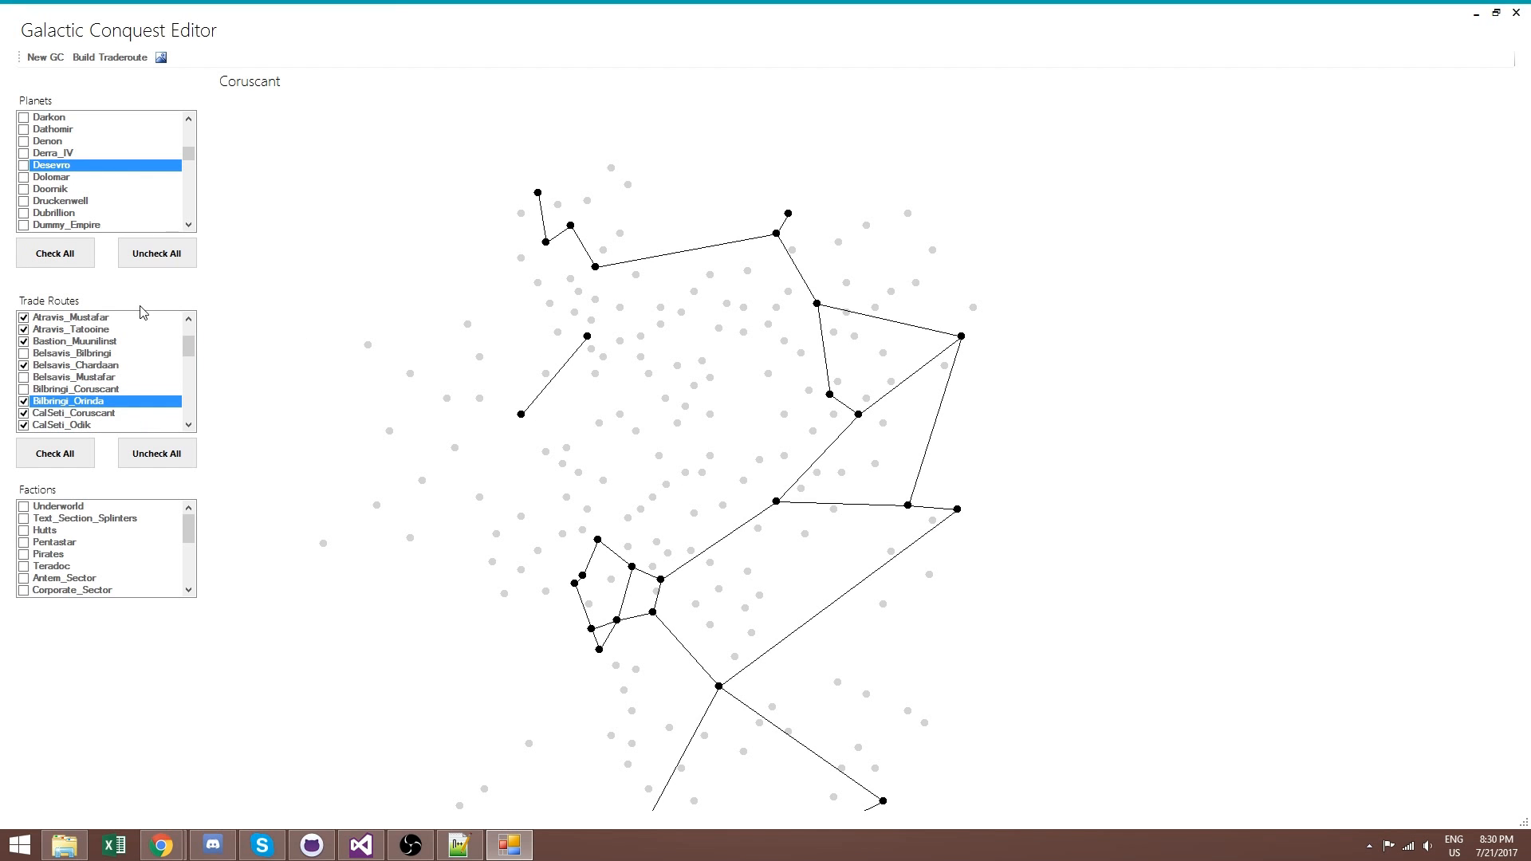
left_click(45, 390)
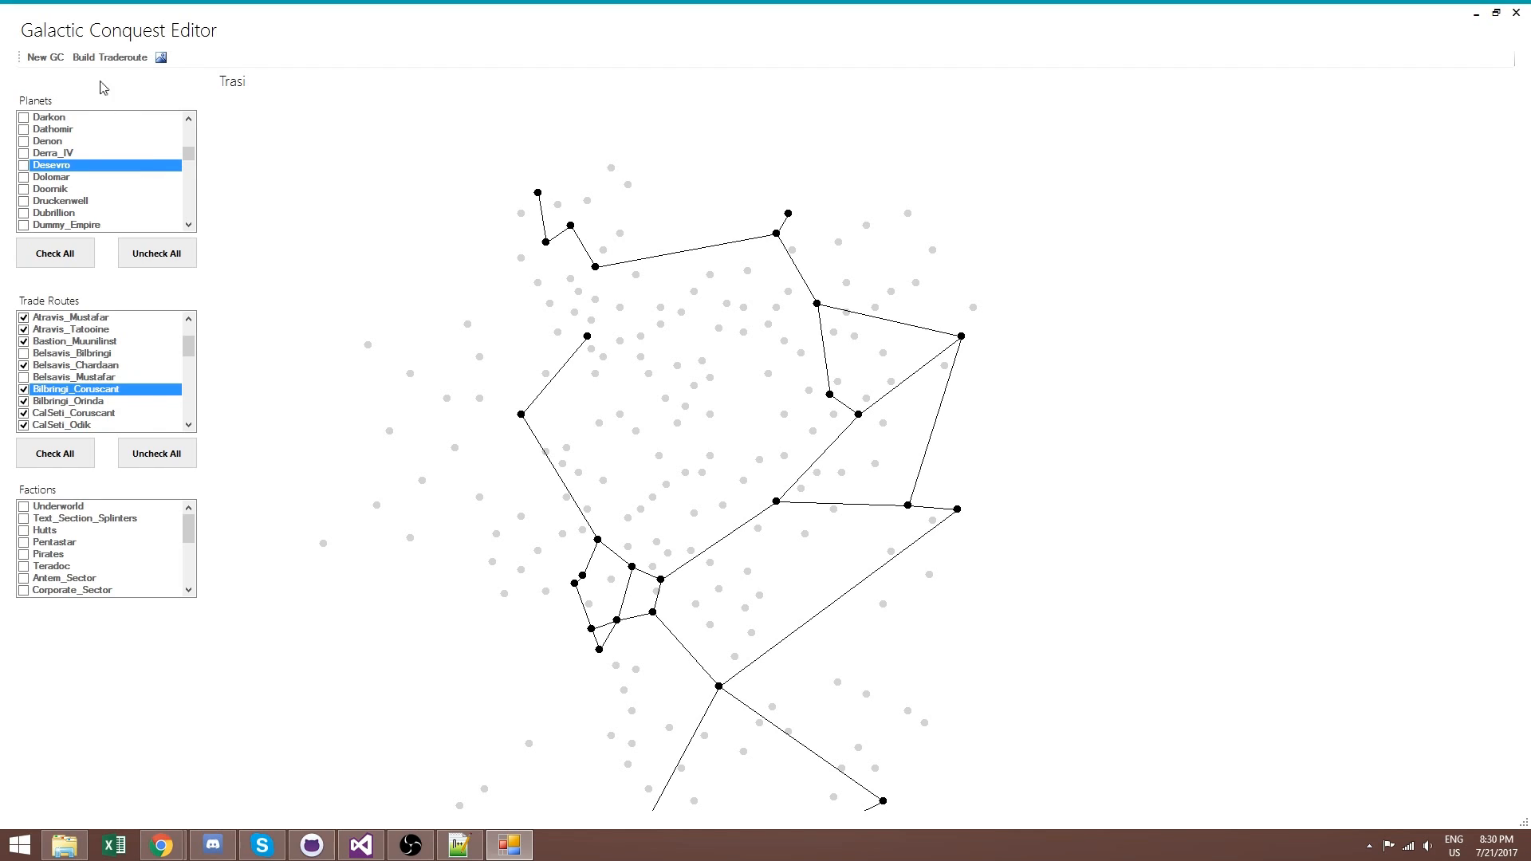
Build a trade route from Orinda to Trasi and enable it in the conquest
left_click(109, 58)
left_click(148, 169)
left_click(587, 337)
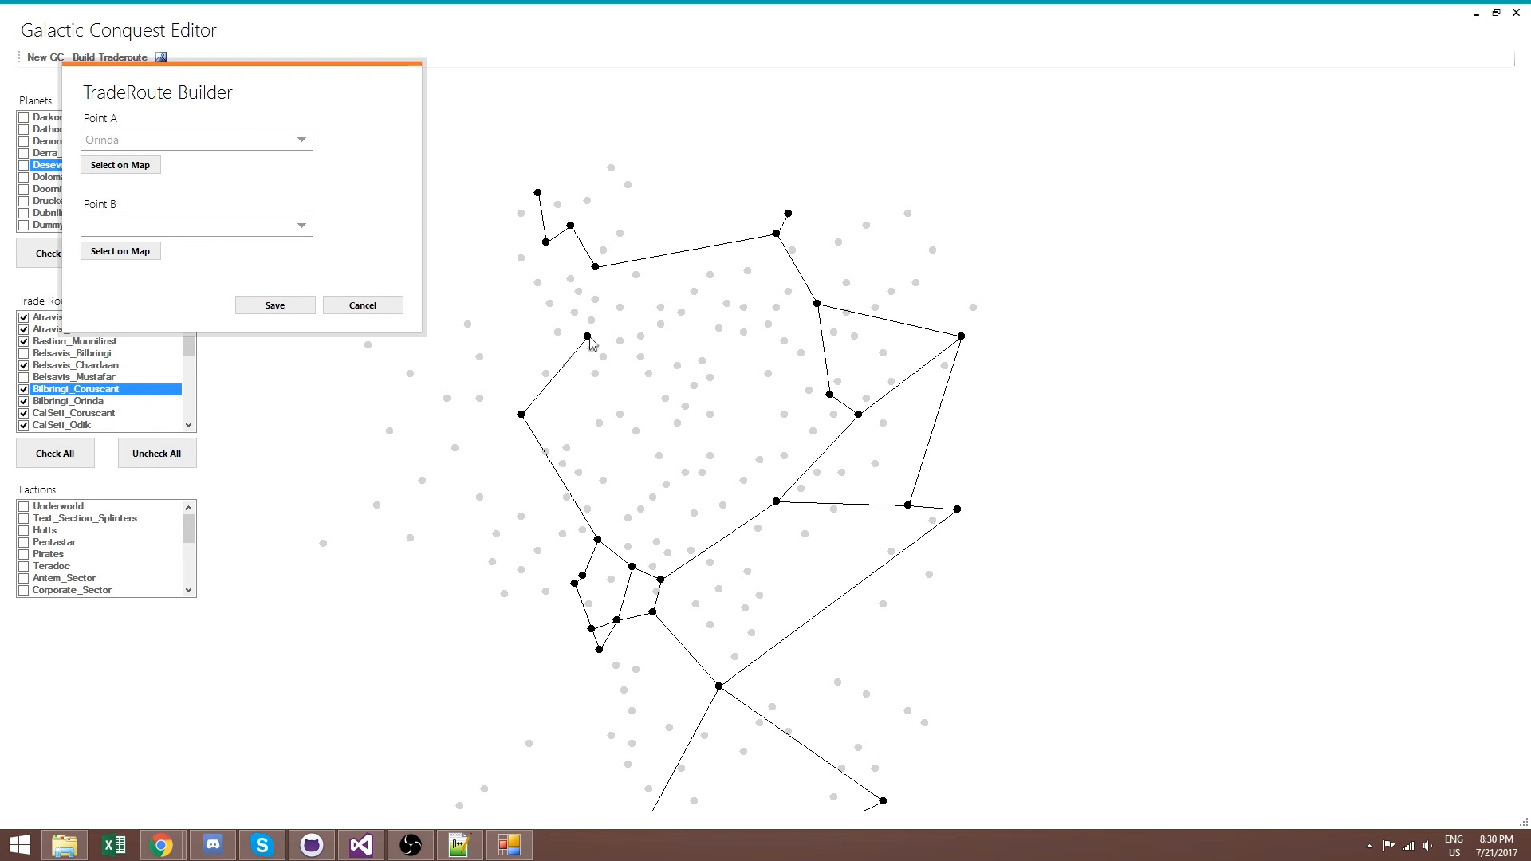
left_click(152, 252)
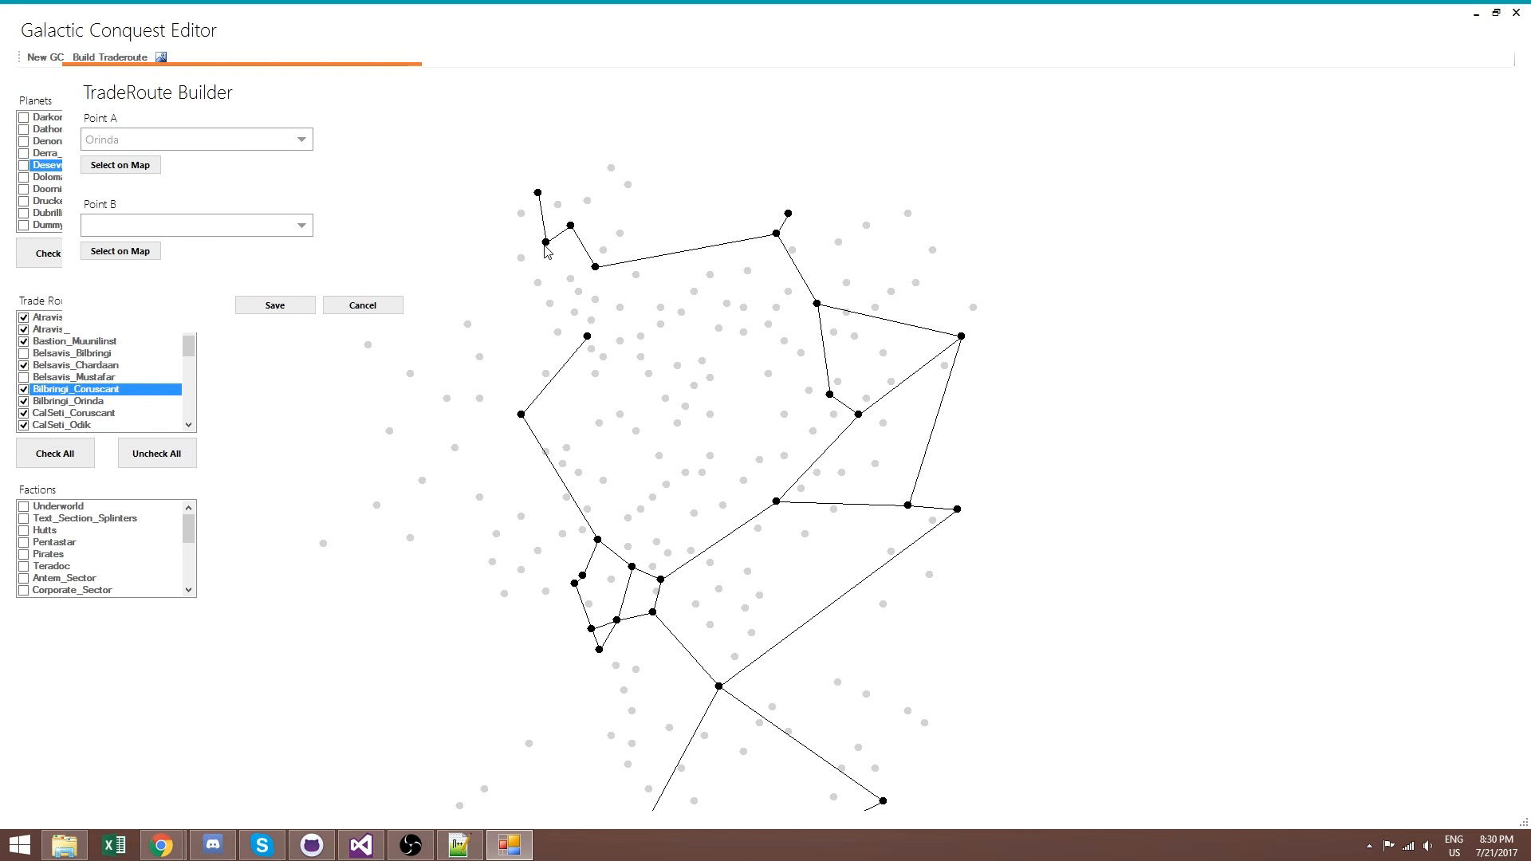
left_click(596, 267)
left_click(256, 309)
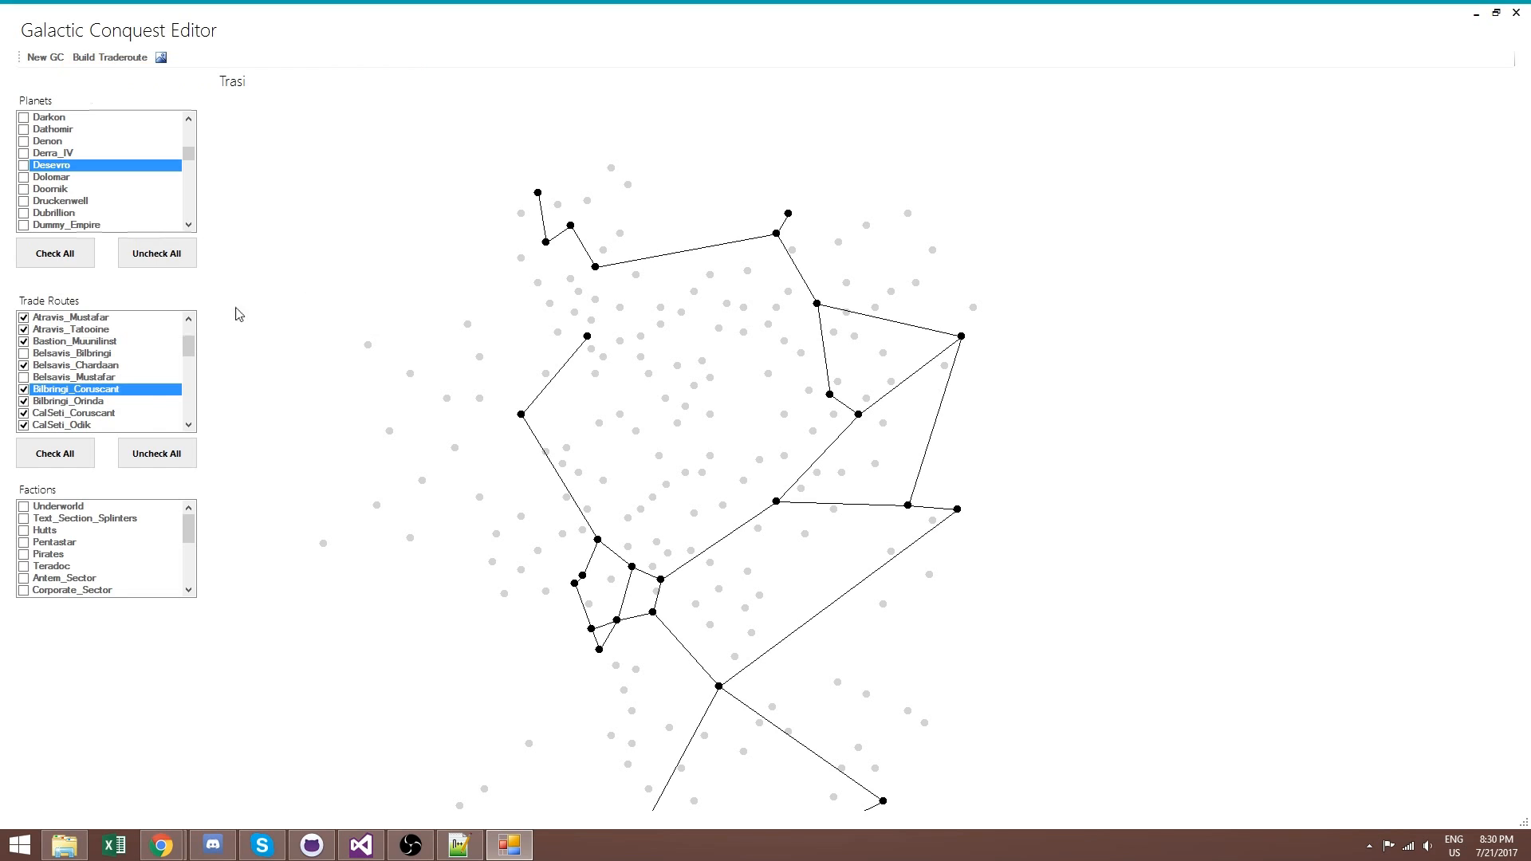
left_click_drag(189, 346, 194, 407)
left_click(60, 389)
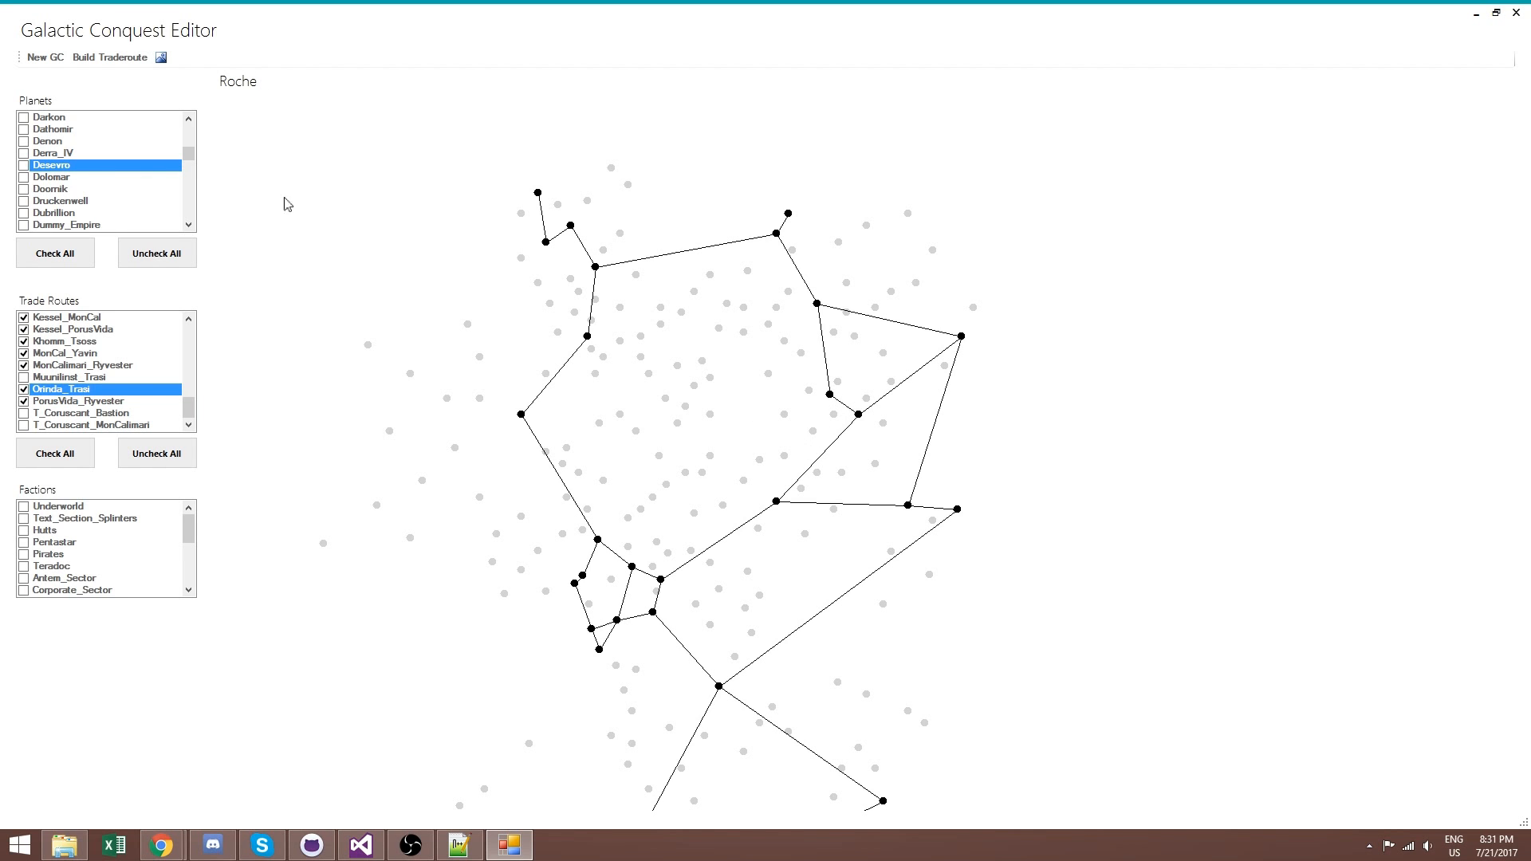
Activate the planet Roche and connect it to Abhean with a new, enabled trade route
left_click_drag(191, 153, 205, 195)
left_click(50, 213)
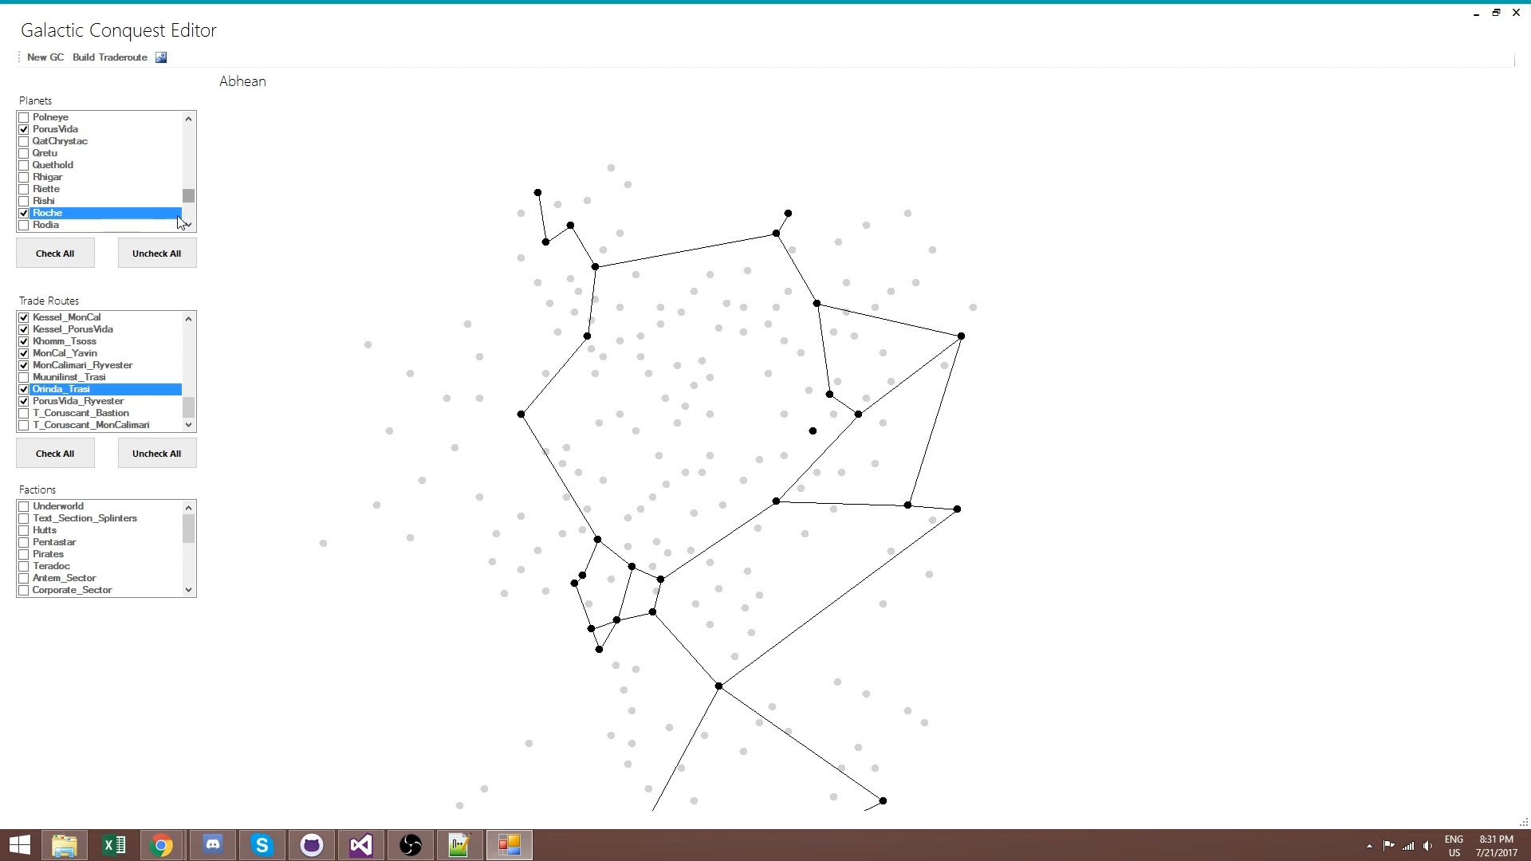
left_click(111, 57)
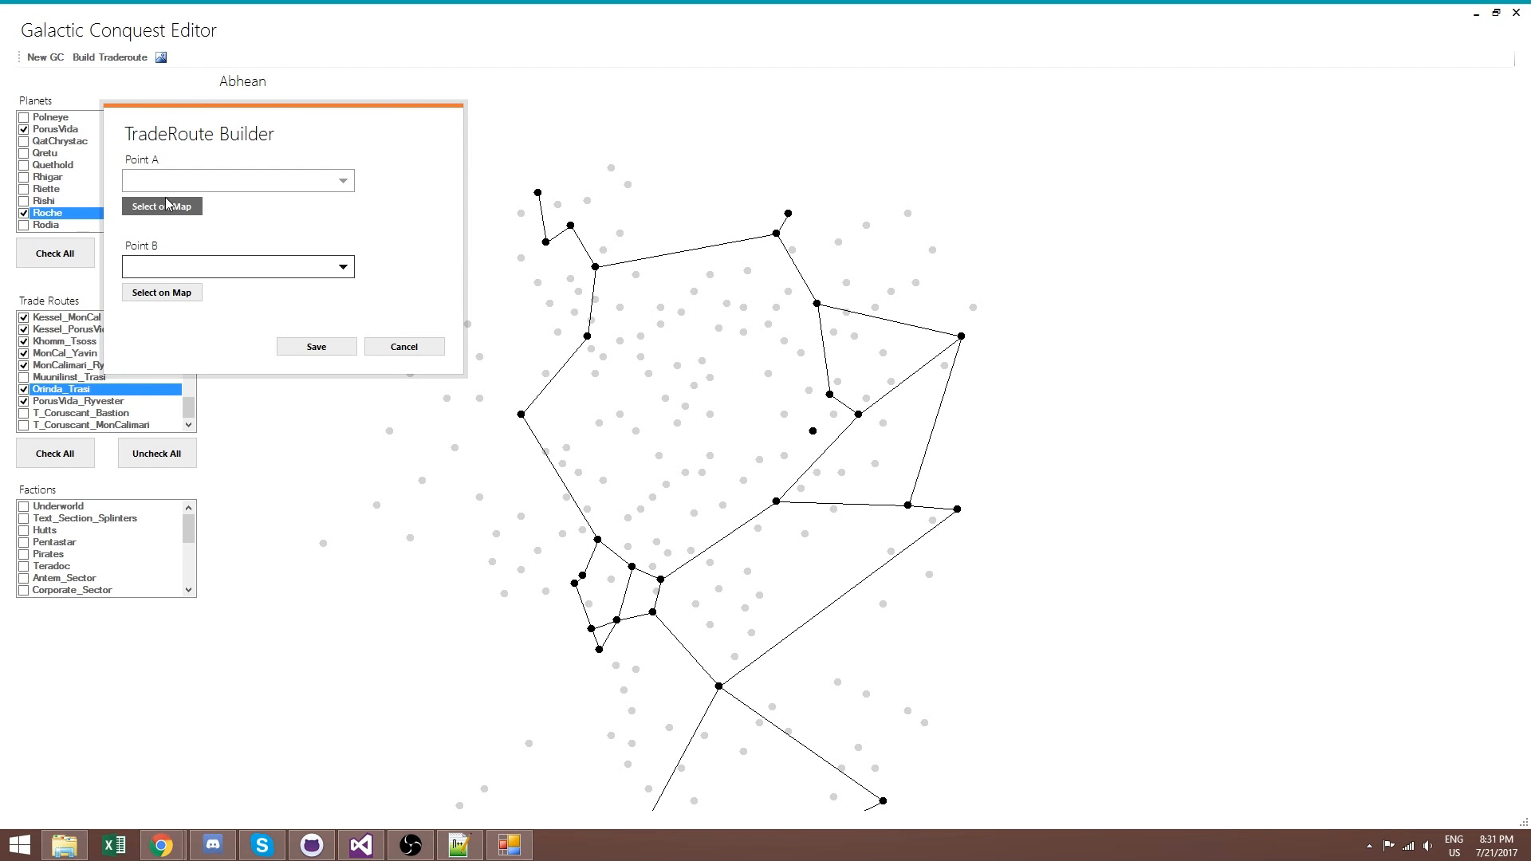
left_click(830, 397)
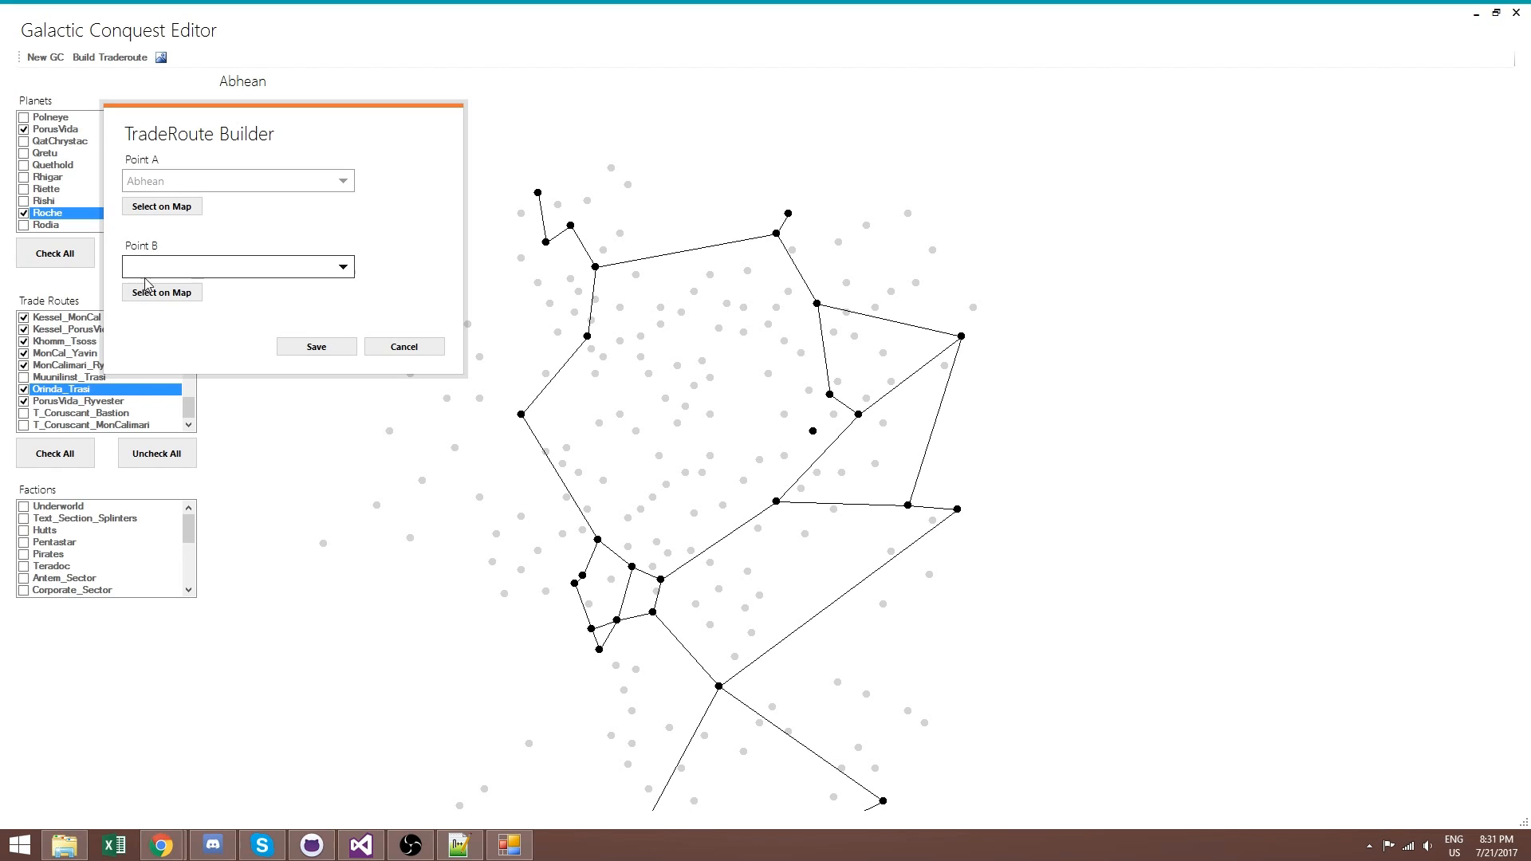
left_click(192, 292)
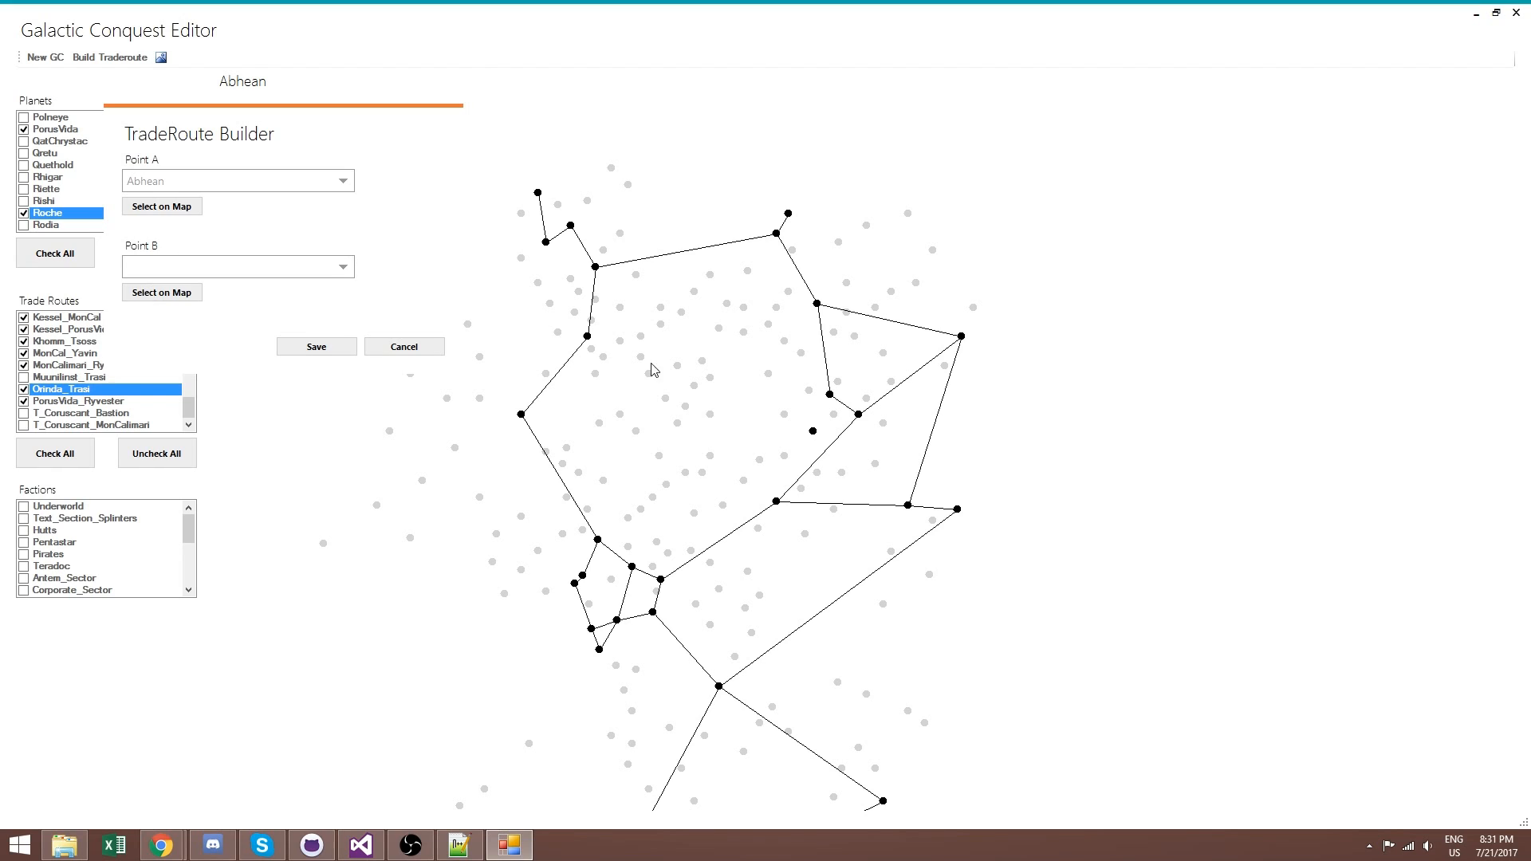
left_click(814, 431)
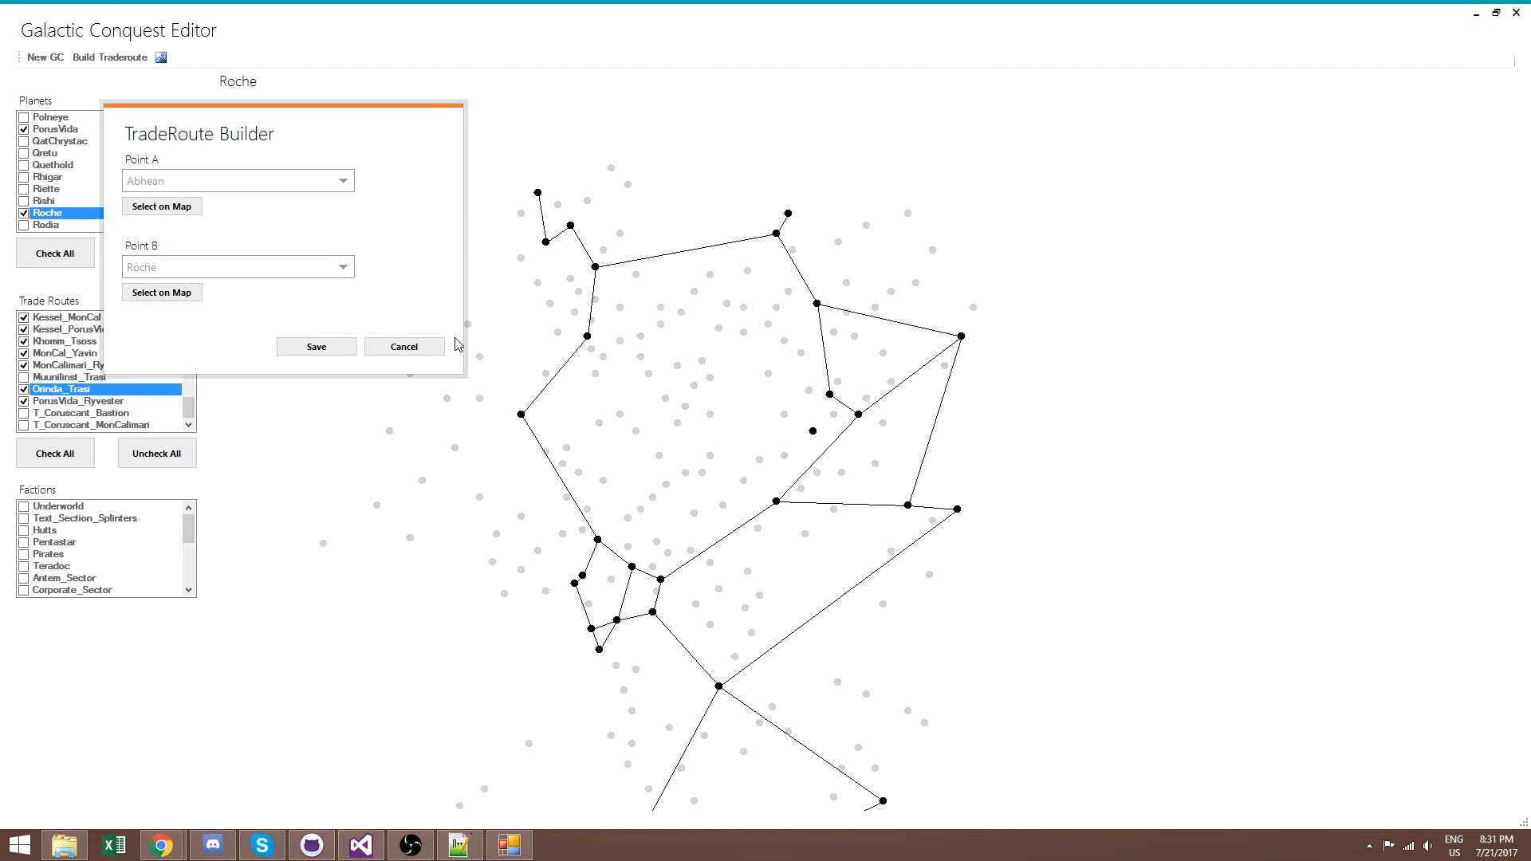
left_click(315, 346)
left_click_drag(188, 405, 188, 330)
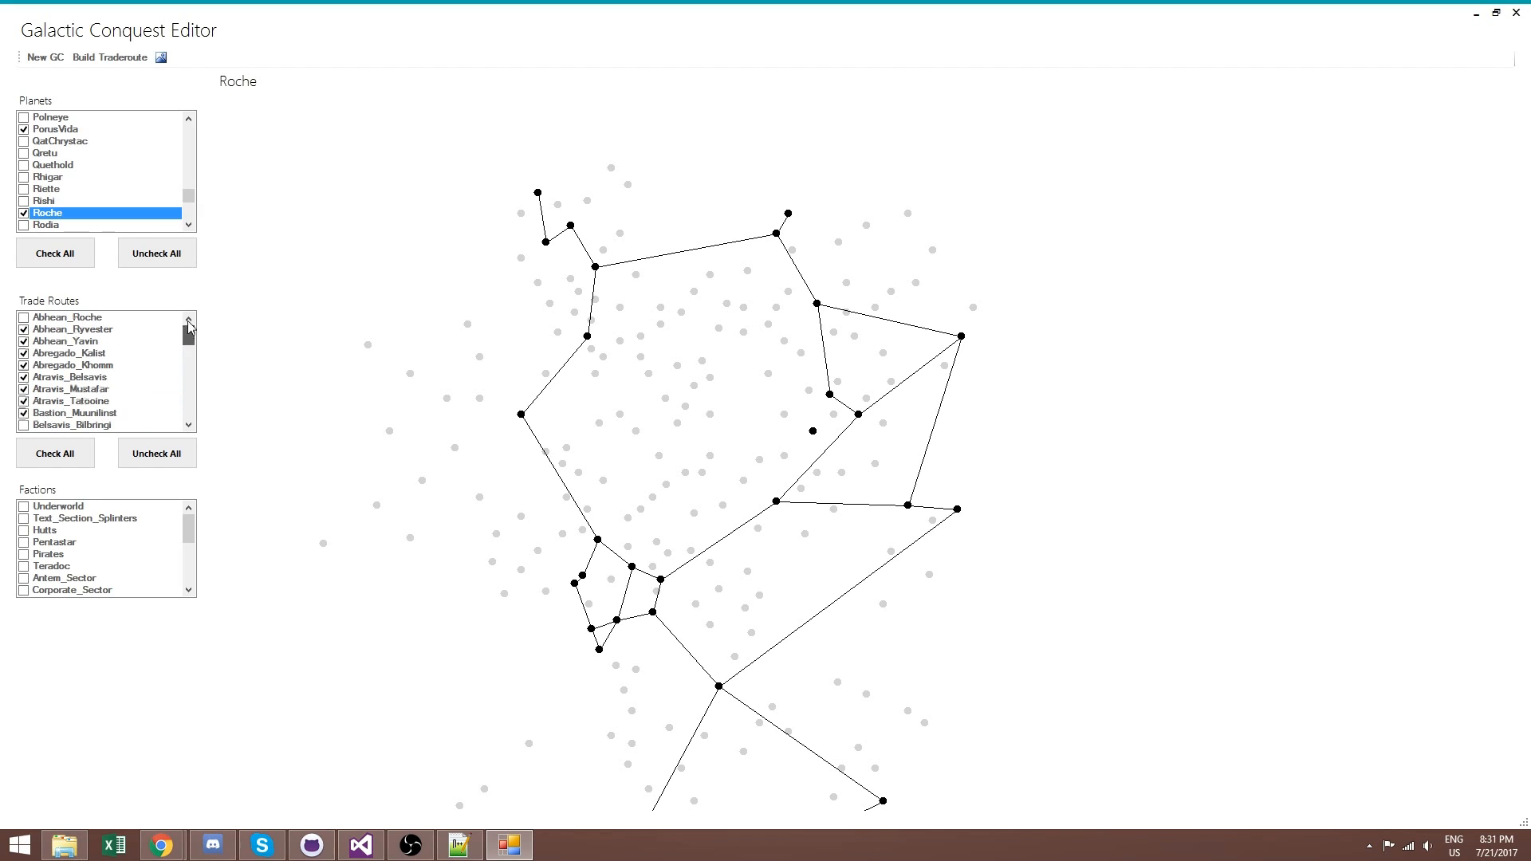
left_click(58, 319)
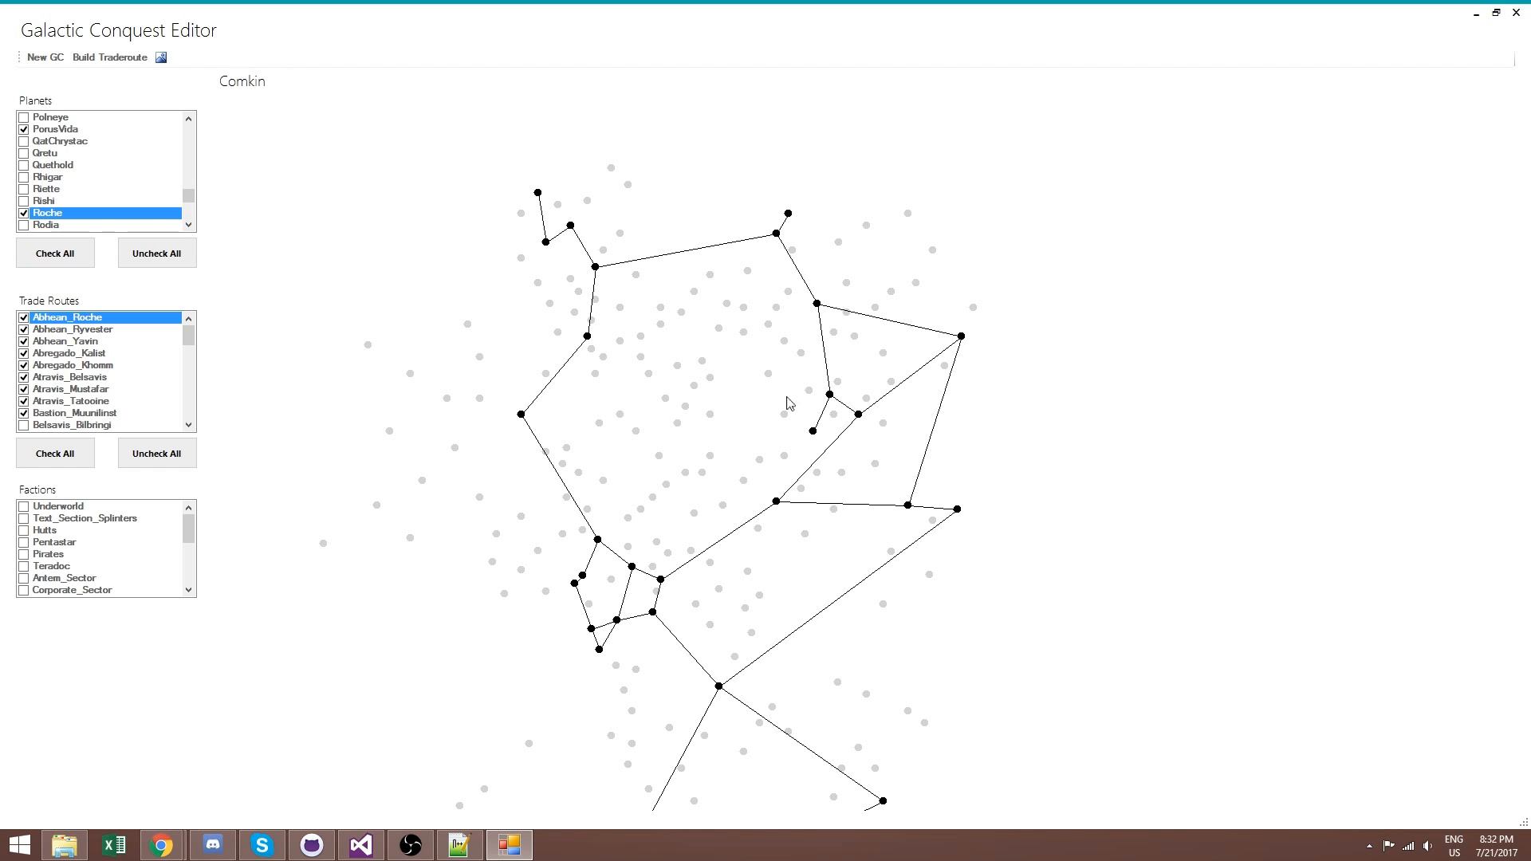
Examine the trade route network across the whole map, checking how the active planets are connected
scroll(728, 325, "down", 3)
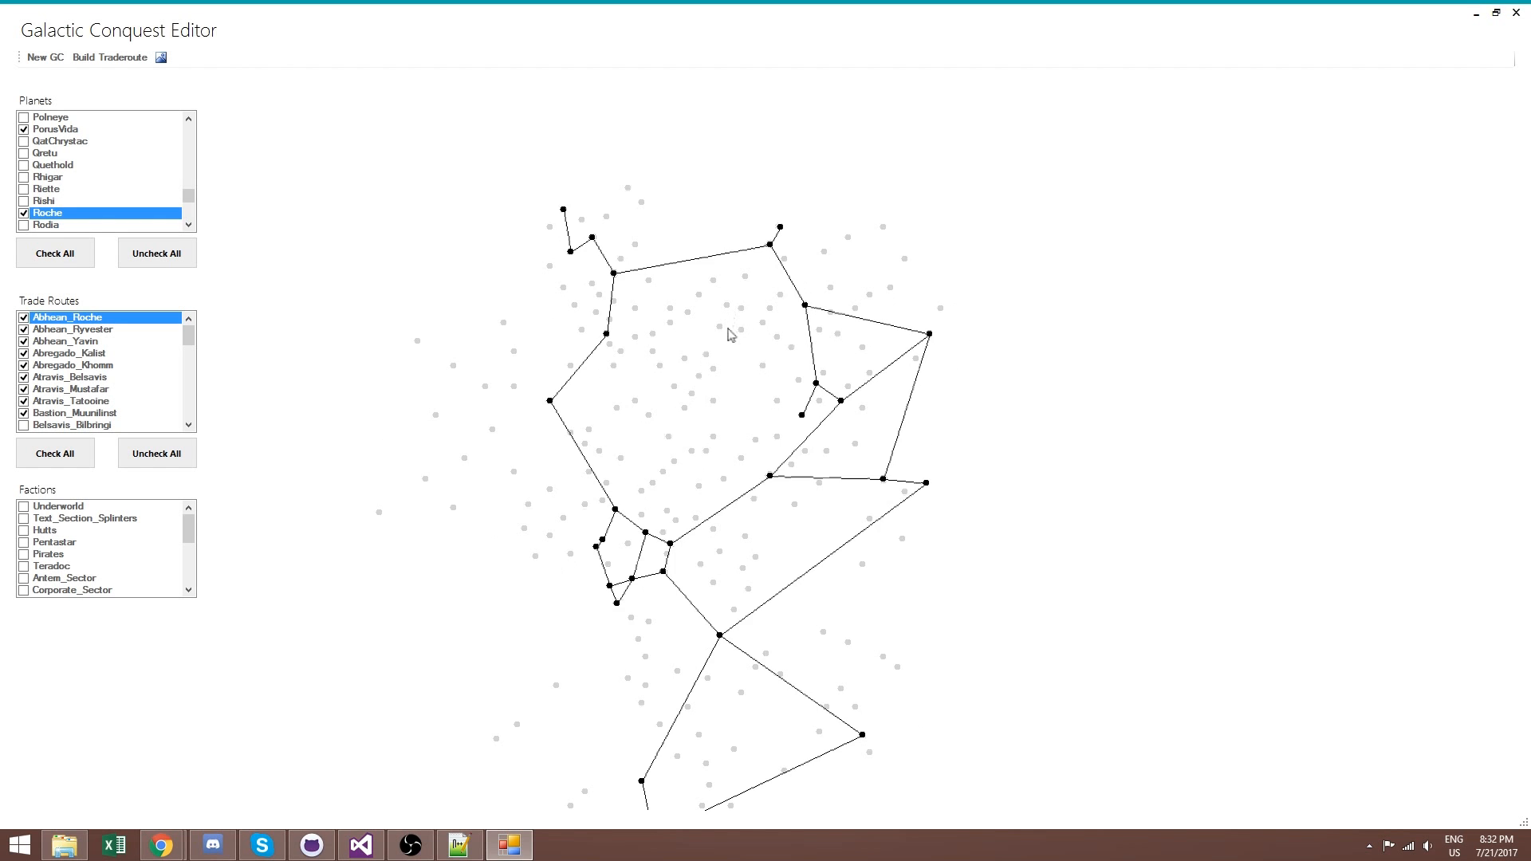
scroll(734, 368, "up", 3)
scroll(693, 422, "down", 3)
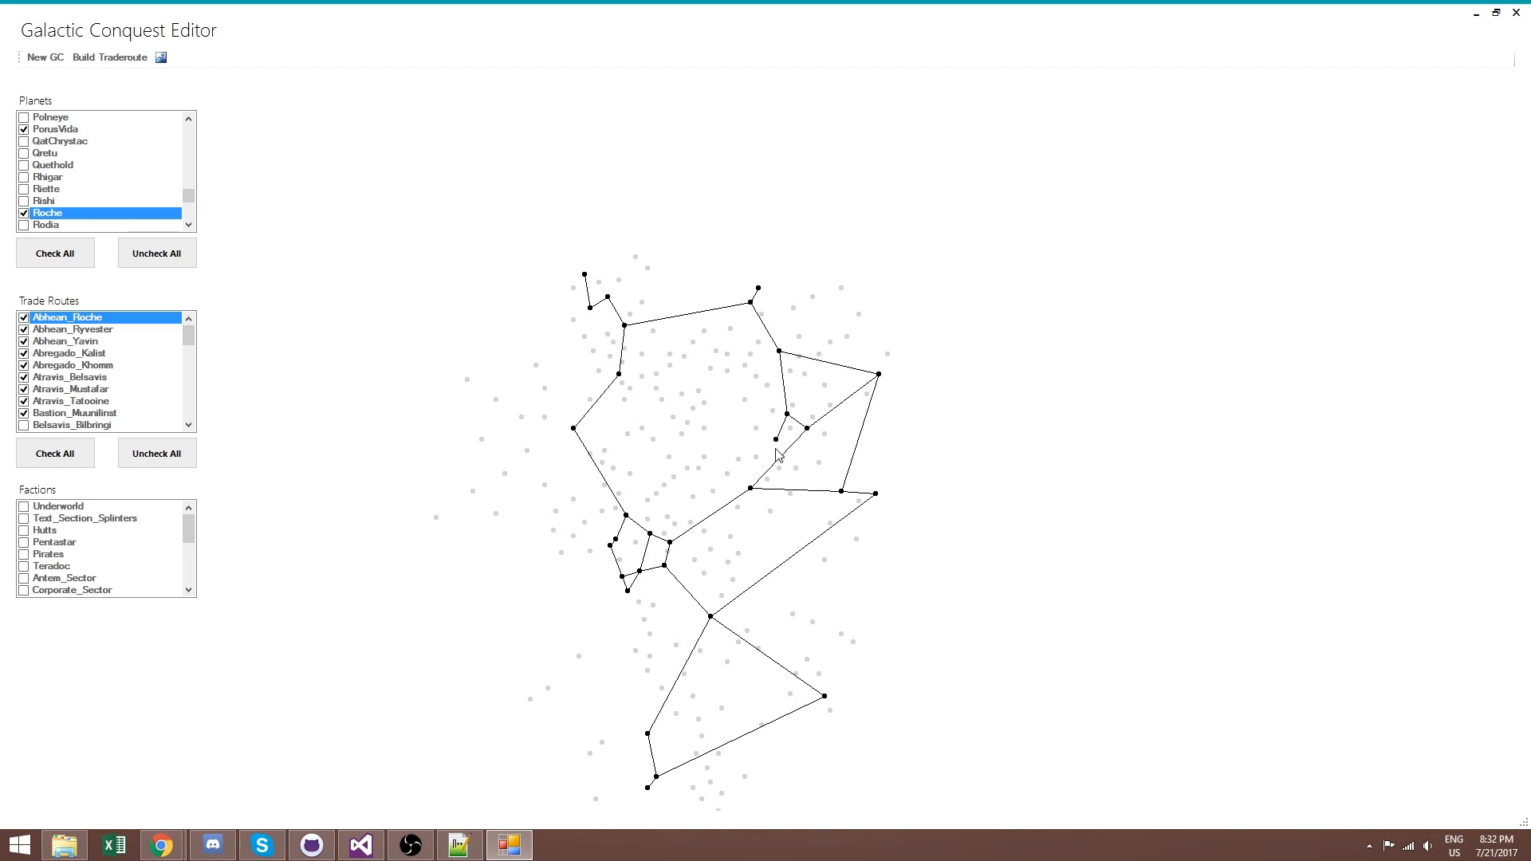
mouse_move(792, 422)
mouse_move(750, 491)
scroll(679, 498, "up", 3)
scroll(586, 476, "down", 3)
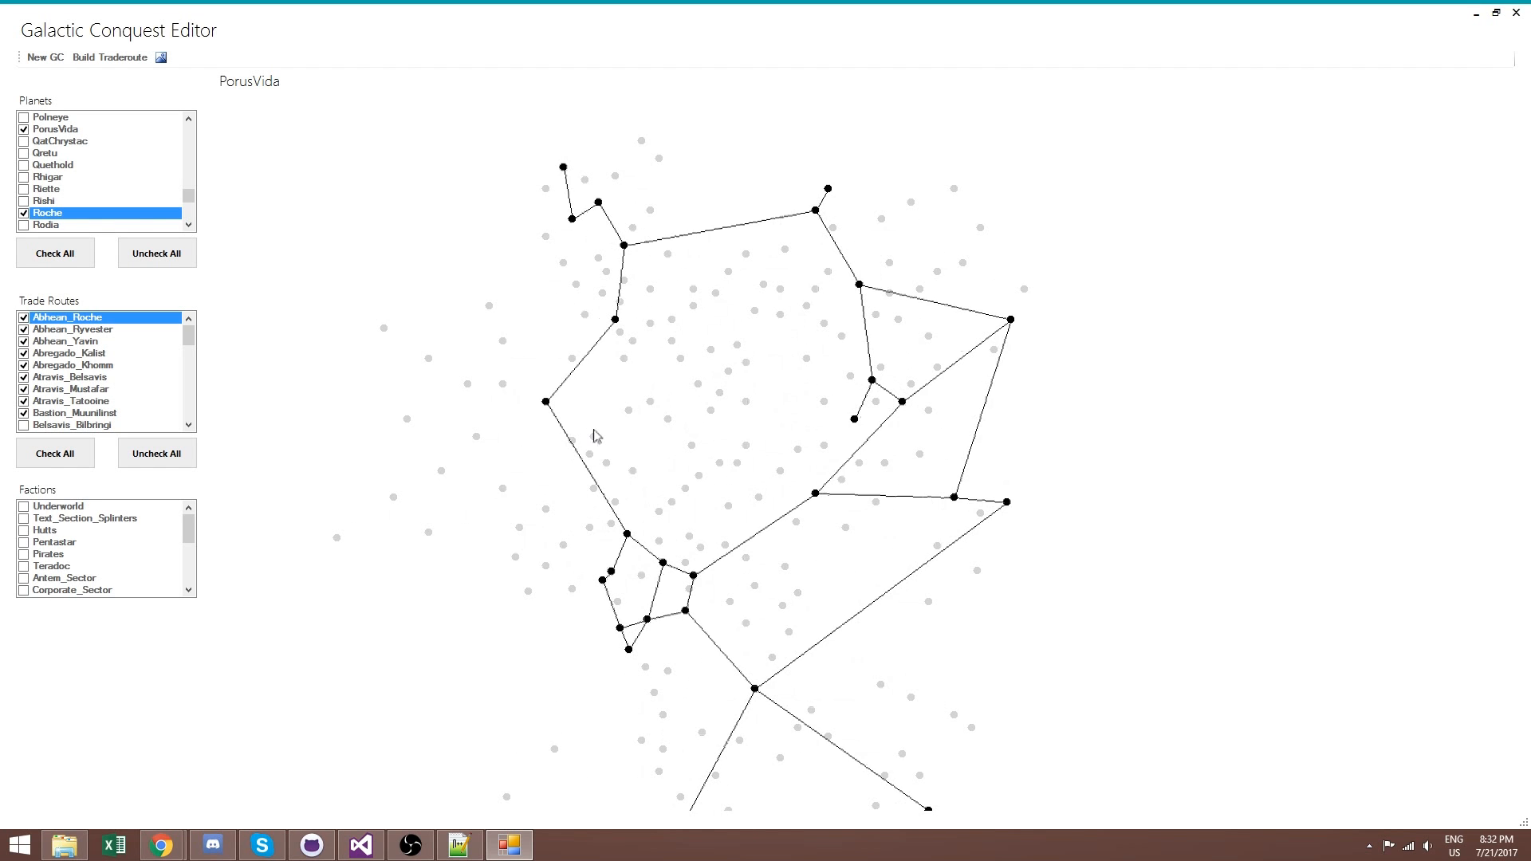
scroll(634, 558, "up", 4)
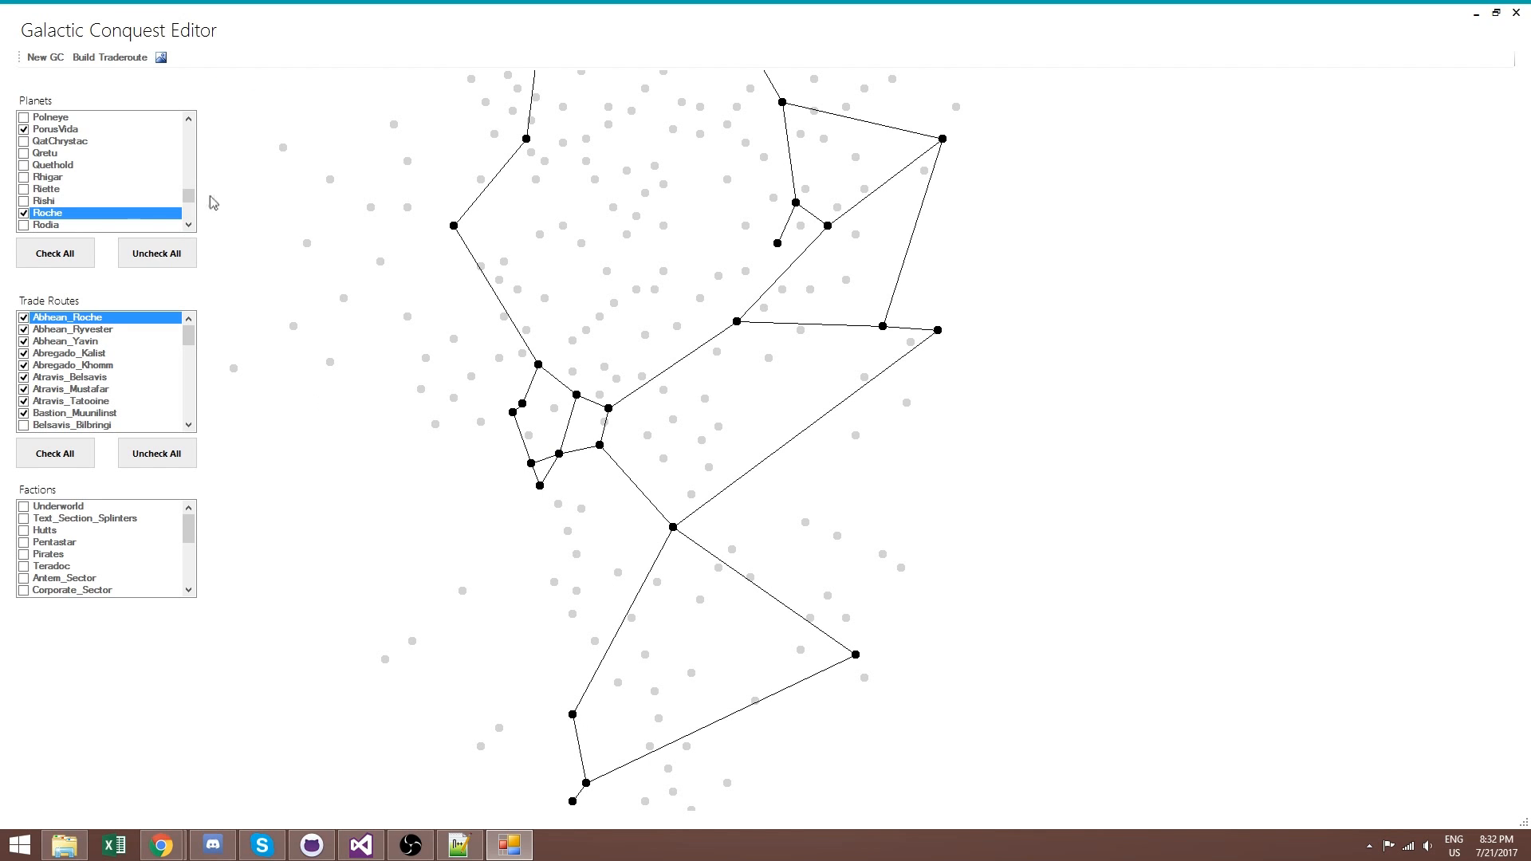
Build a trade route from Abregado_Rae to Belsavis and enable it in the conquest
left_click(110, 56)
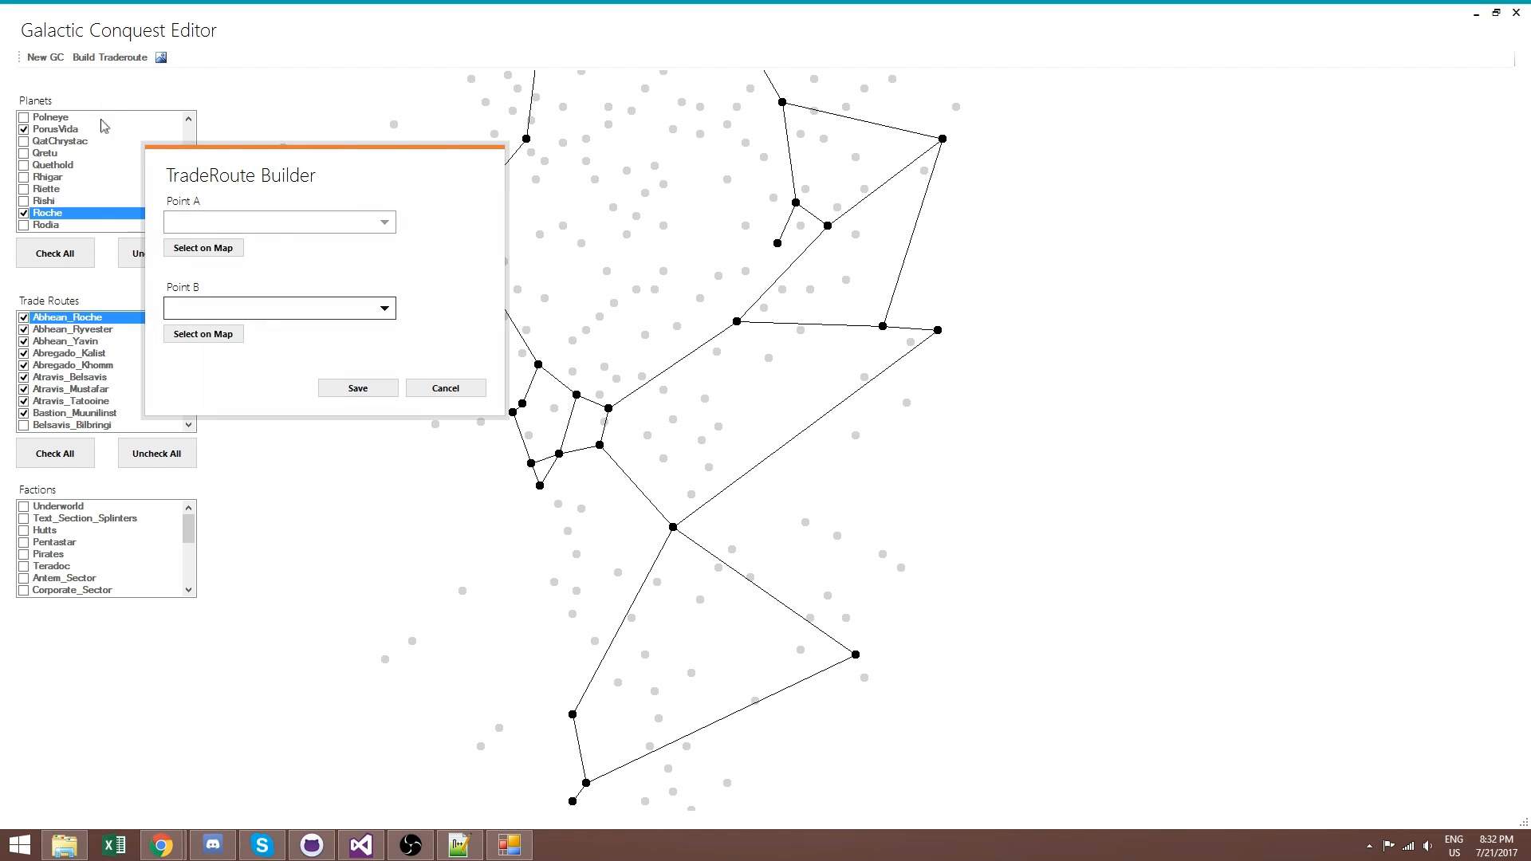
left_click(223, 254)
left_click(540, 485)
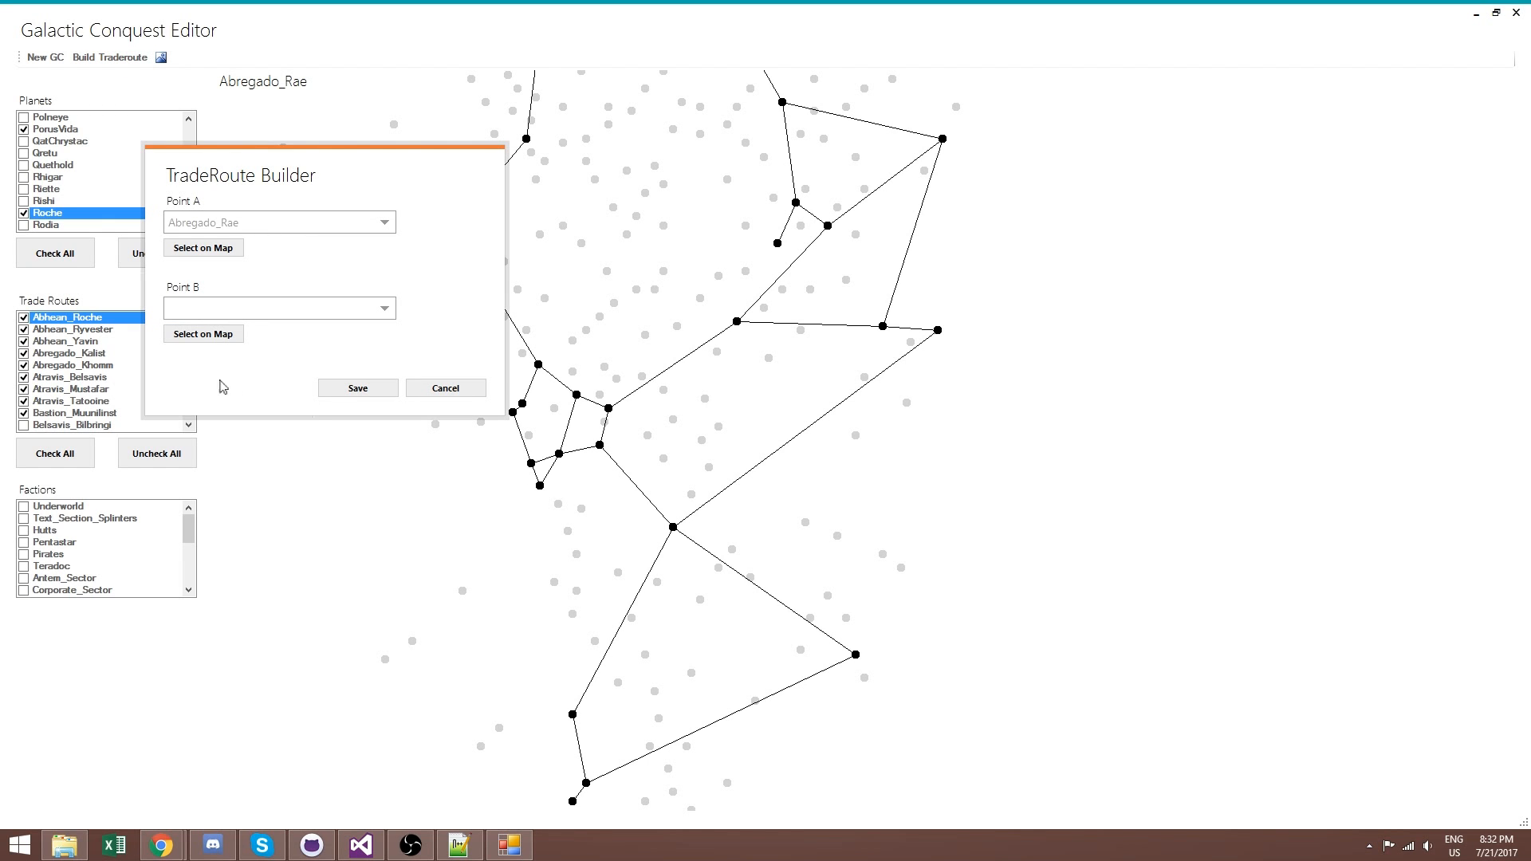
left_click(213, 343)
left_click(572, 714)
left_click(358, 391)
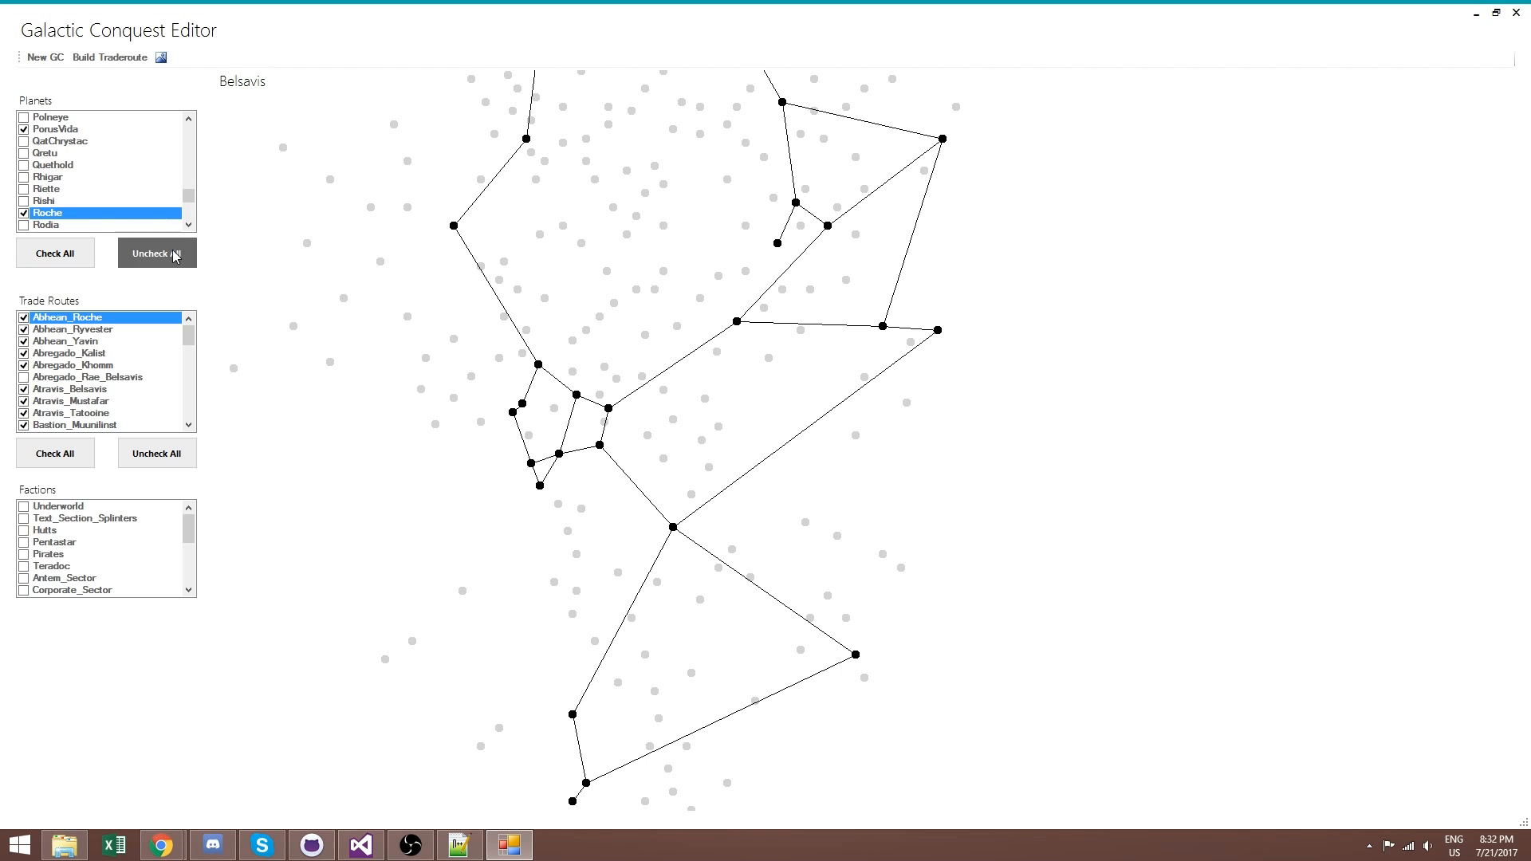
left_click(92, 378)
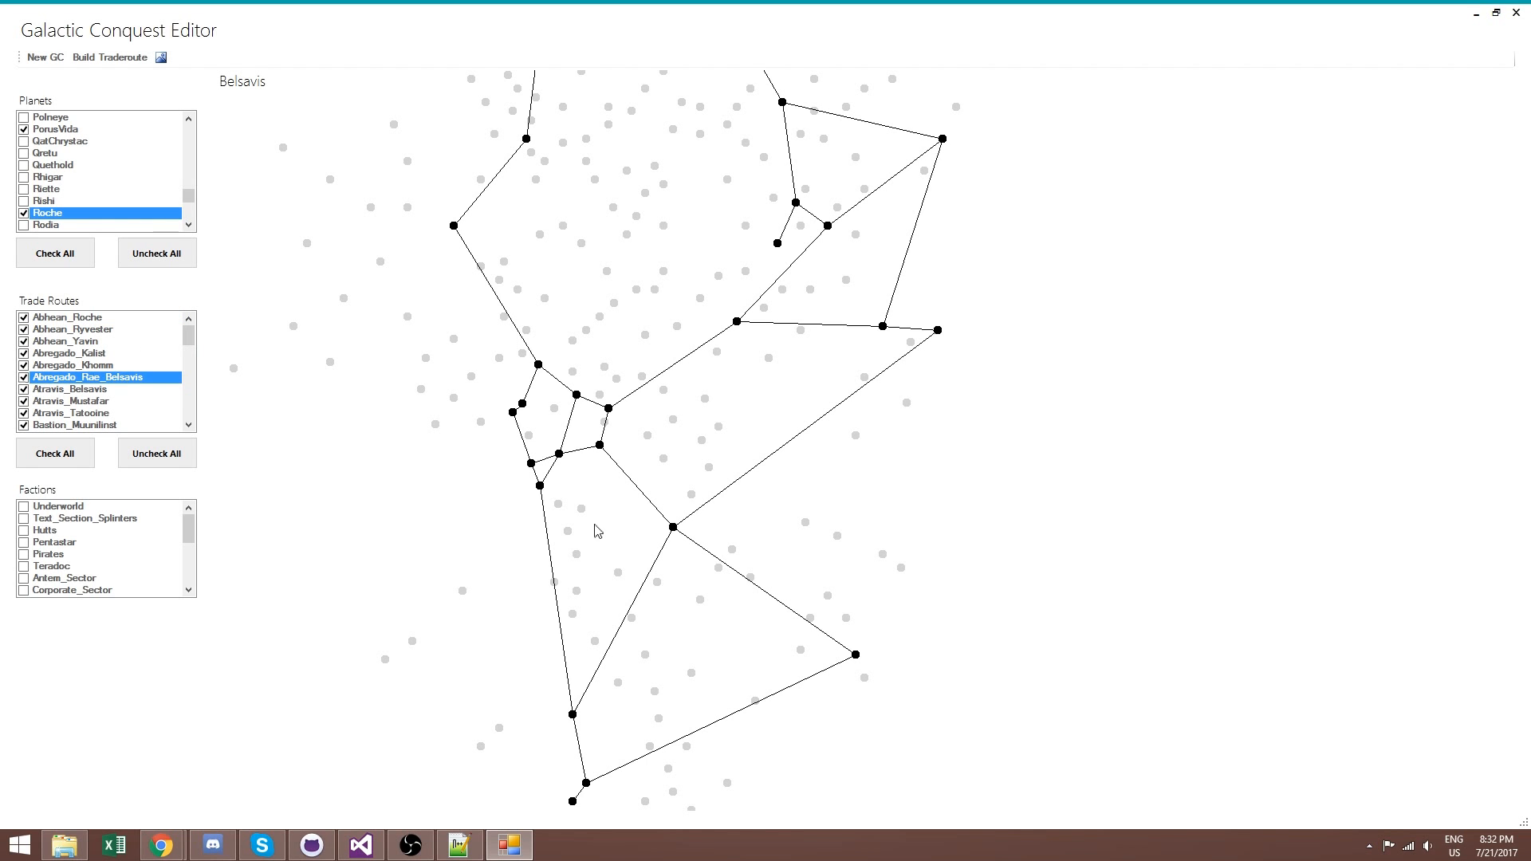
Look over the full galaxy map to check the layout of the enabled trade routes
scroll(598, 530, "down", 5)
scroll(680, 431, "up", 5)
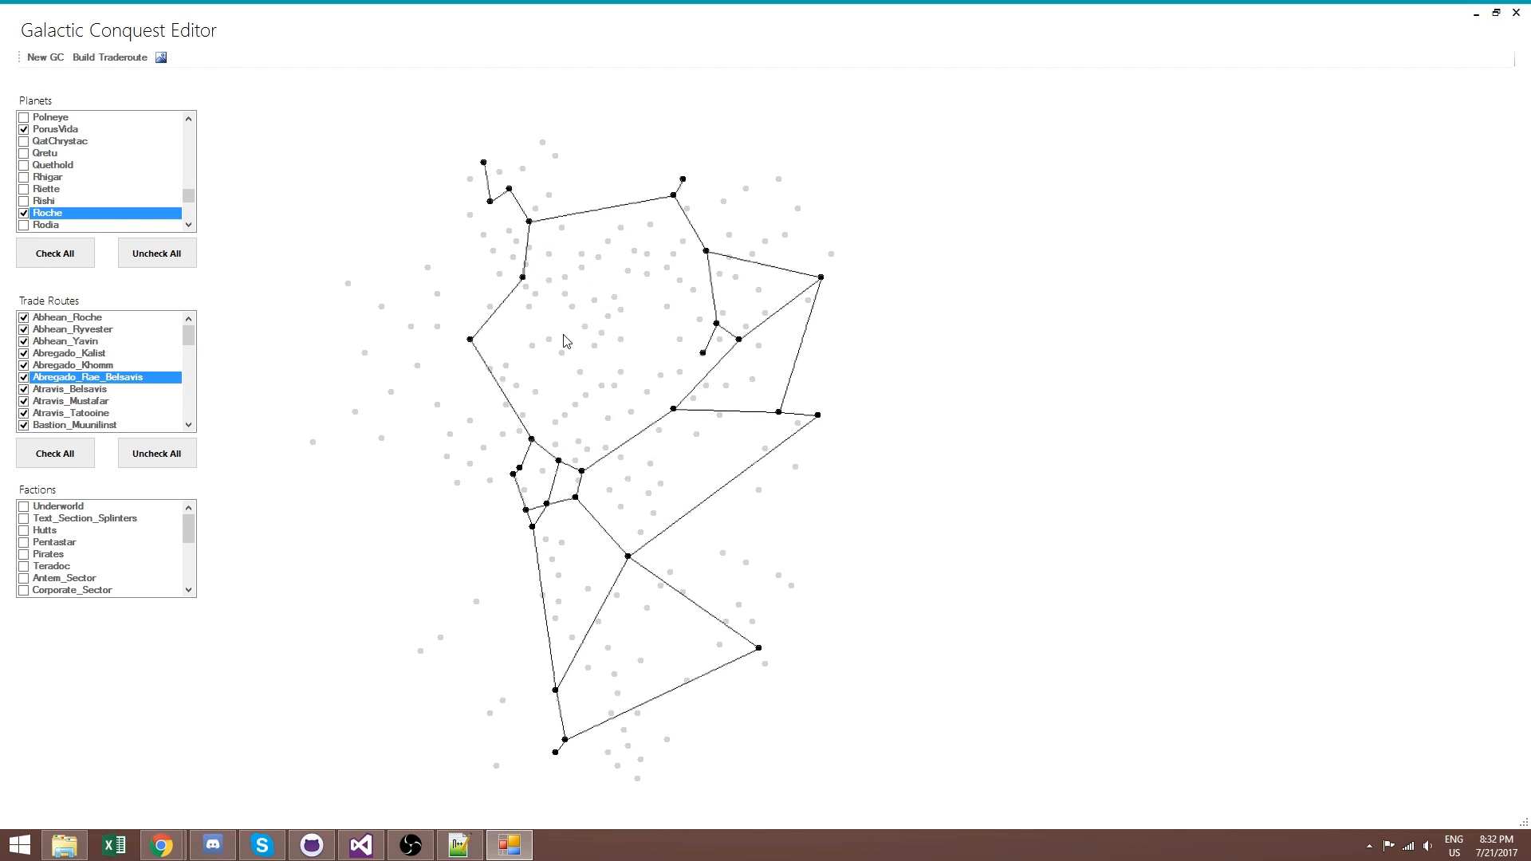
scroll(513, 322, "down", 5)
scroll(694, 397, "up", 2)
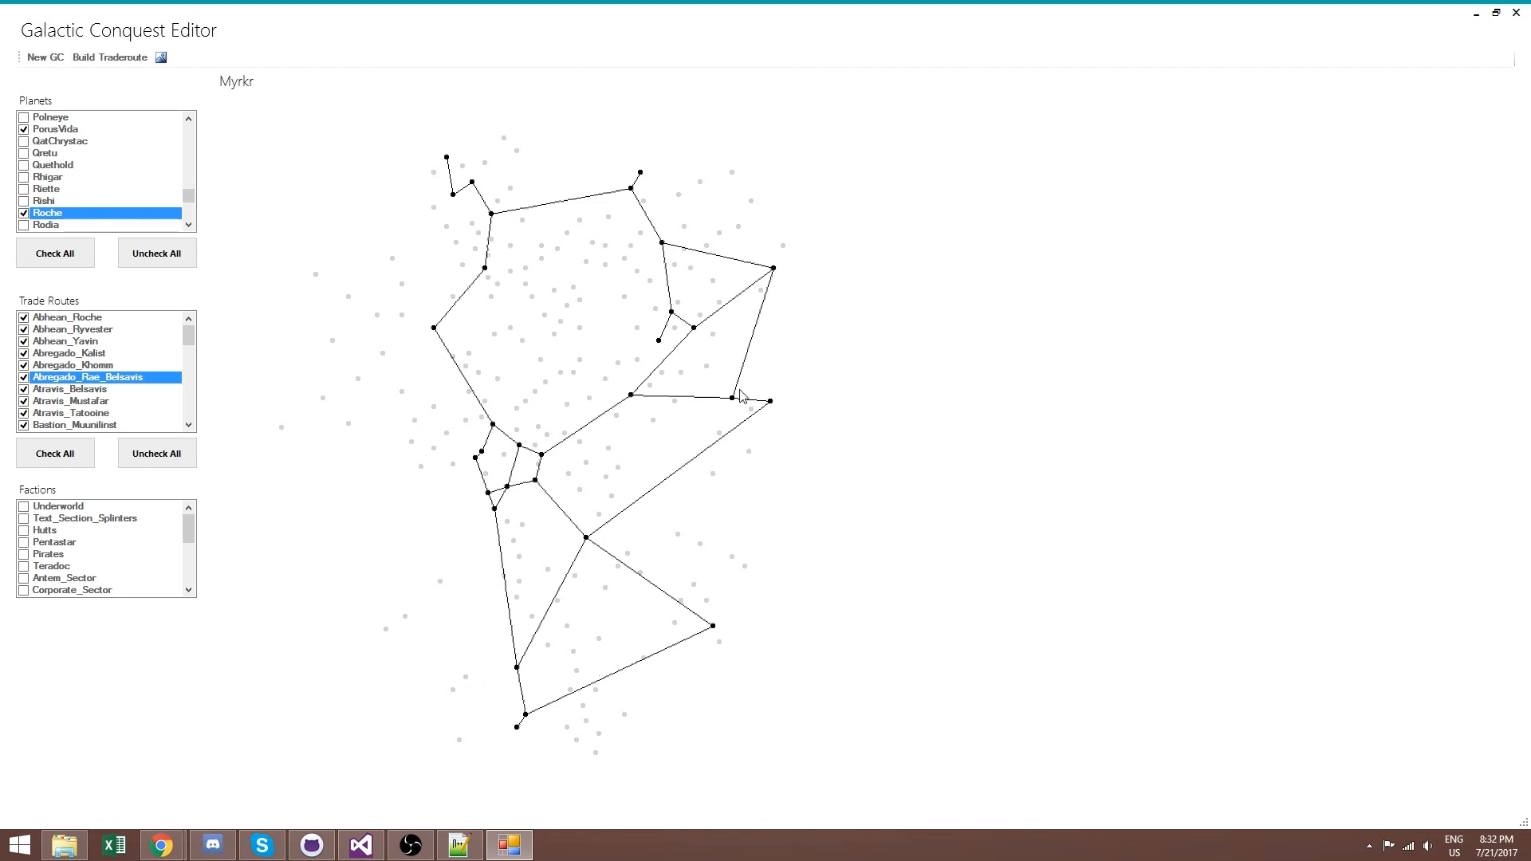
scroll(481, 365, "up", 1)
scroll(482, 363, "down", 1)
scroll(482, 363, "down", 2)
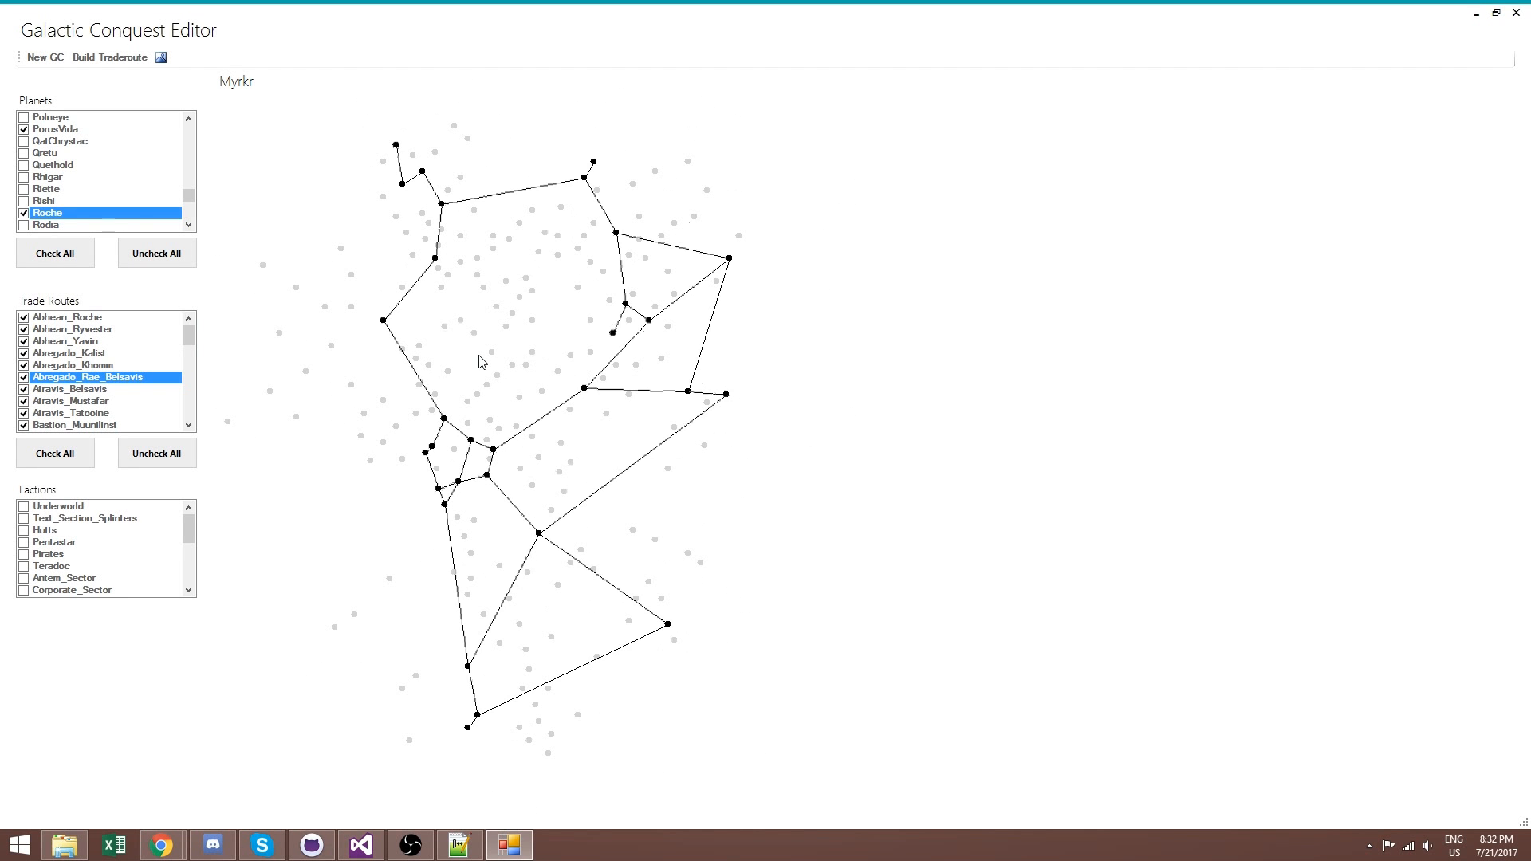
Create a new conquest with both its name and its campaign set entered as Reunification
left_click(60, 59)
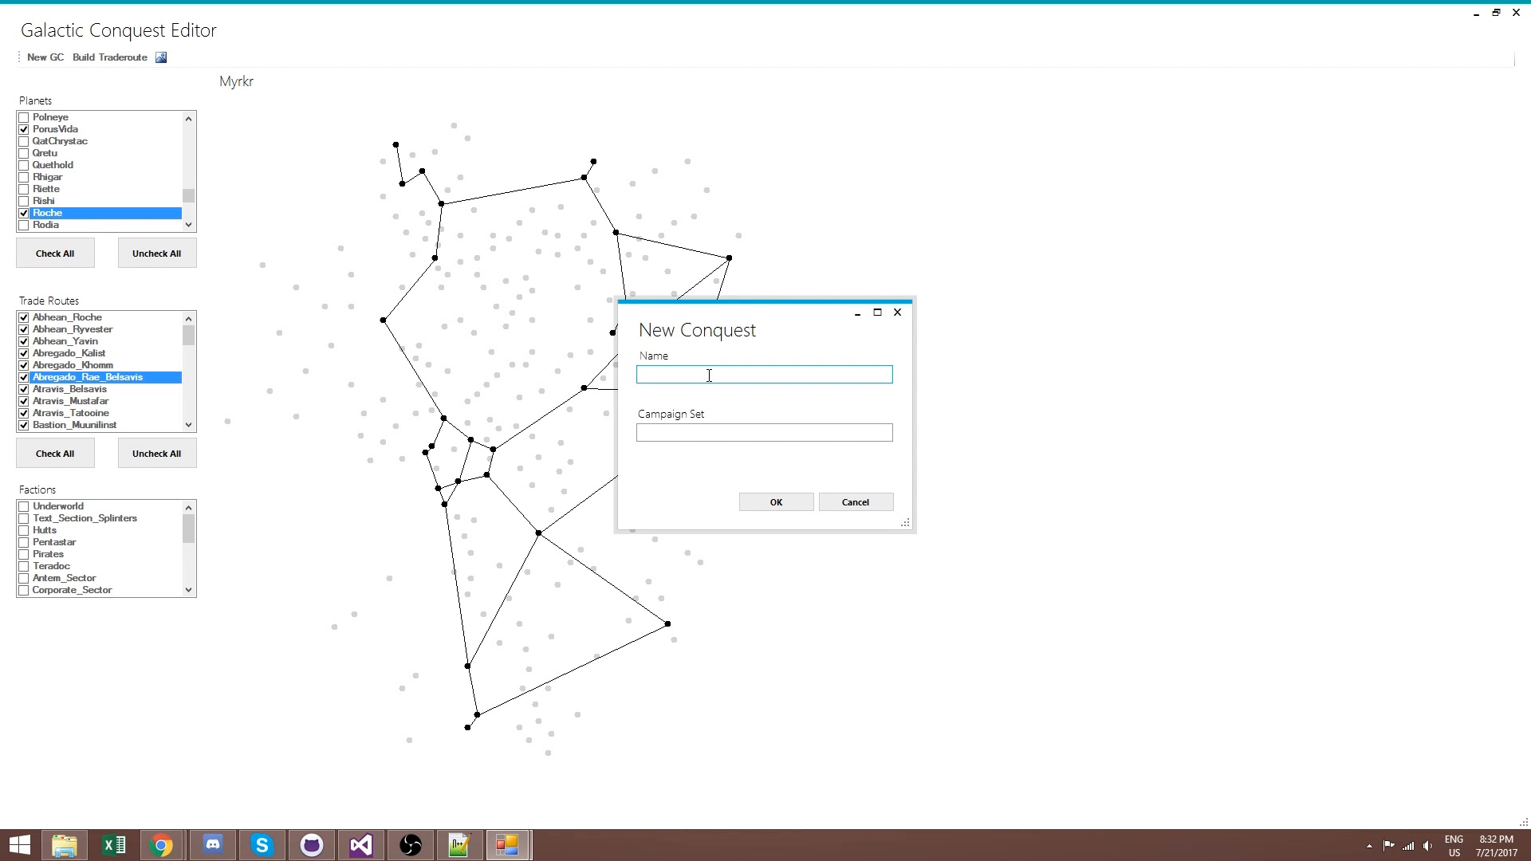
type("Reunf")
type("ication")
left_click(659, 375)
type("i")
left_click(690, 431)
type("Reunifi")
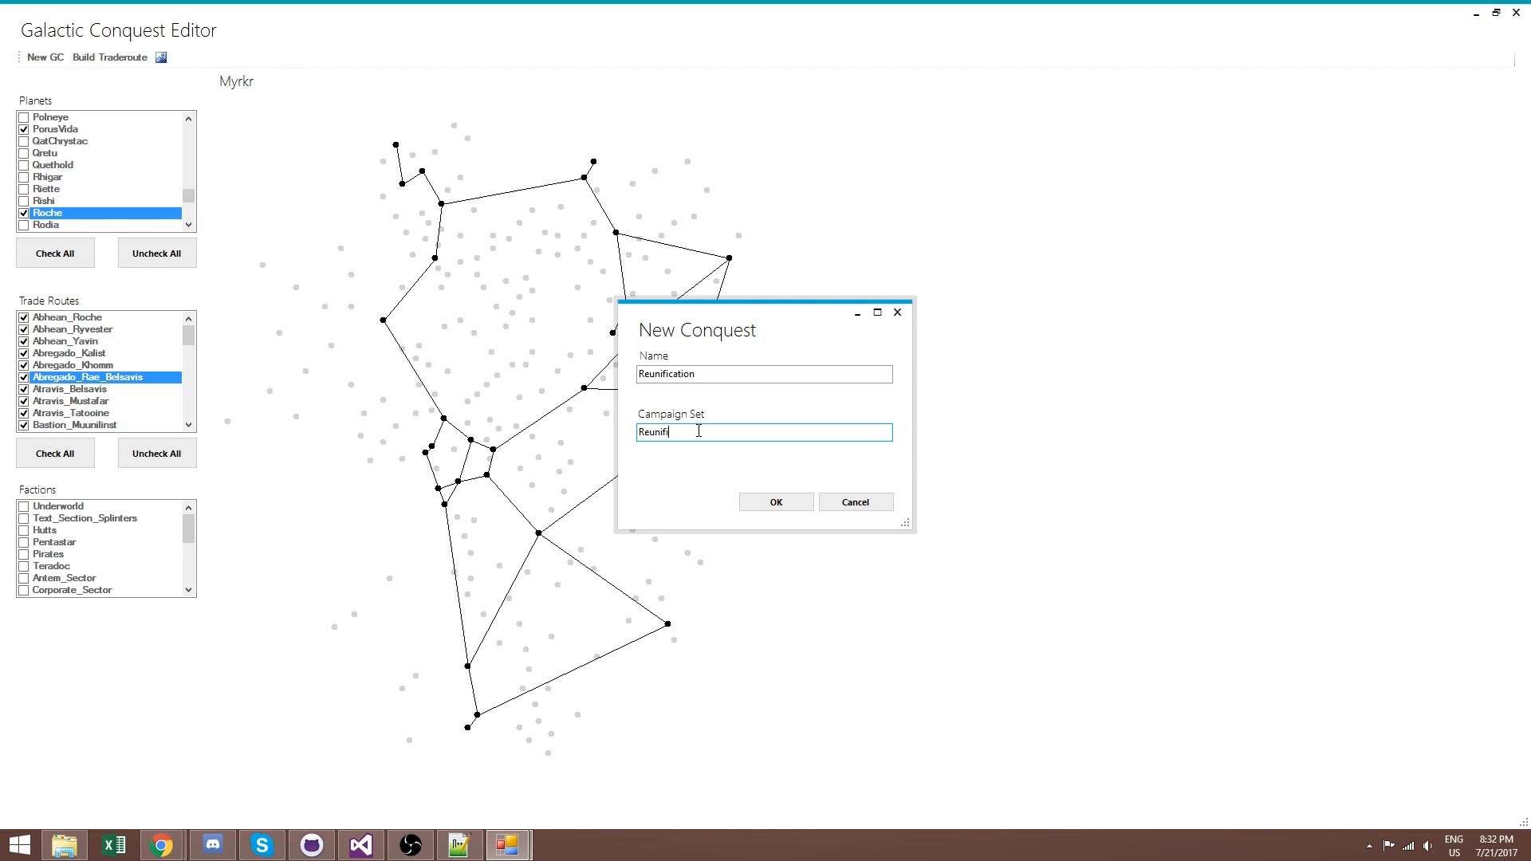
type("cation")
left_click(767, 502)
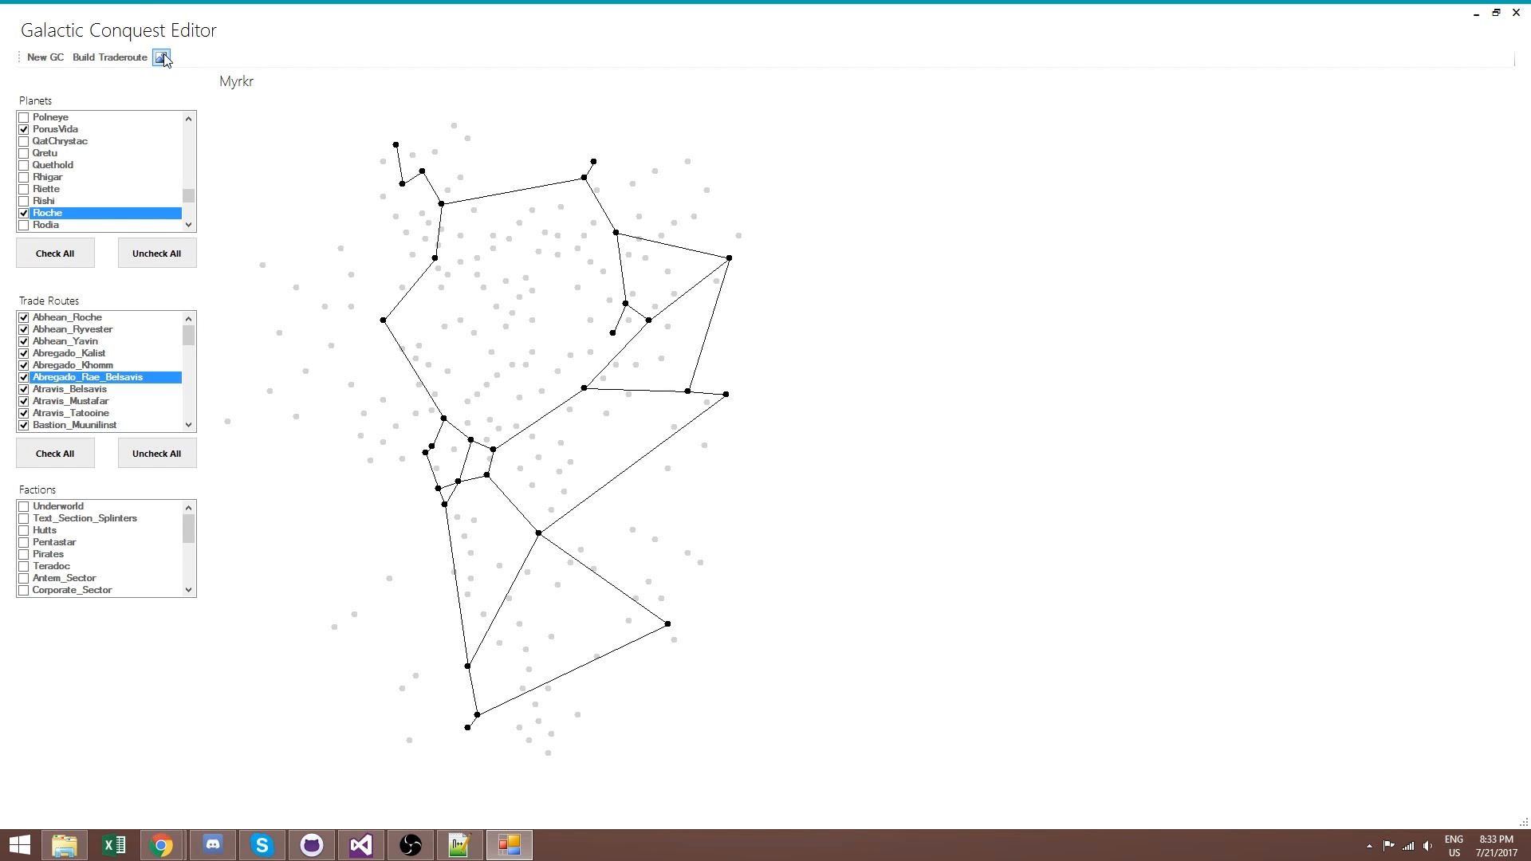
Switch to the Debug folder in File Explorer and open GalacticConquest.xml in Notepad++
left_click(64, 855)
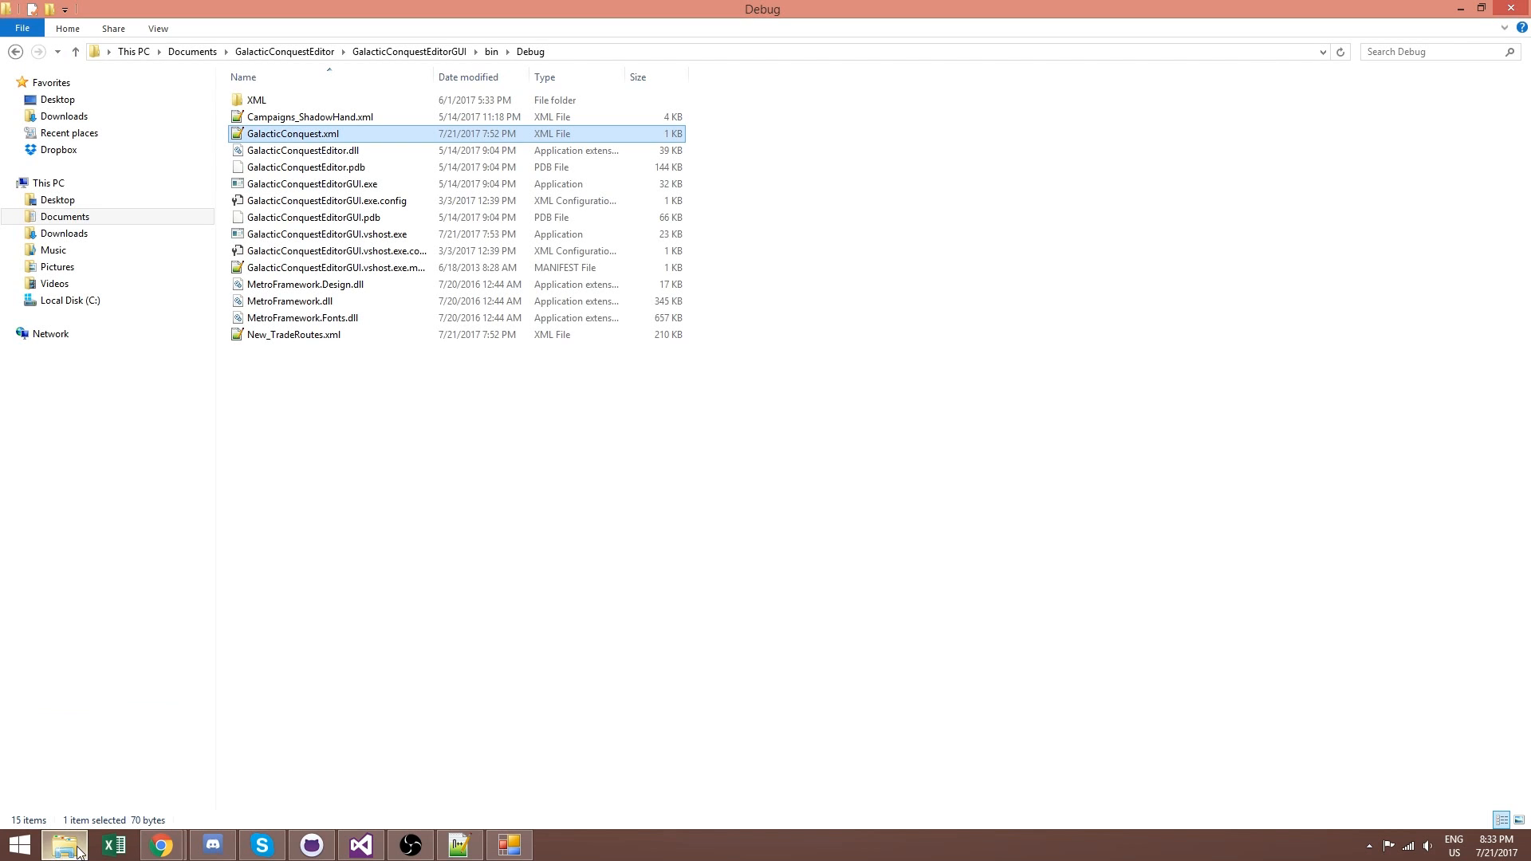
double_click(316, 134)
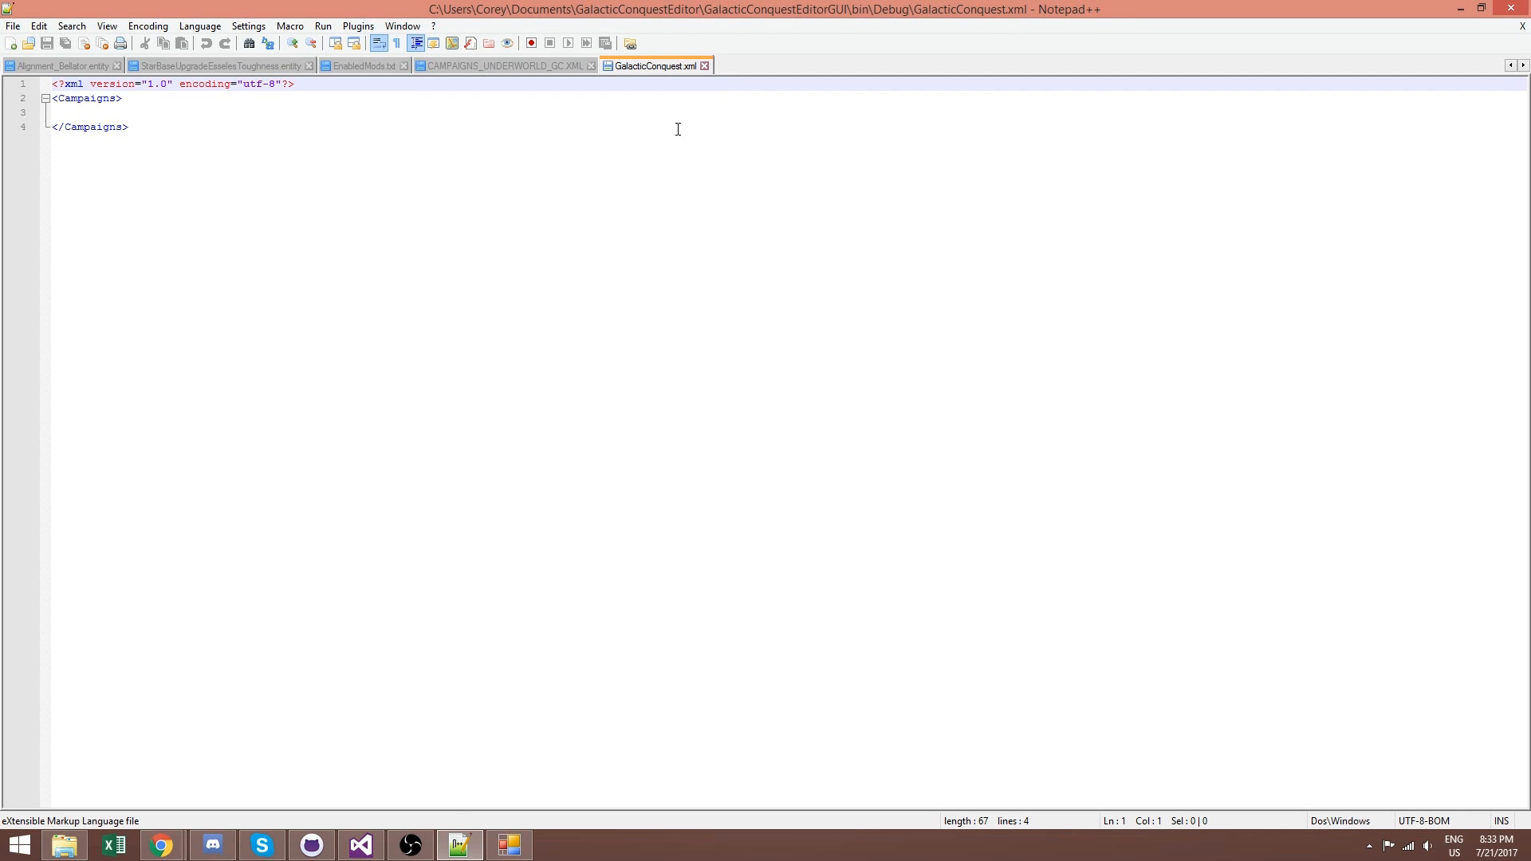
Save the conquest in the Galactic Conquest Editor and reload GalacticConquest.xml in Notepad++
left_click(504, 847)
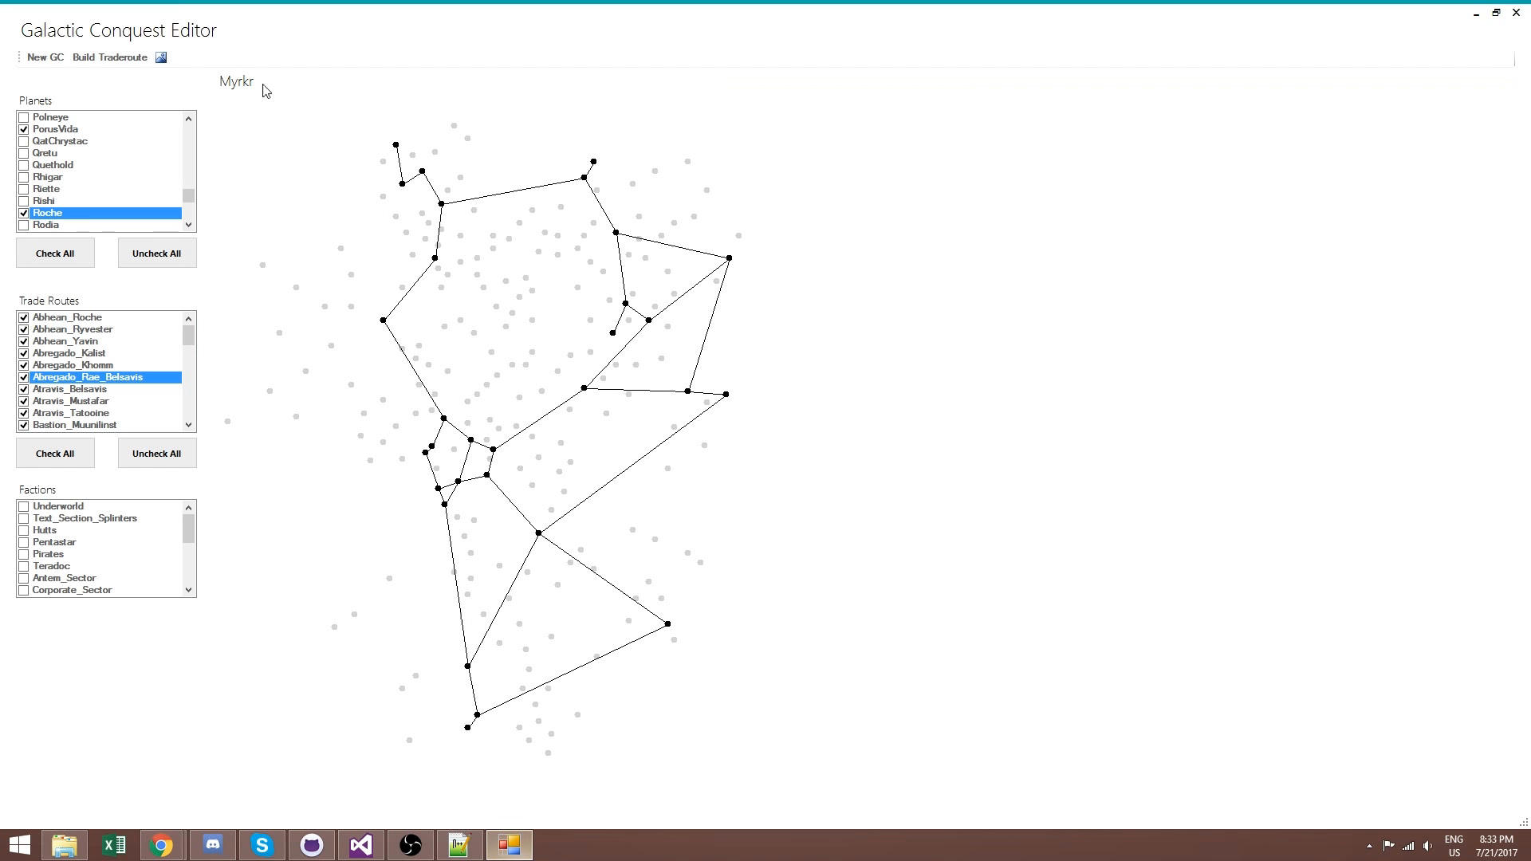
left_click(162, 58)
left_click(64, 845)
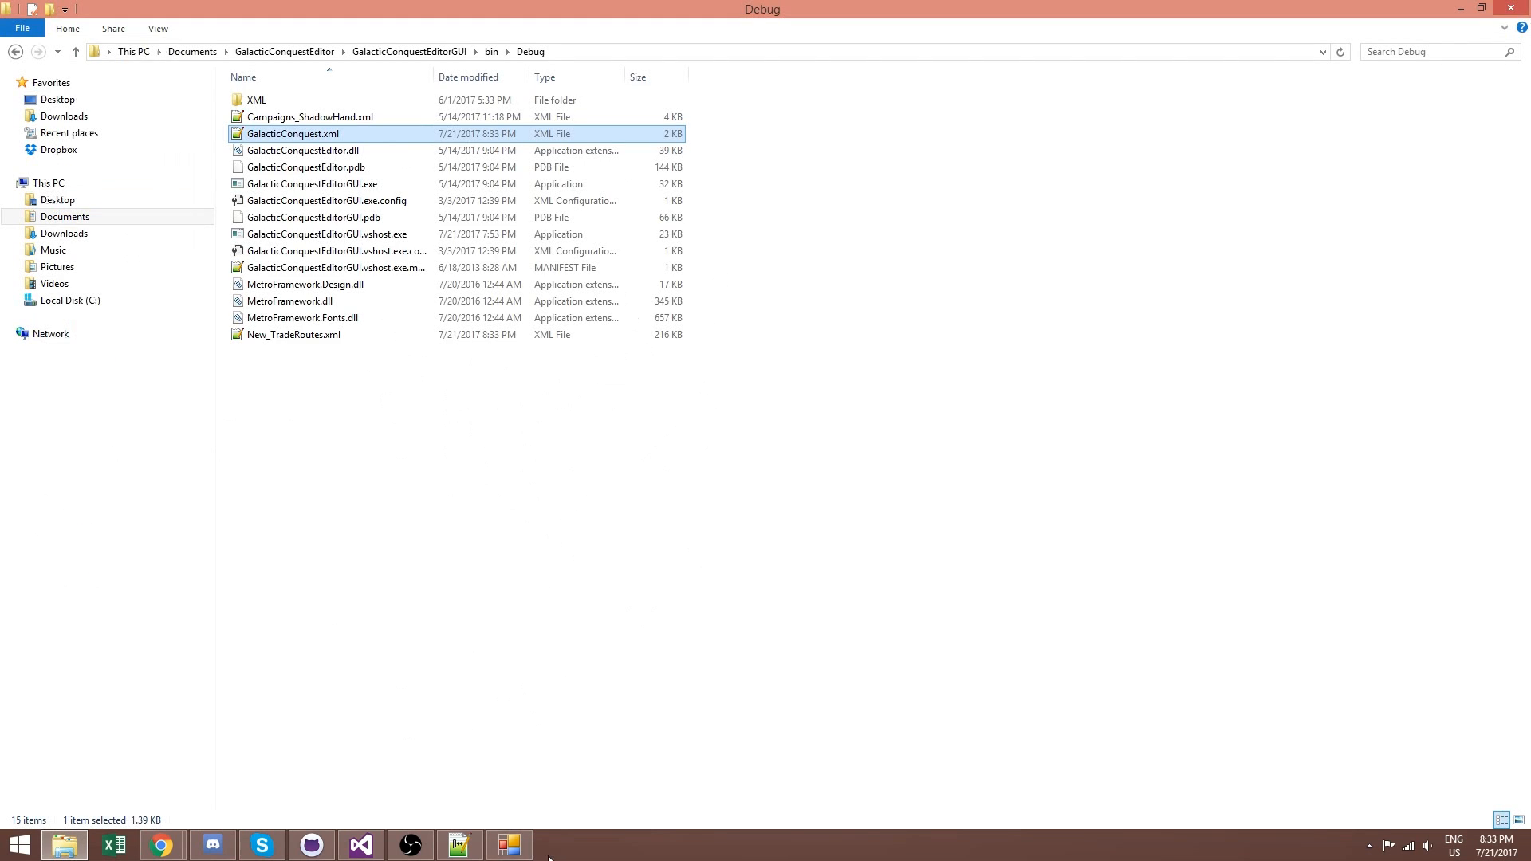
left_click(460, 845)
left_click(858, 492)
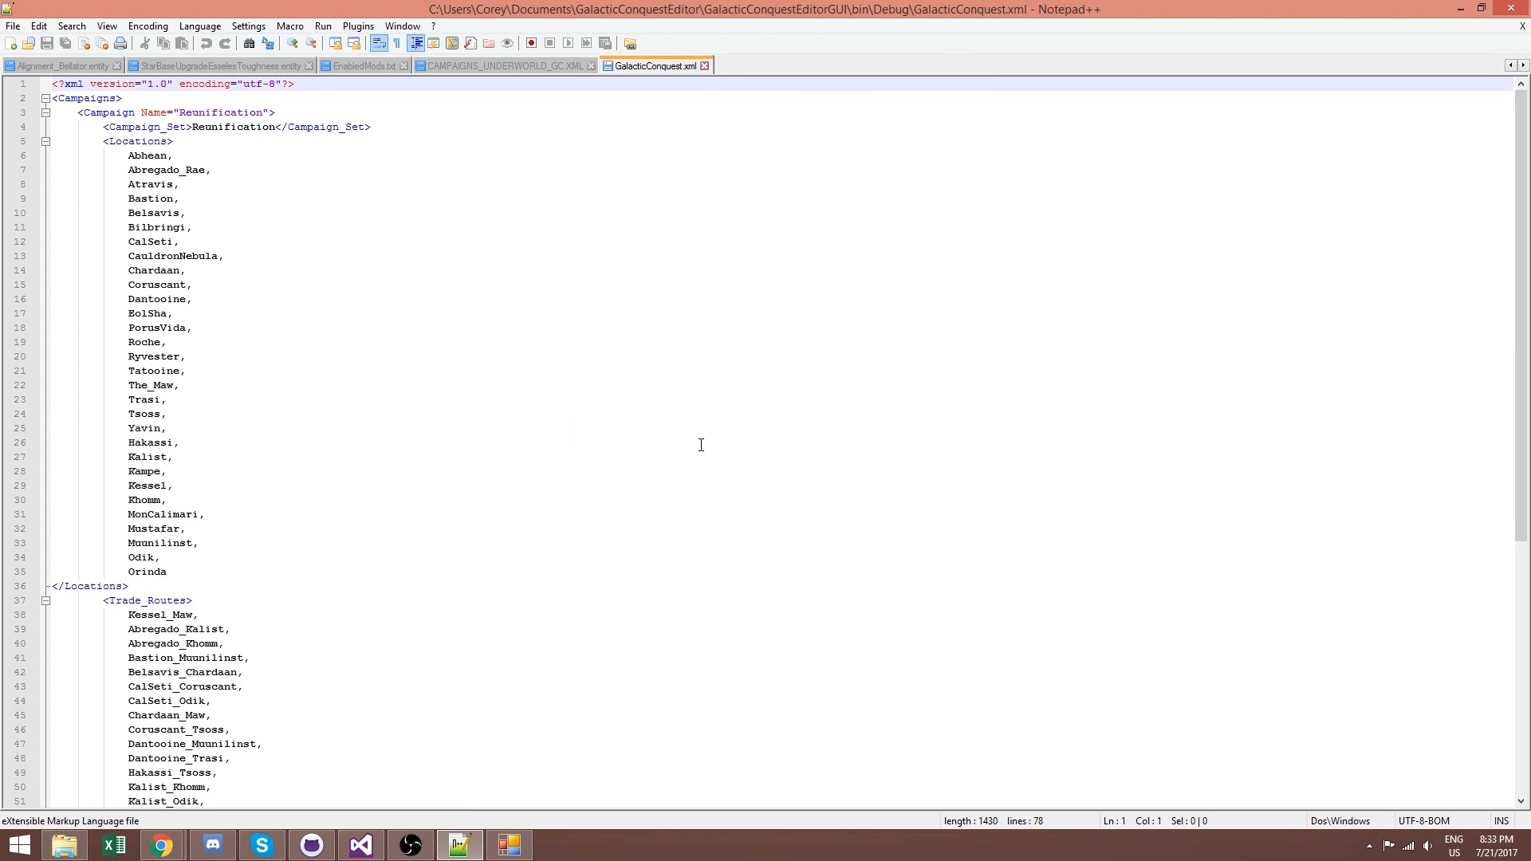
Review the campaign name, Locations and Trade_Routes sections written to GalacticConquest.xml
scroll(290, 170, "down", 9)
scroll(314, 181, "up", 9)
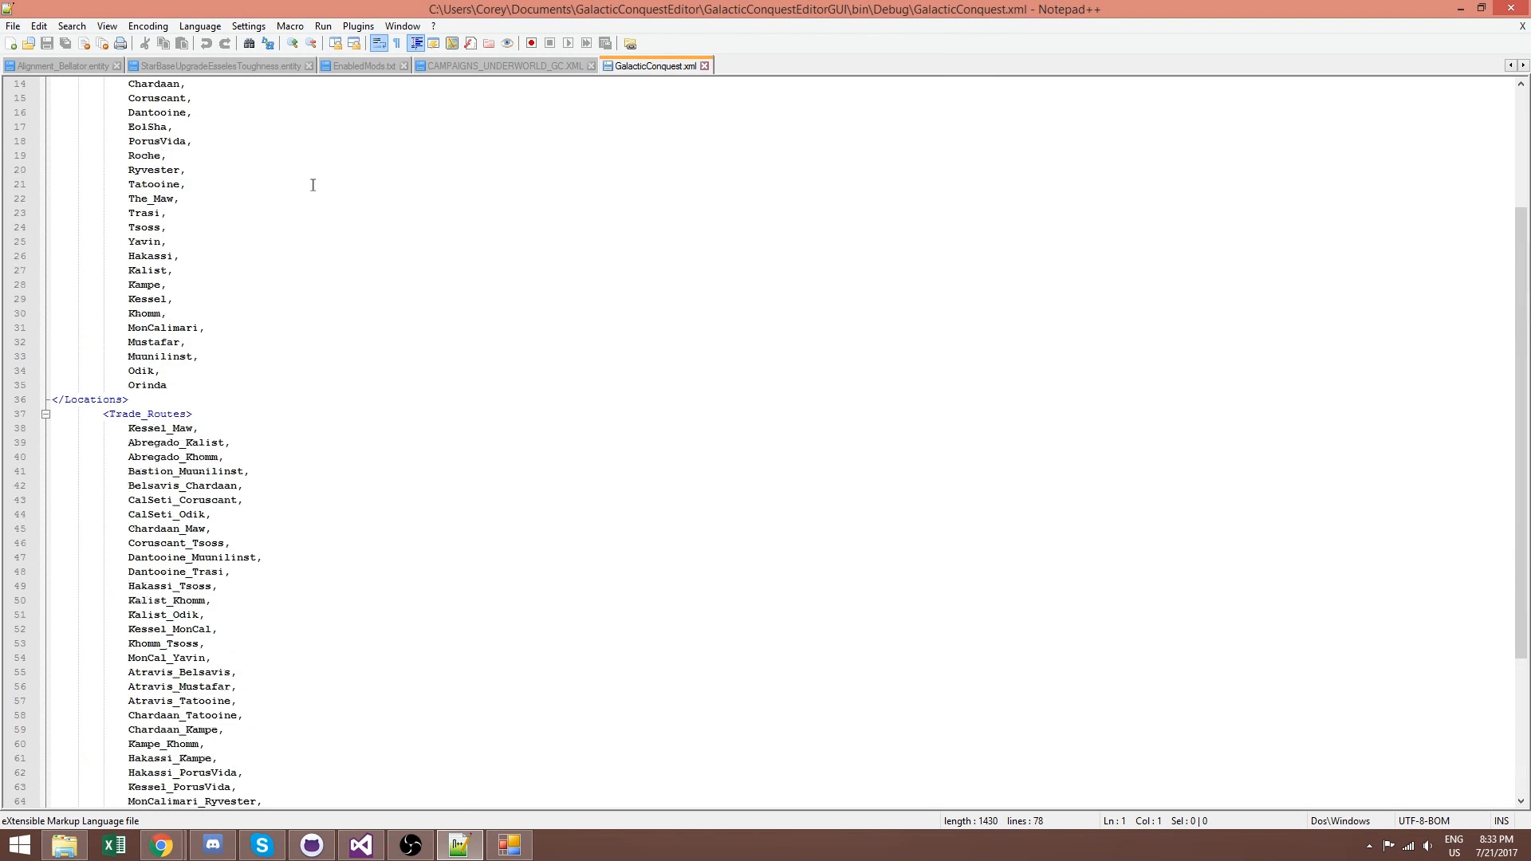
scroll(309, 182, "down", 1)
scroll(308, 182, "up", 1)
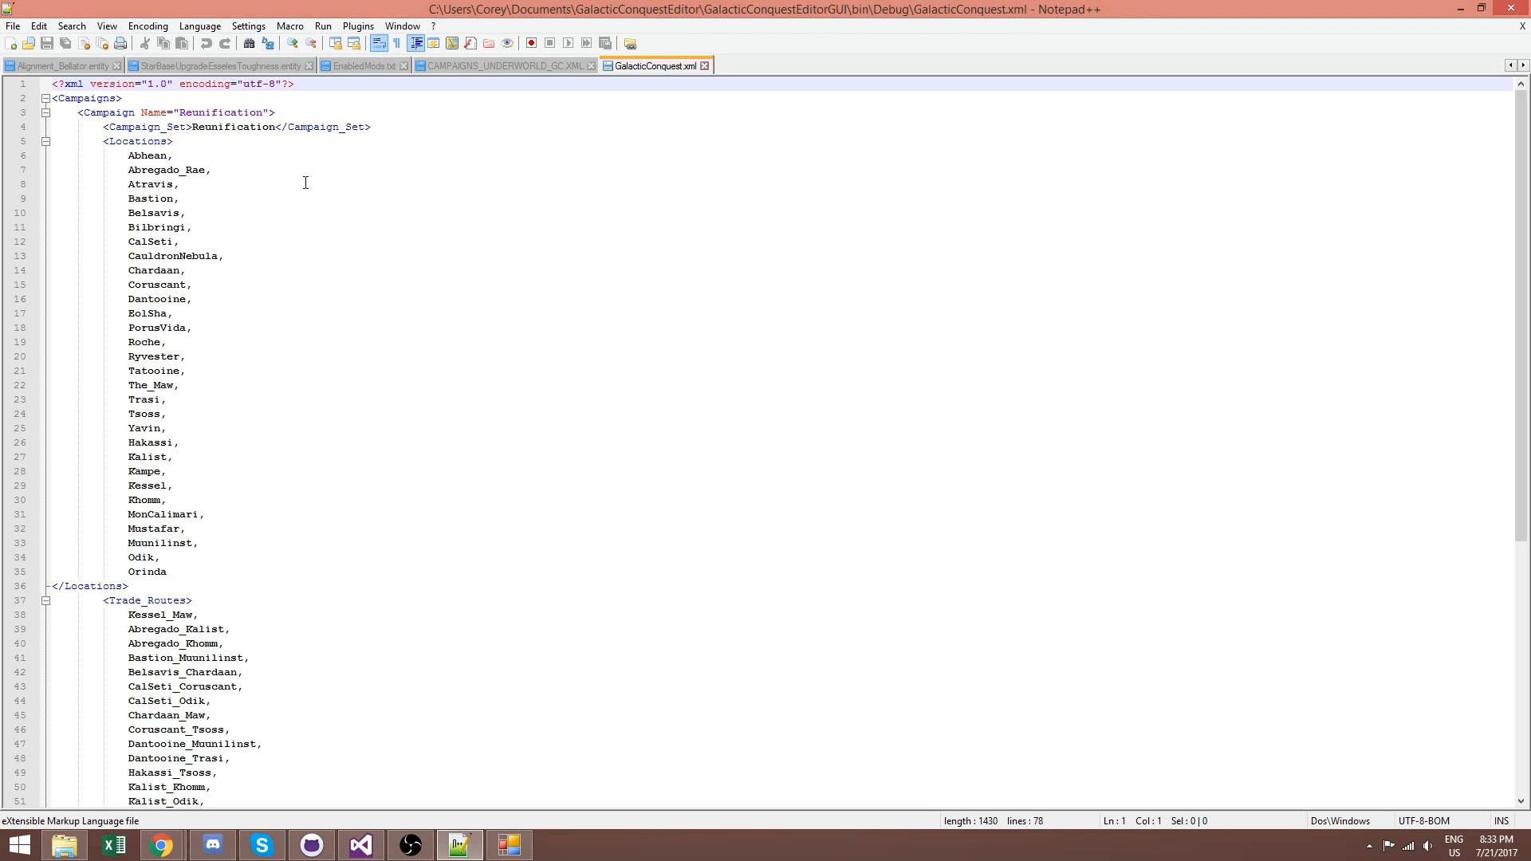
scroll(319, 168, "down", 7)
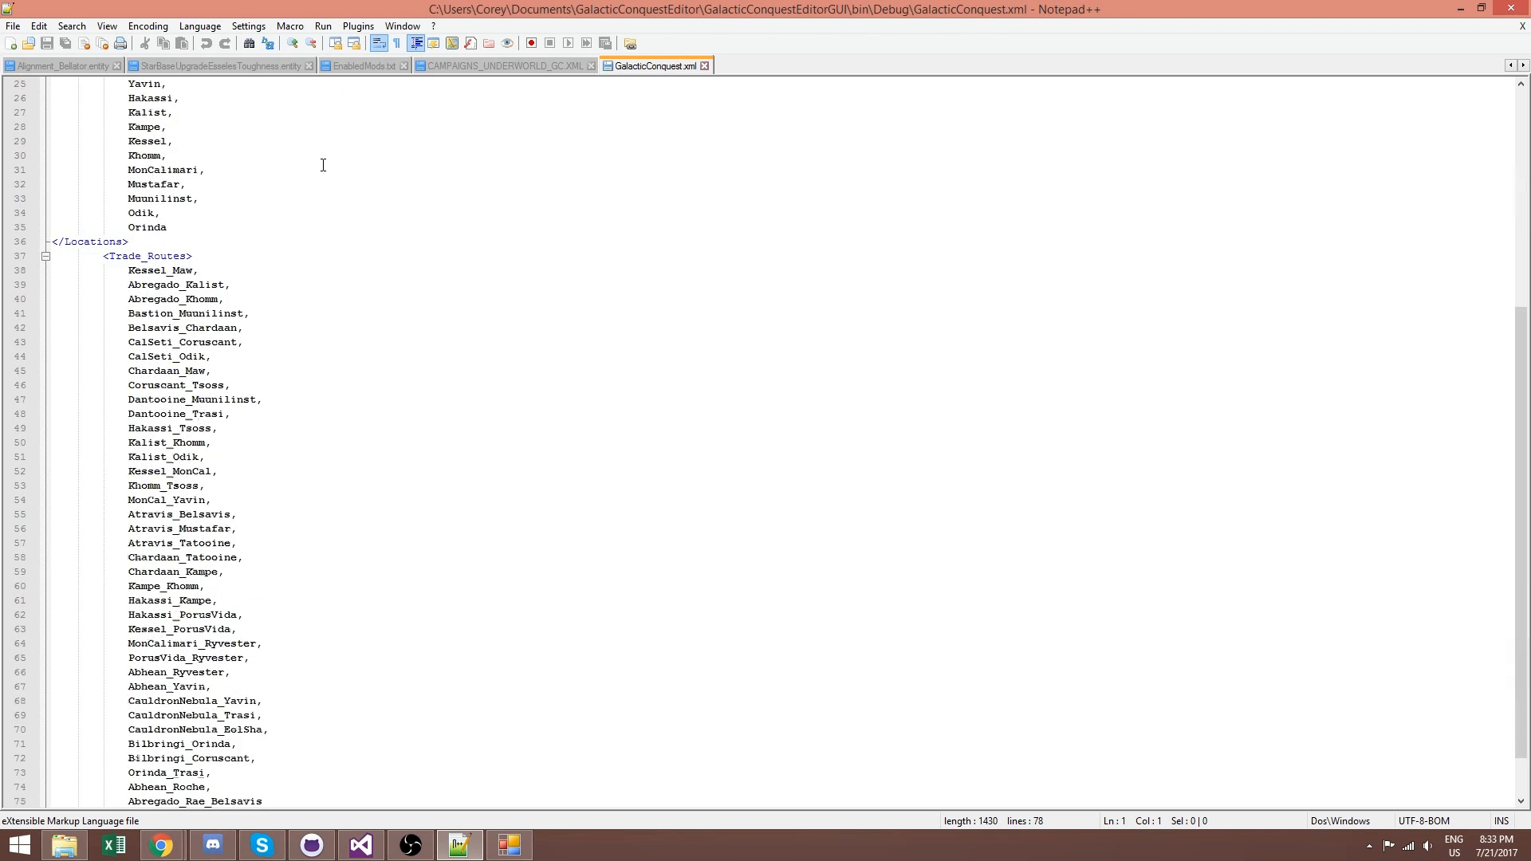
scroll(323, 167, "down", 2)
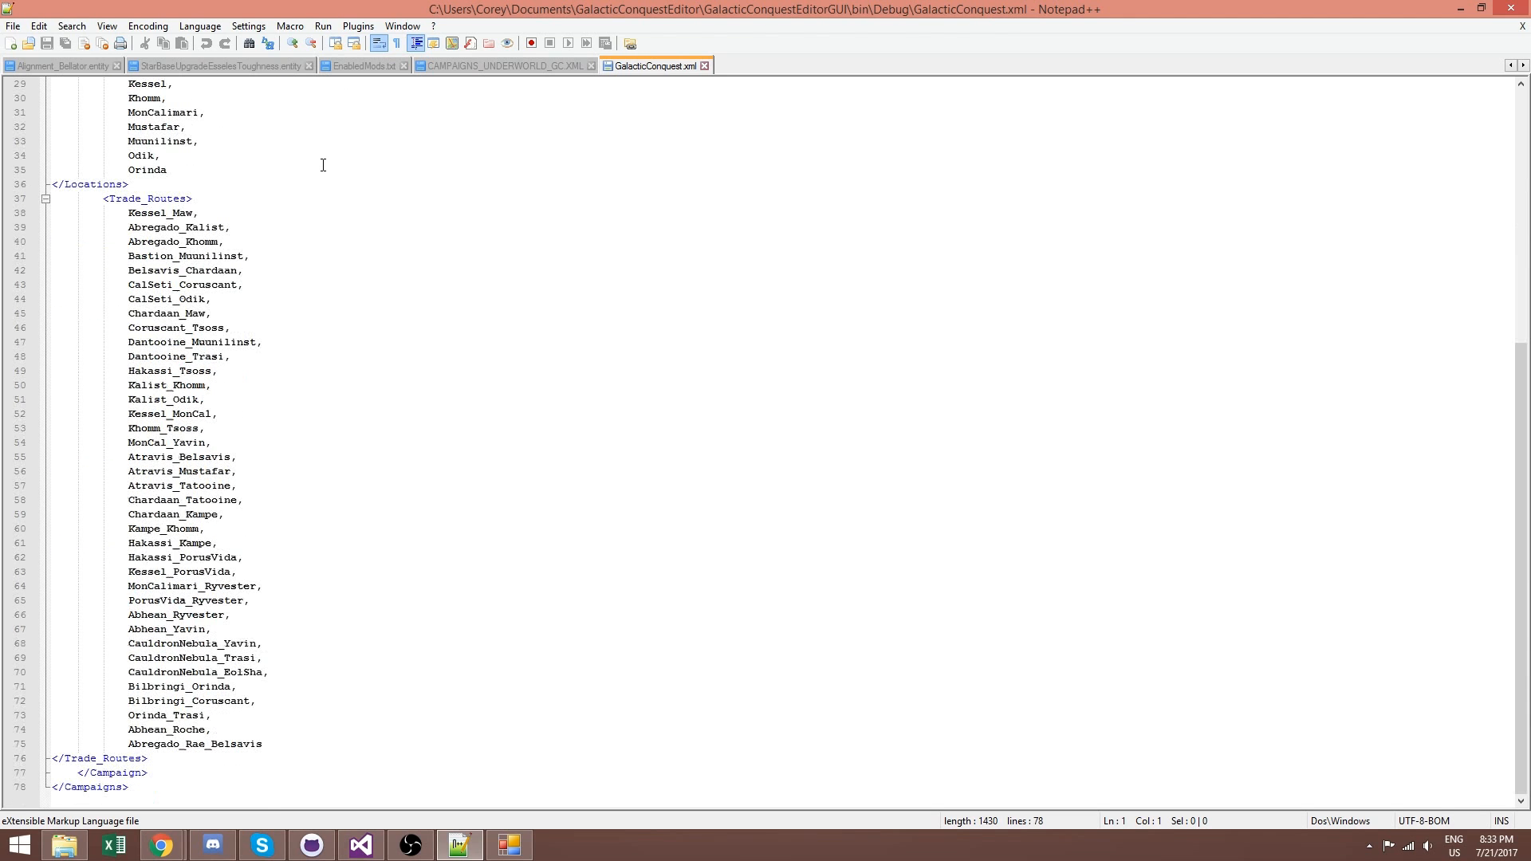
scroll(327, 184, "up", 9)
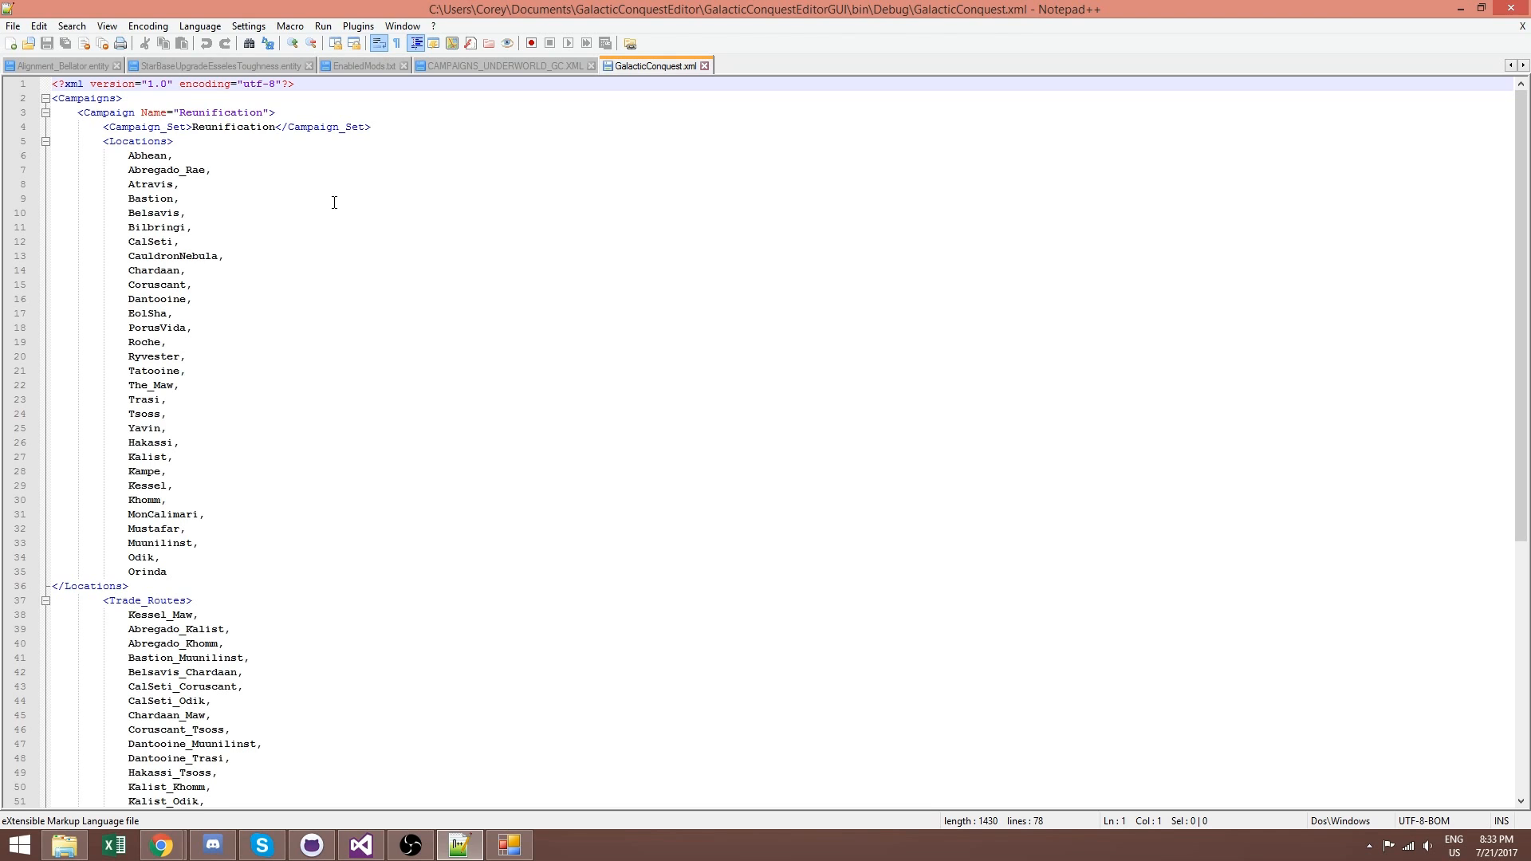
scroll(334, 202, "down", 5)
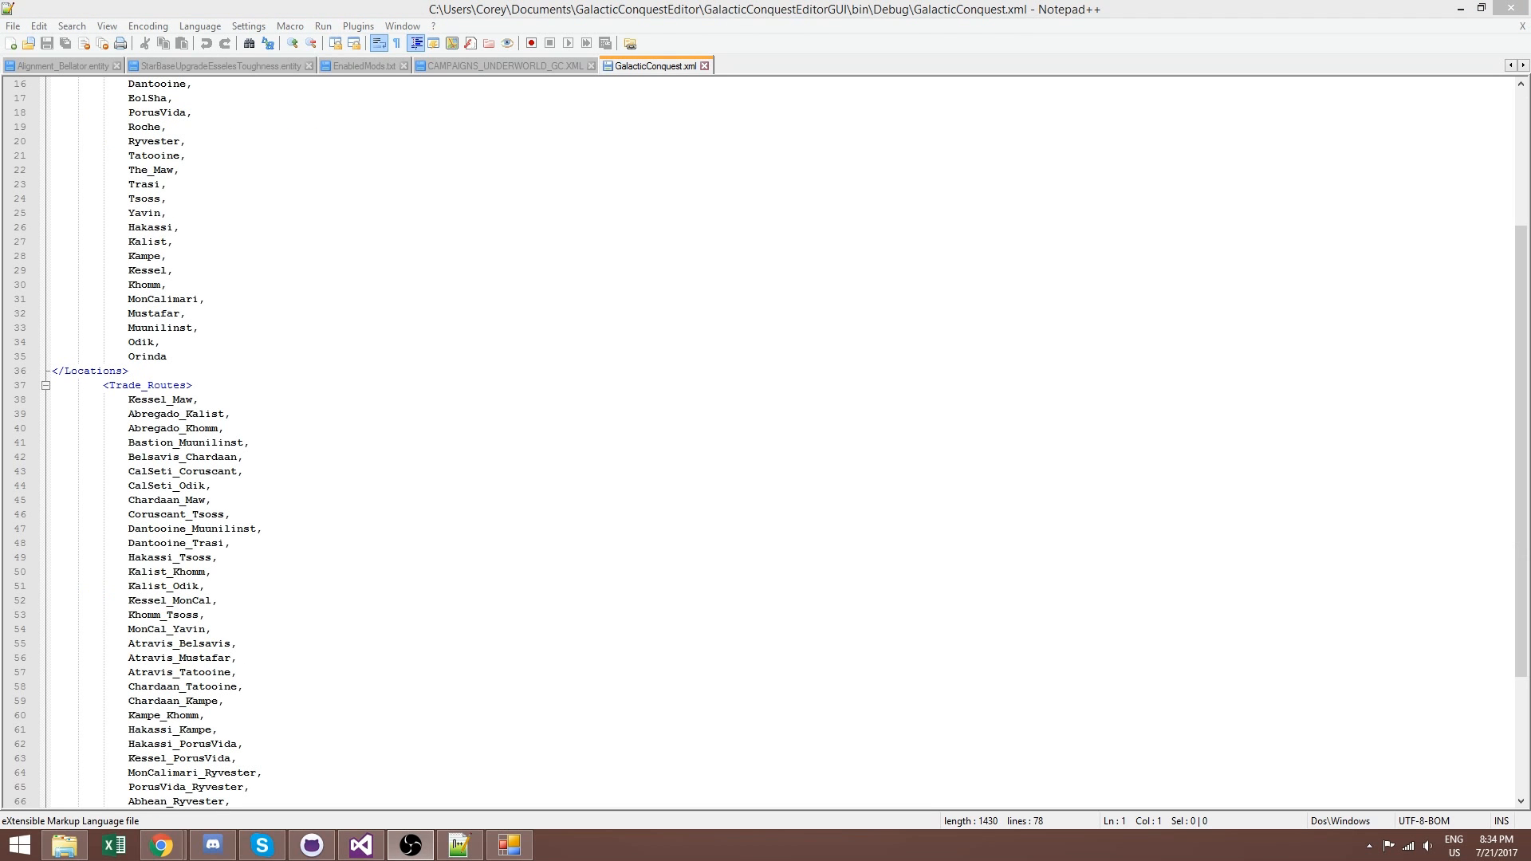
left_click(477, 354)
scroll(477, 354, "down", 5)
scroll(476, 351, "up", 8)
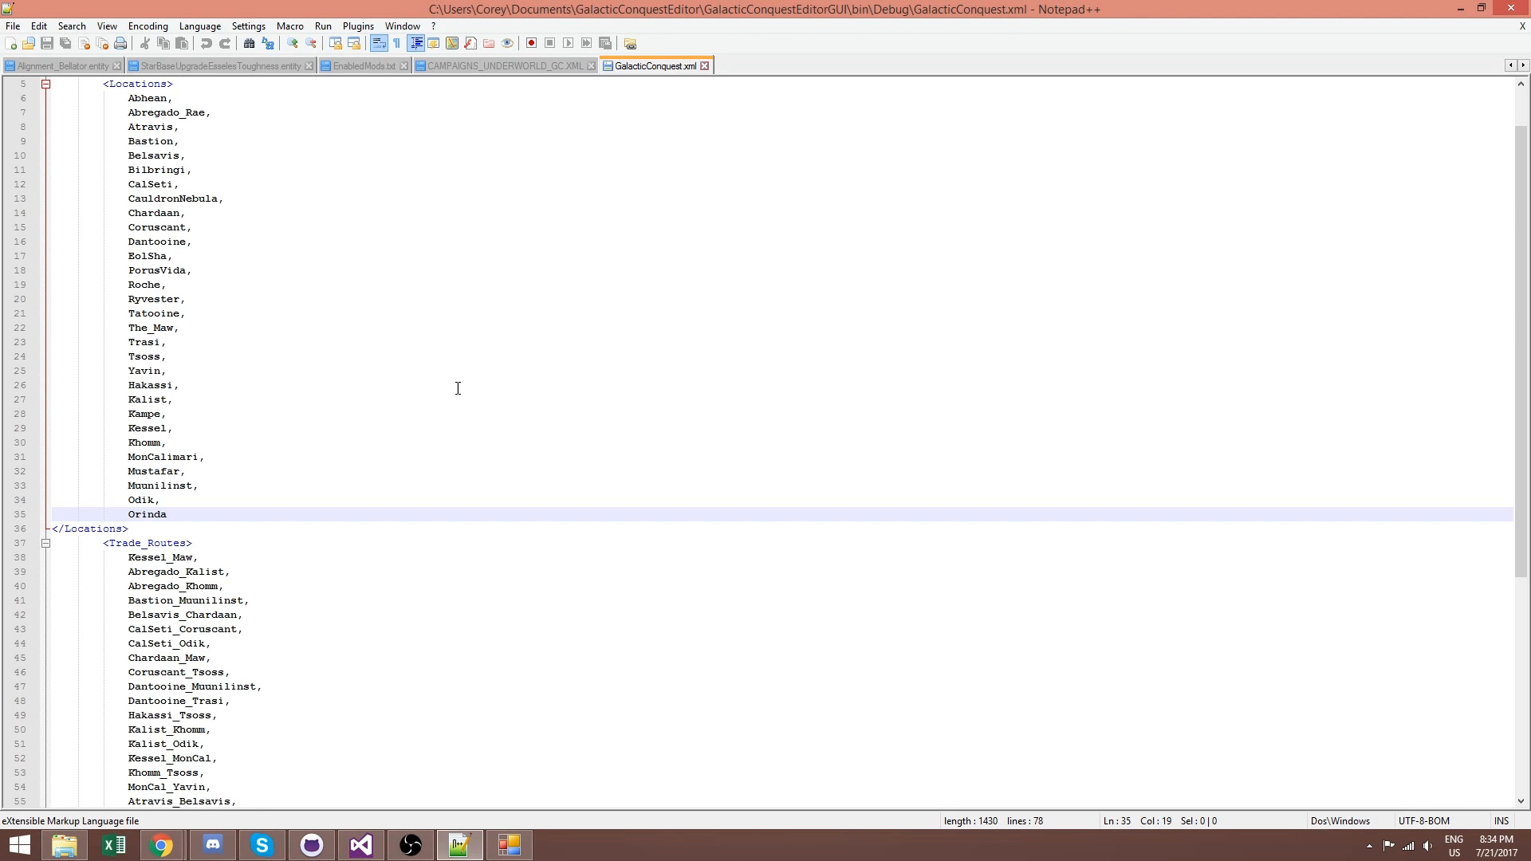
scroll(458, 388, "down", 8)
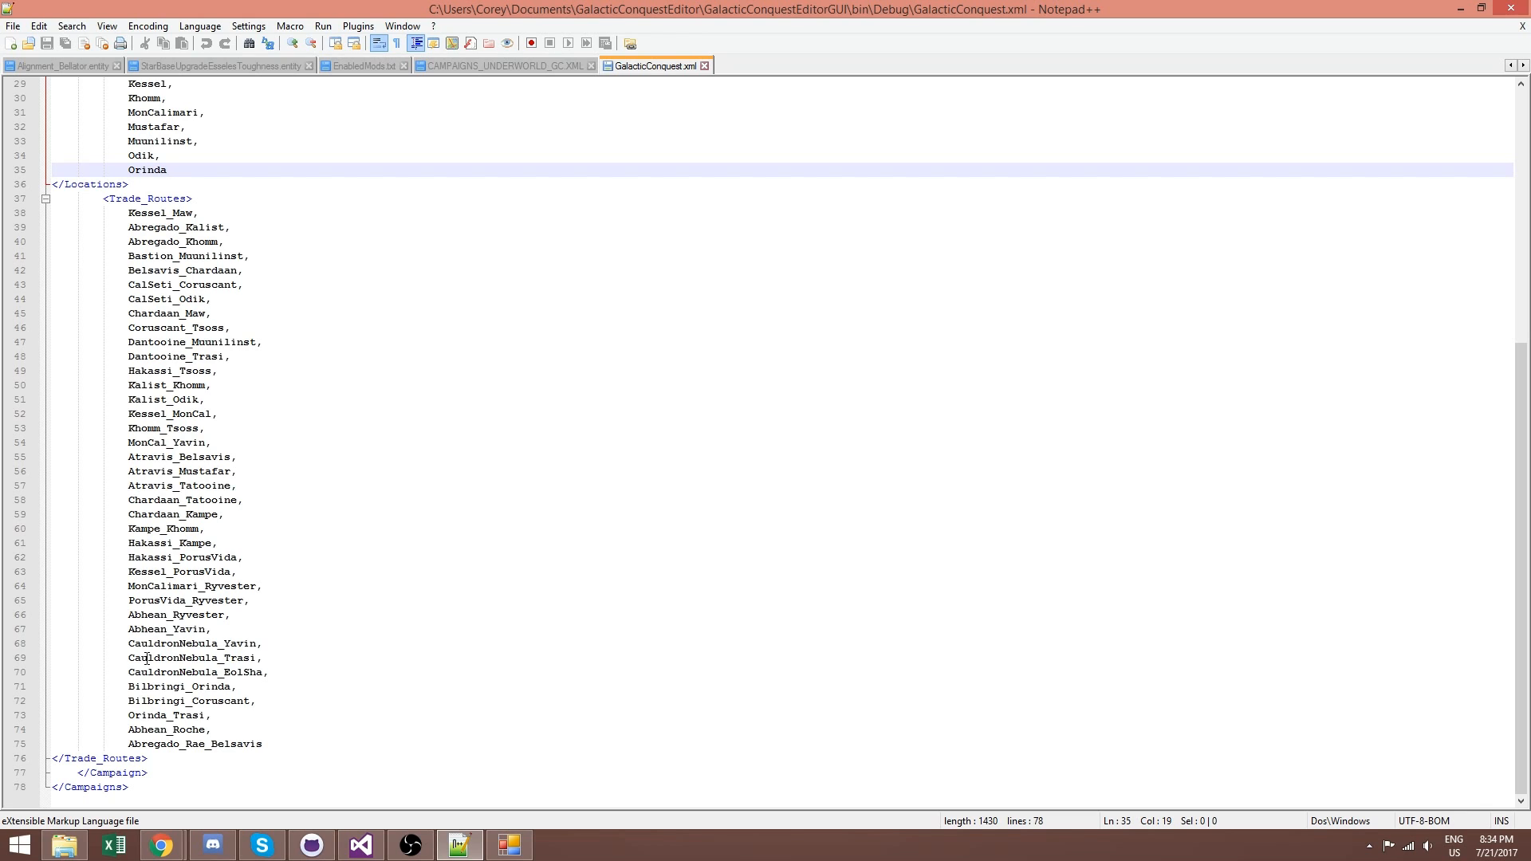
scroll(193, 629, "up", 9)
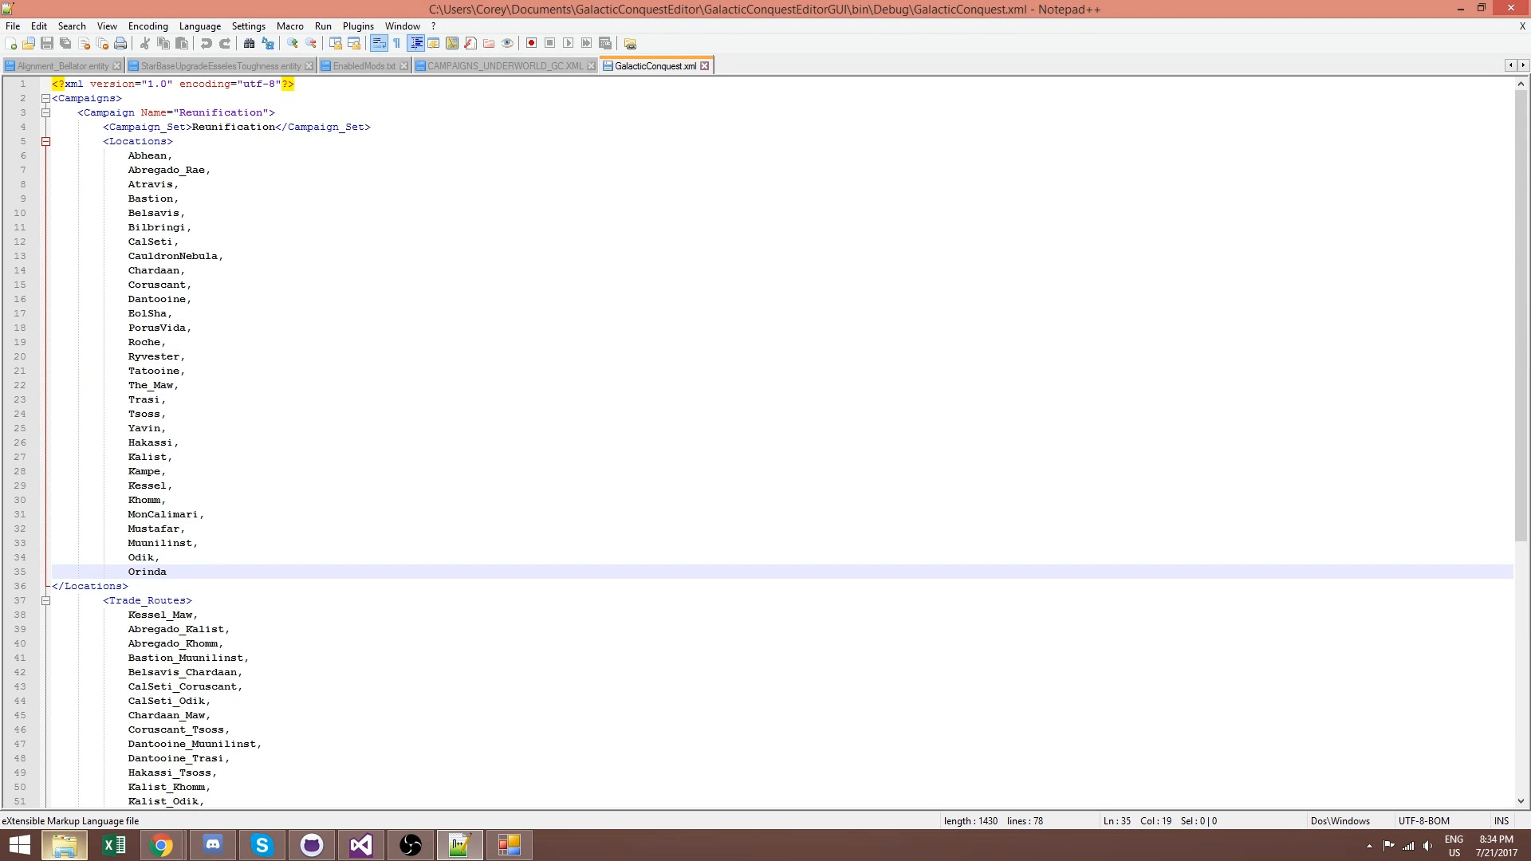
Open New_TradeRoutes.xml from the Debug folder and go to the last trade route entries in the file
left_click(64, 845)
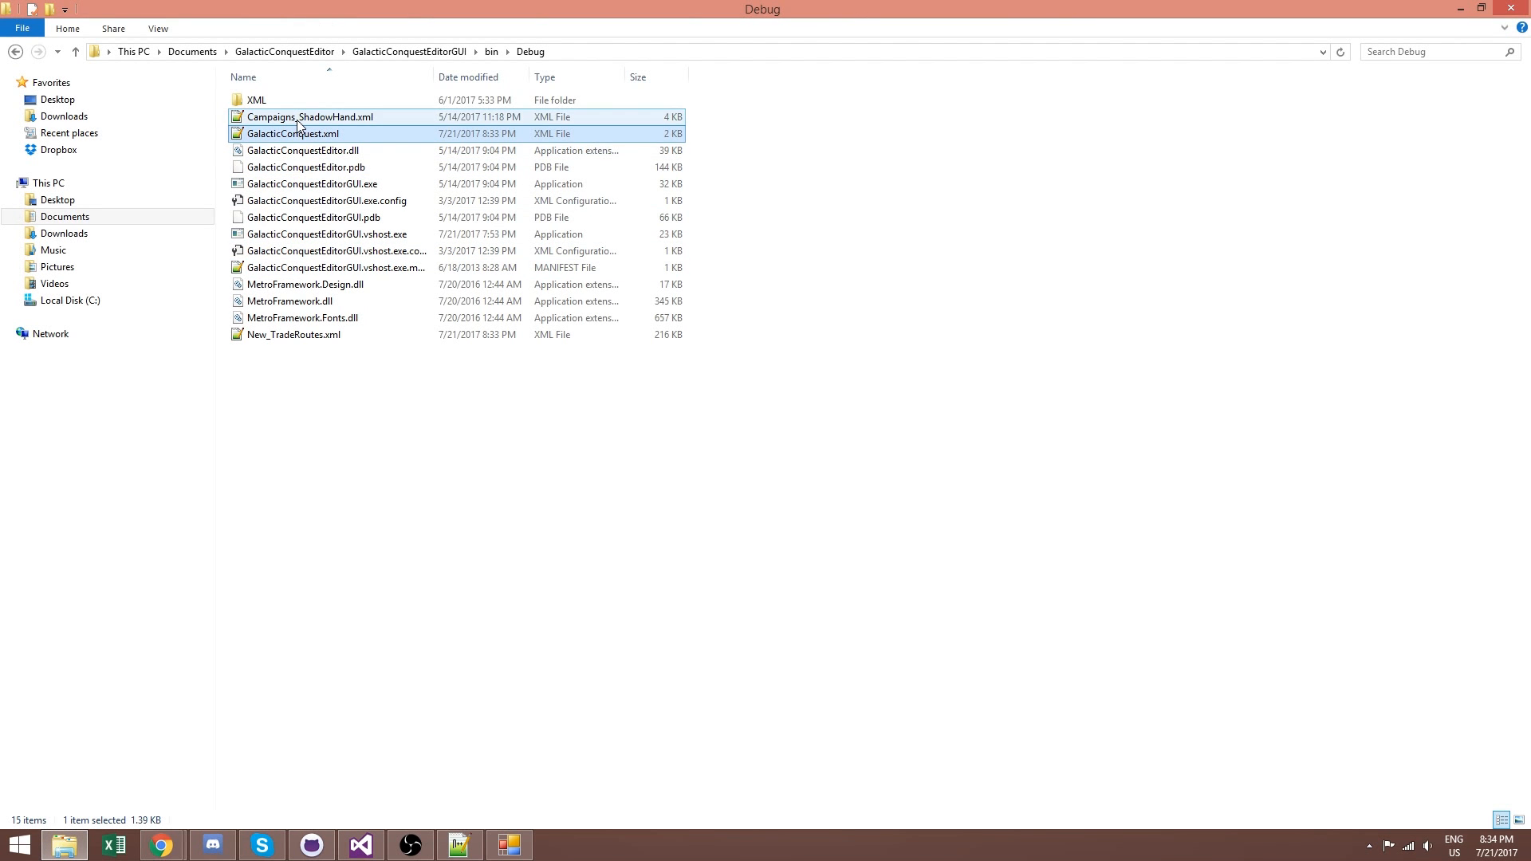
double_click(304, 340)
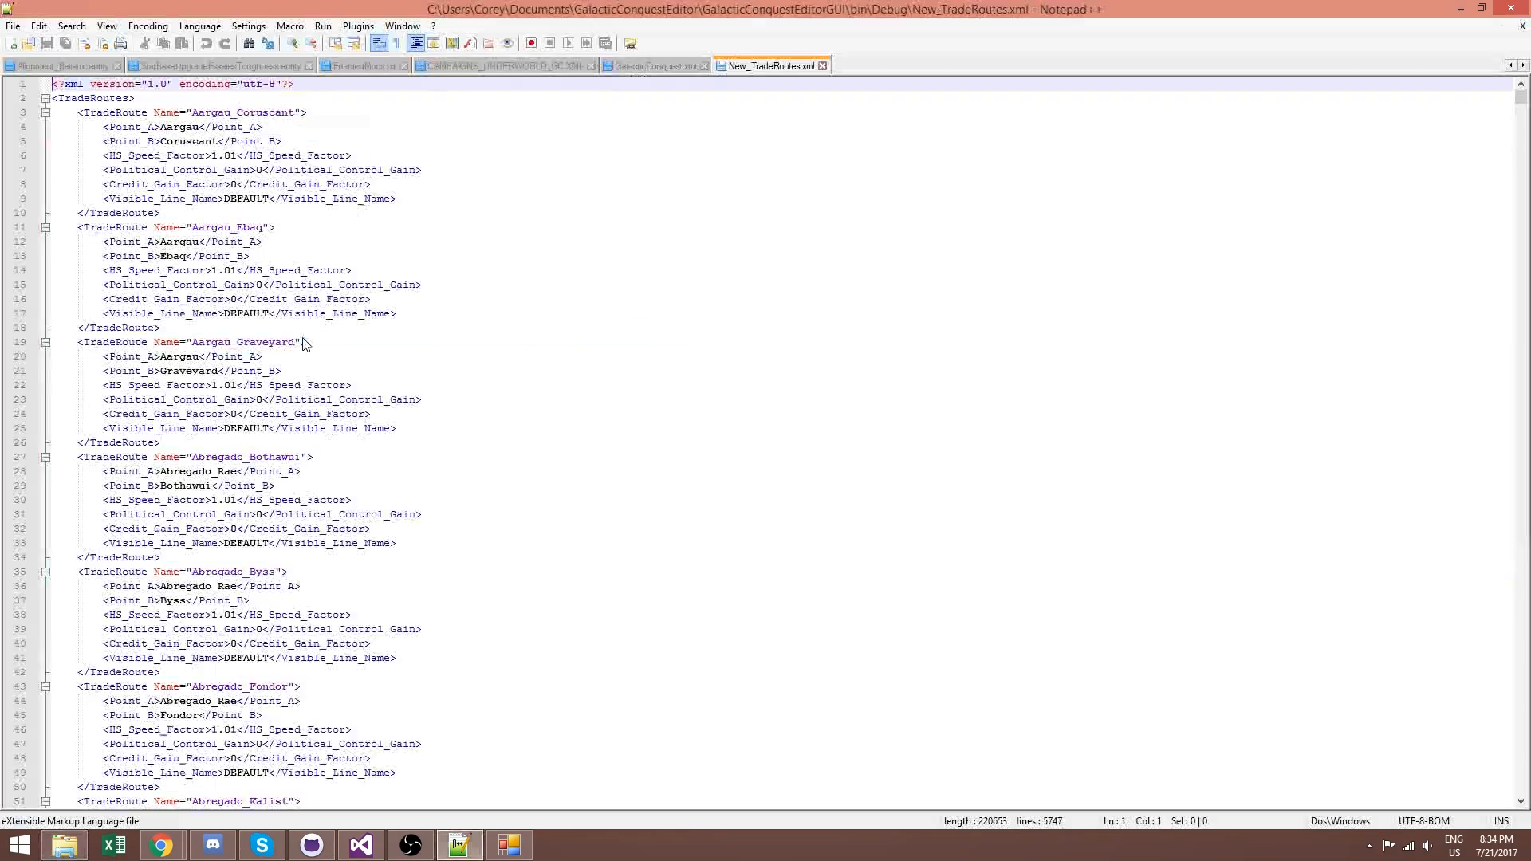
scroll(273, 230, "down", 15)
scroll(274, 229, "down", 3)
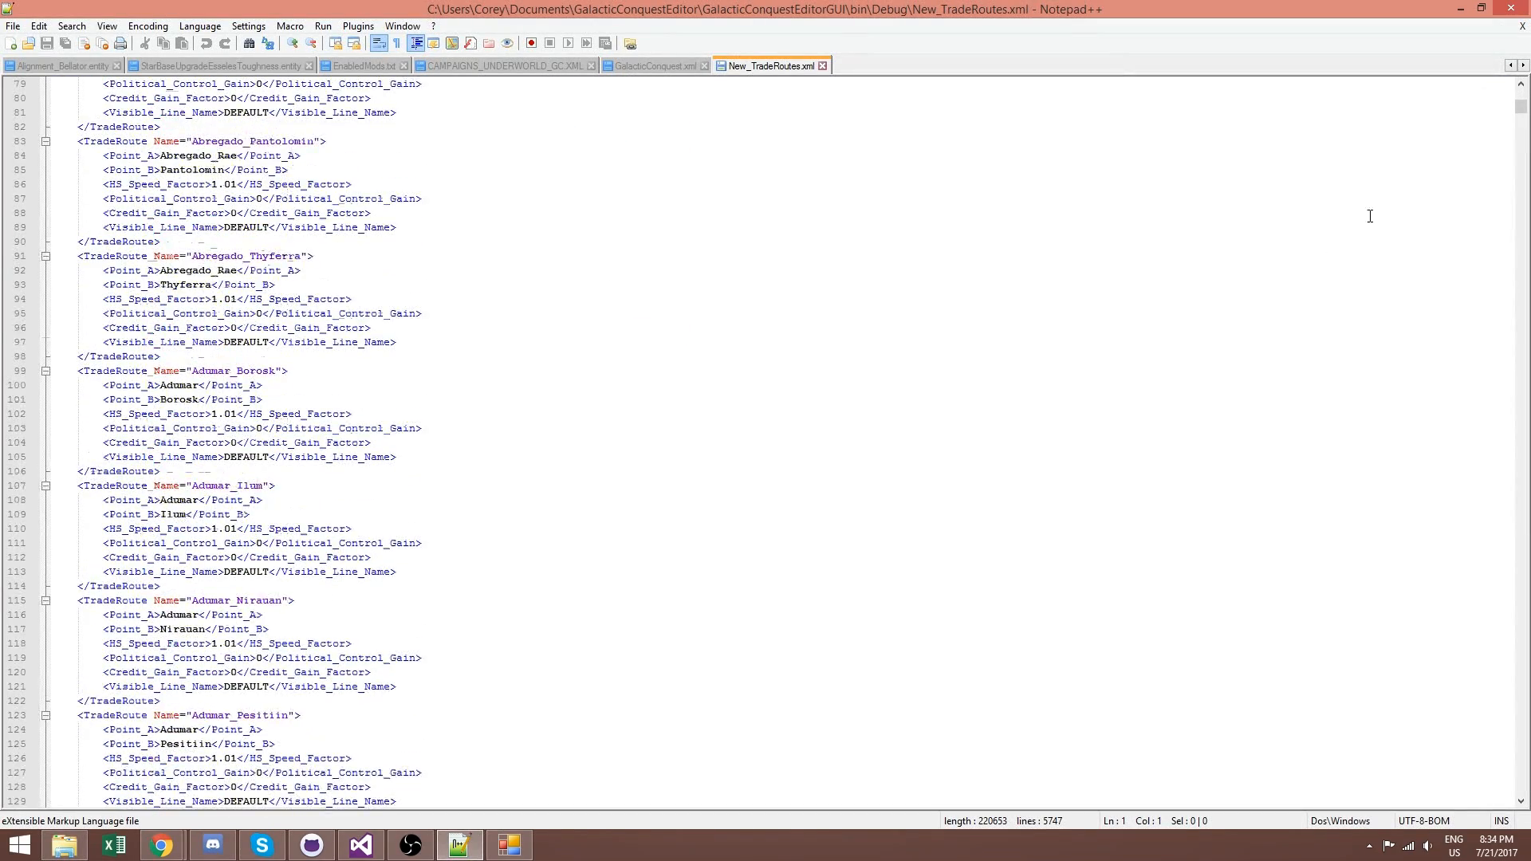
left_click_drag(1521, 108, 1496, 797)
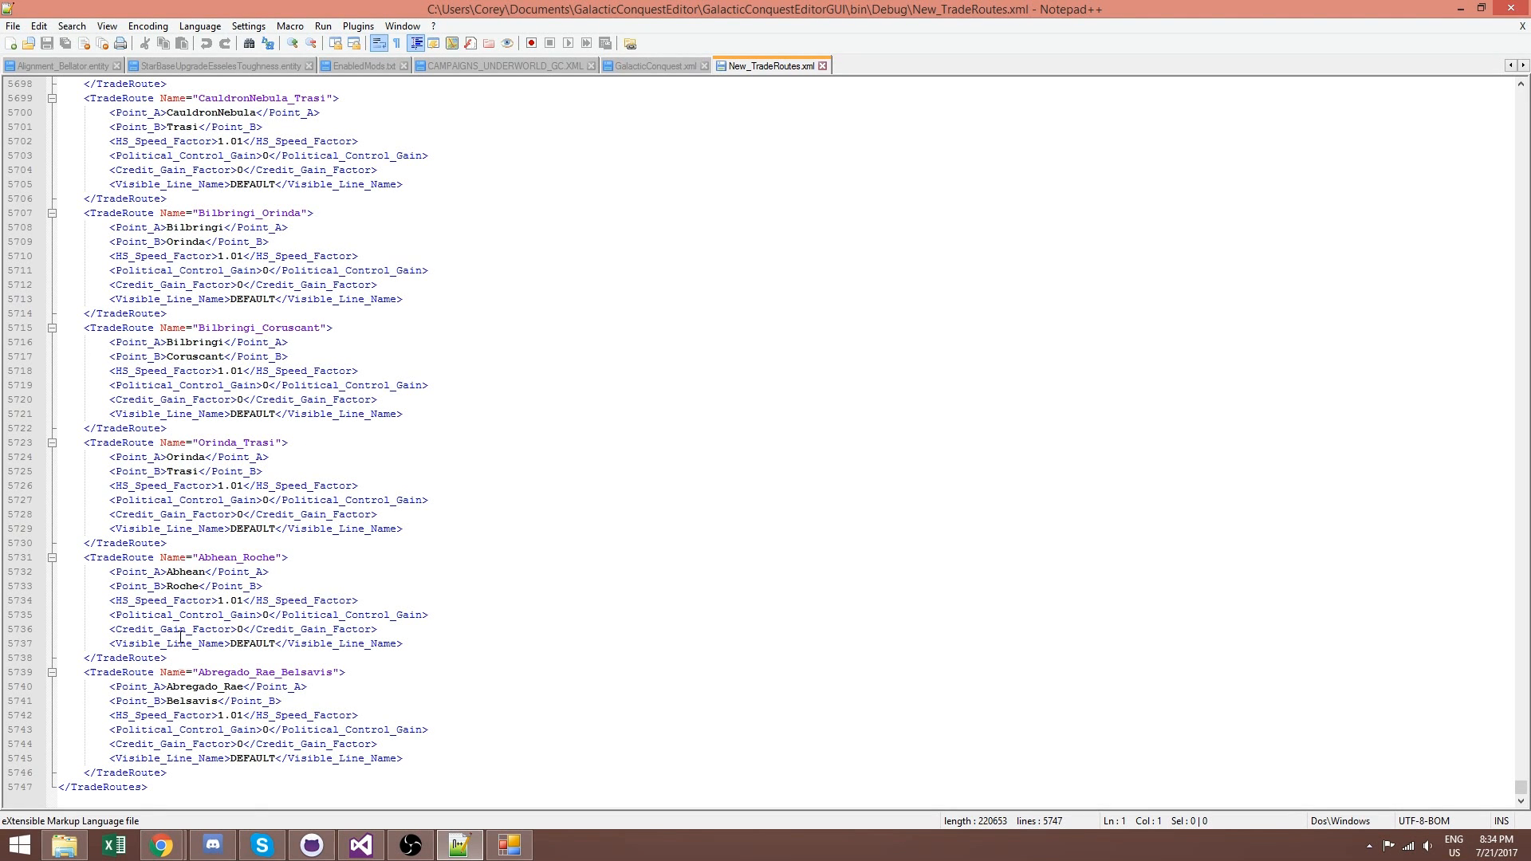
Read back through the newly added trade route entries, from Abregado_Rae_Belsavis up to Atravis_Belsavis
scroll(180, 643, "up", 2)
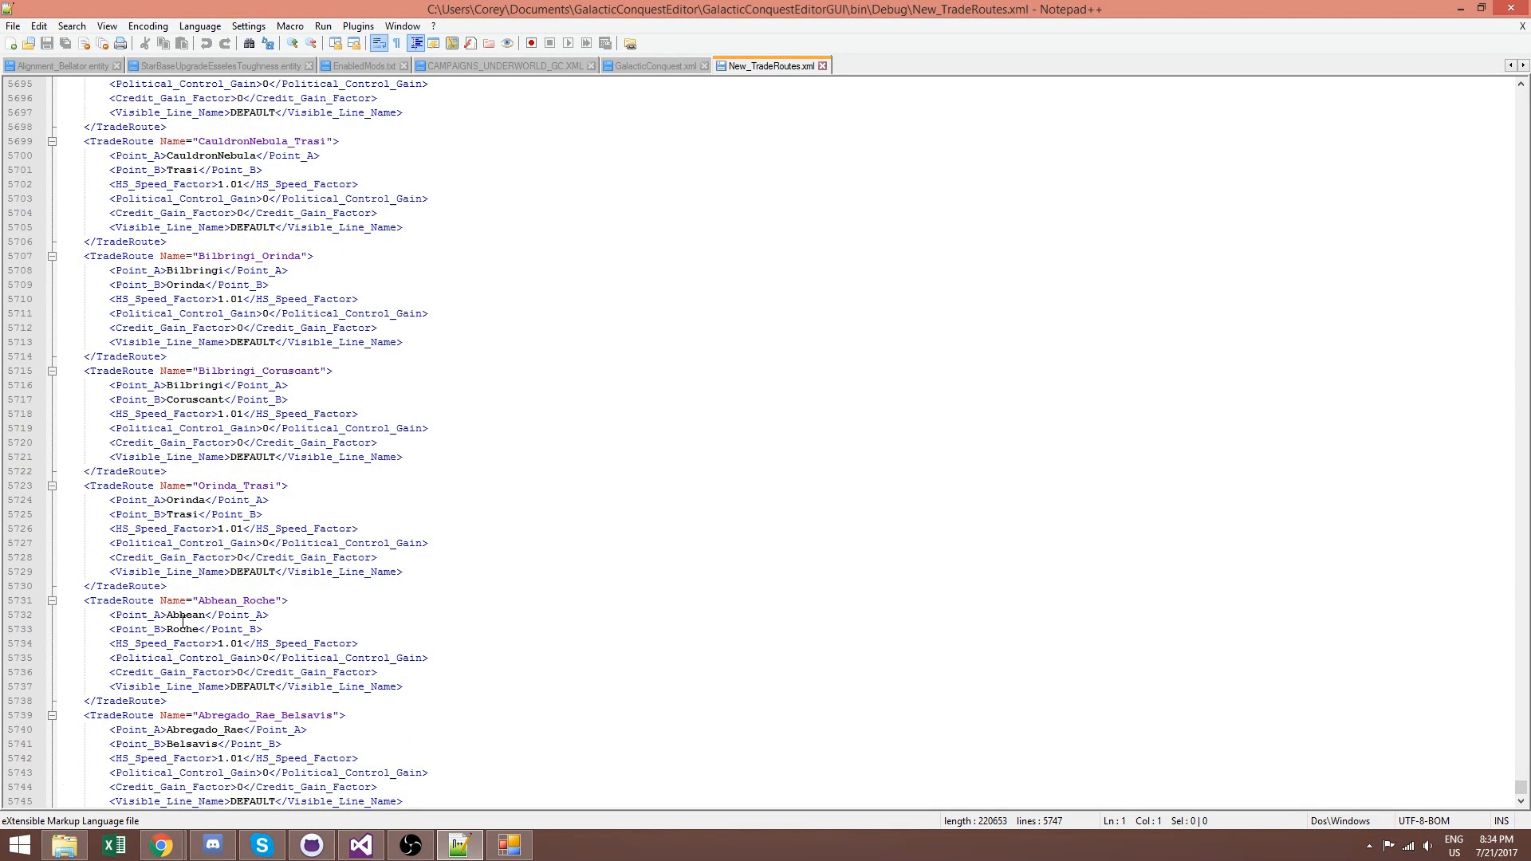
scroll(182, 621, "up", 17)
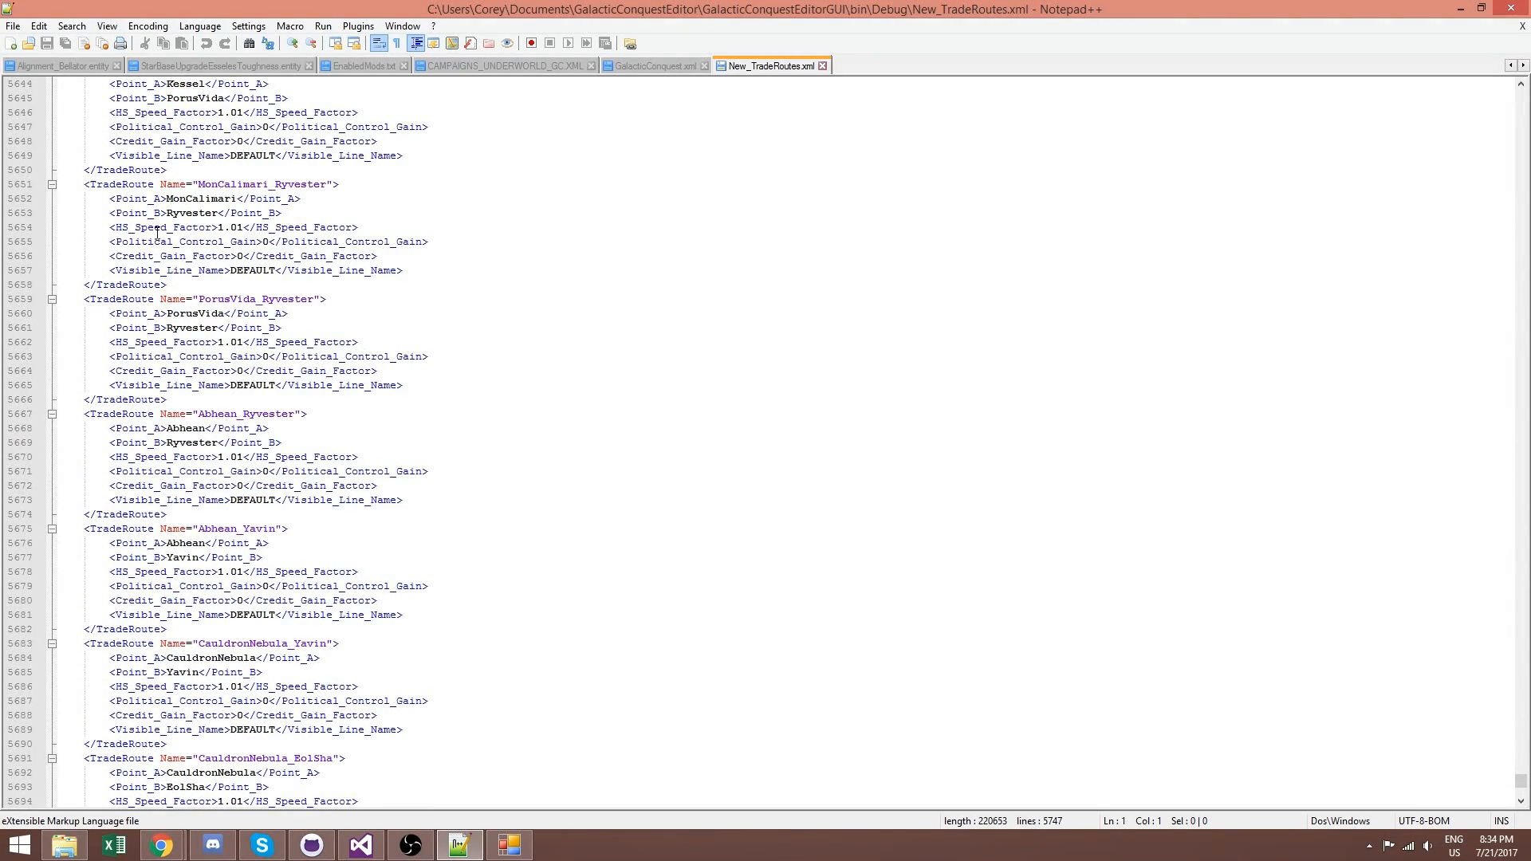
scroll(159, 224, "up", 8)
scroll(156, 236, "up", 6)
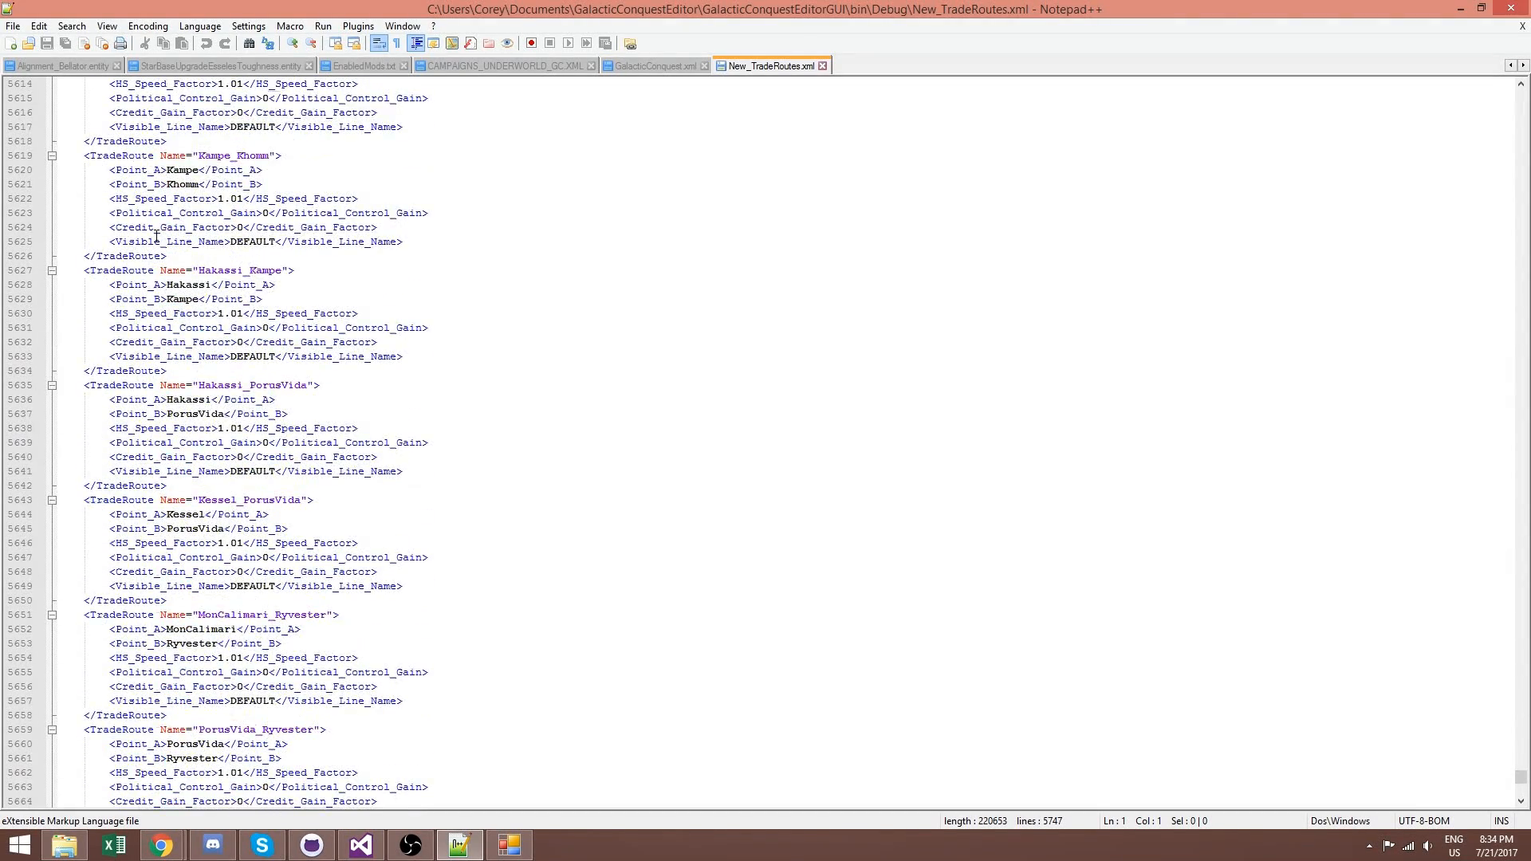
scroll(151, 248, "up", 1)
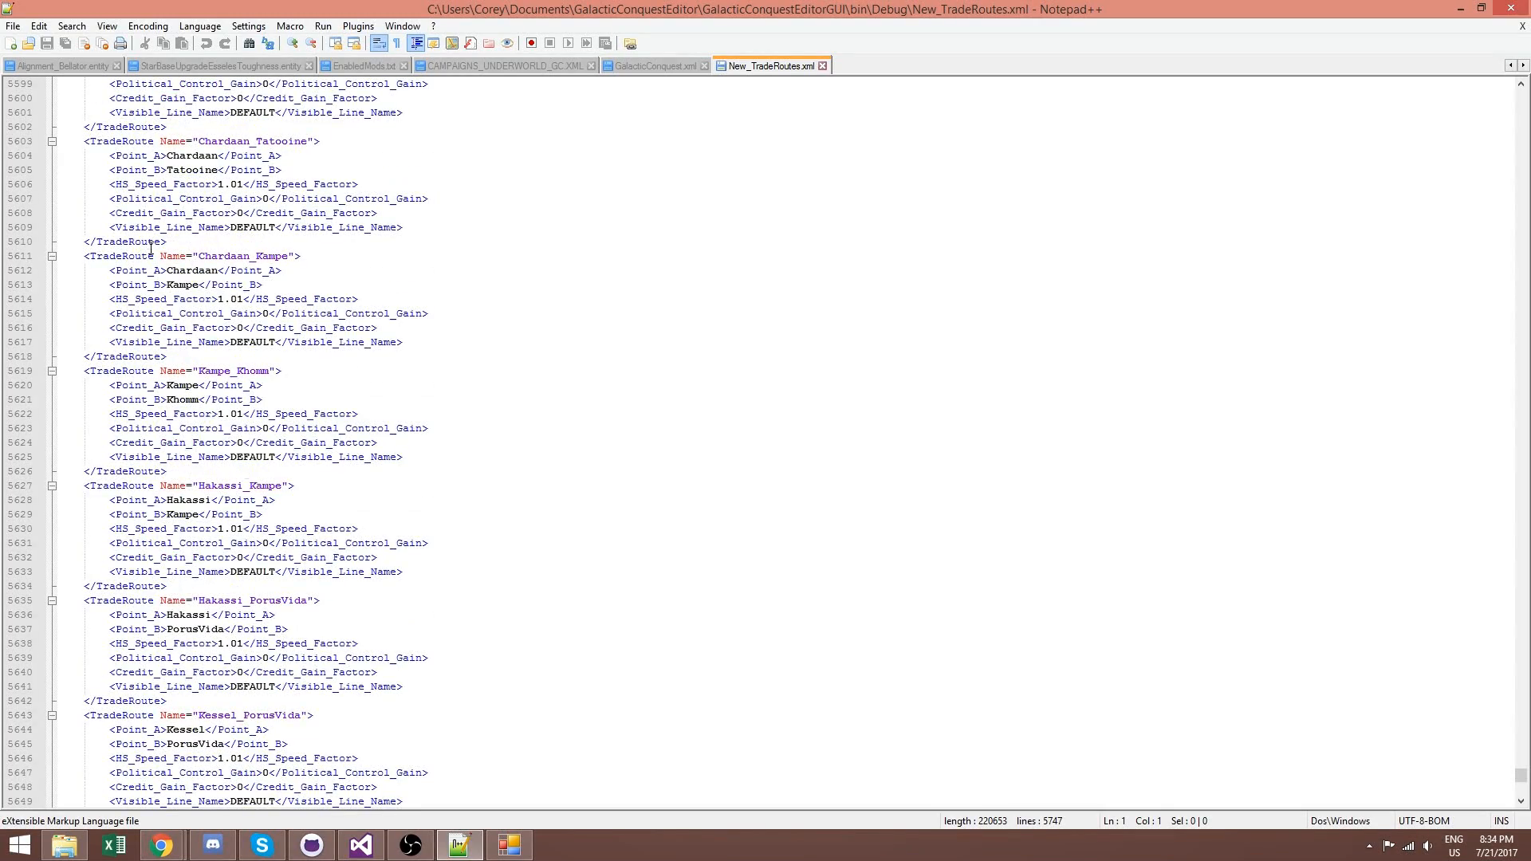
scroll(151, 248, "up", 9)
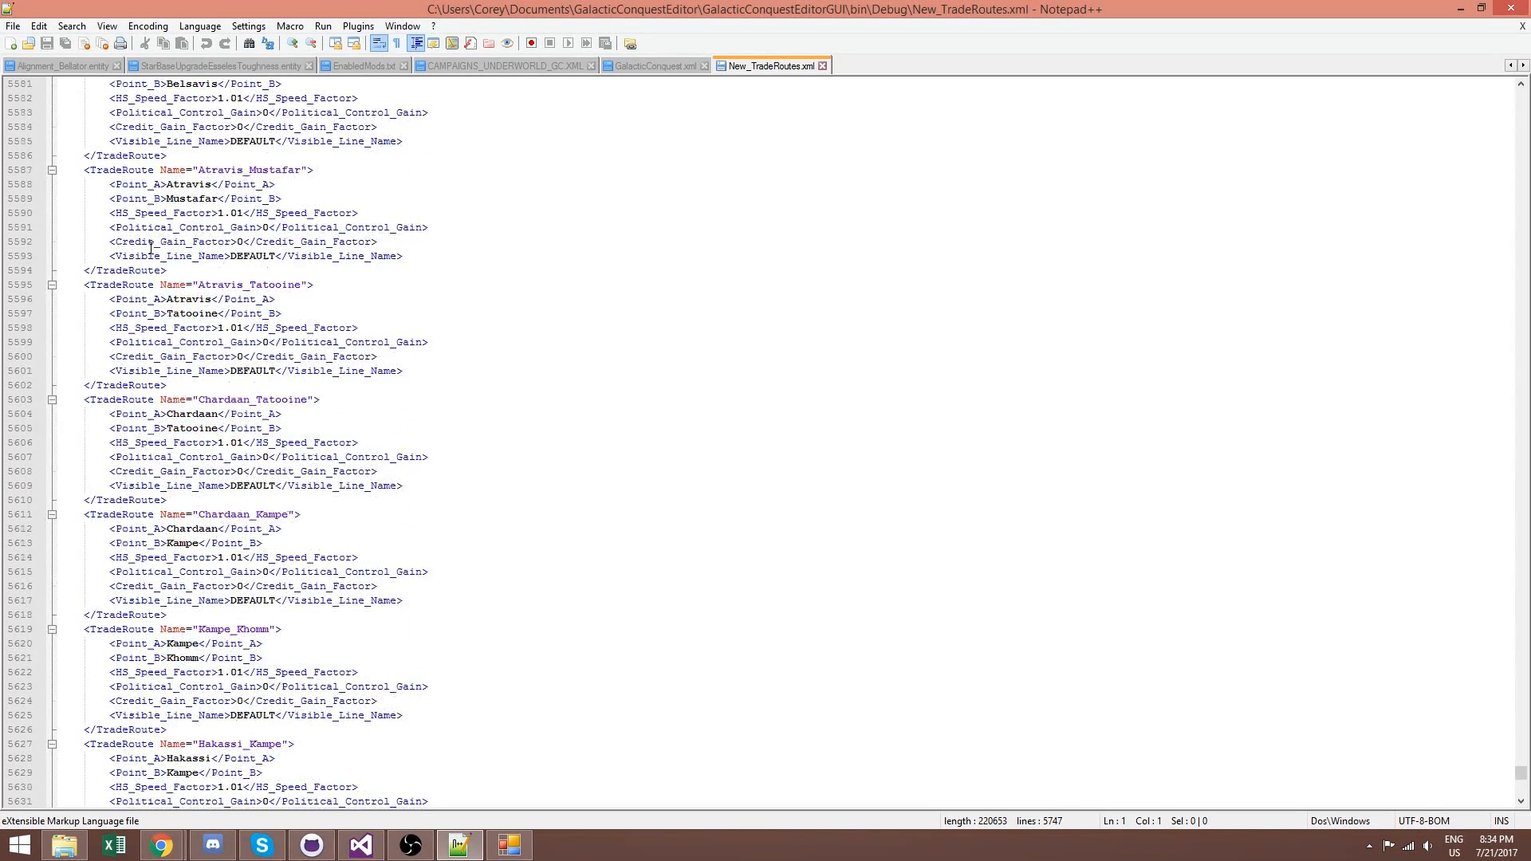
scroll(150, 249, "up", 2)
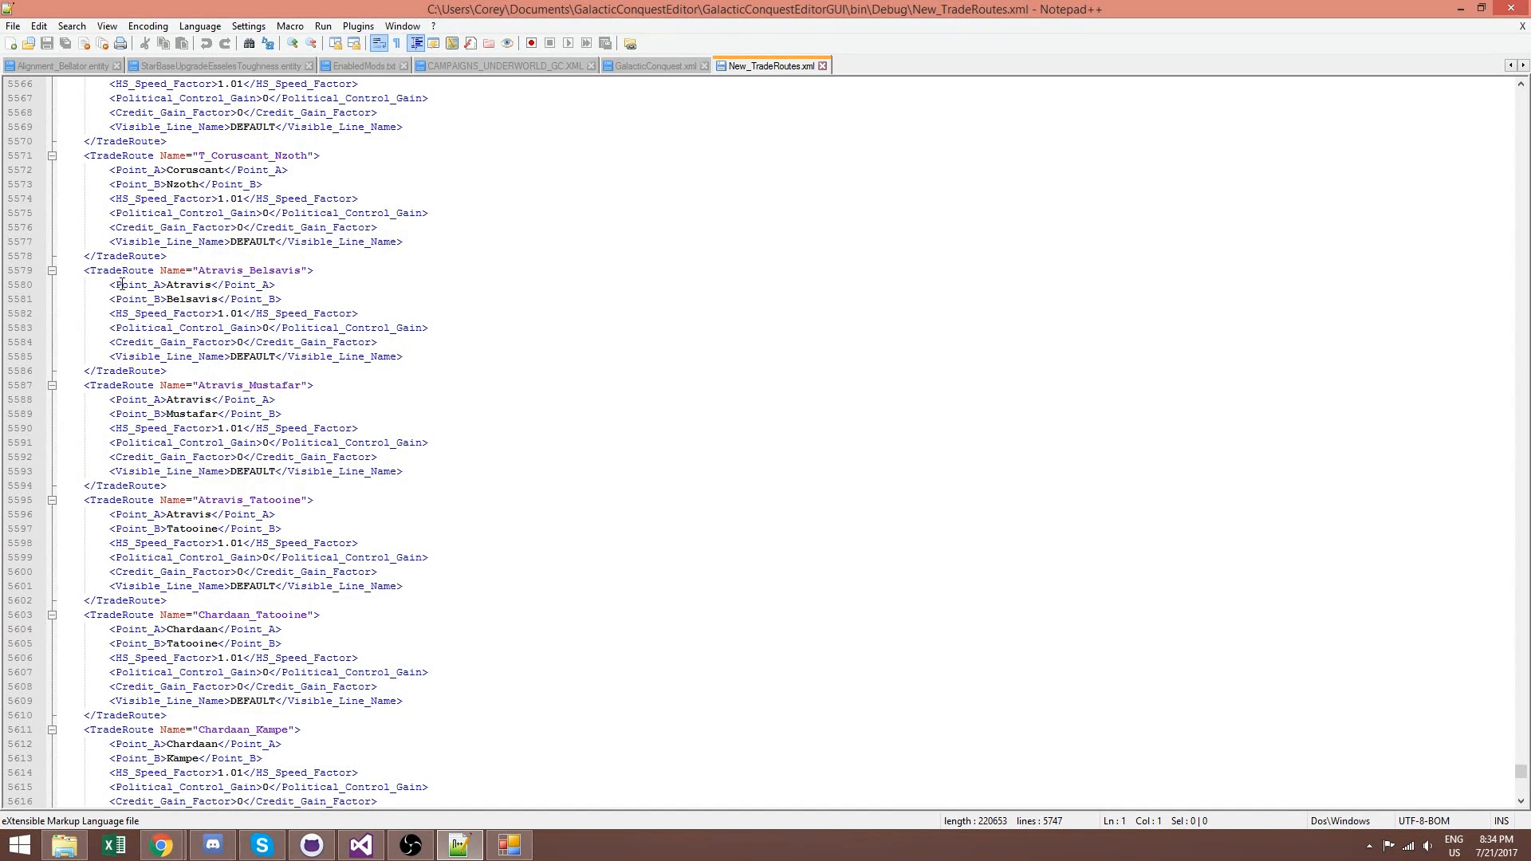
Highlight the added trade routes from Atravis_Belsavis onward, check the end of the file and switch back to the Galactic Conquest Editor
left_click_drag(68, 270, 295, 790)
scroll(366, 401, "down", 6)
scroll(366, 406, "down", 20)
left_click(262, 630)
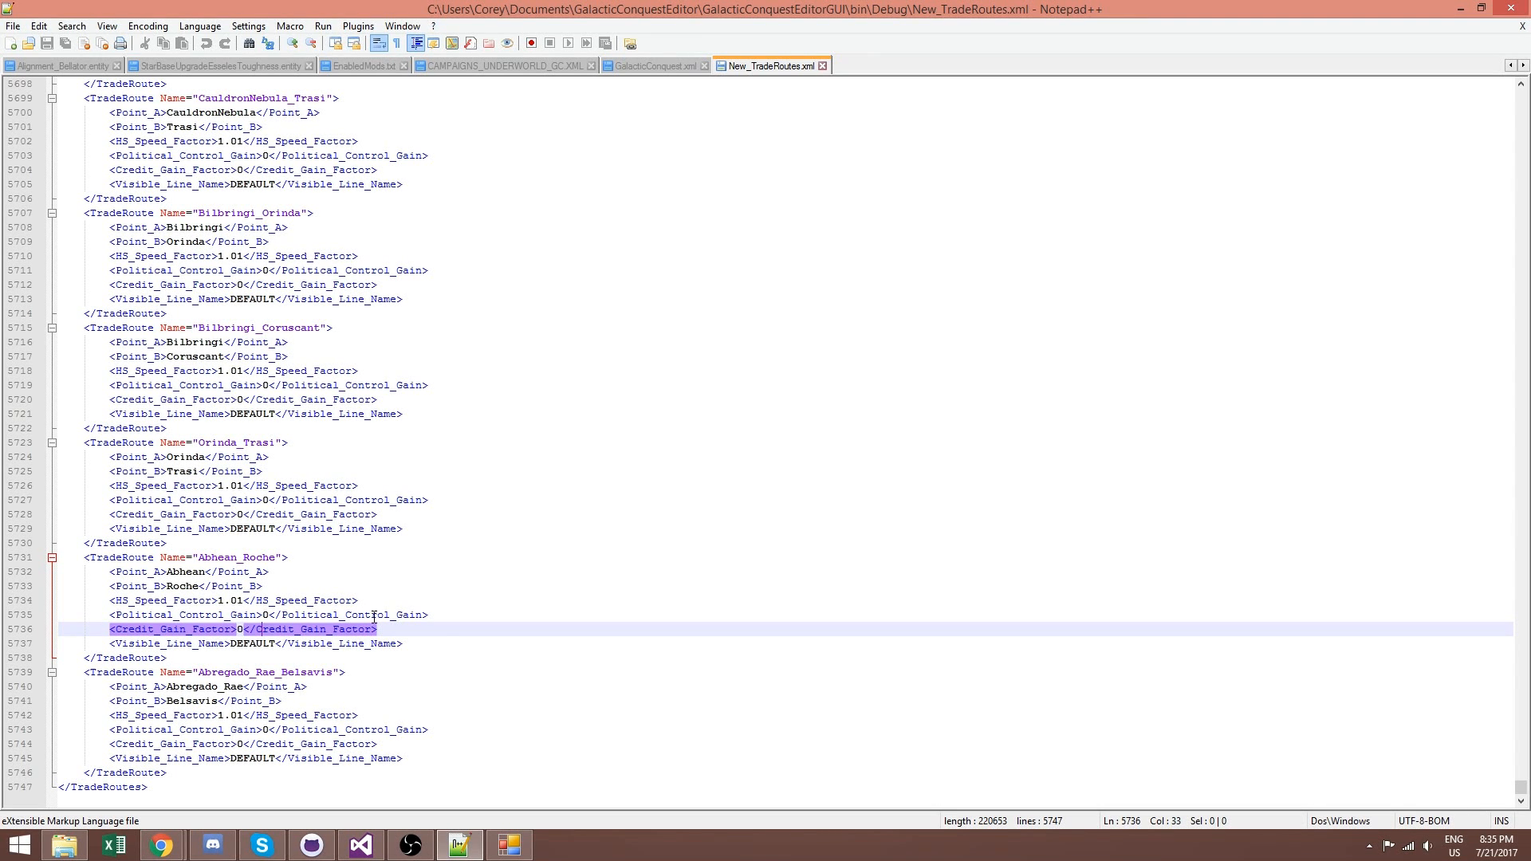
left_click(509, 846)
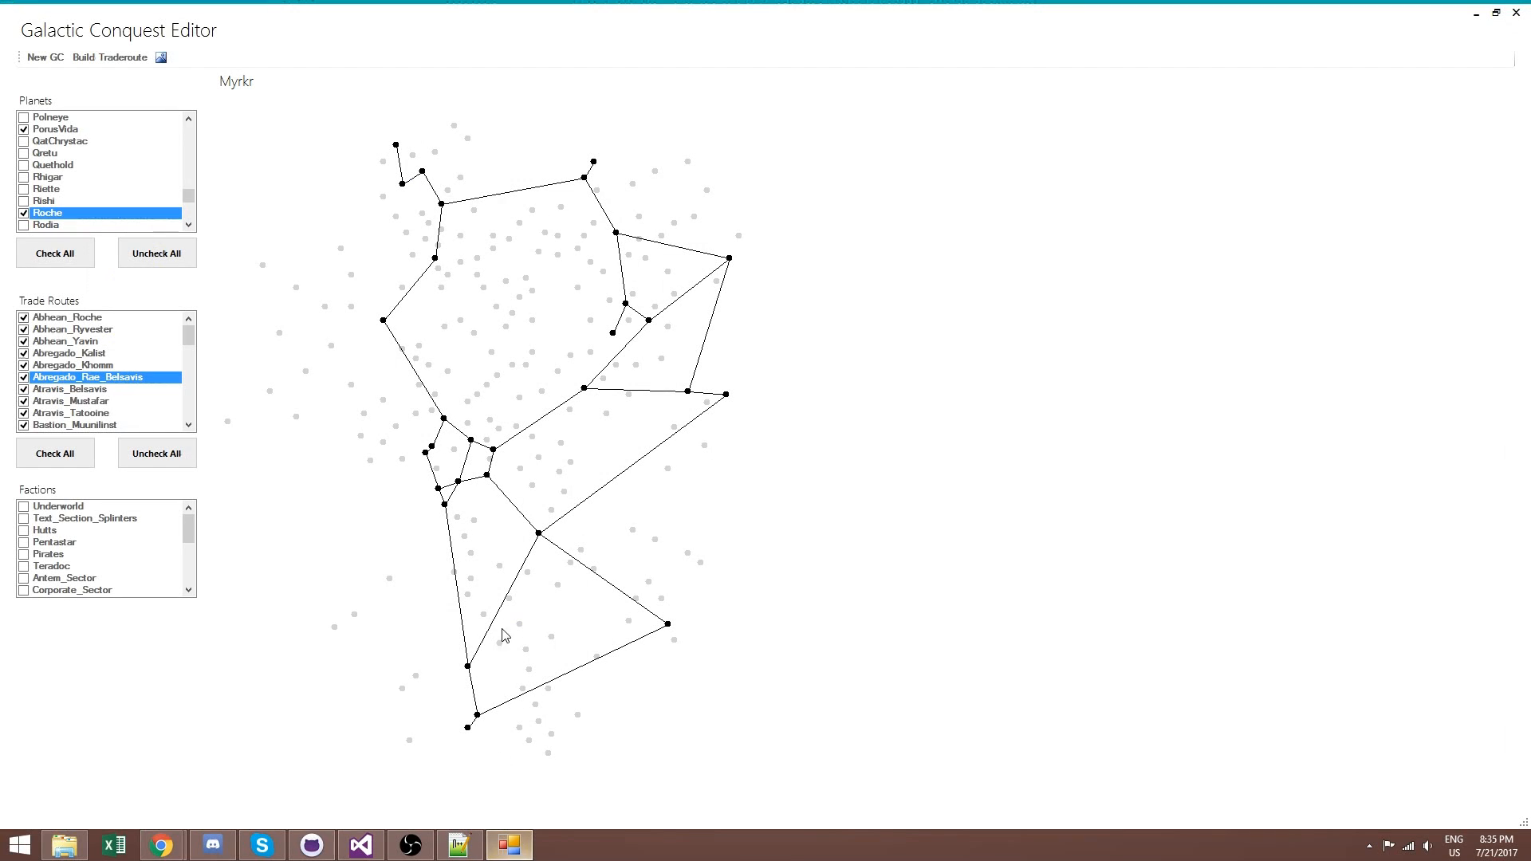